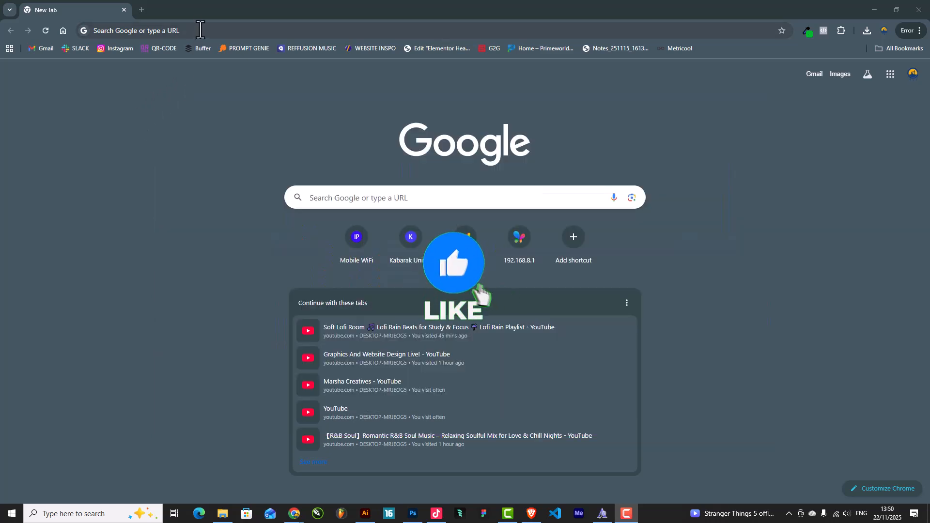
# Focus the Chrome address bar on the New Tab page to enter a site
pyautogui.click(200, 31)
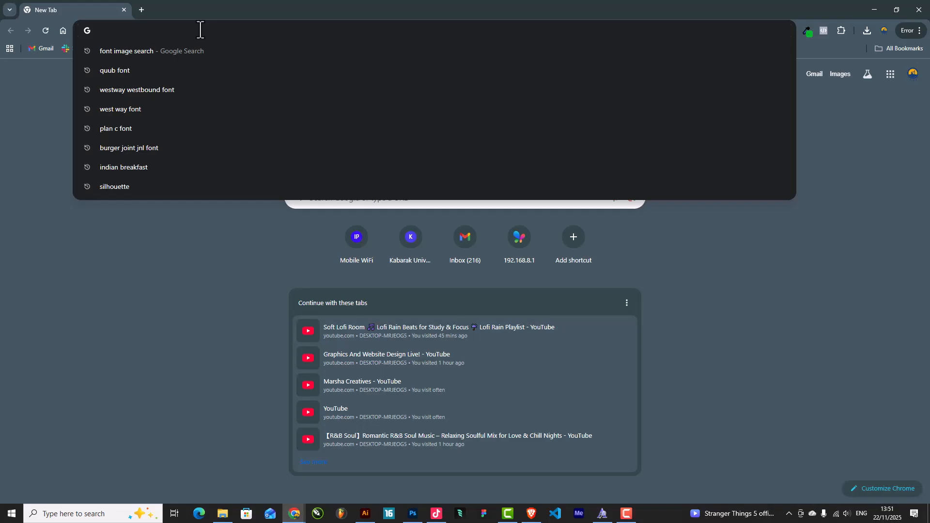
# Load hostkenya.co.ke from the omnibox, then search Google for 'host kenya' in a new tab
pyautogui.write('host')
pyautogui.press('Return')
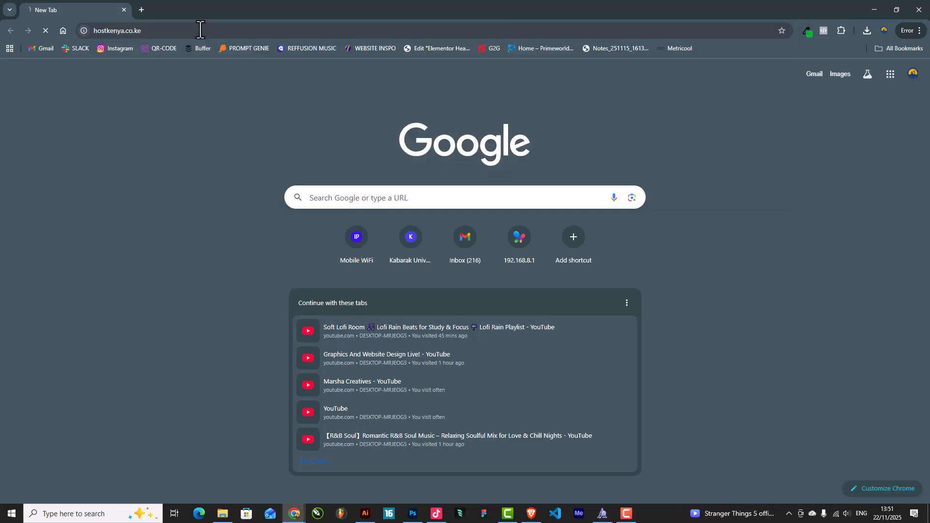
pyautogui.click(138, 11)
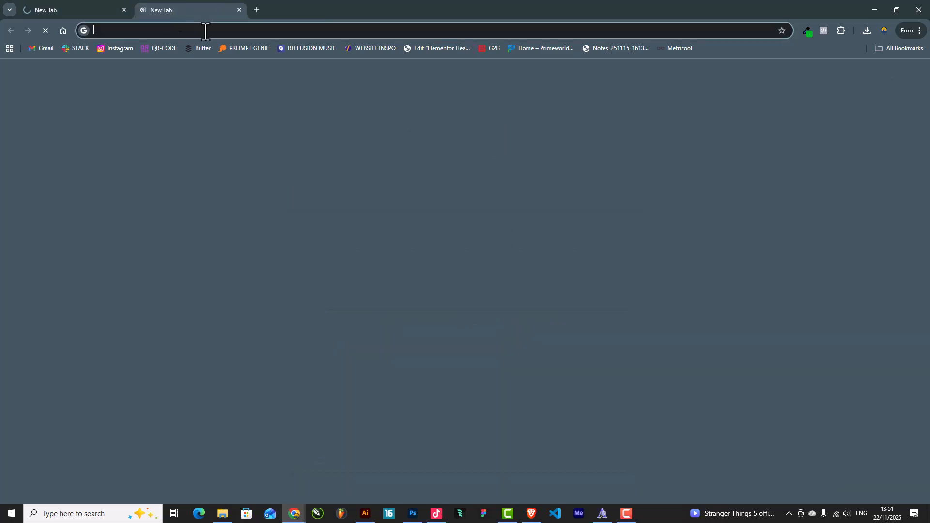
pyautogui.click(363, 202)
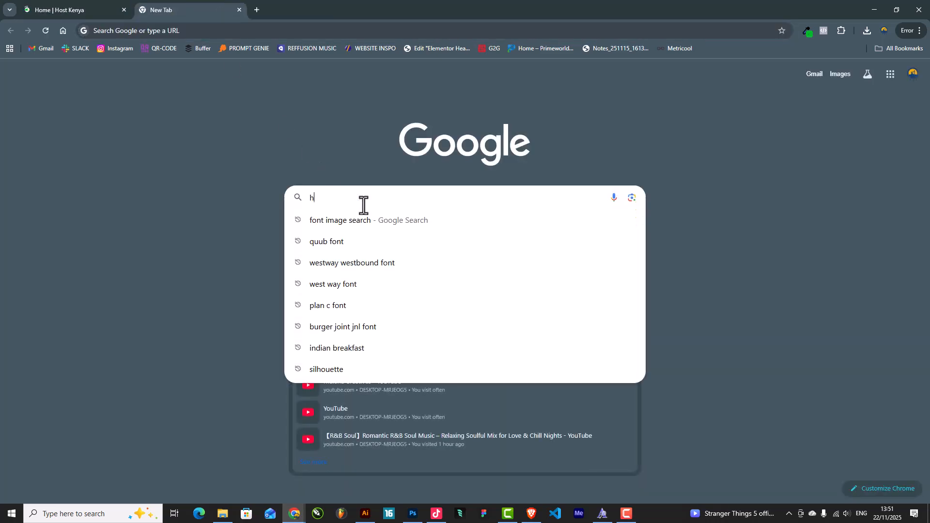
pyautogui.write('host ')
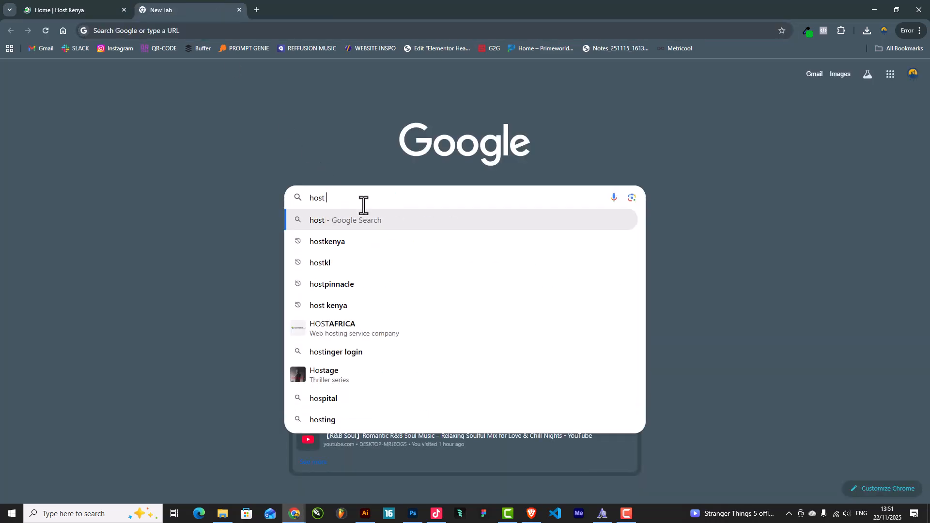
pyautogui.write('kenya')
pyautogui.press('Return')
pyautogui.scroll(-2, 596, 251)
pyautogui.scroll(2, 618, 171)
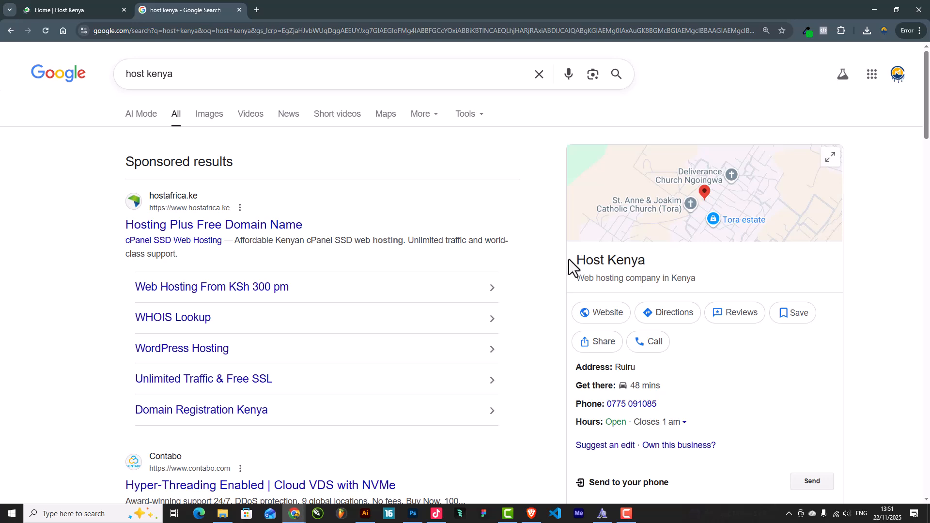
pyautogui.scroll(-1, 715, 281)
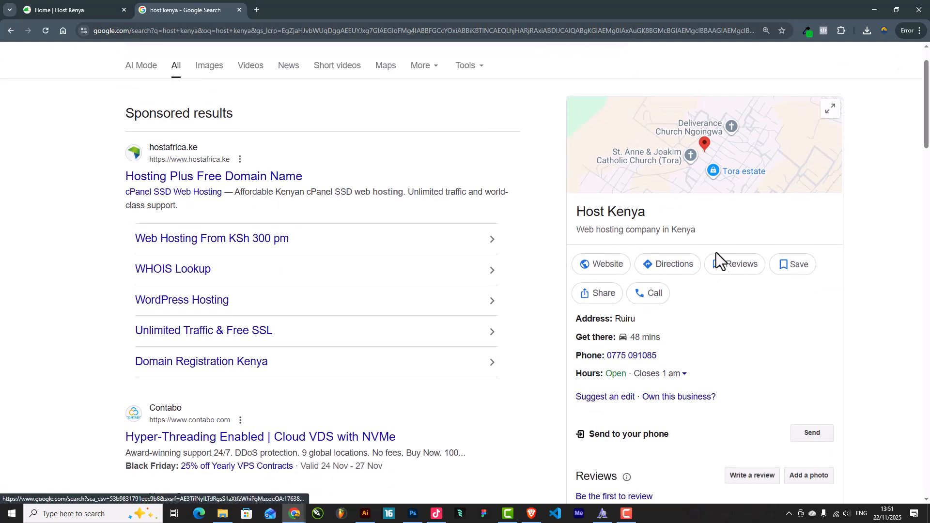
pyautogui.scroll(-8, 290, 243)
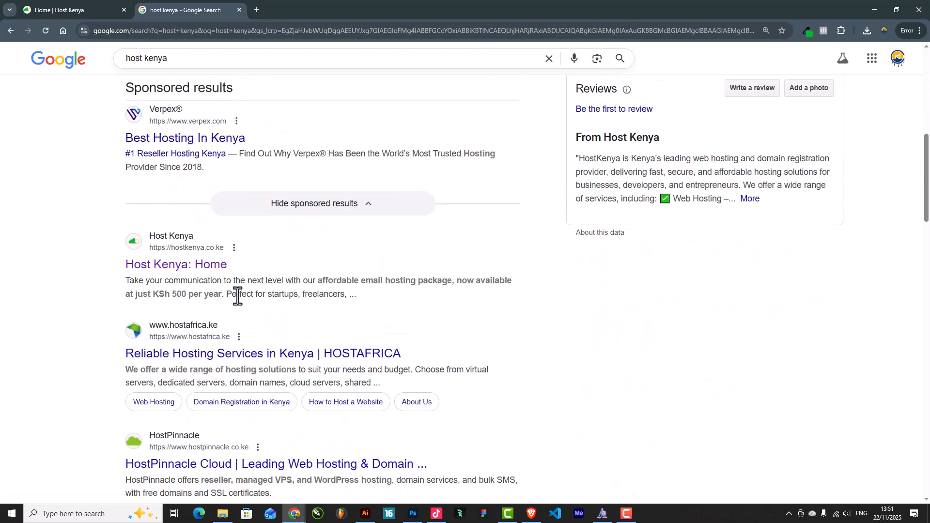
# Open Host Kenya's WordPress Hosting page and compare WP Starter 899, Performance 1,299, Business 1,999
pyautogui.click(58, 8)
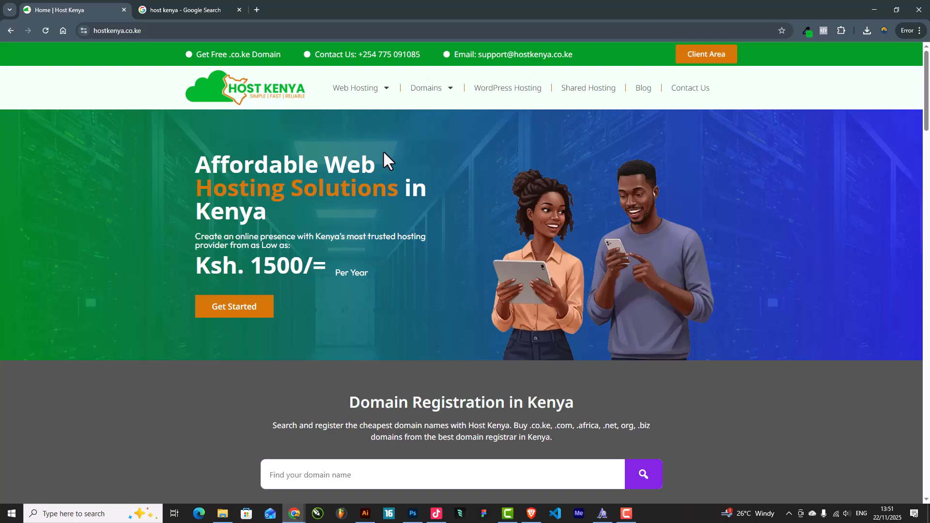
pyautogui.scroll(-11, 393, 160)
pyautogui.scroll(11, 395, 151)
pyautogui.click(521, 94)
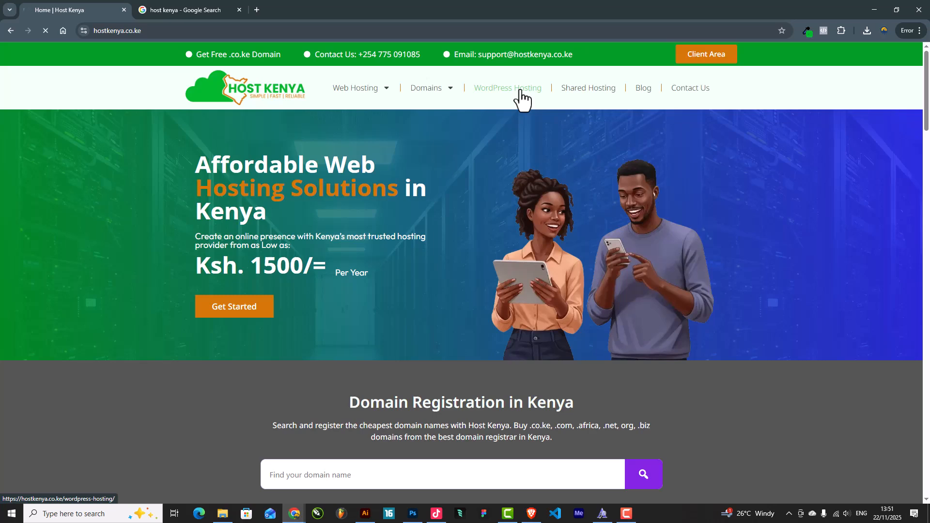
pyautogui.scroll(-2, 492, 183)
pyautogui.scroll(-5, 493, 182)
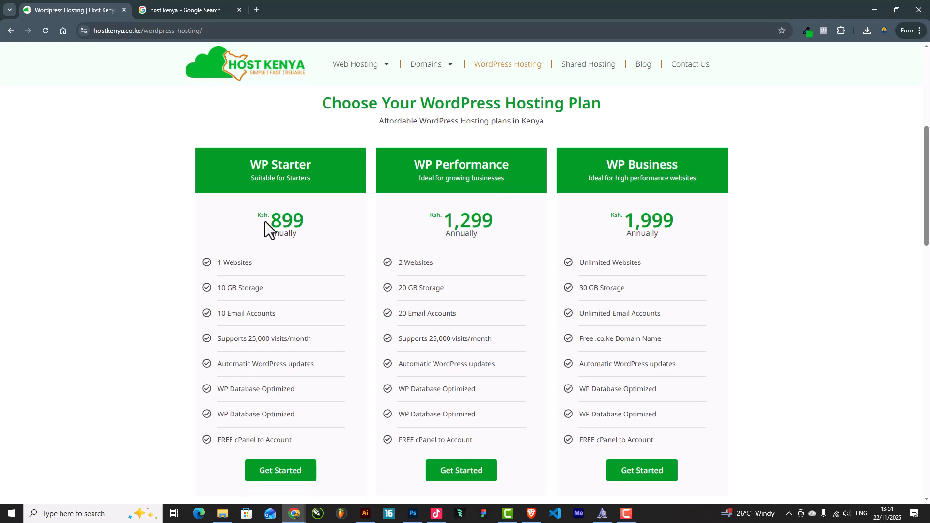
pyautogui.moveTo(265, 224); pyautogui.dragTo(341, 211)
pyautogui.moveTo(435, 224); pyautogui.dragTo(603, 225)
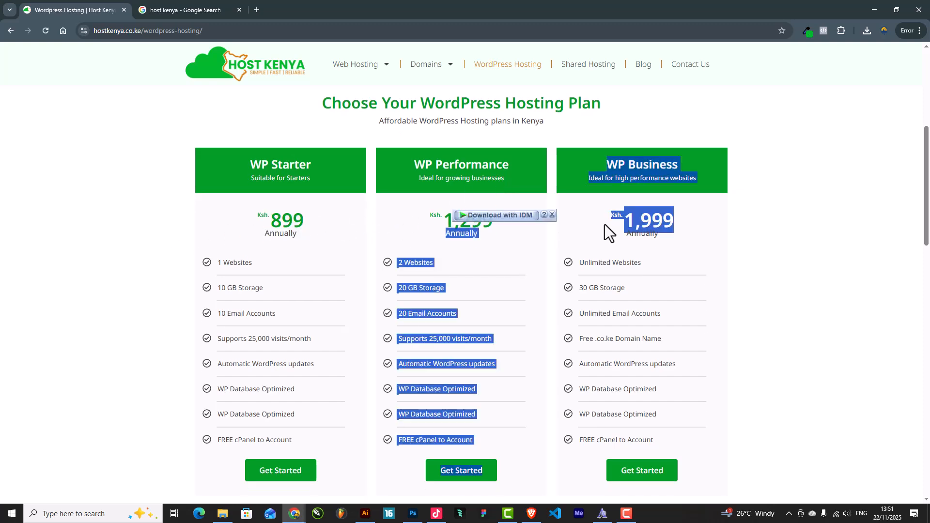
pyautogui.click(720, 222)
pyautogui.scroll(-1, 615, 245)
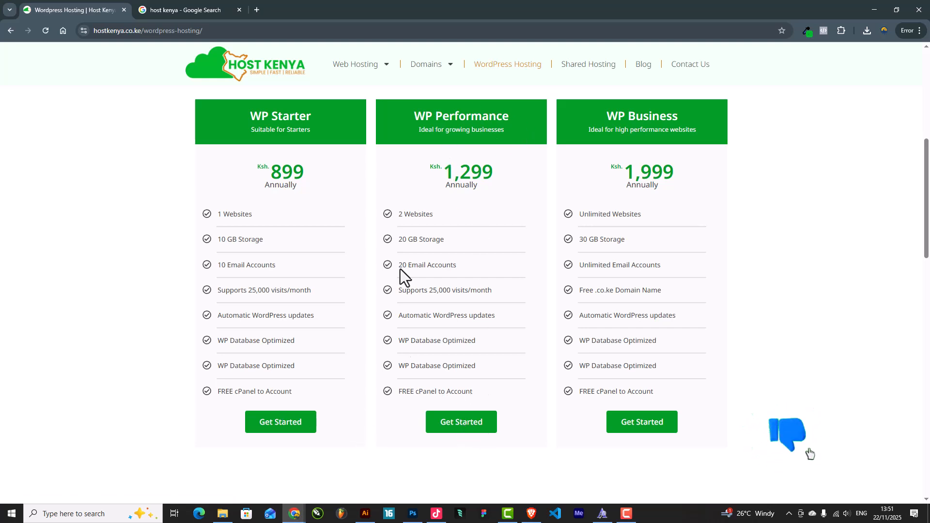
# Order WP Performance, enter domain 'assettrak', try .com, then check .co.ke availability
pyautogui.click(475, 422)
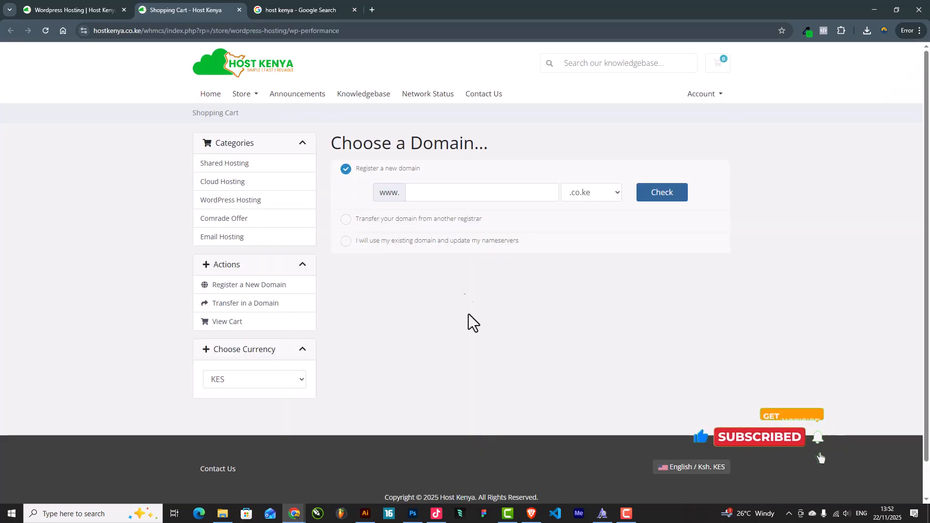
pyautogui.click(421, 192)
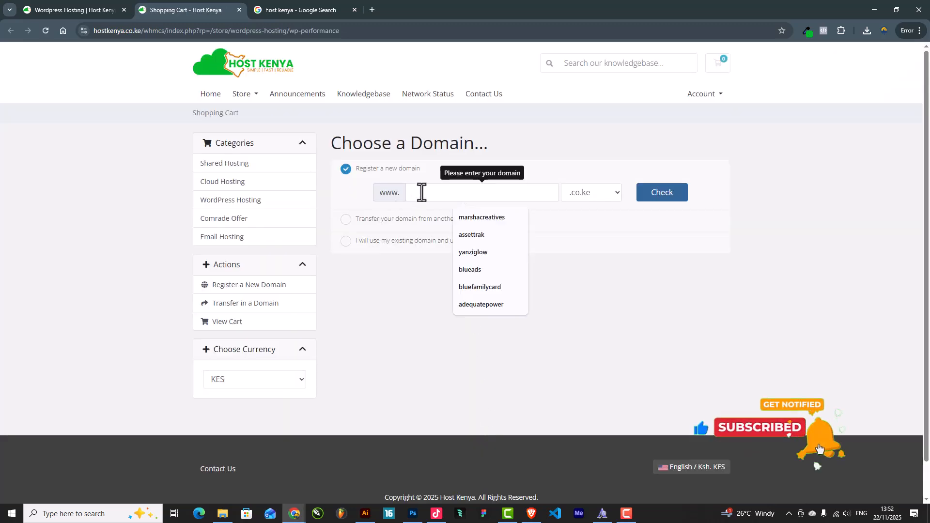
pyautogui.click(468, 233)
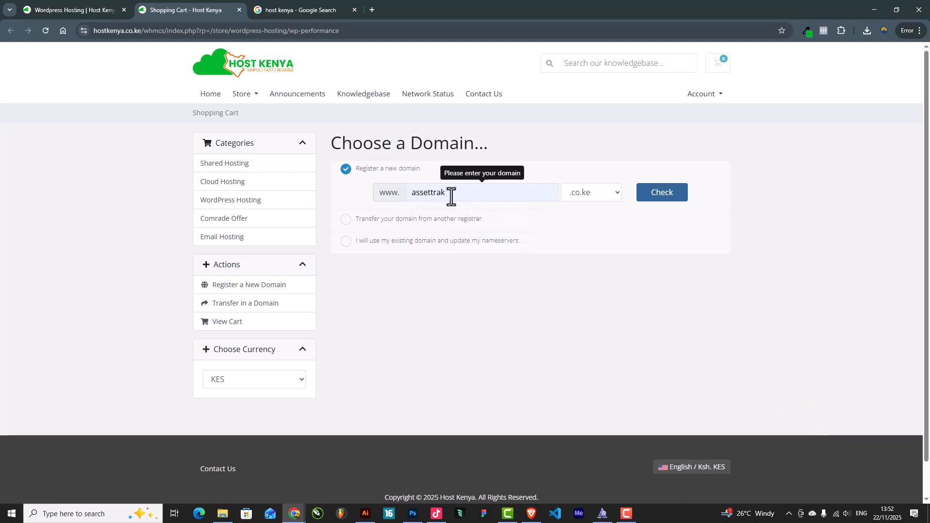
pyautogui.click(589, 192)
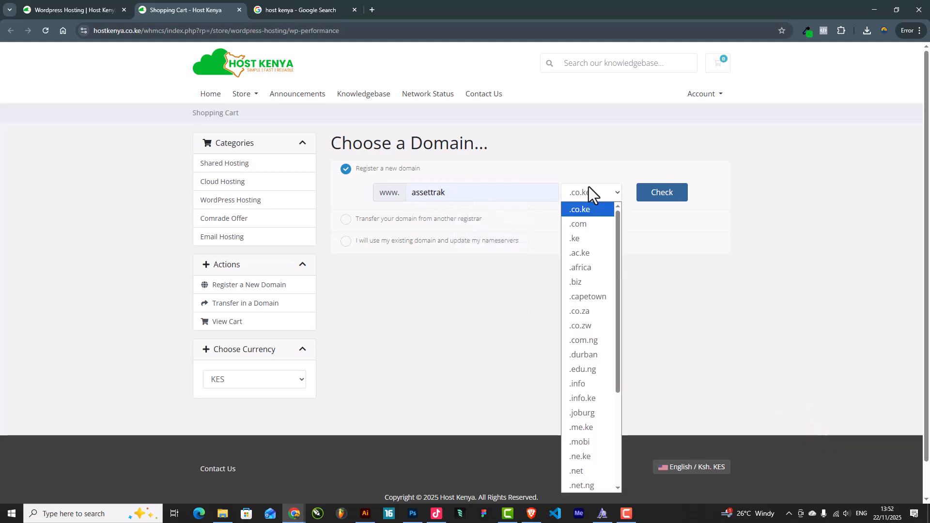
pyautogui.click(577, 223)
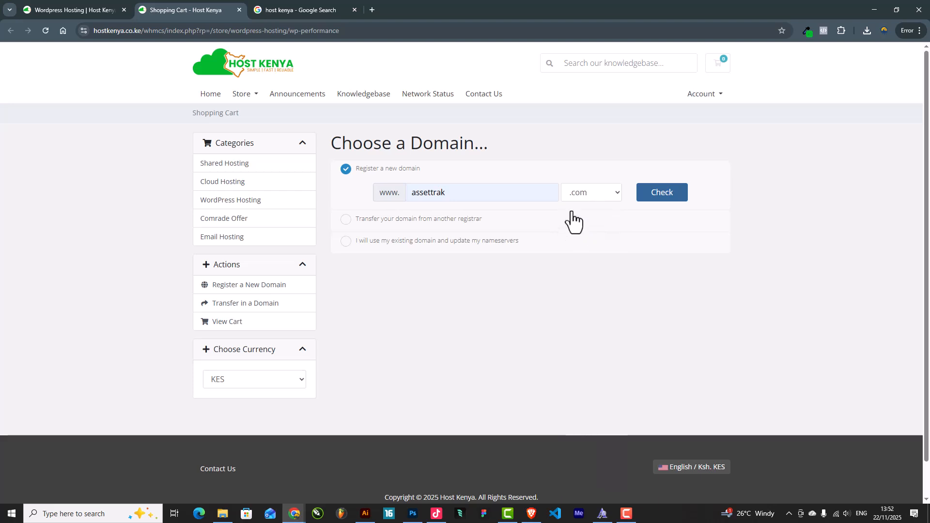
pyautogui.click(592, 193)
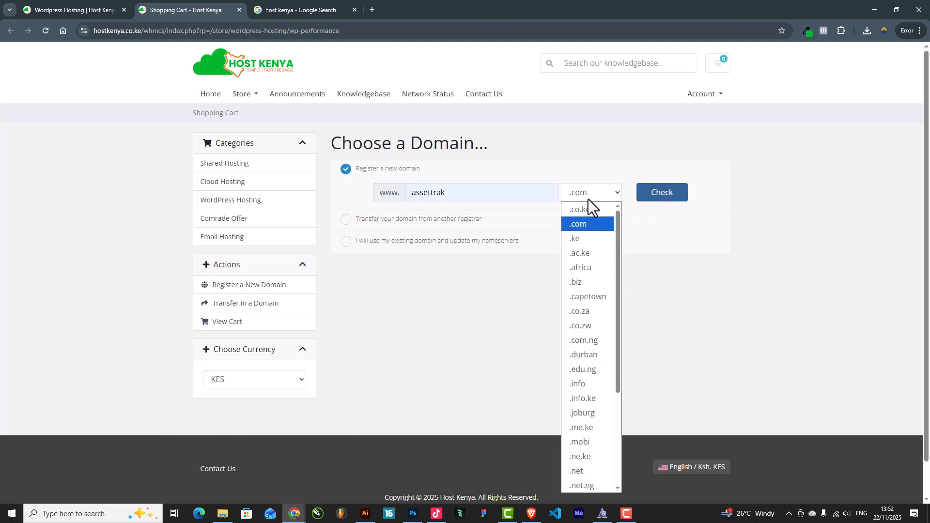
pyautogui.click(583, 211)
pyautogui.click(676, 195)
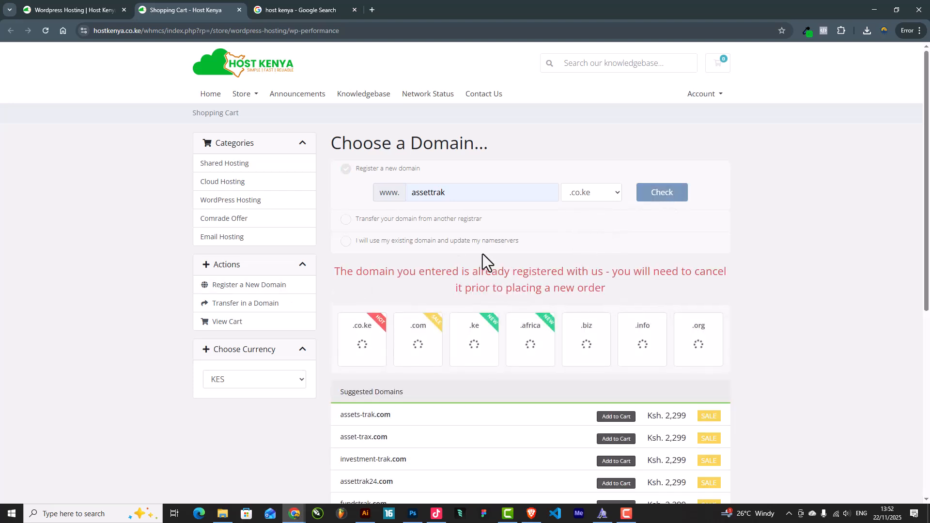
# Select .xyz, confirm assettrak.xyz is available for Ksh. 350, and continue with it
pyautogui.click(586, 194)
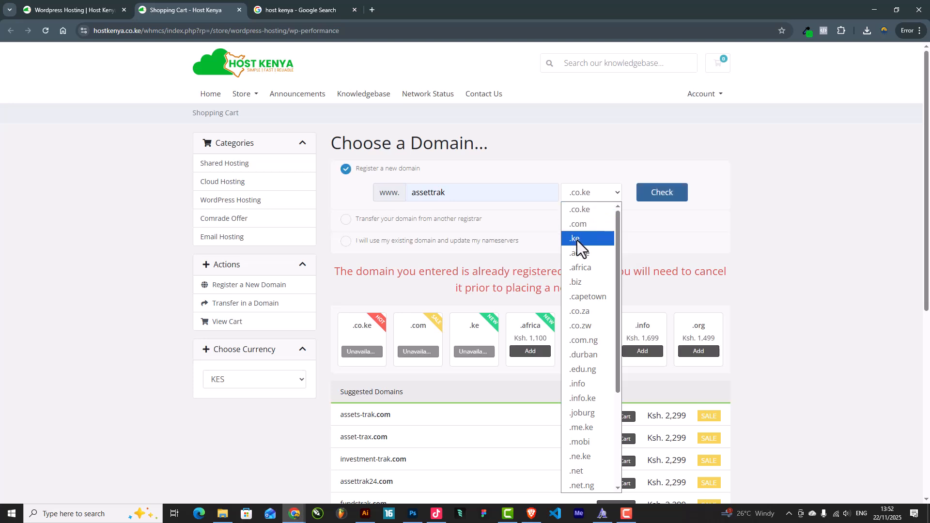
pyautogui.scroll(-3, 572, 330)
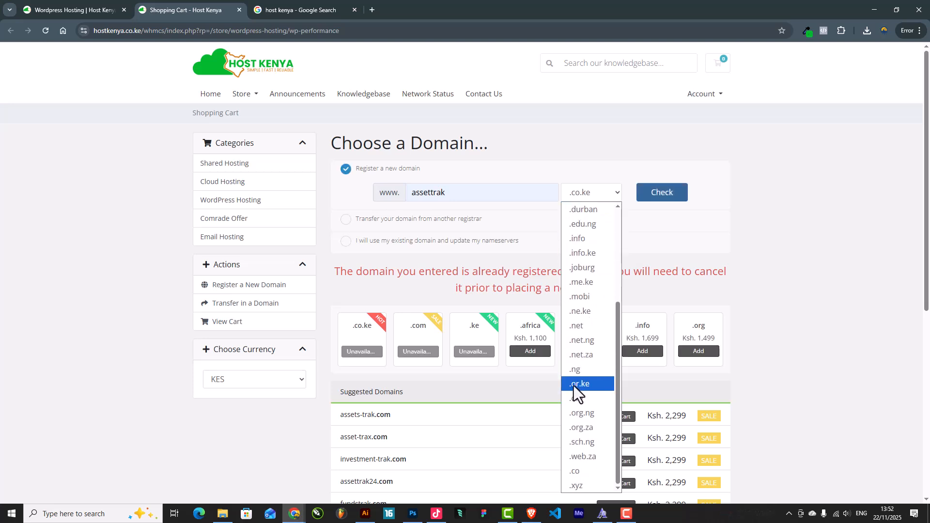
pyautogui.click(581, 484)
pyautogui.click(663, 193)
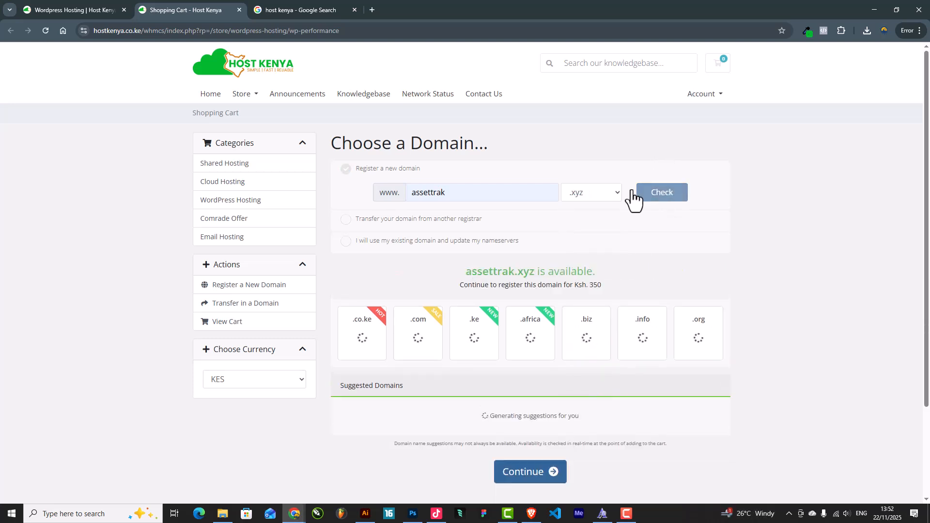
pyautogui.click(540, 473)
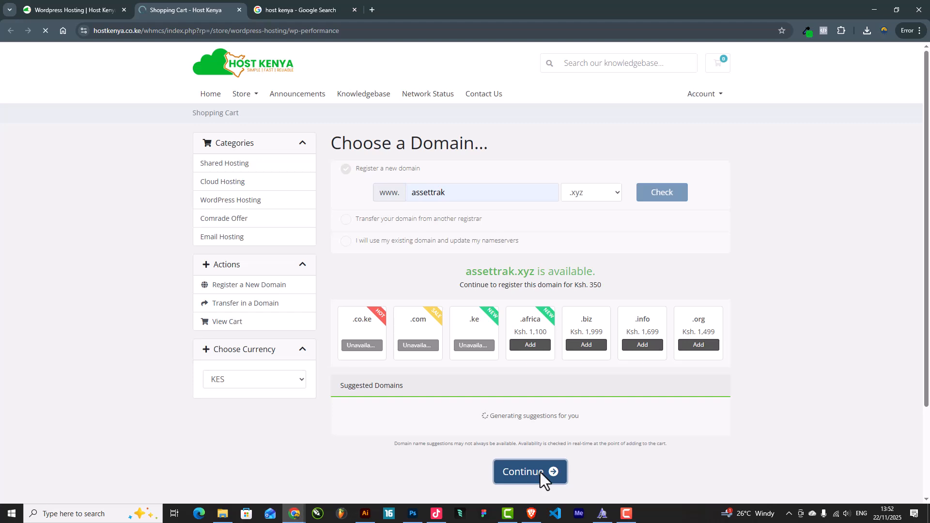
pyautogui.scroll(-6, 540, 472)
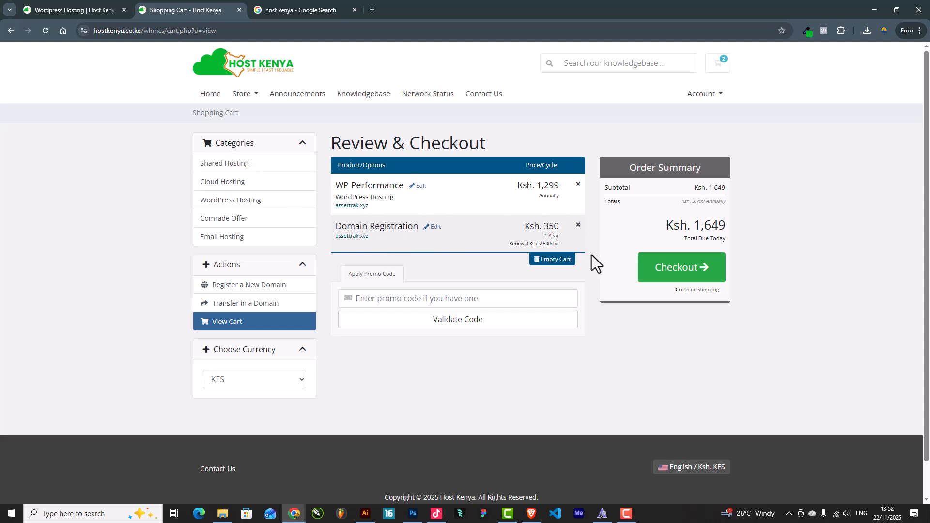
# Proceed to checkout and sign in with the existing Google account
pyautogui.click(682, 275)
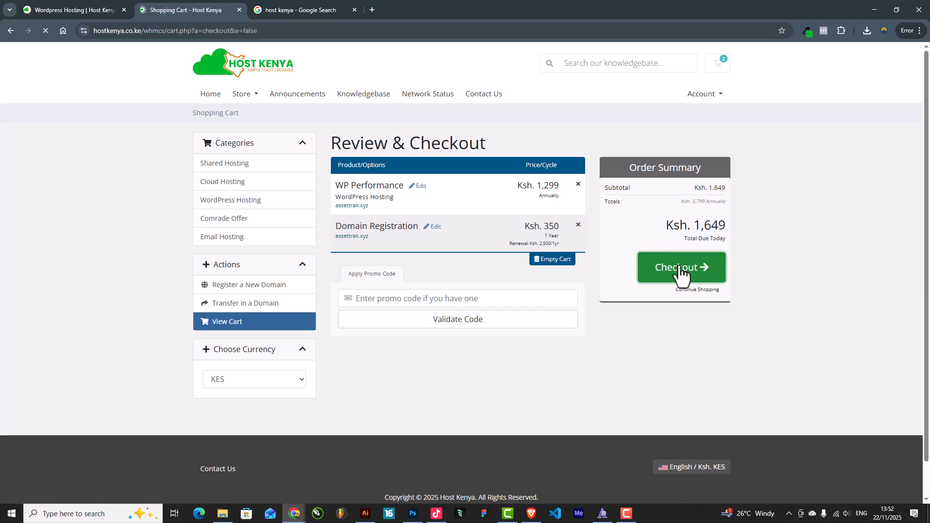
pyautogui.scroll(-13, 677, 271)
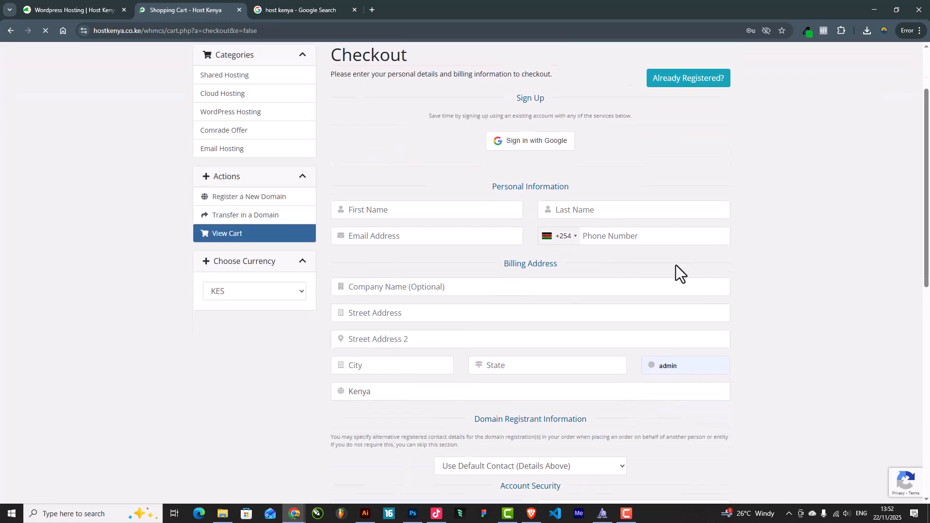
pyautogui.scroll(13, 666, 279)
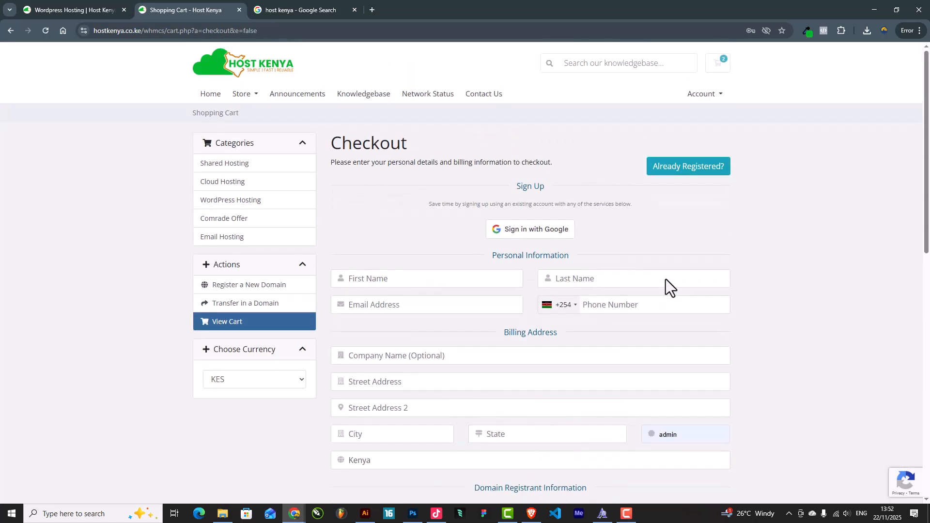
pyautogui.click(525, 234)
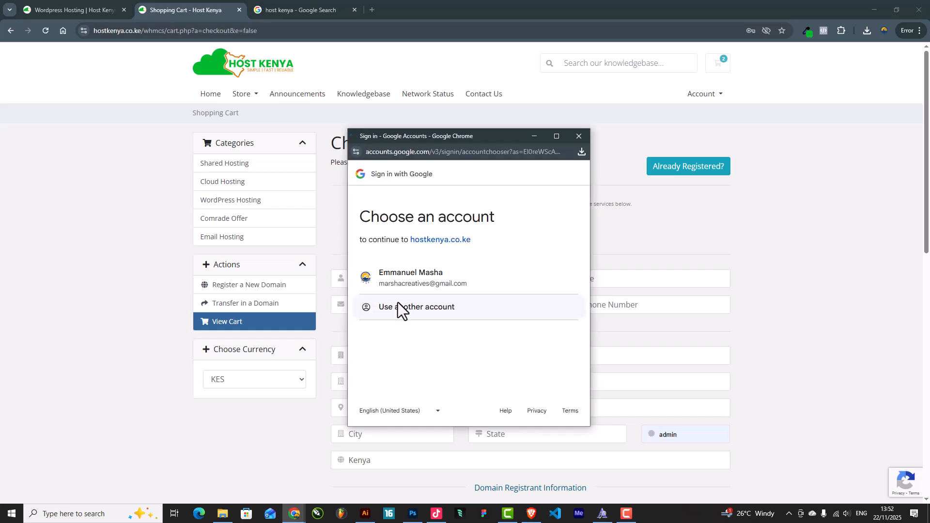
pyautogui.click(440, 279)
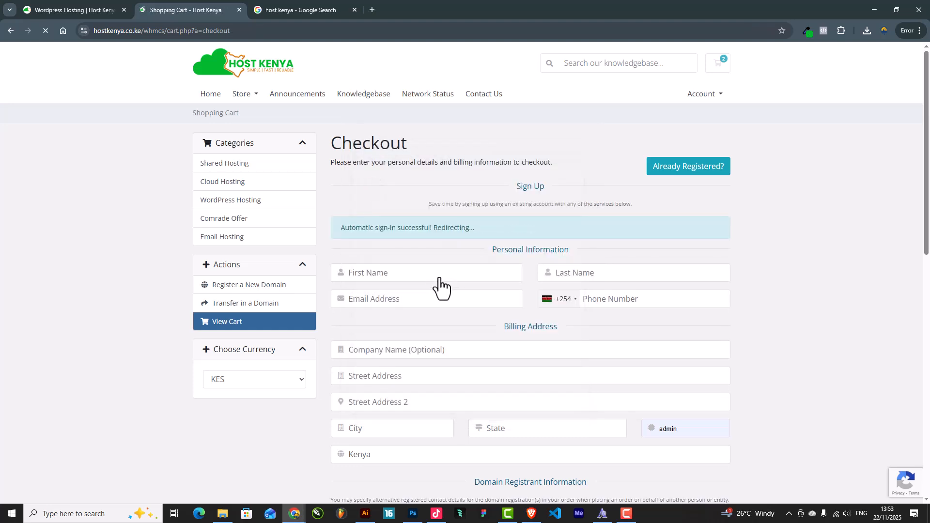
# Set the payment method to Lipa Na Mpesa / Credit Card instead of PayPal
pyautogui.scroll(-2, 741, 310)
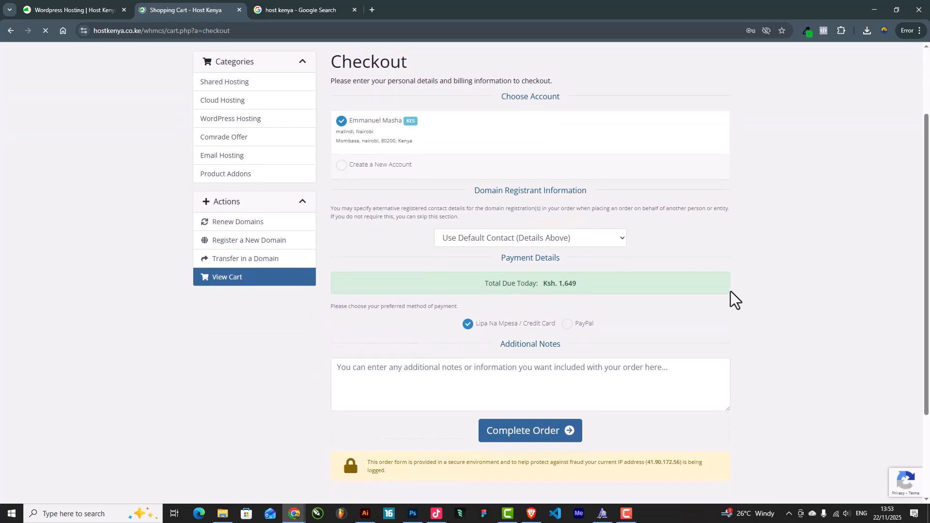
pyautogui.scroll(-5, 588, 227)
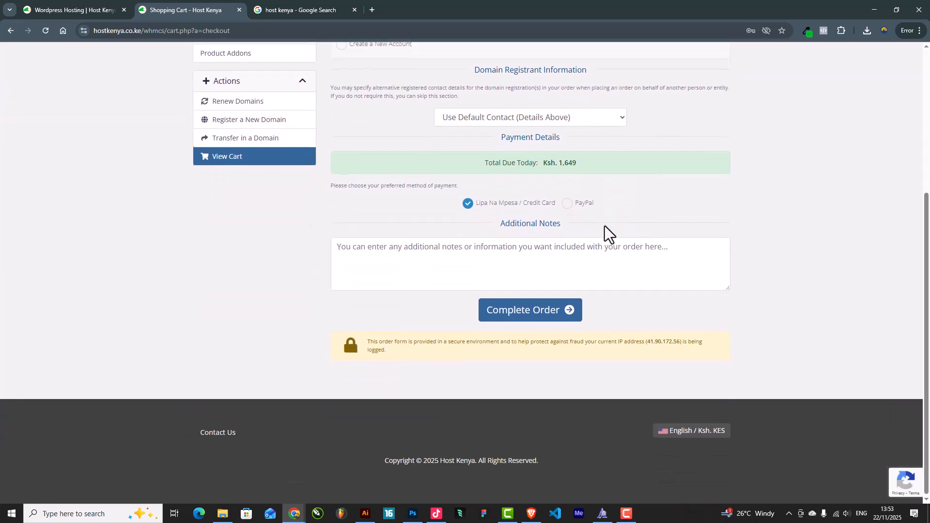
pyautogui.click(566, 203)
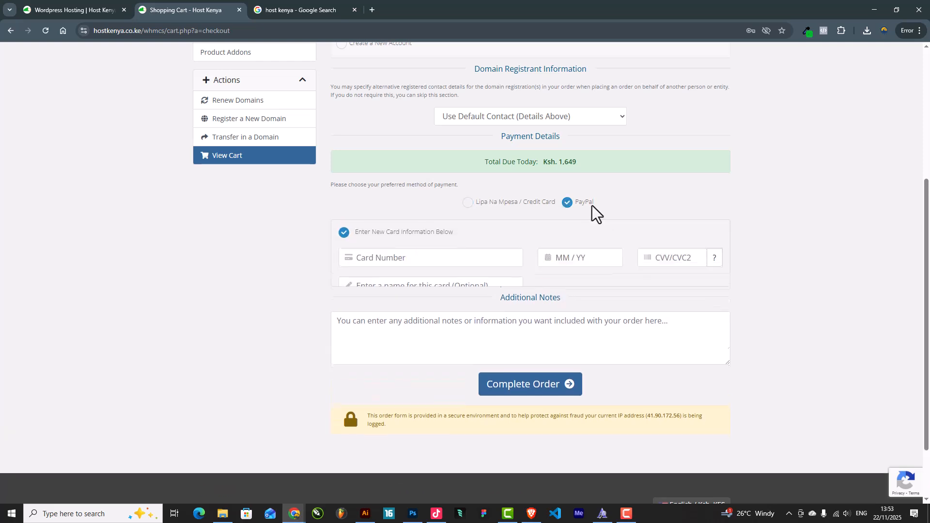
pyautogui.click(468, 203)
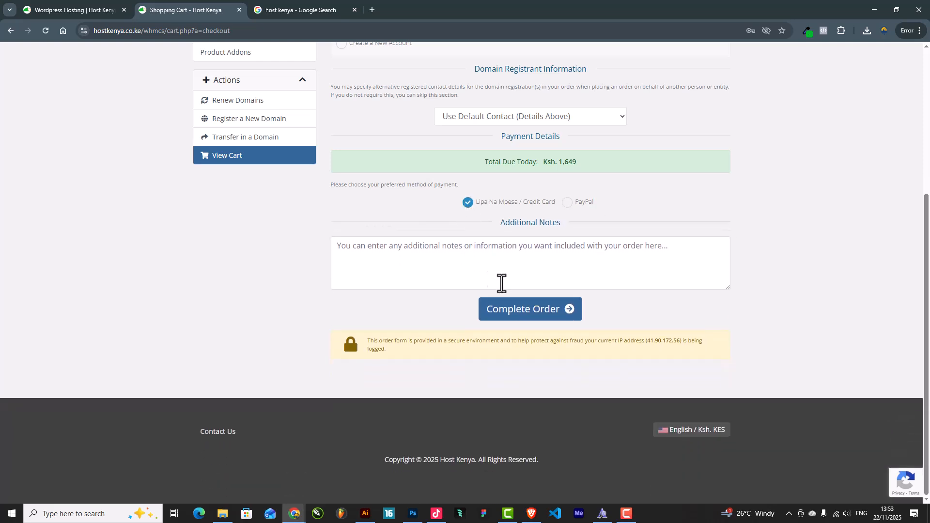
# Complete the order and keep Lipa Na Mpesa as the payment method for Invoice #118
pyautogui.click(544, 316)
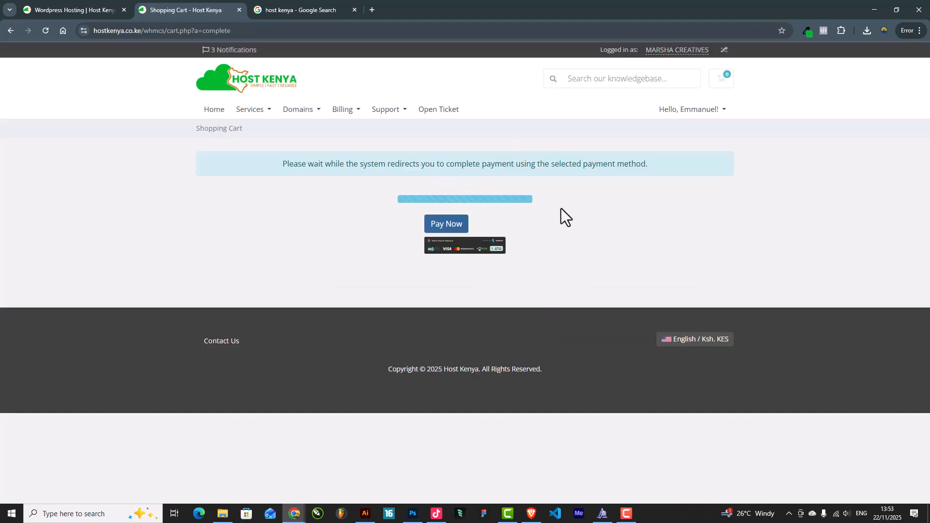
pyautogui.click(442, 231)
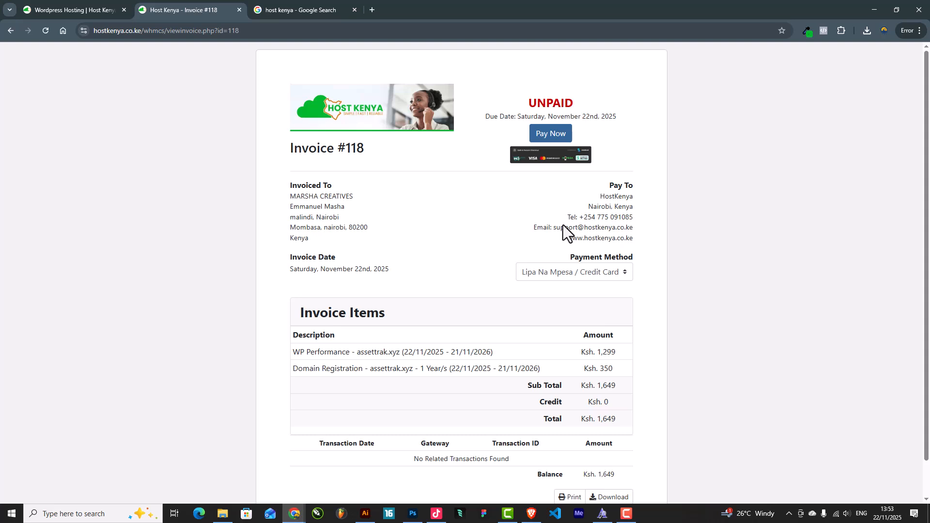
pyautogui.scroll(-1, 482, 261)
pyautogui.scroll(1, 481, 261)
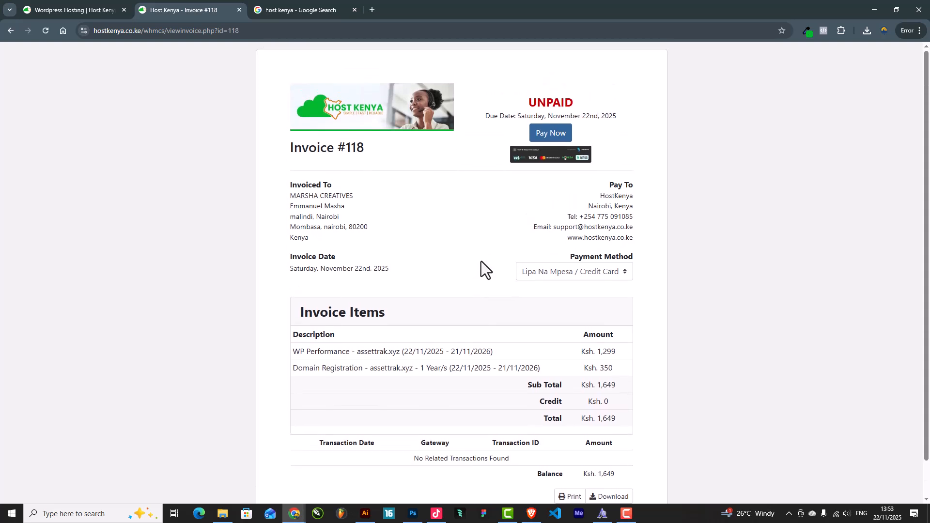
pyautogui.click(589, 275)
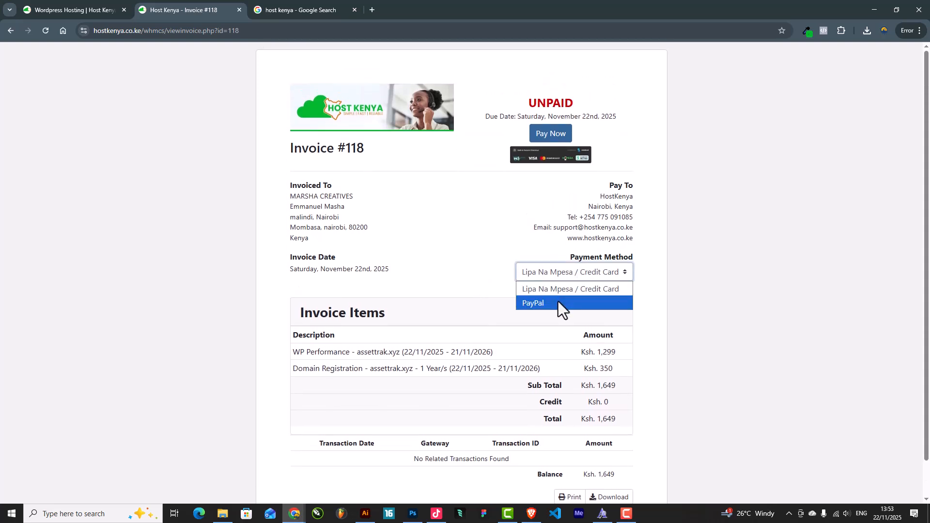
pyautogui.click(480, 260)
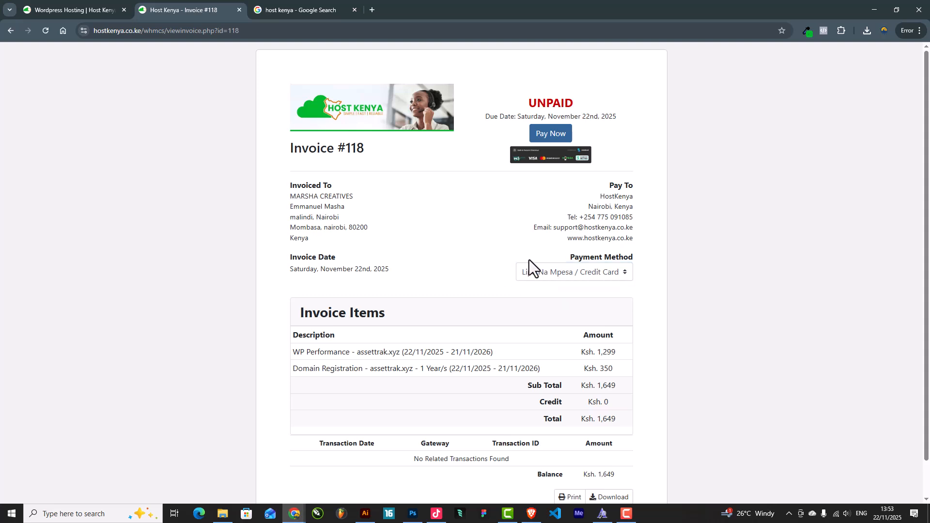
# Send a KES 1649 M-Pesa payment request using the saved phone number, then close the window
pyautogui.click(553, 140)
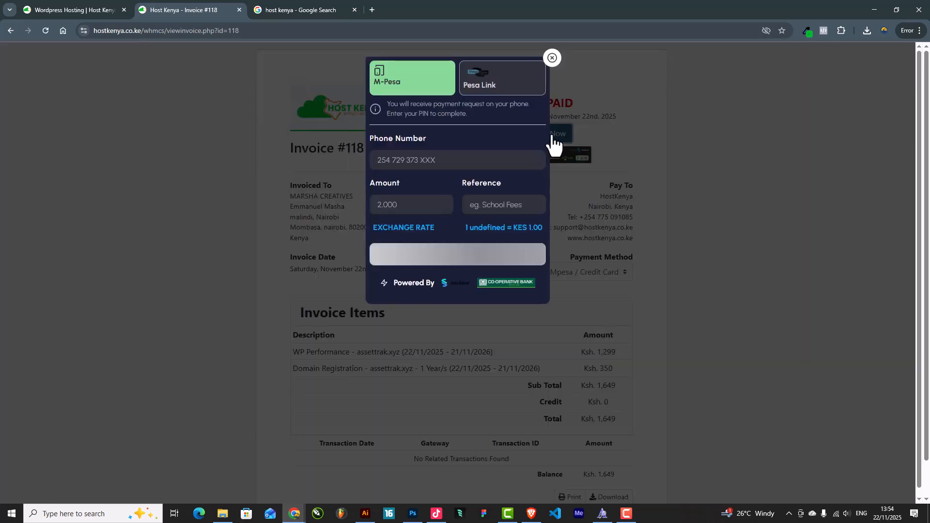
pyautogui.click(425, 160)
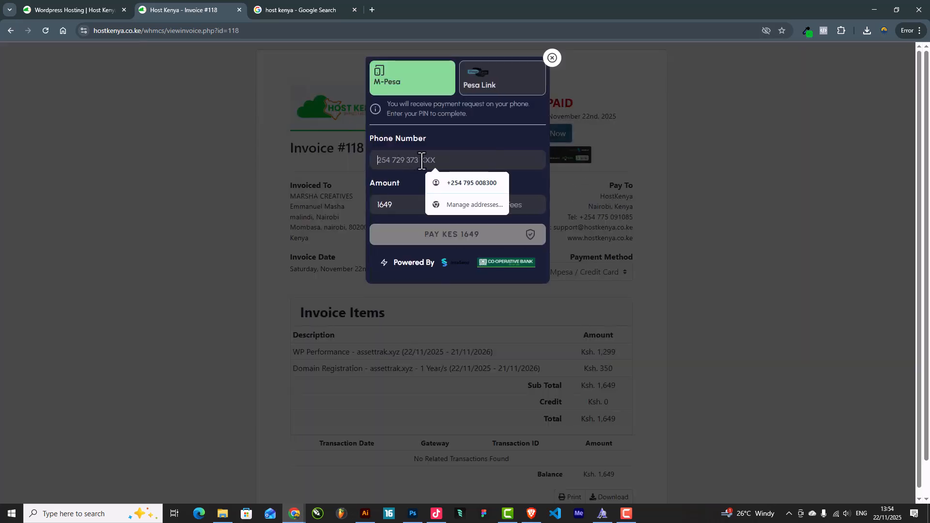
pyautogui.click(468, 182)
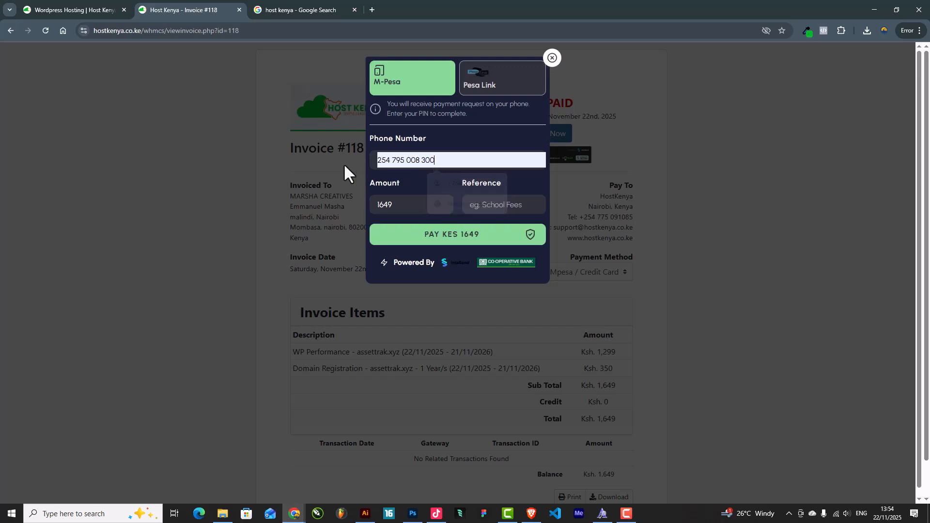
pyautogui.click(474, 236)
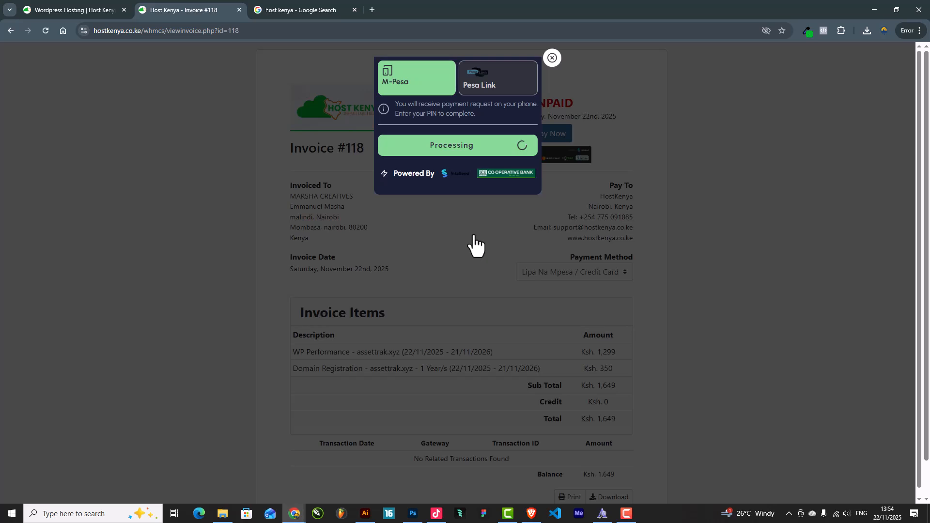
pyautogui.click(551, 58)
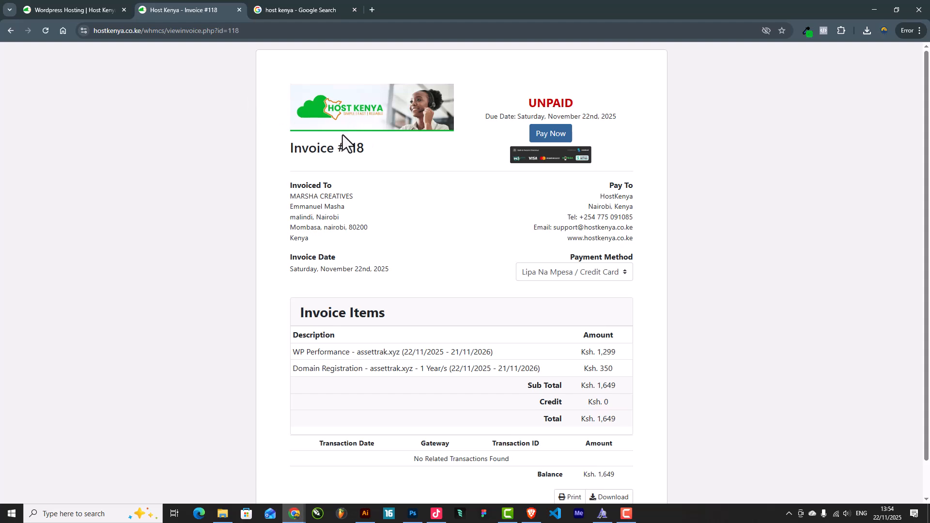
# Open the Client Area in a new tab and review the active products/services on the dashboard
pyautogui.click(77, 7)
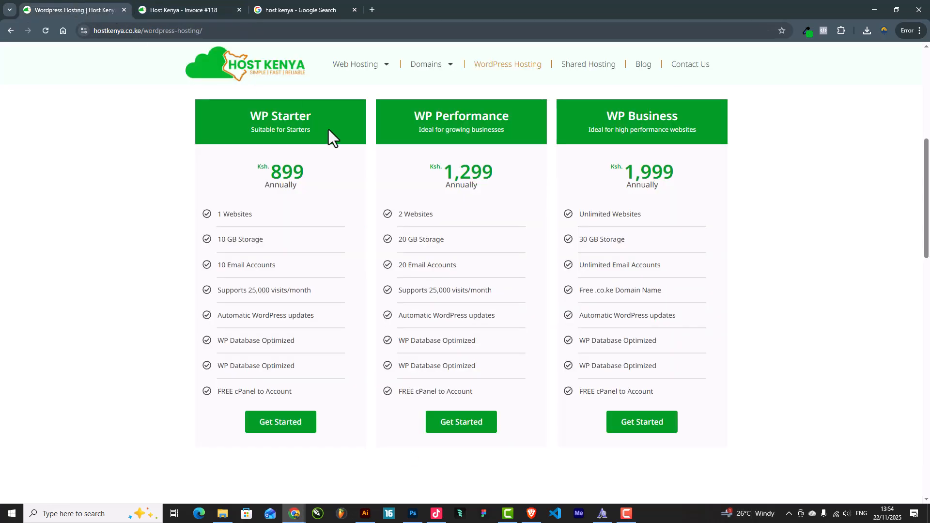
pyautogui.scroll(6, 324, 123)
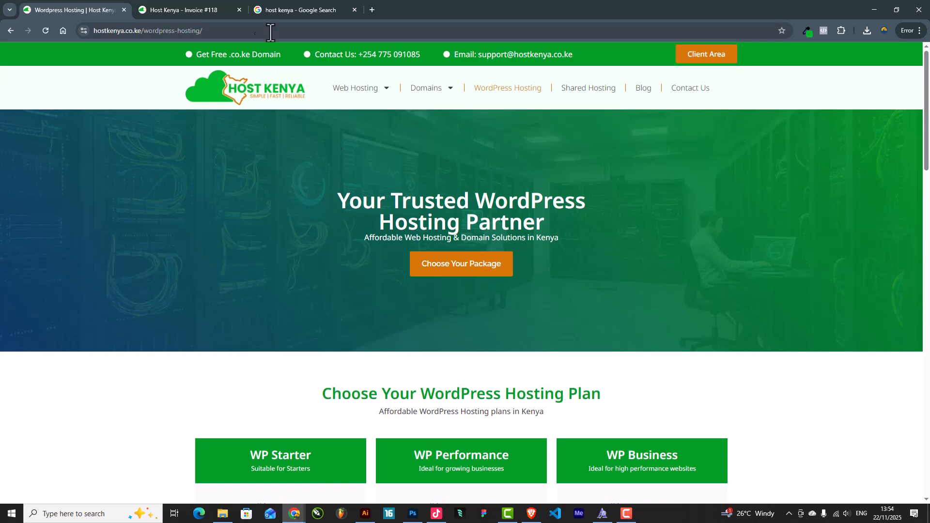
pyautogui.click(189, 9)
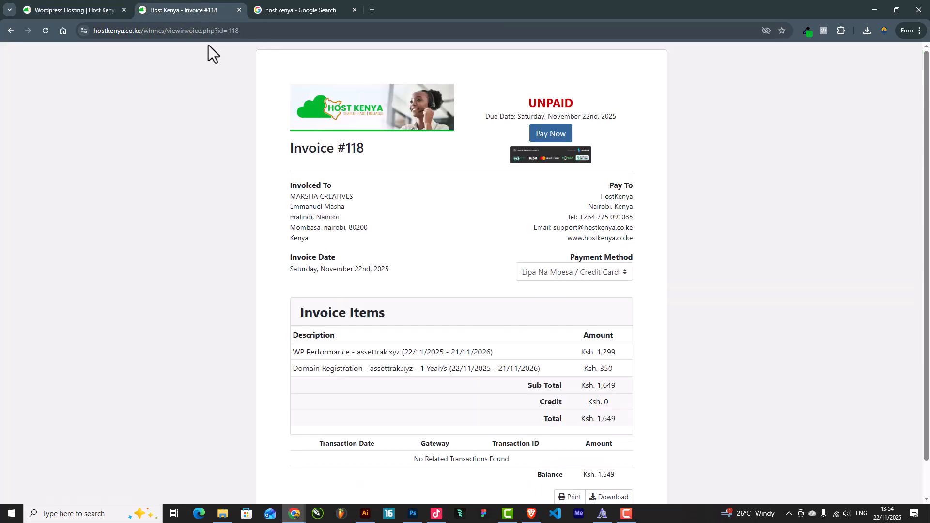
pyautogui.click(91, 8)
pyautogui.click(719, 59)
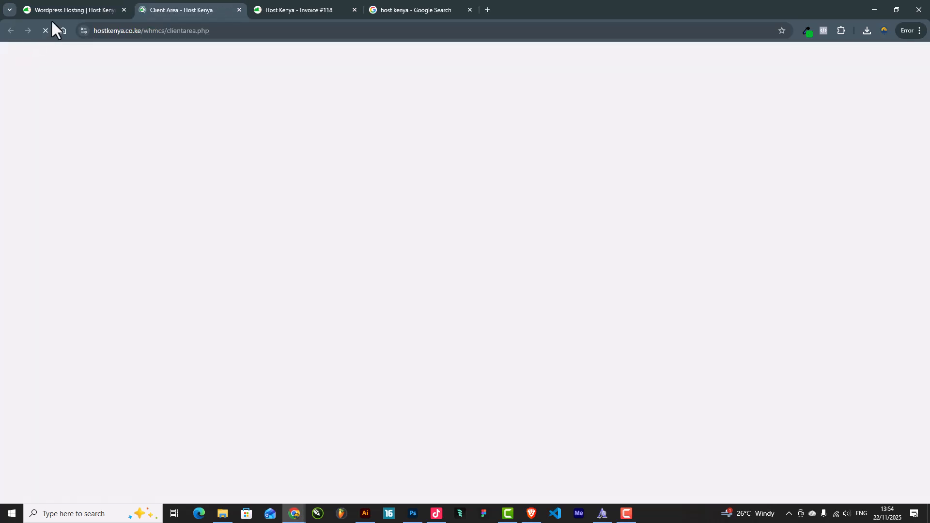
pyautogui.click(59, 7)
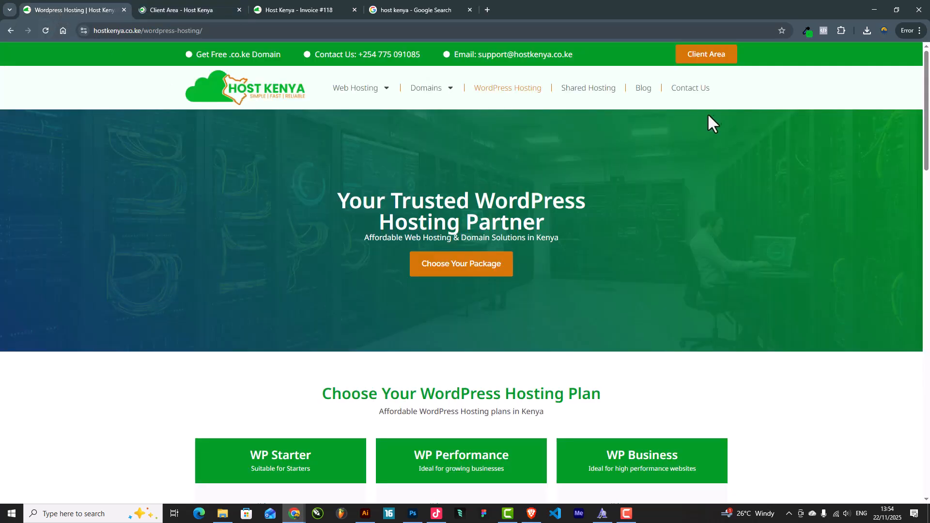
pyautogui.click(185, 8)
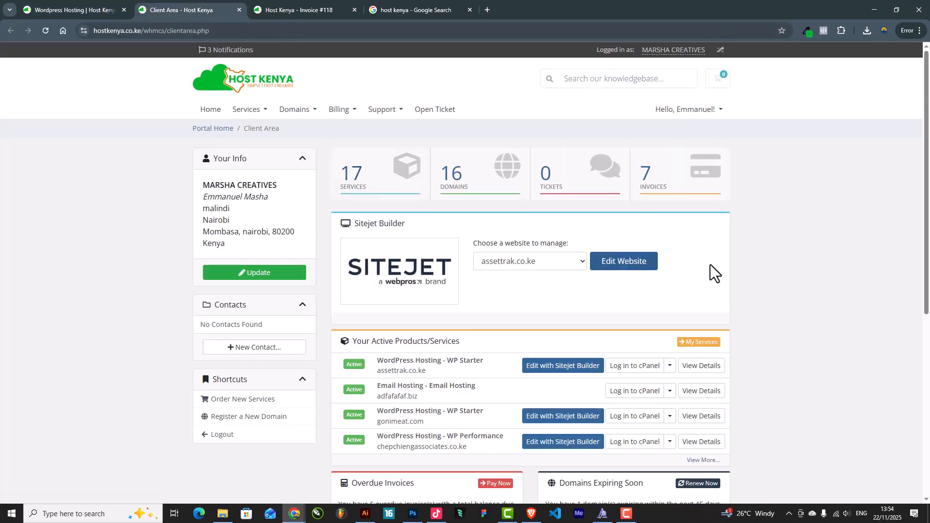
pyautogui.scroll(-3, 722, 269)
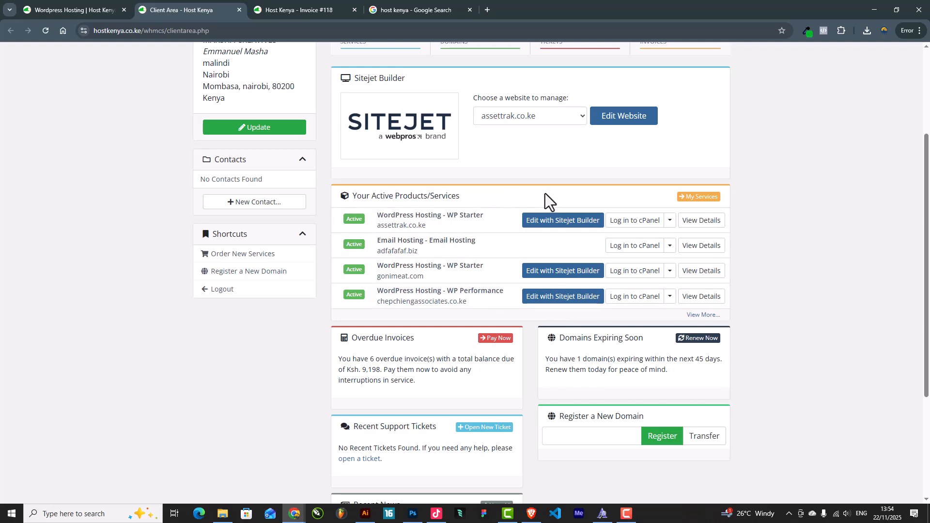
pyautogui.scroll(1, 512, 250)
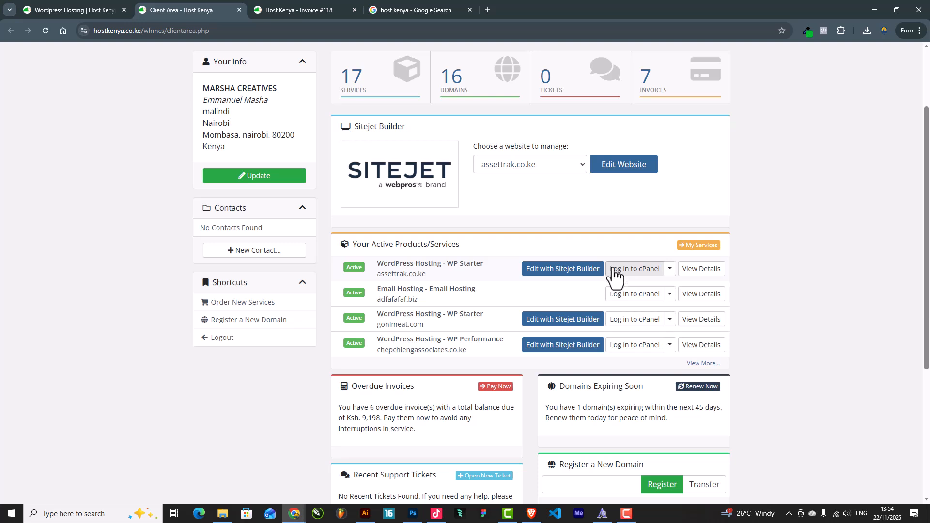
# Check the Gmail inbox in a new tab, then return to the Invoice #118 tab
pyautogui.click(488, 10)
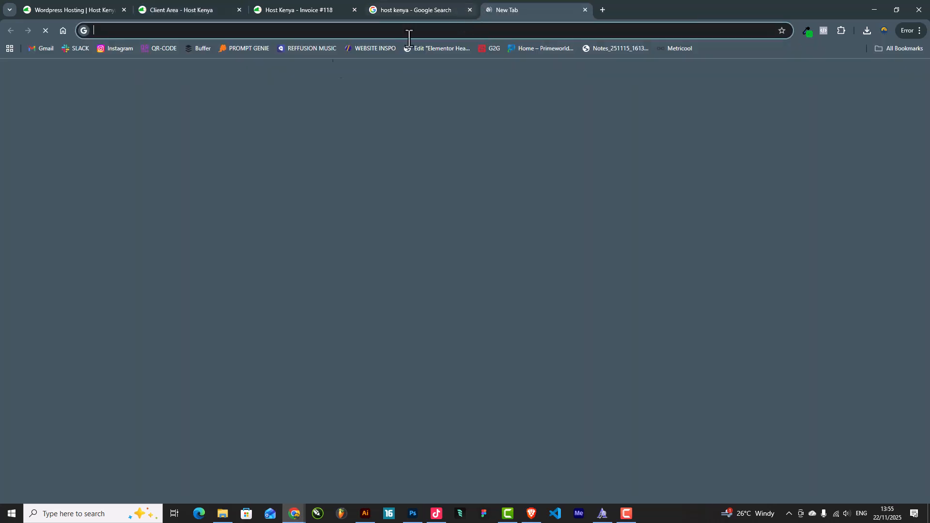
pyautogui.click(32, 49)
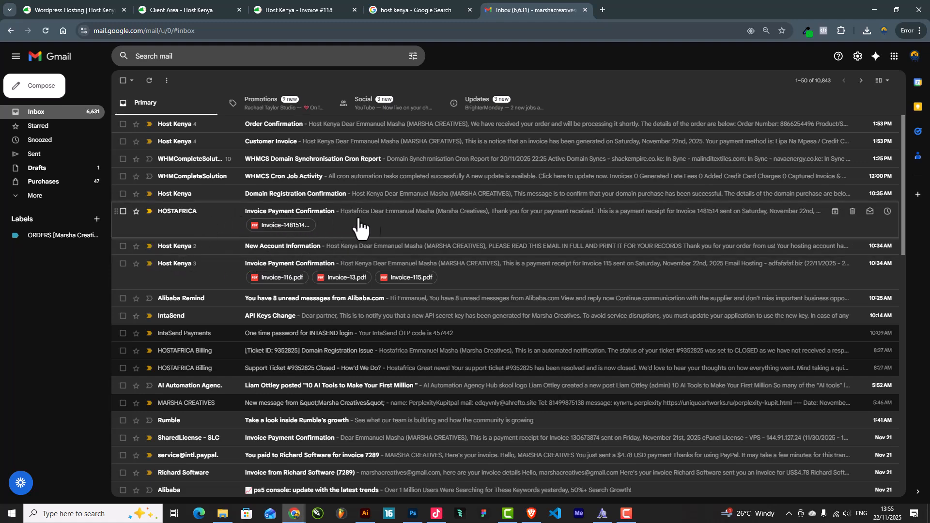
pyautogui.click(431, 11)
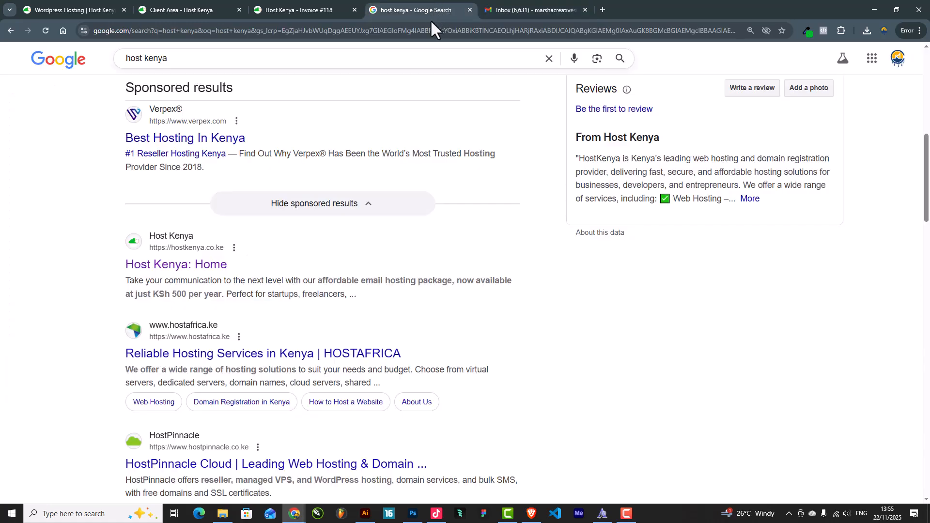
pyautogui.click(289, 5)
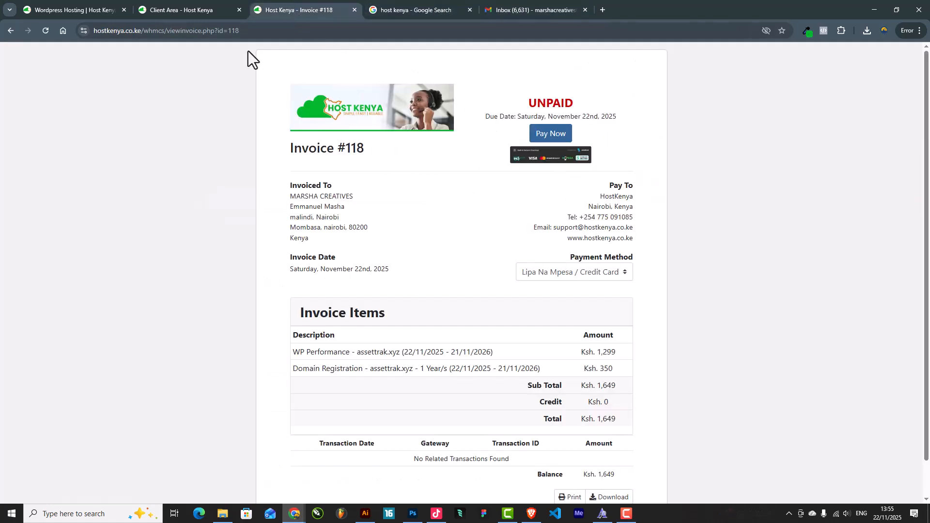
# Log in to cPanel from the assettrak.co.ke WP Starter row in the Client Area
pyautogui.click(179, 9)
pyautogui.click(87, 2)
pyautogui.click(162, 7)
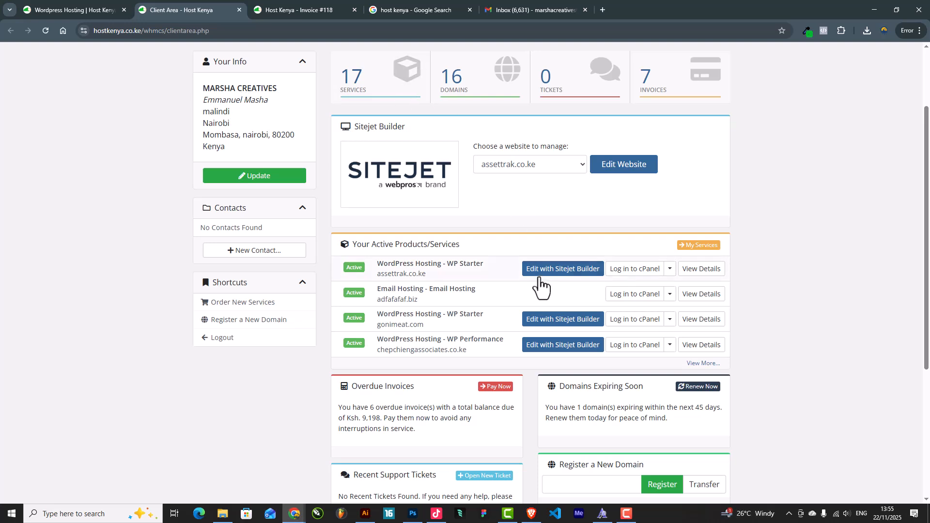
pyautogui.scroll(2, 605, 288)
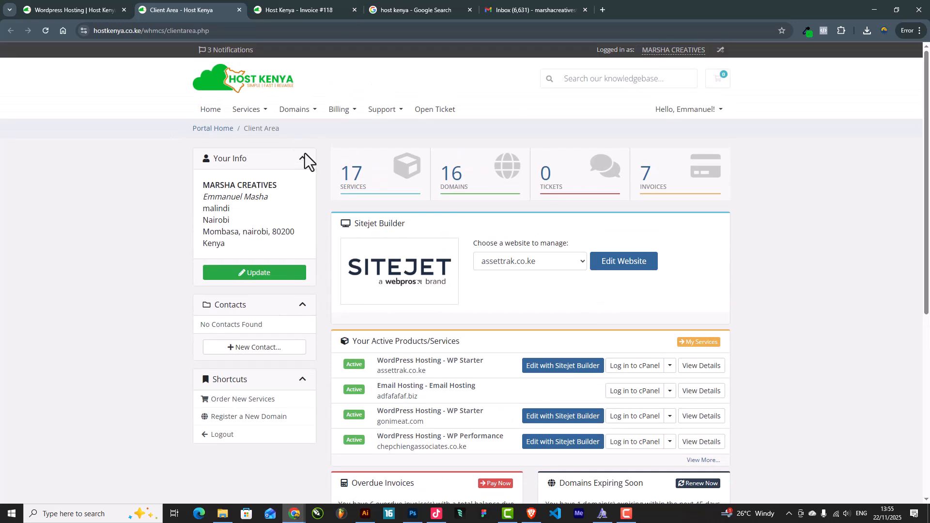
pyautogui.scroll(-1, 340, 168)
pyautogui.scroll(-1, 348, 169)
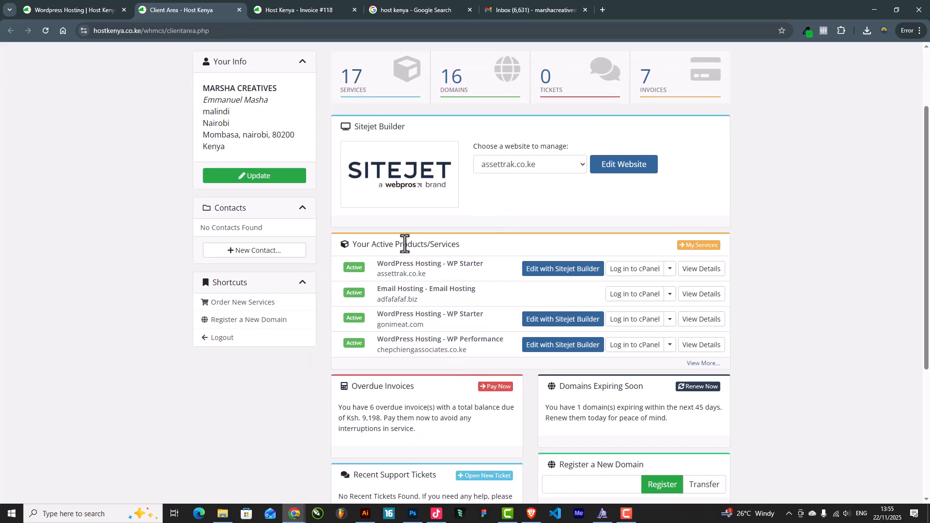
pyautogui.scroll(-3, 441, 250)
pyautogui.scroll(1, 441, 250)
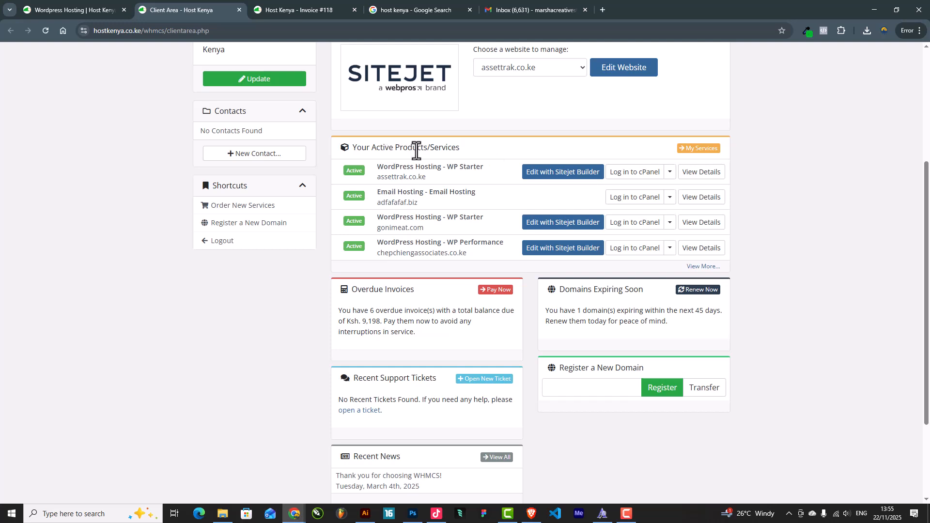
pyautogui.click(628, 174)
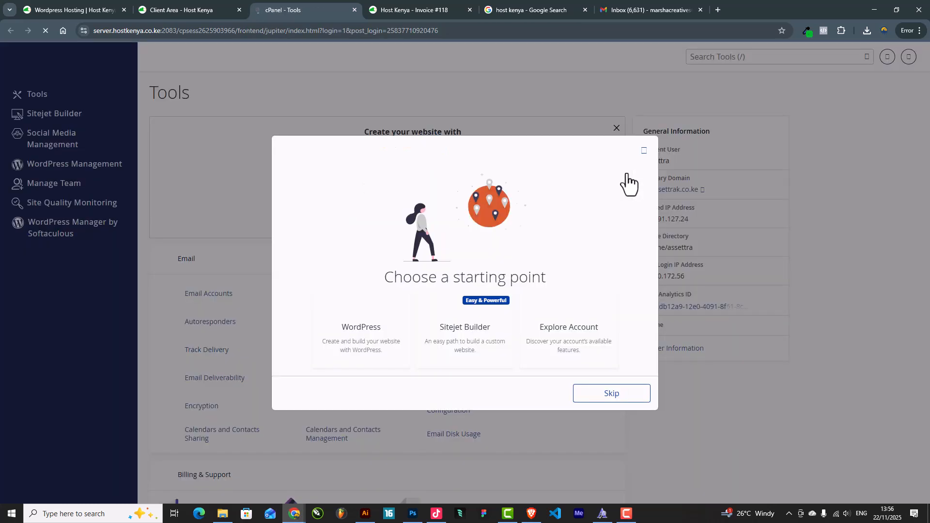
# Close the starting-point prompt and open primary domain assettrak.co.ke, showing an empty 'Index of /'
pyautogui.click(643, 152)
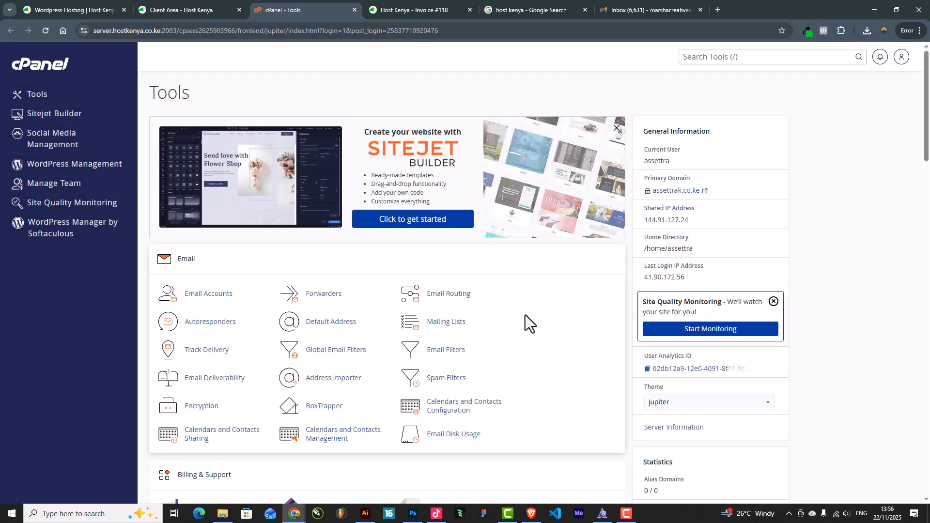
pyautogui.scroll(-10, 201, 298)
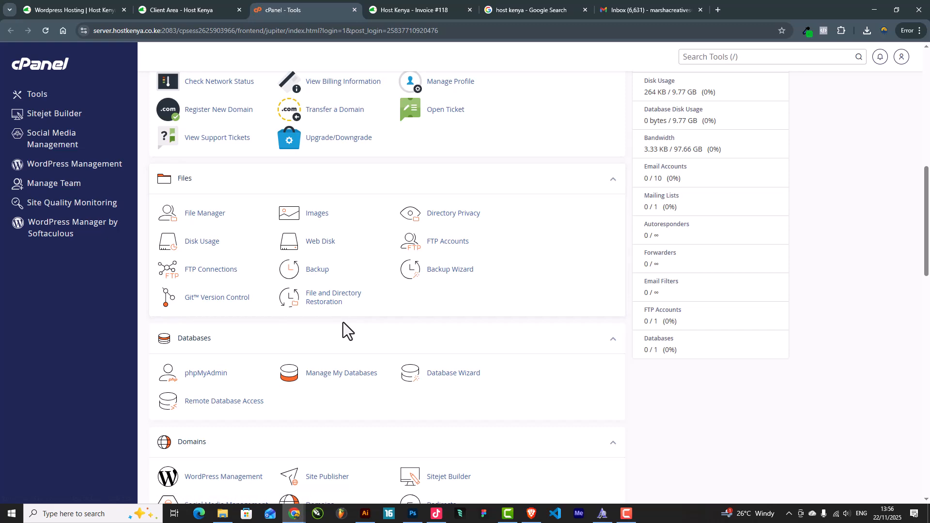
pyautogui.scroll(4, 343, 322)
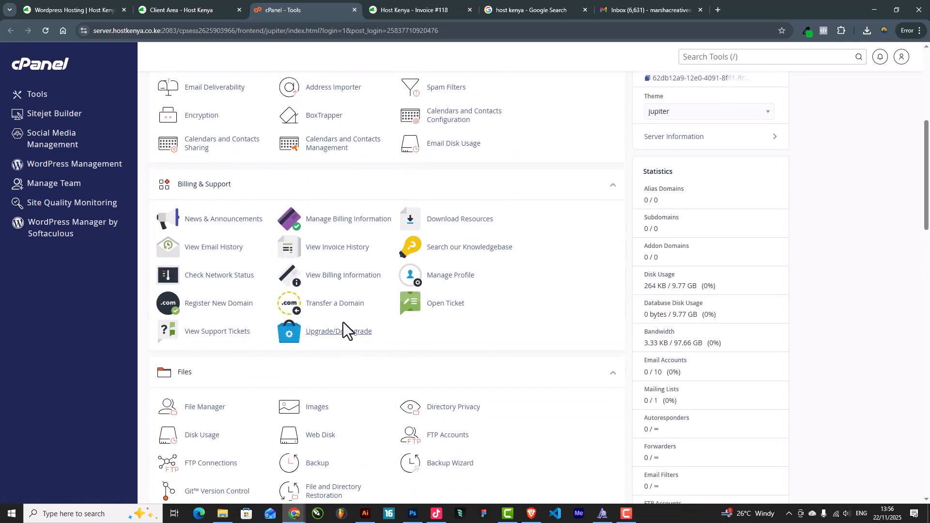
pyautogui.scroll(2, 349, 324)
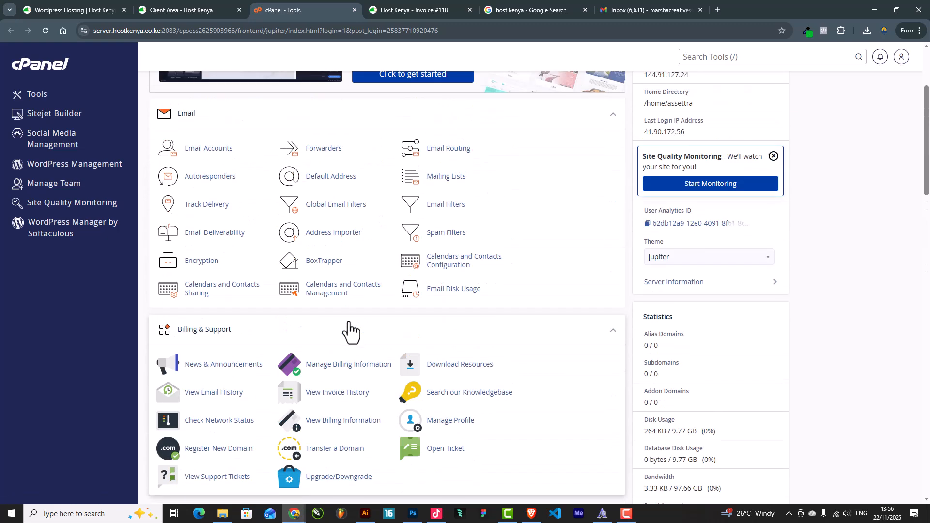
pyautogui.scroll(2, 298, 184)
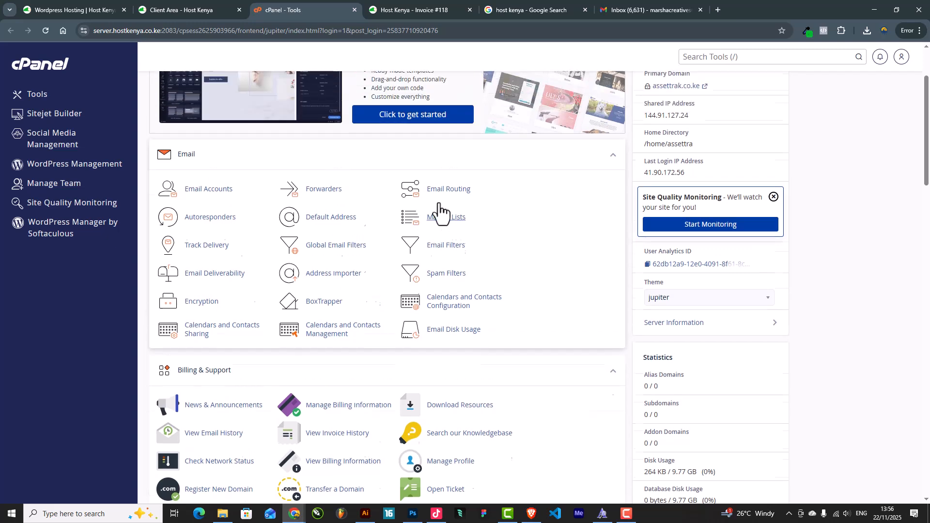
pyautogui.scroll(1, 690, 248)
pyautogui.click(688, 192)
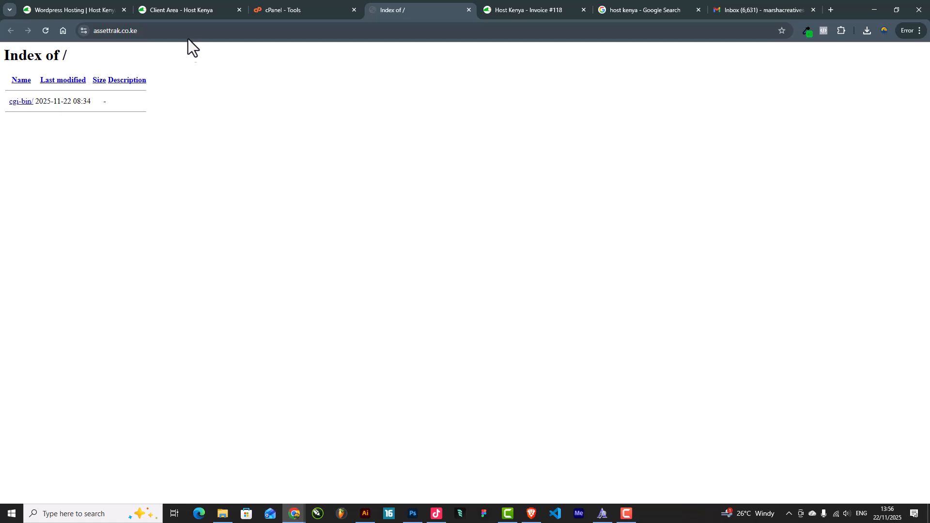
pyautogui.click(640, 9)
pyautogui.click(727, 9)
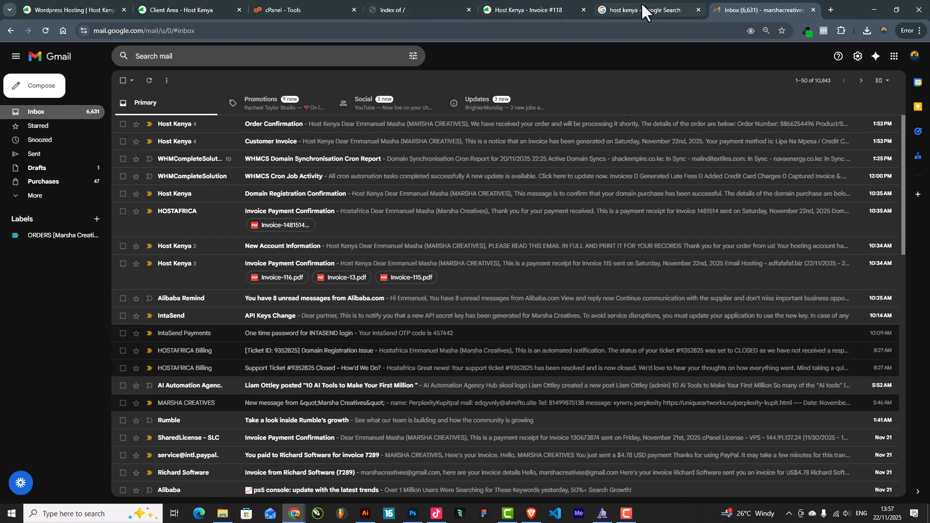
pyautogui.click(542, 9)
pyautogui.click(416, 10)
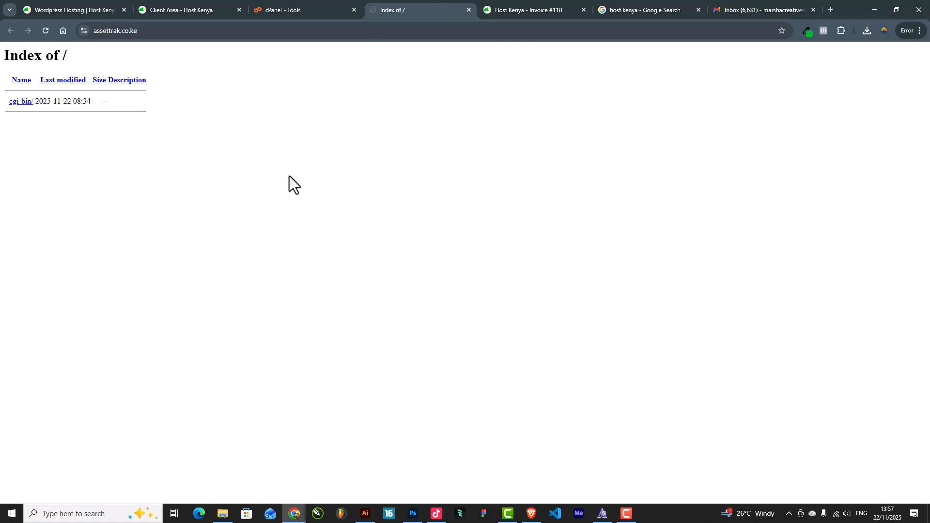
pyautogui.click(184, 29)
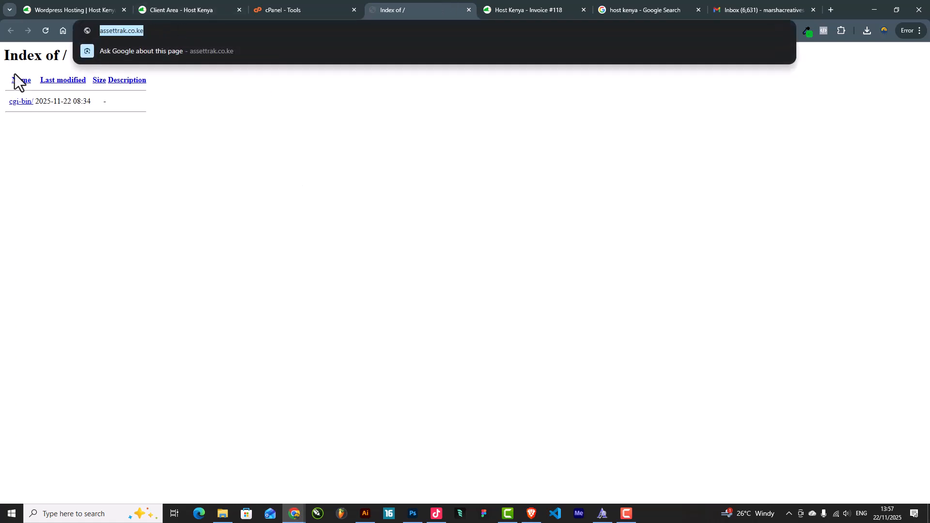
pyautogui.click(59, 152)
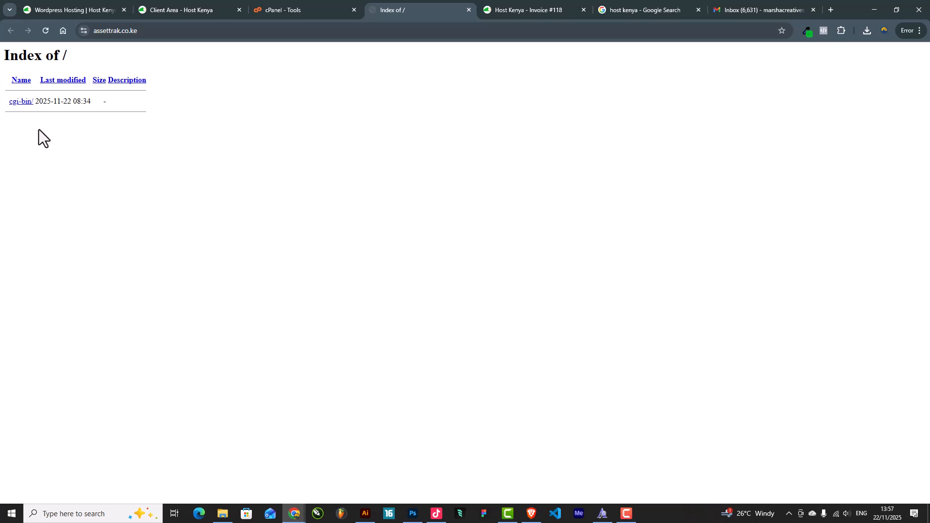
pyautogui.moveTo(73, 60); pyautogui.dragTo(4, 70)
pyautogui.click(216, 123)
# Open WordPress Manager by Softaculous from cPanel and start a new WordPress installation
pyautogui.click(271, 9)
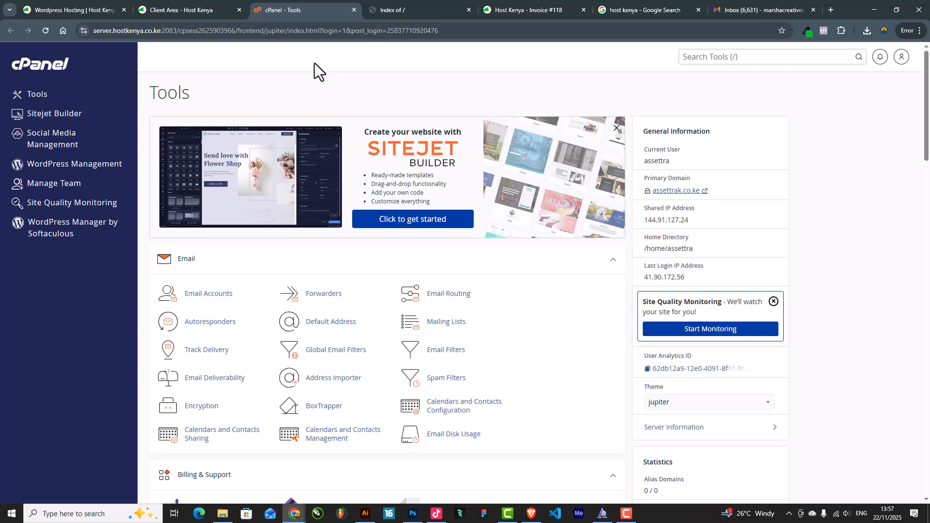
pyautogui.click(69, 226)
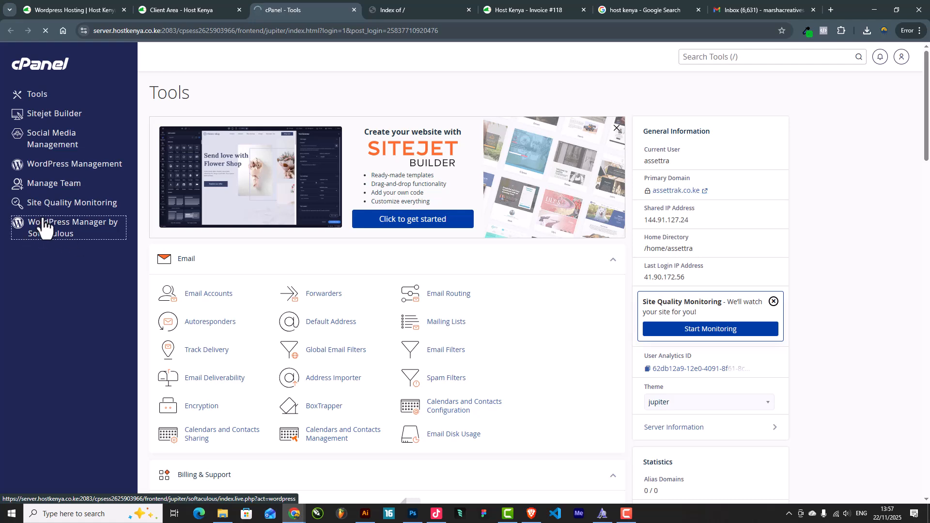
pyautogui.scroll(-9, 371, 283)
pyautogui.scroll(-15, 383, 288)
pyautogui.scroll(4, 245, 336)
pyautogui.scroll(-3, 194, 325)
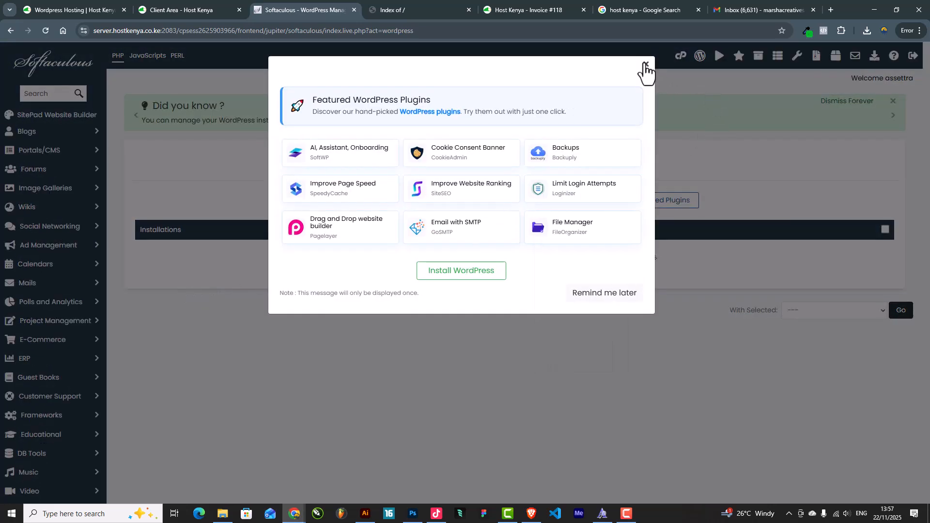
pyautogui.click(645, 65)
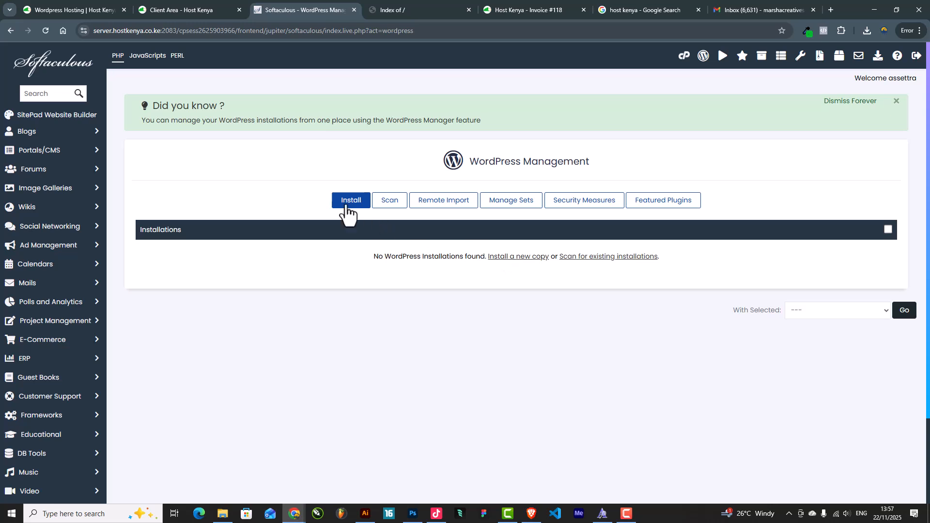
pyautogui.click(353, 203)
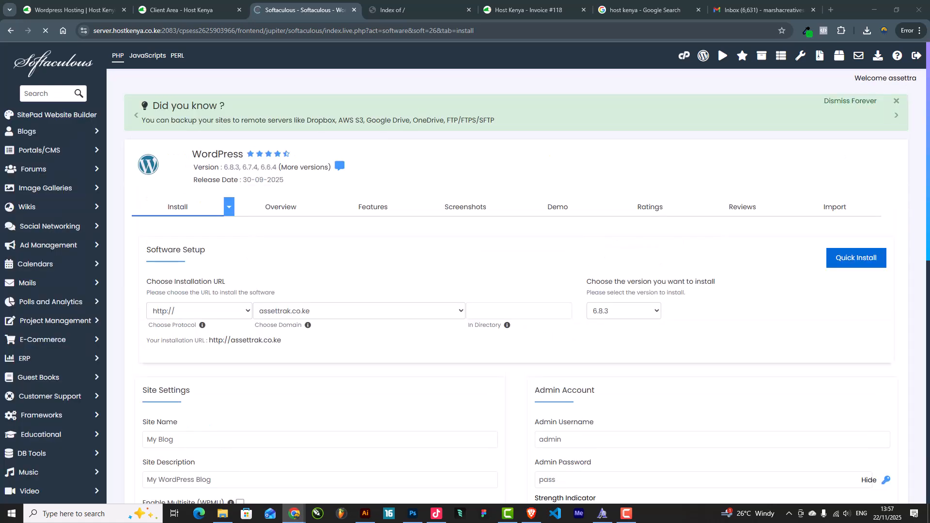
# Keep assettrak.co.ke as the install domain and select the default site name 'My Blog'
pyautogui.scroll(-2, 594, 336)
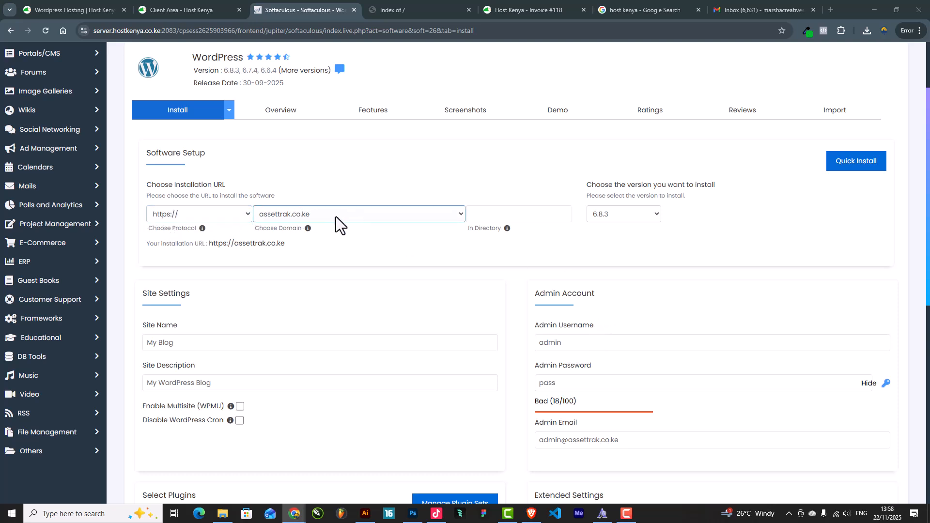
pyautogui.click(285, 214)
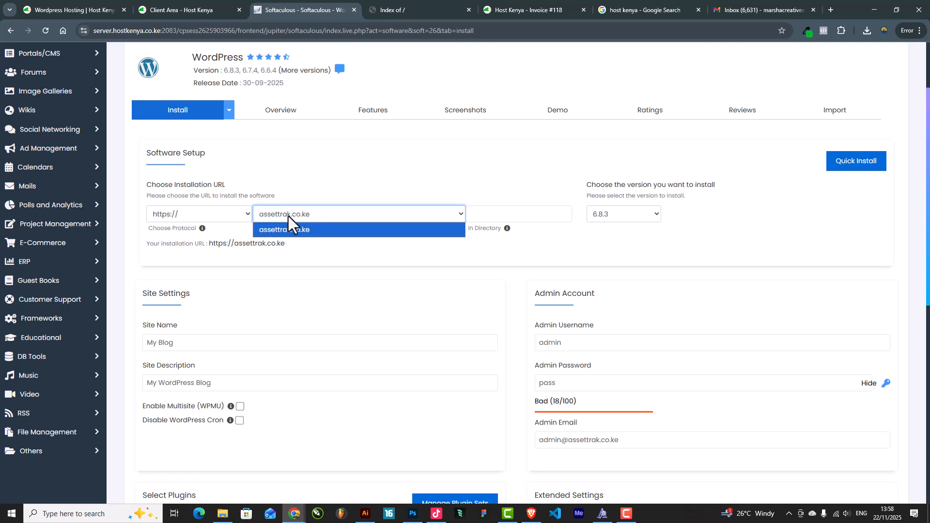
pyautogui.click(300, 229)
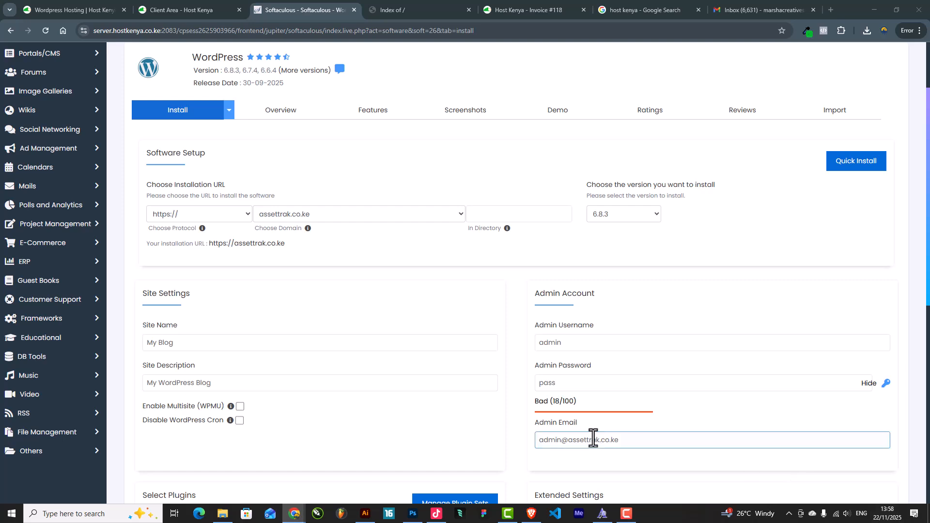
pyautogui.scroll(-3, 298, 303)
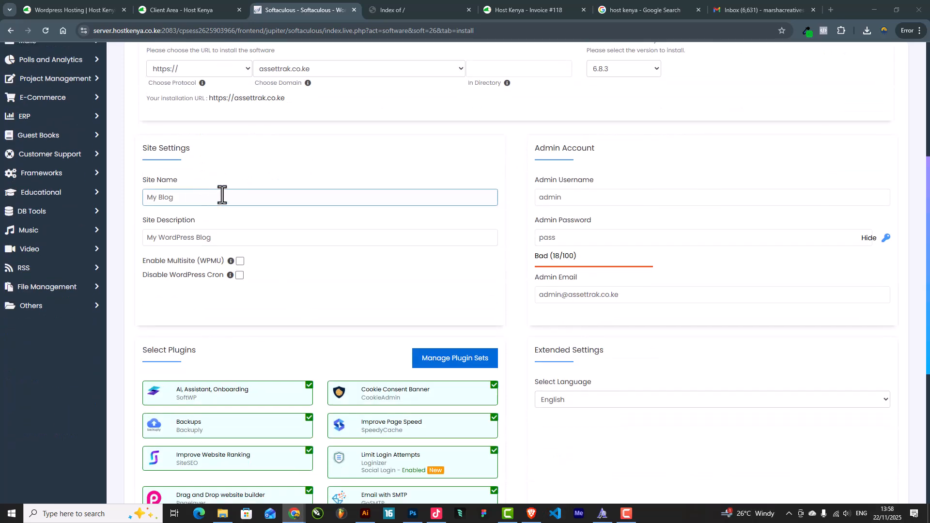
pyautogui.moveTo(173, 197); pyautogui.dragTo(50, 207)
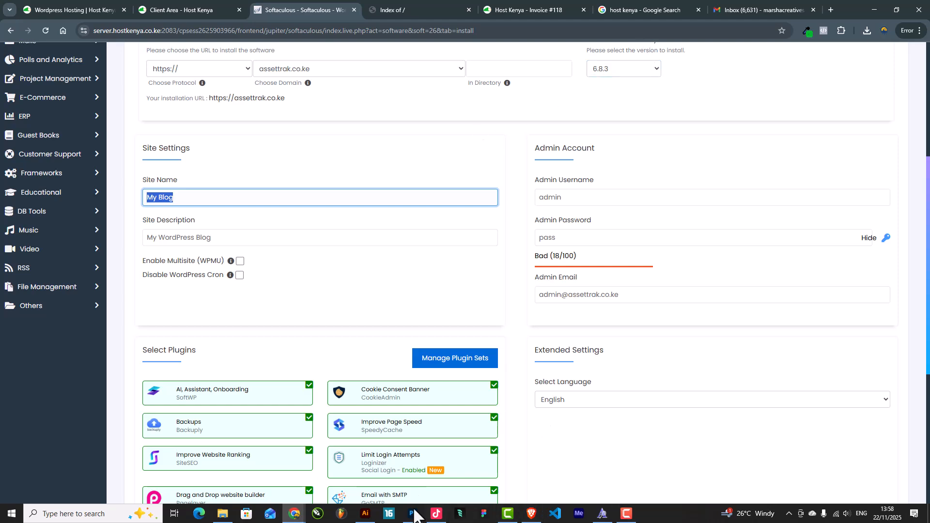
pyautogui.click(531, 514)
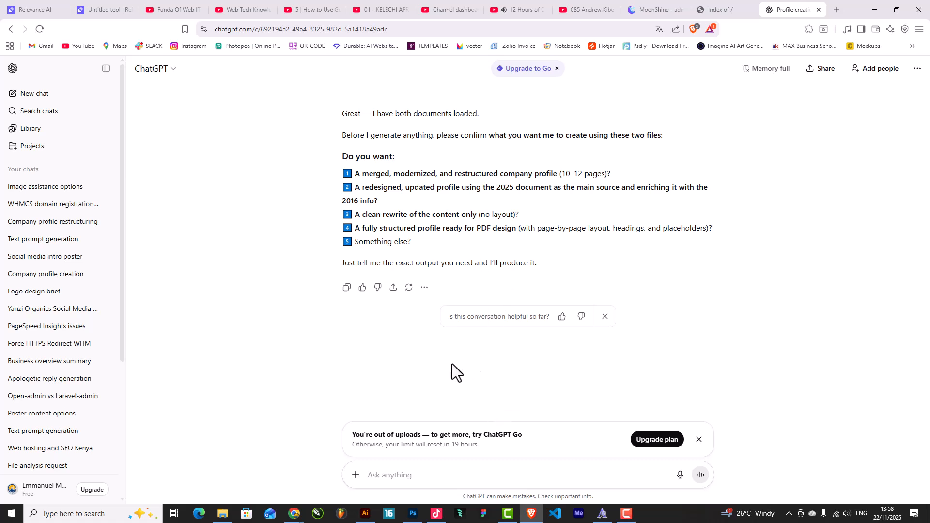
# Ask ChatGPT to write the website content for this brand as a one-page website
pyautogui.click(454, 481)
pyautogui.write('lets come up with the')
pyautogui.press('BackSpace')
pyautogui.press('BackSpace')
pyautogui.write('e')
pyautogui.press('BackSpace')
pyautogui.press('BackSpace')
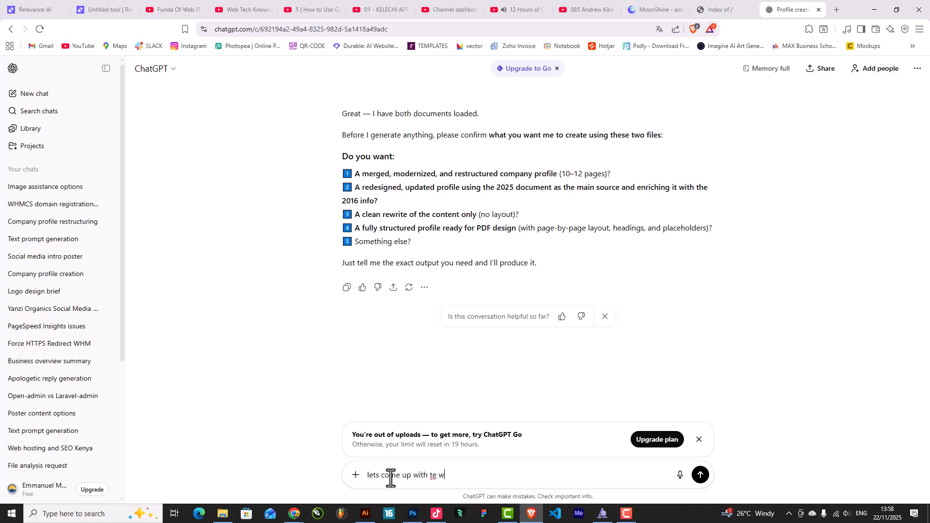
pyautogui.write('he website content for this brand ')
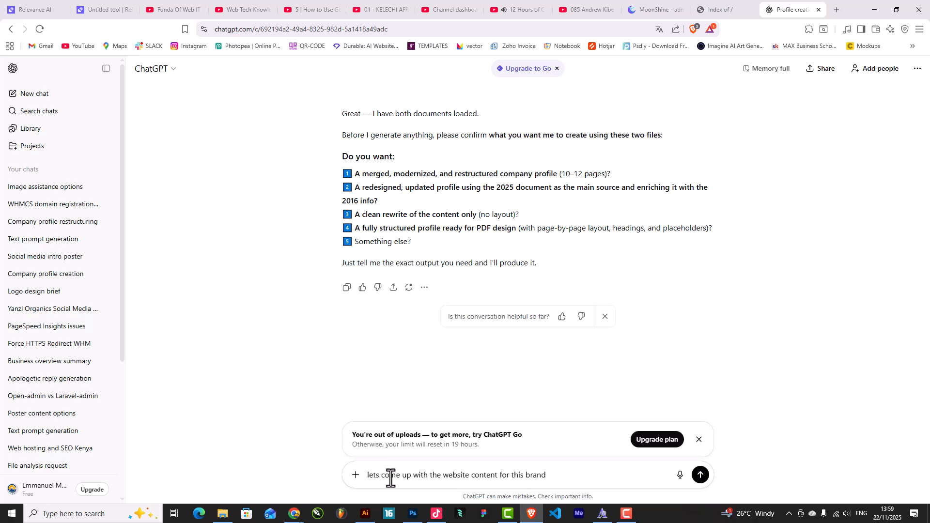
pyautogui.write('and it will be a one page website')
pyautogui.press('Return')
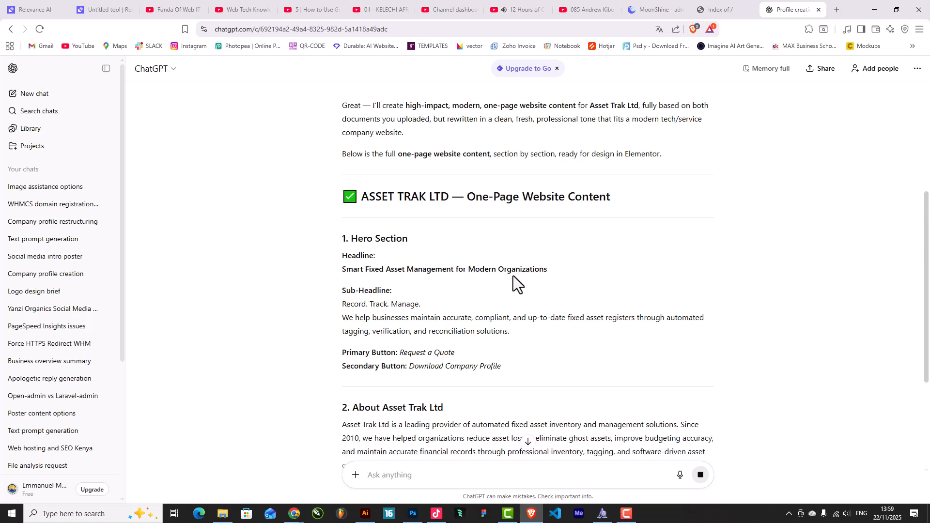
# Copy 'ASSET TRAK LTD' from ChatGPT and paste it over 'My Blog' as the Site Name
pyautogui.moveTo(361, 198); pyautogui.dragTo(450, 198)
pyautogui.hotkey('ctrl', 'c')
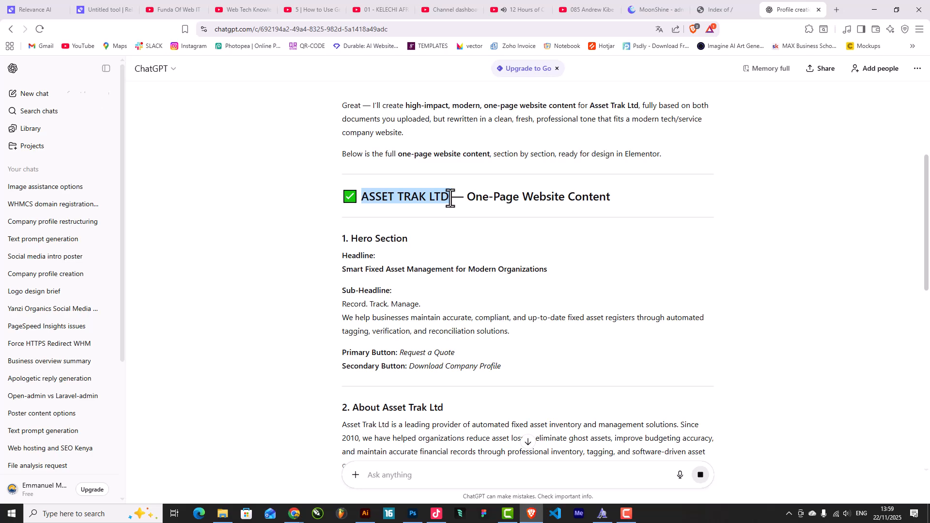
pyautogui.click(875, 9)
pyautogui.click(191, 196)
pyautogui.hotkey('ctrl', 'a')
pyautogui.hotkey('ctrl', 'v')
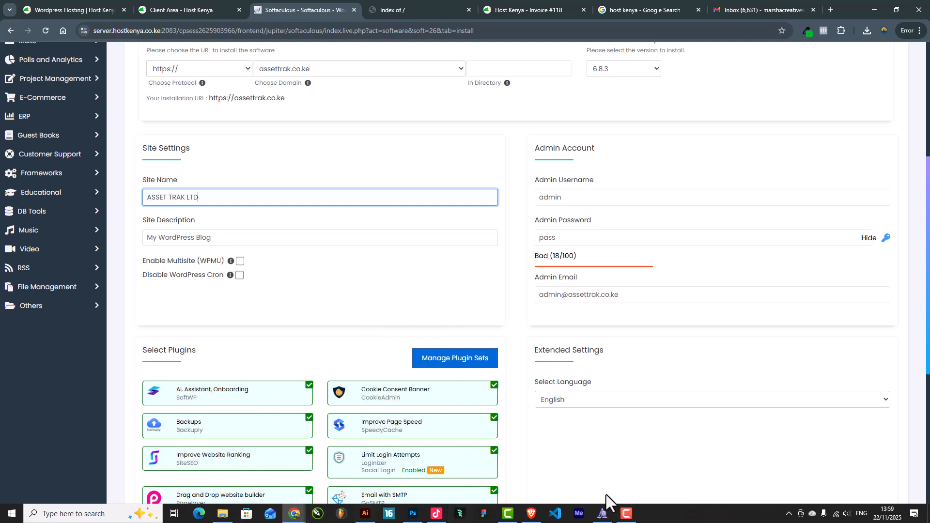
# Replace the site description 'My WordPress Blog' with 'Record. Track. Manage.'
pyautogui.click(532, 514)
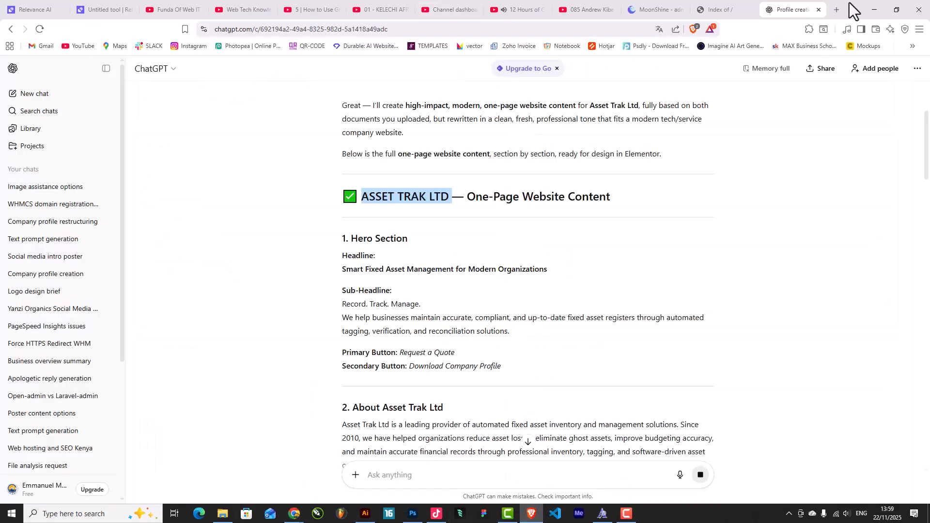
pyautogui.click(875, 9)
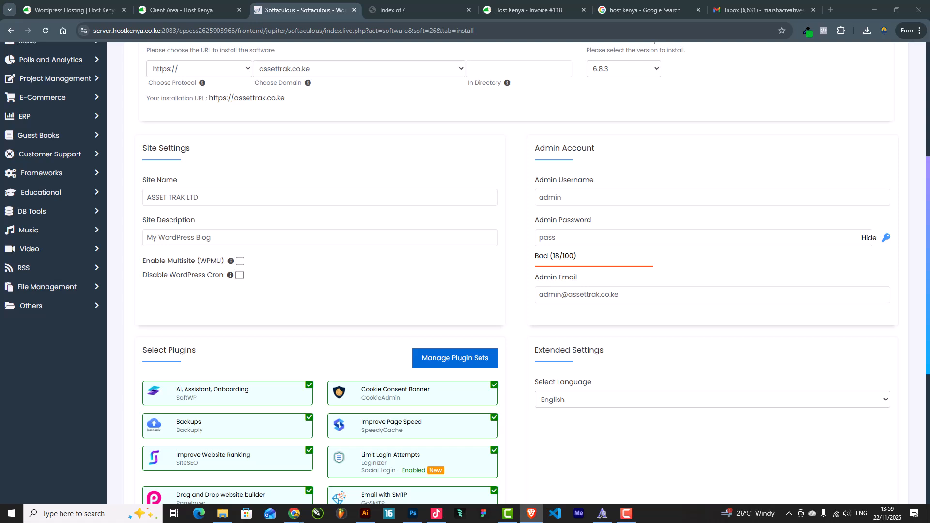
pyautogui.click(212, 241)
pyautogui.moveTo(212, 240); pyautogui.dragTo(118, 243)
pyautogui.write('Record. Track. Manage.')
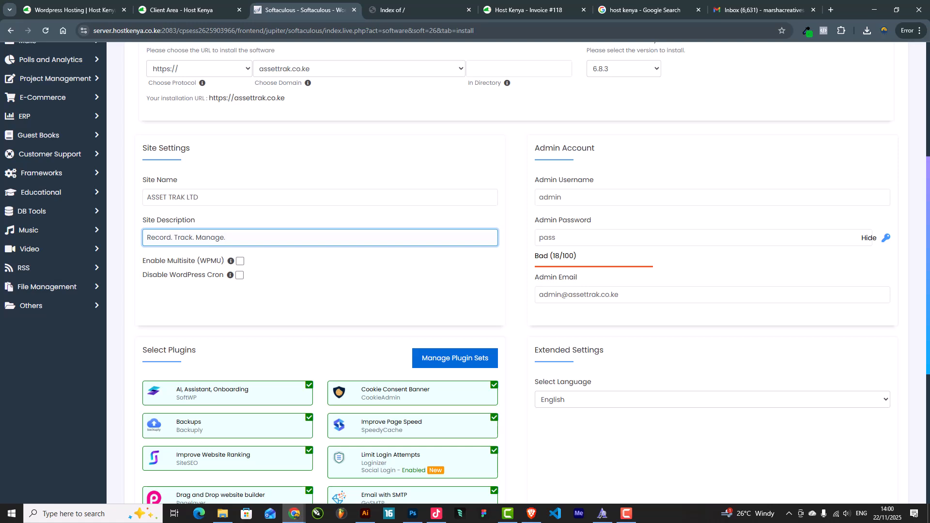
# Replace the default admin username with 'Assettrak'
pyautogui.doubleClick(603, 199)
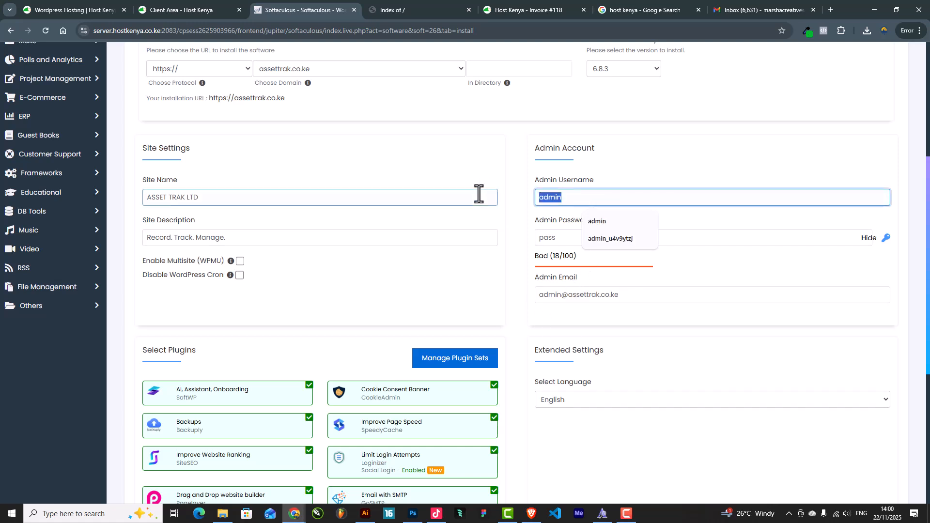
pyautogui.click(558, 237)
pyautogui.moveTo(569, 197); pyautogui.dragTo(491, 199)
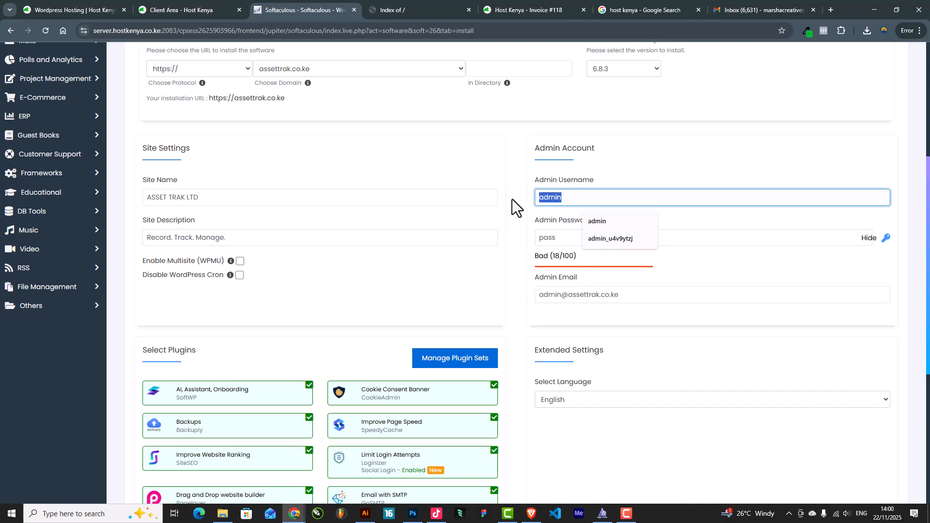
pyautogui.write('Asse')
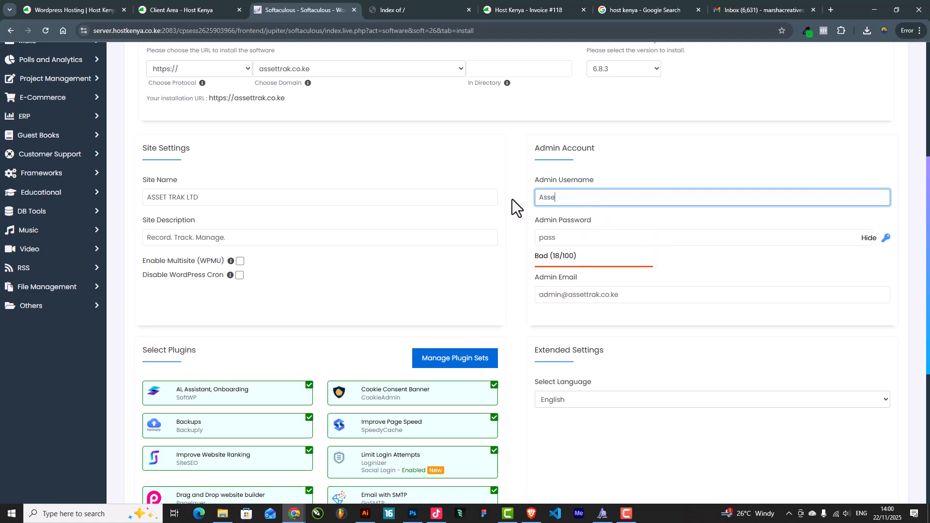
pyautogui.write('ttra')
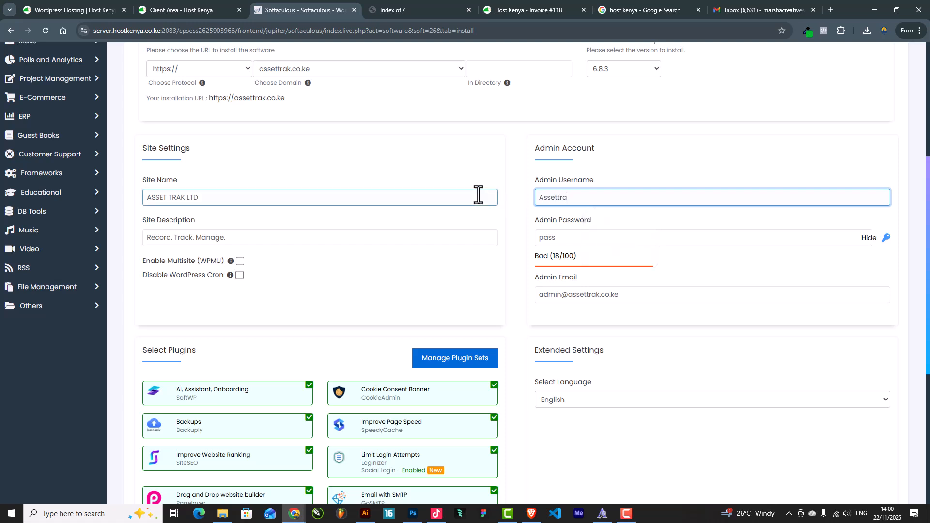
pyautogui.write('k')
pyautogui.hotkey('ctrl', 'a')
pyautogui.press('BackSpace')
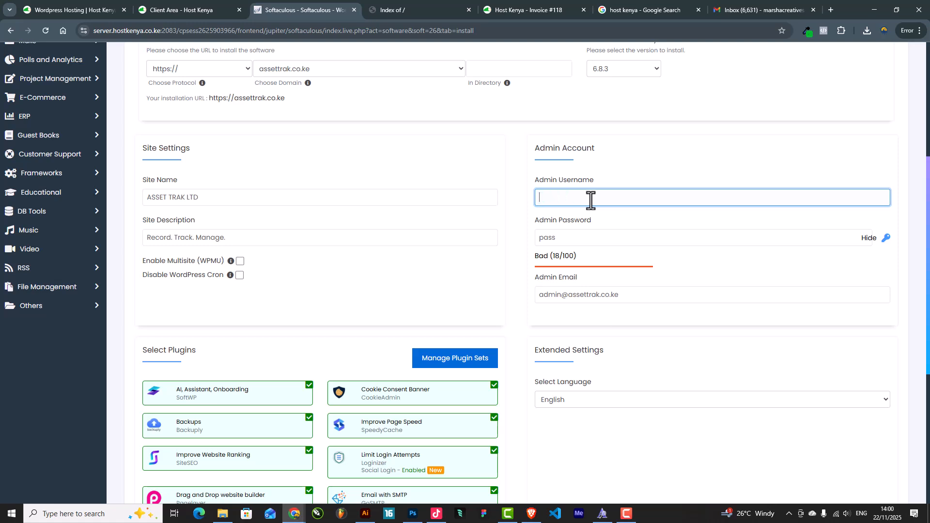
pyautogui.hotkey('ctrl', 'z')
pyautogui.press('Right')
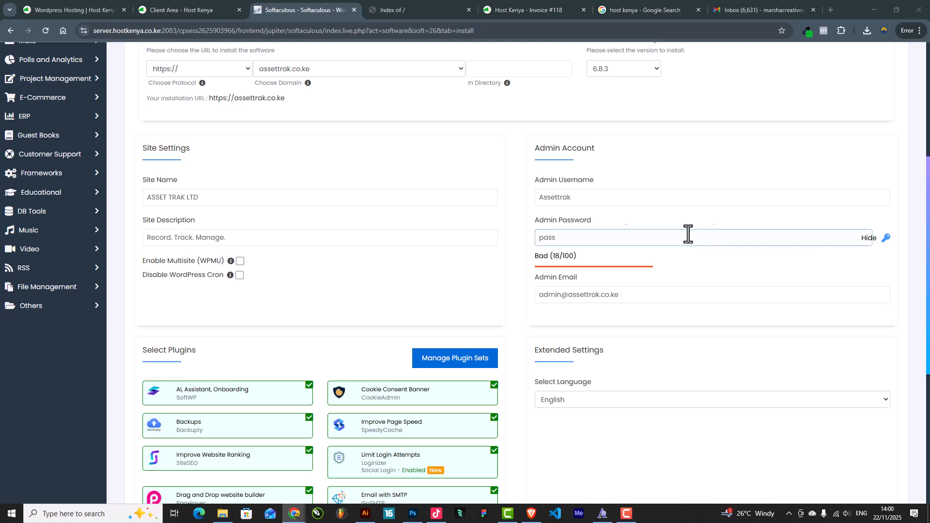
# Generate and copy a strong admin password, then move the installer tab into its own window
pyautogui.click(887, 238)
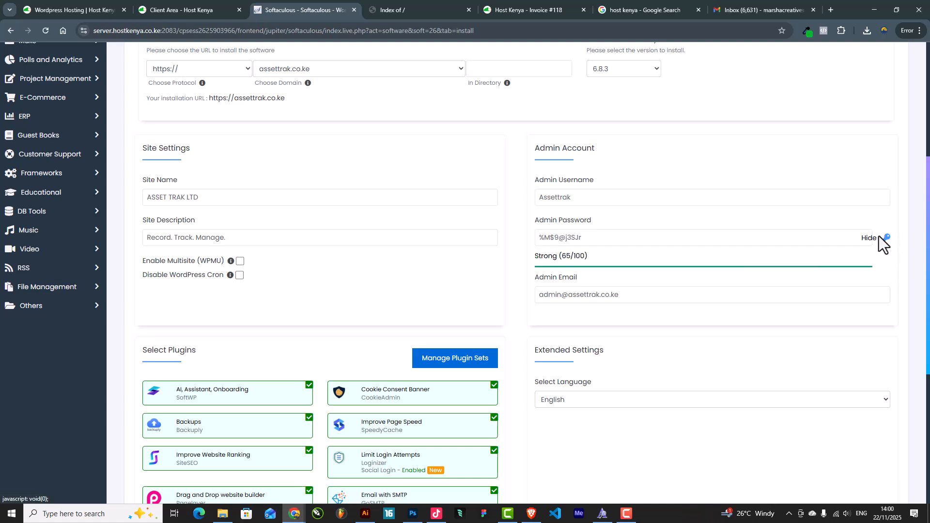
pyautogui.click(869, 238)
pyautogui.click(867, 238)
pyautogui.moveTo(640, 241); pyautogui.dragTo(365, 237)
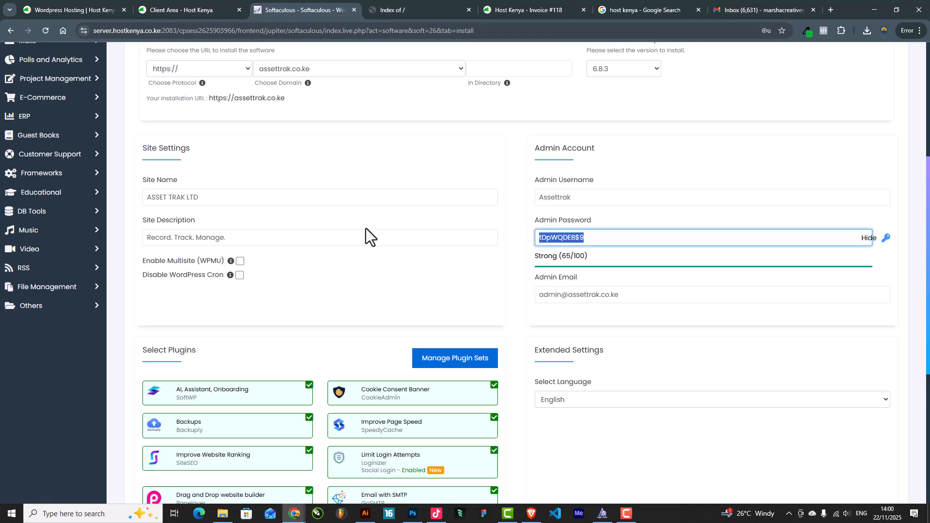
pyautogui.click(867, 238)
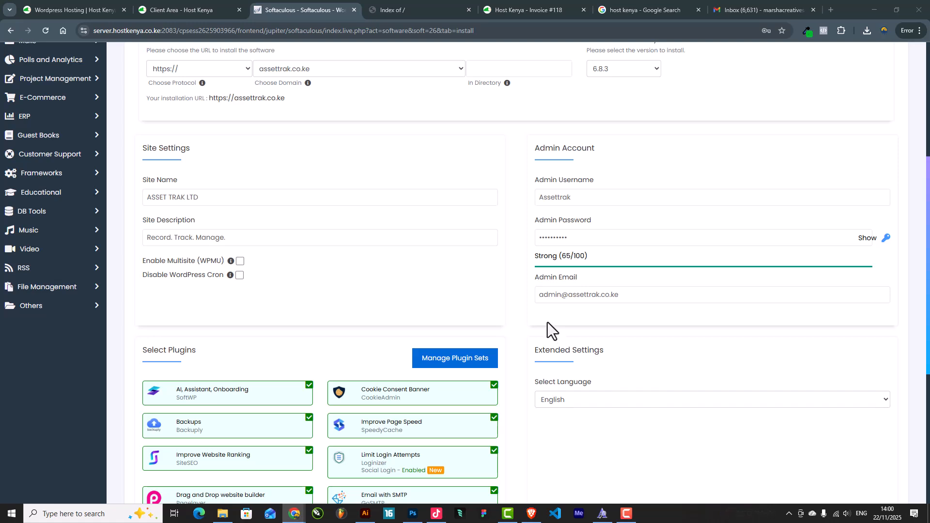
pyautogui.click(642, 241)
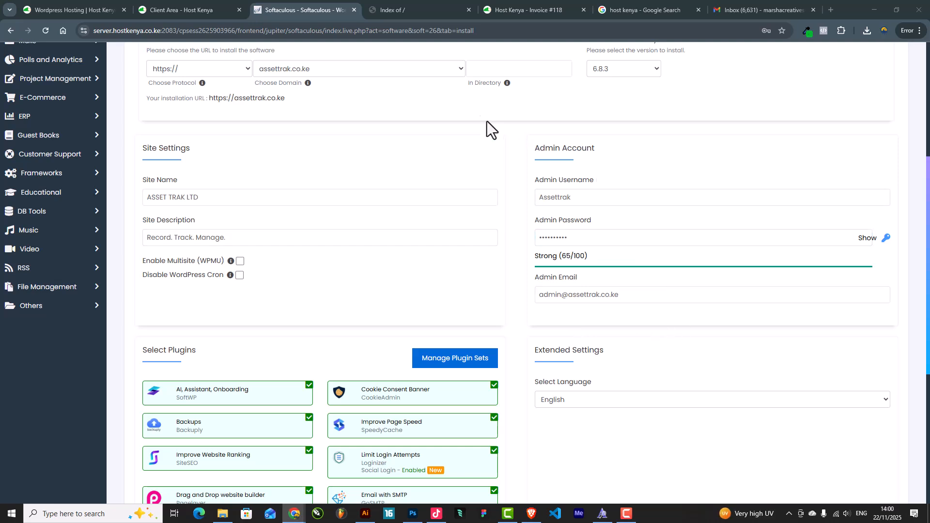
pyautogui.moveTo(289, 7); pyautogui.dragTo(929, 436)
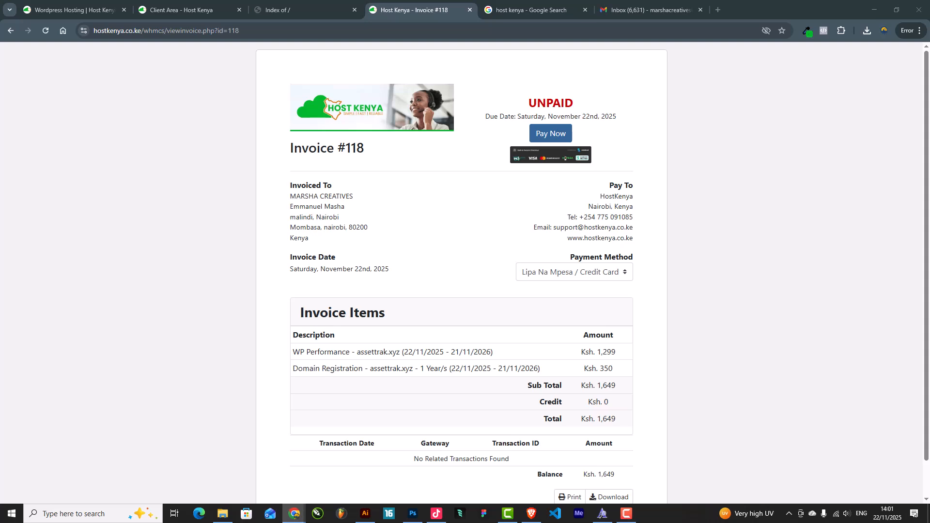
# Deselect all eight optional plugins, from Email with SMTP to the Drag and Drop builder
pyautogui.moveTo(921, 213); pyautogui.dragTo(413, 6)
pyautogui.scroll(-6, 646, 331)
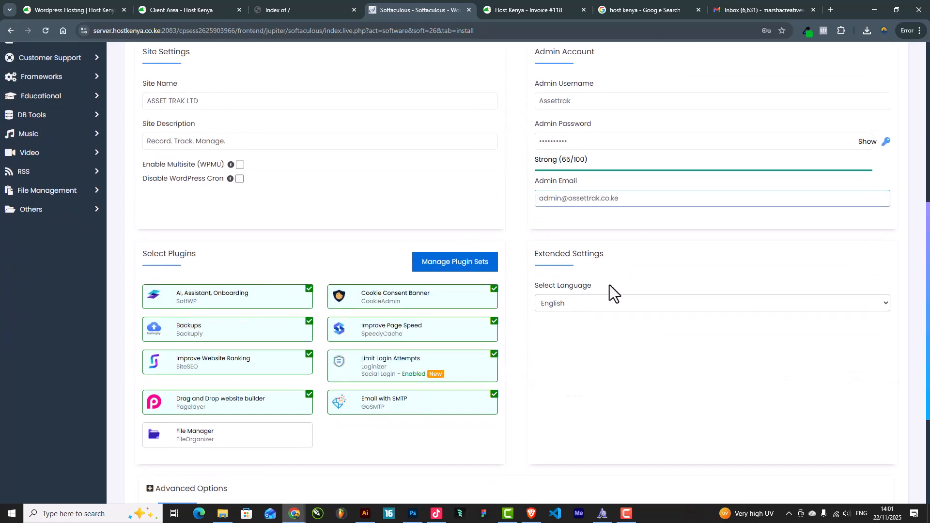
pyautogui.scroll(1, 593, 345)
pyautogui.click(405, 281)
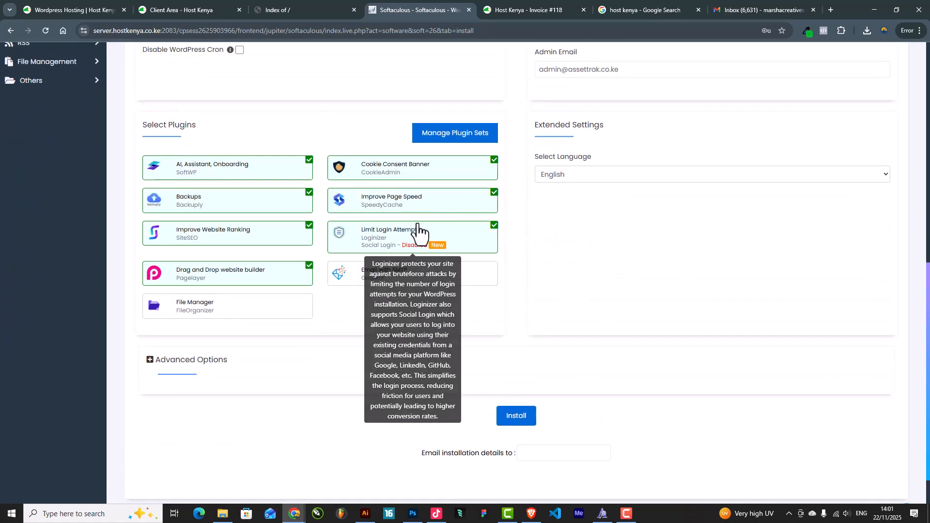
pyautogui.click(497, 235)
pyautogui.click(495, 199)
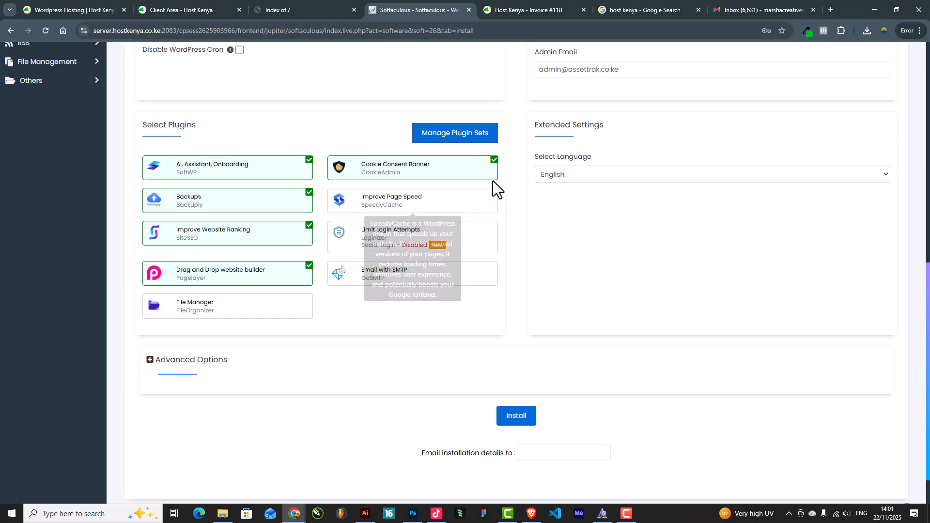
pyautogui.click(493, 162)
pyautogui.click(309, 161)
pyautogui.click(308, 194)
pyautogui.click(310, 231)
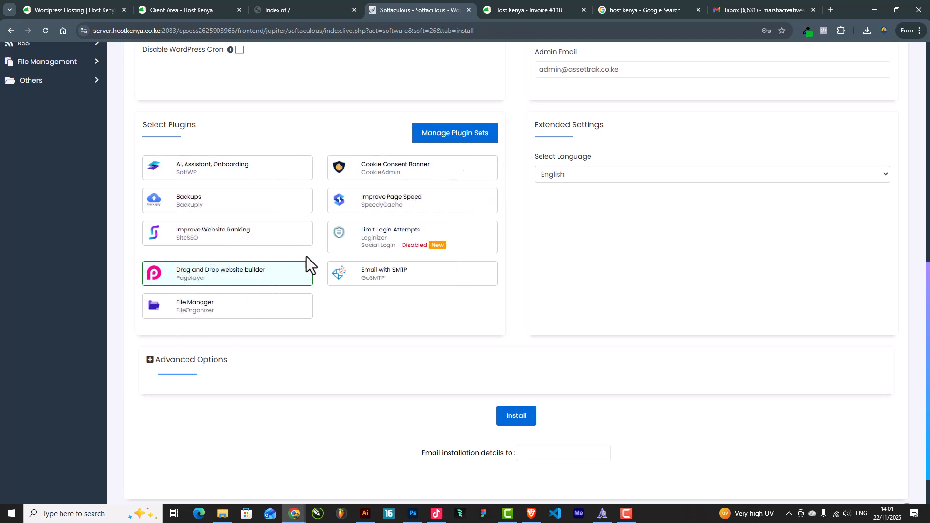
pyautogui.click(309, 266)
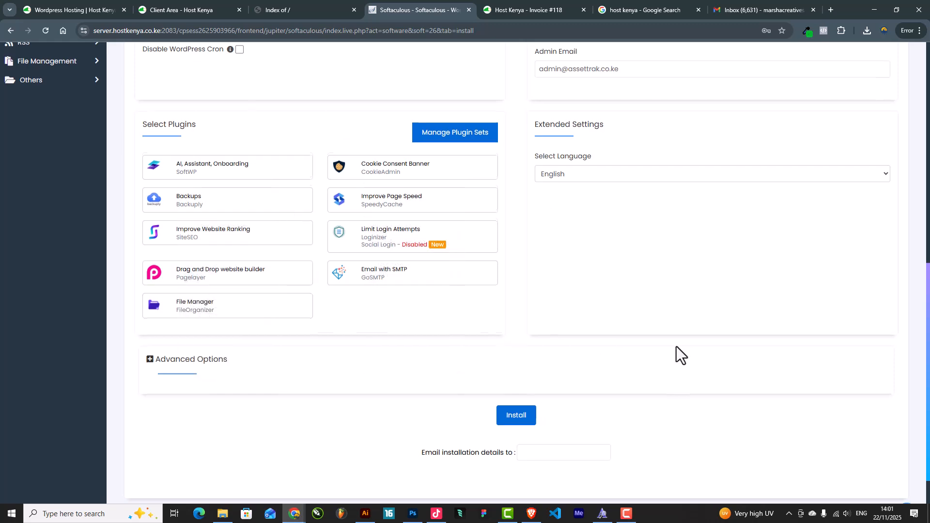
pyautogui.scroll(-1, 606, 351)
pyautogui.scroll(13, 552, 320)
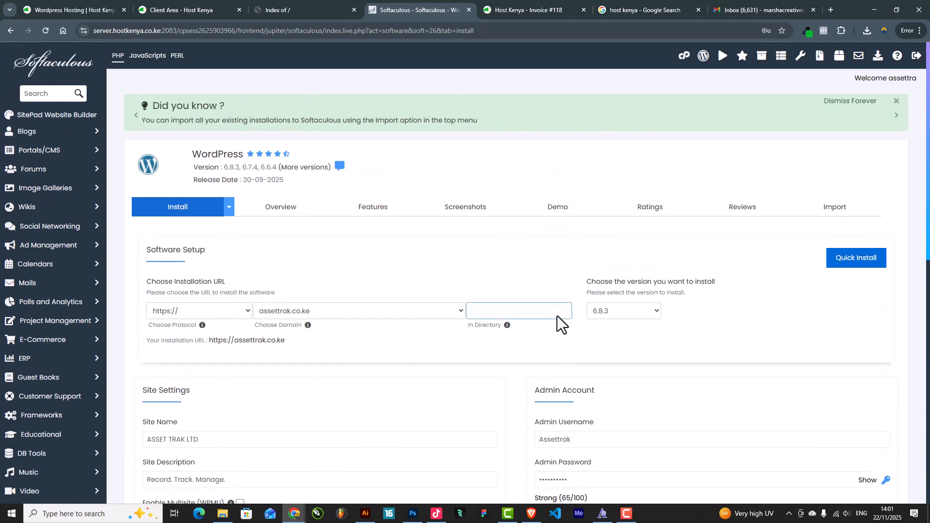
pyautogui.scroll(-8, 558, 316)
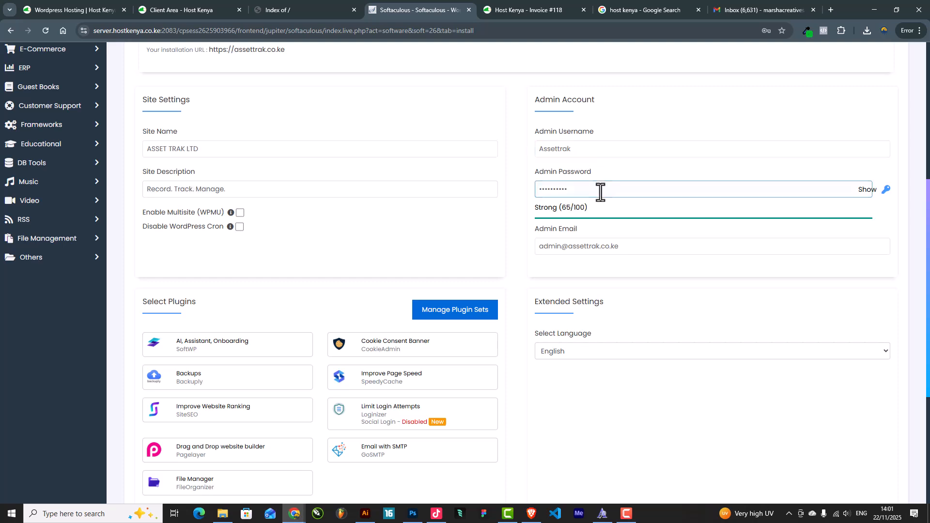
pyautogui.scroll(-5, 606, 320)
pyautogui.click(516, 367)
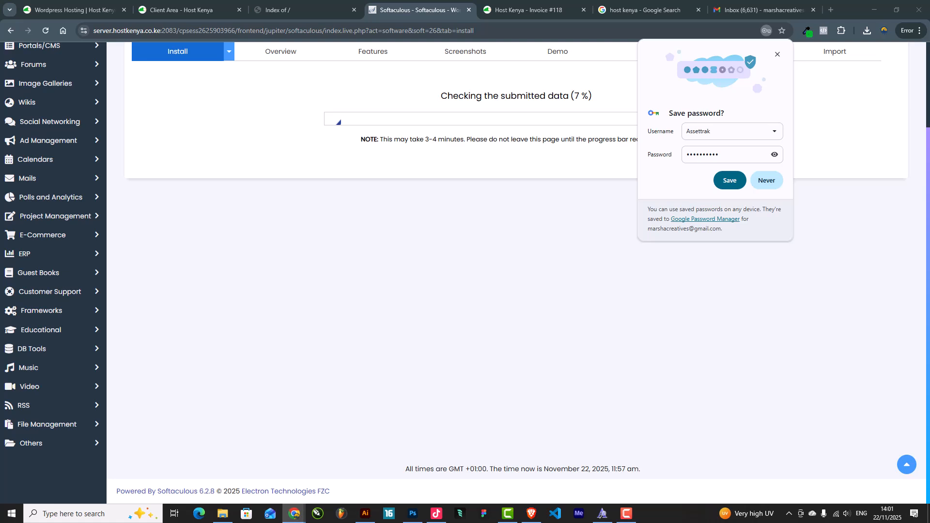
# Dismiss the browser's save-password prompt while the installation finishes
pyautogui.click(777, 54)
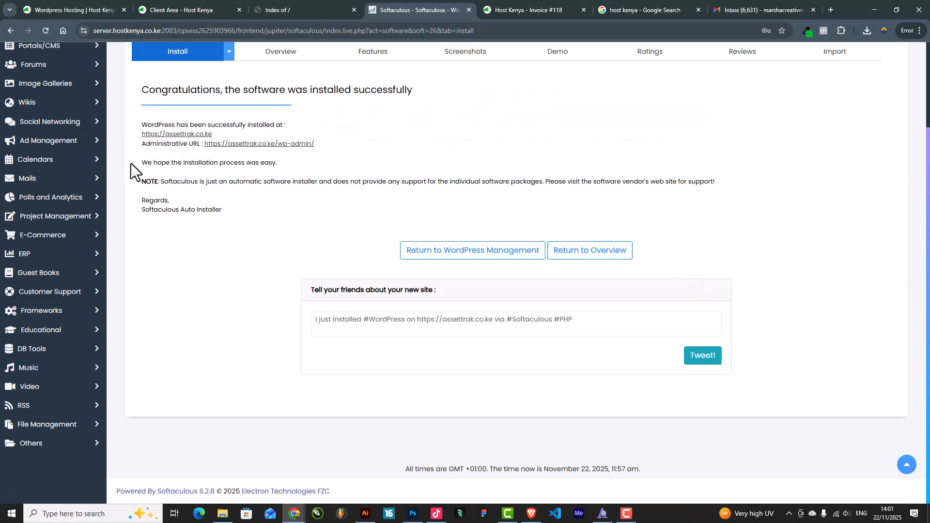
pyautogui.click(173, 134)
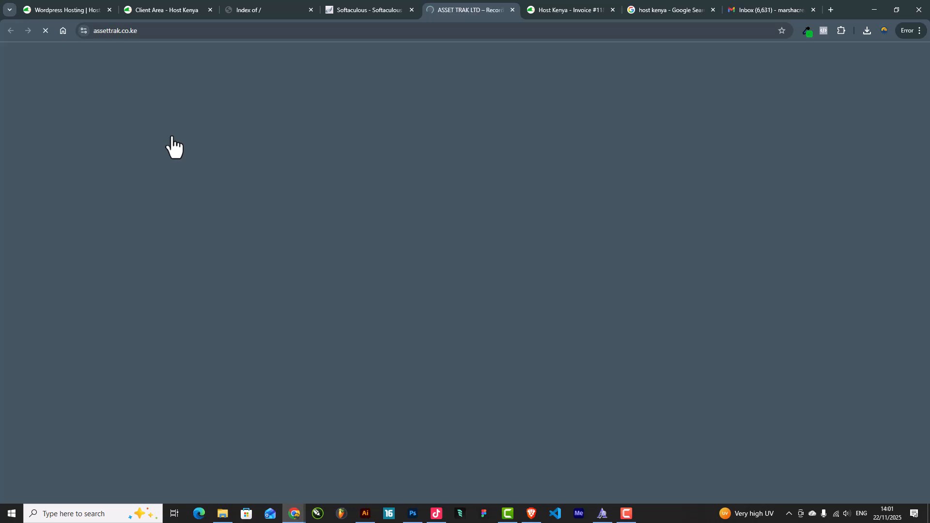
pyautogui.click(269, 9)
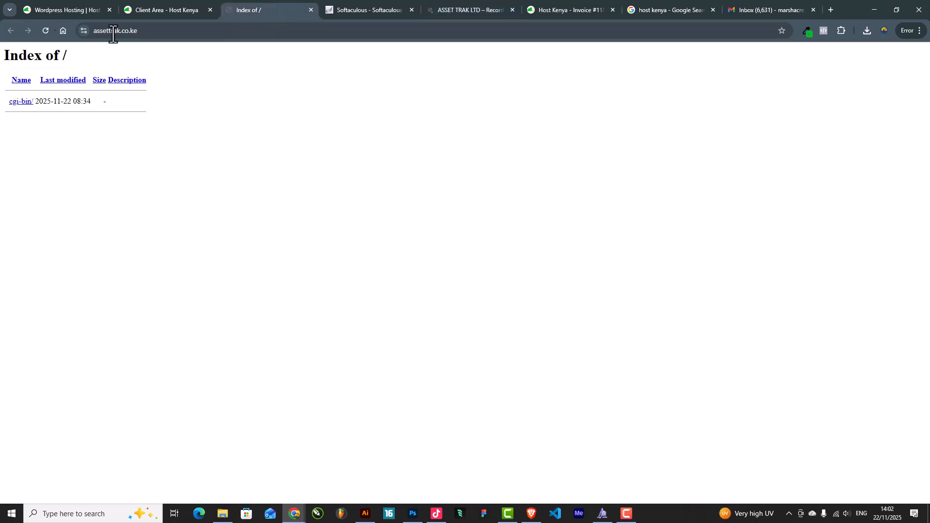
pyautogui.click(462, 7)
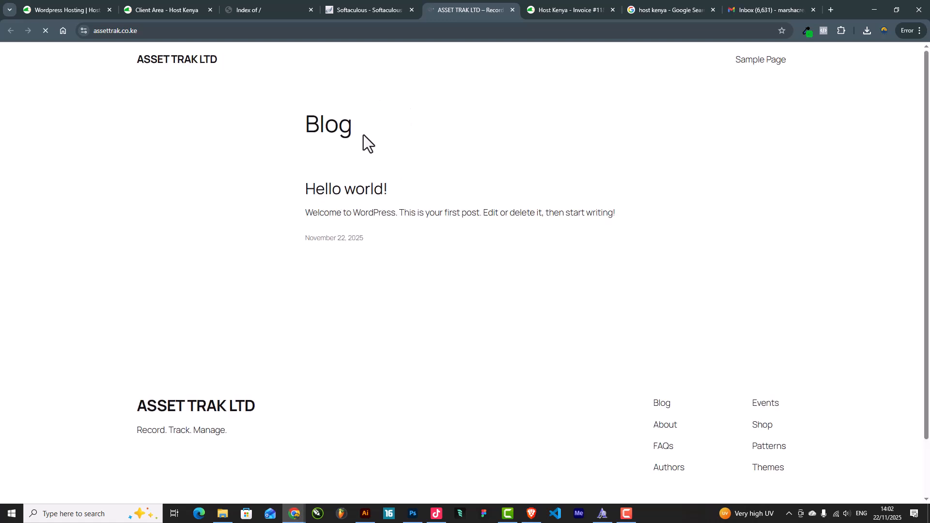
pyautogui.click(367, 7)
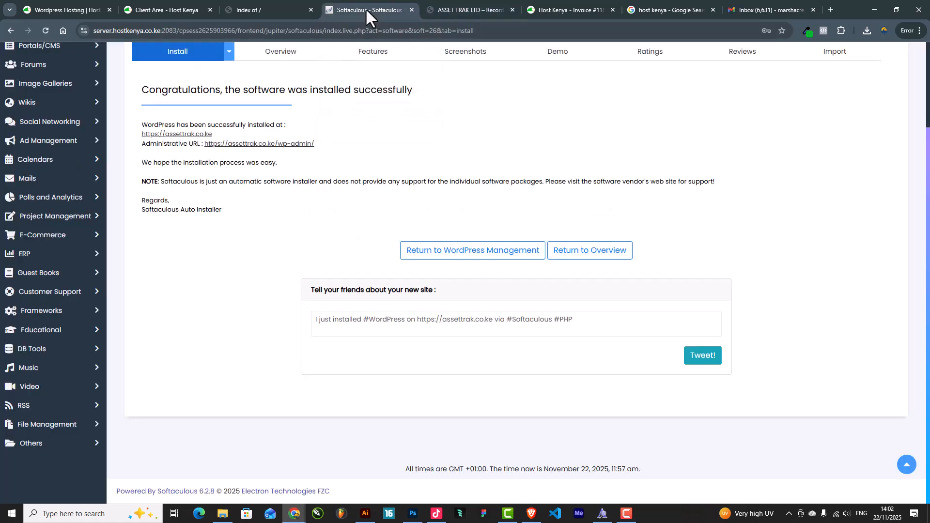
pyautogui.click(280, 5)
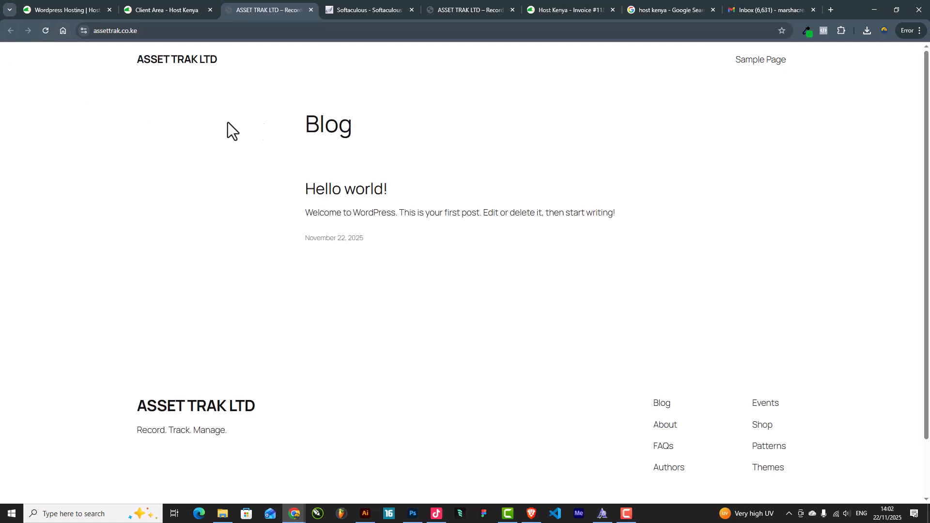
pyautogui.click(368, 8)
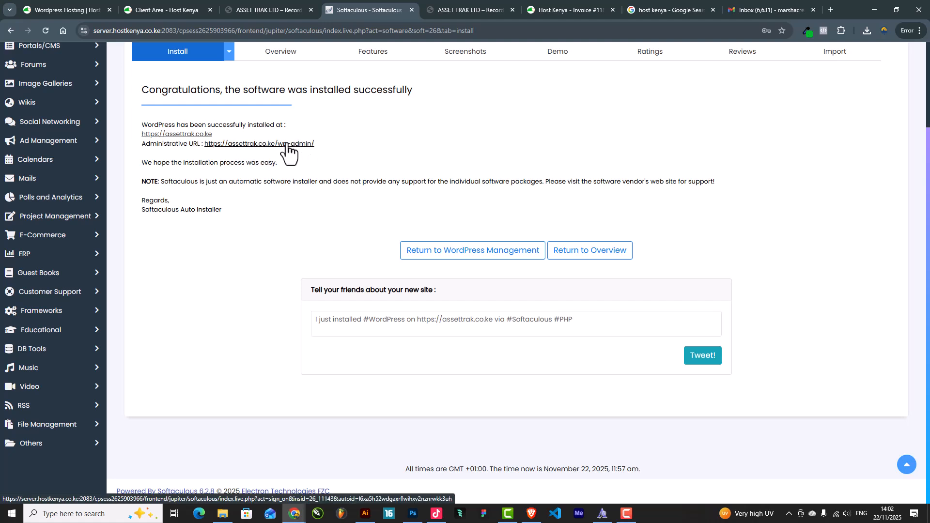
pyautogui.click(443, 13)
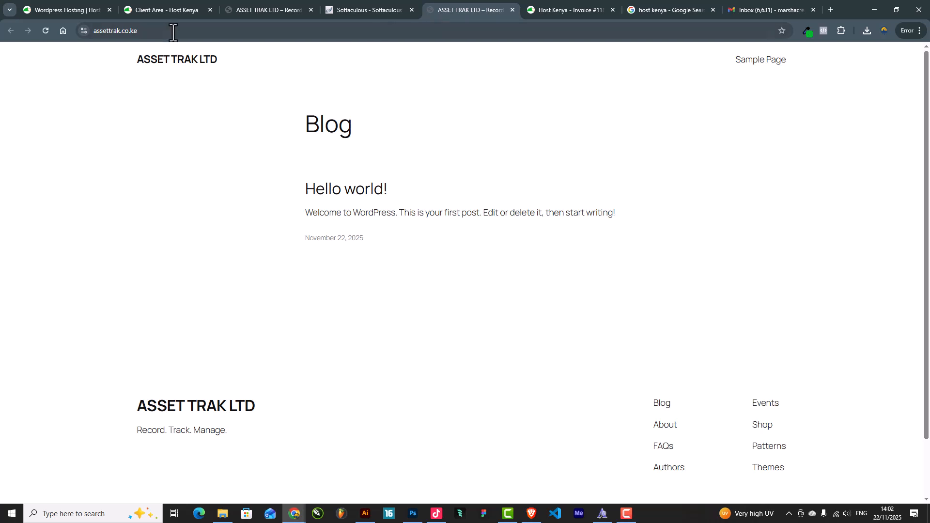
# Go to assettrak.co.ke/wp-admin and begin filling the login username from clipboard history
pyautogui.click(207, 32)
pyautogui.write('//')
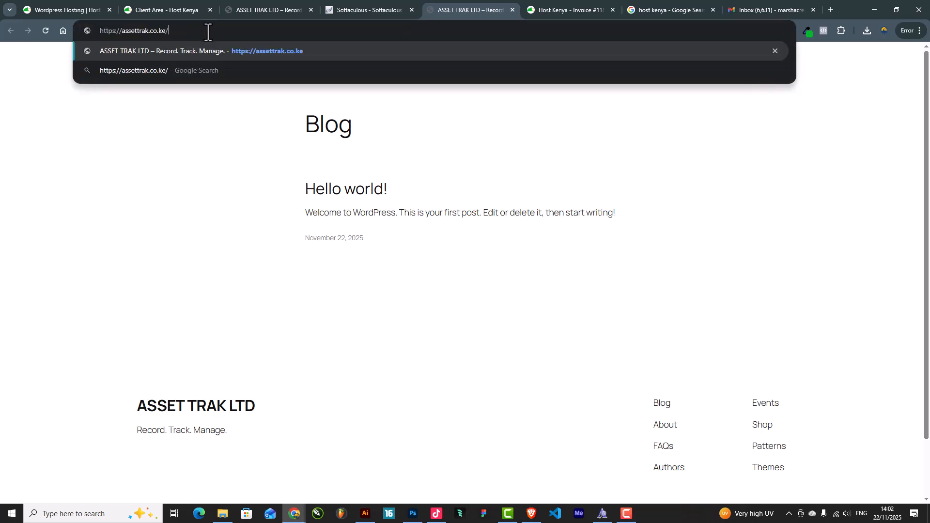
pyautogui.write('wp-admin')
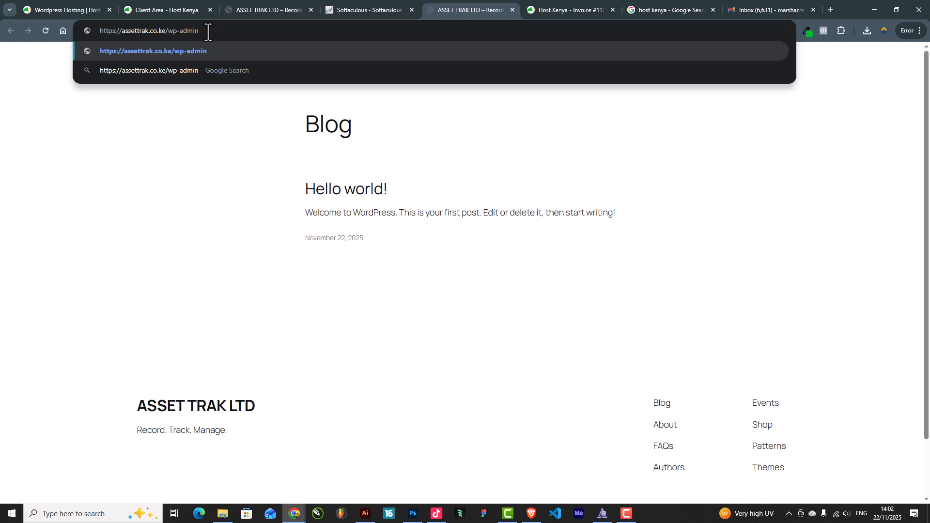
pyautogui.press('Return')
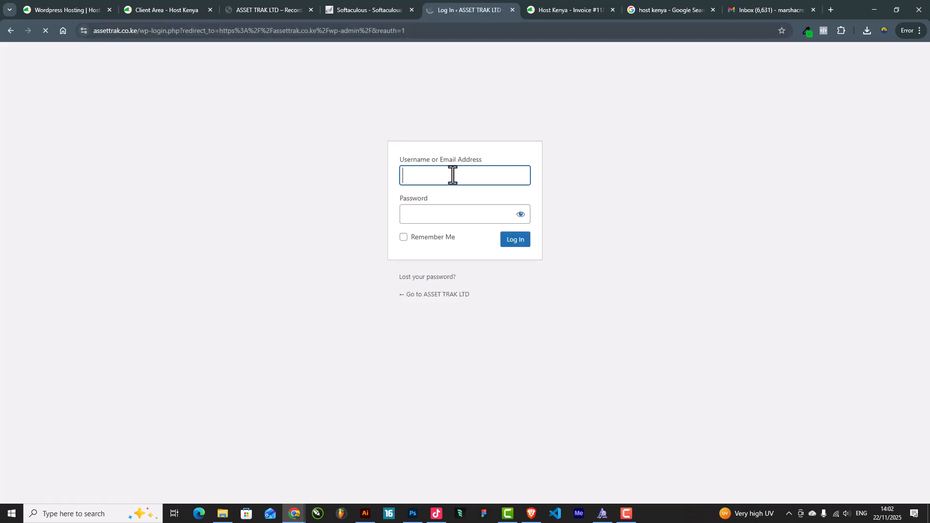
pyautogui.click(434, 179)
pyautogui.click(426, 211)
pyautogui.click(428, 178)
pyautogui.press('super+v')
# Open the admin URL from the Softaculous results and close the redundant login tab
pyautogui.click(614, 223)
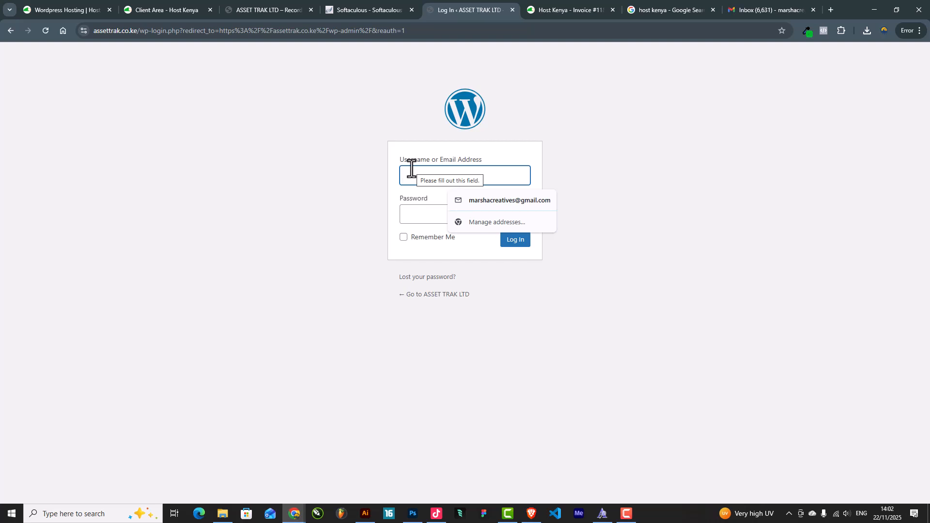
pyautogui.click(368, 7)
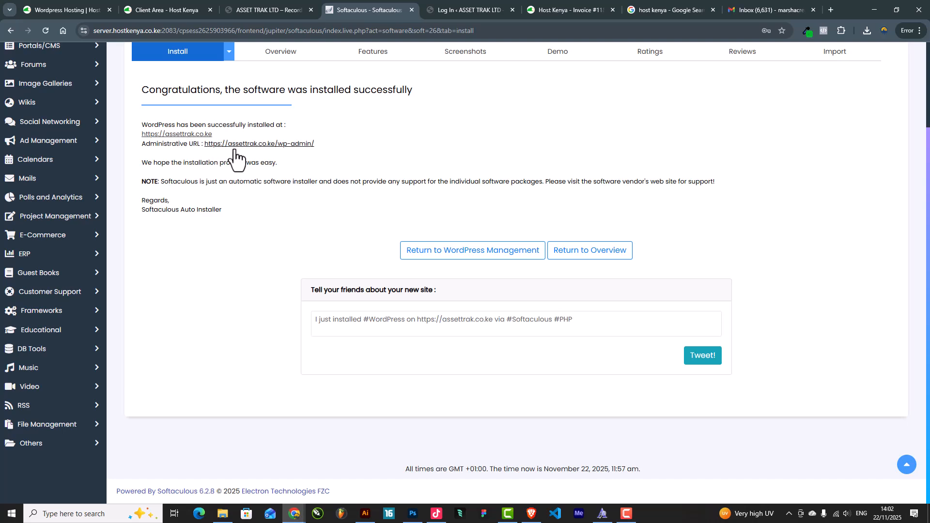
pyautogui.click(250, 144)
pyautogui.click(526, 9)
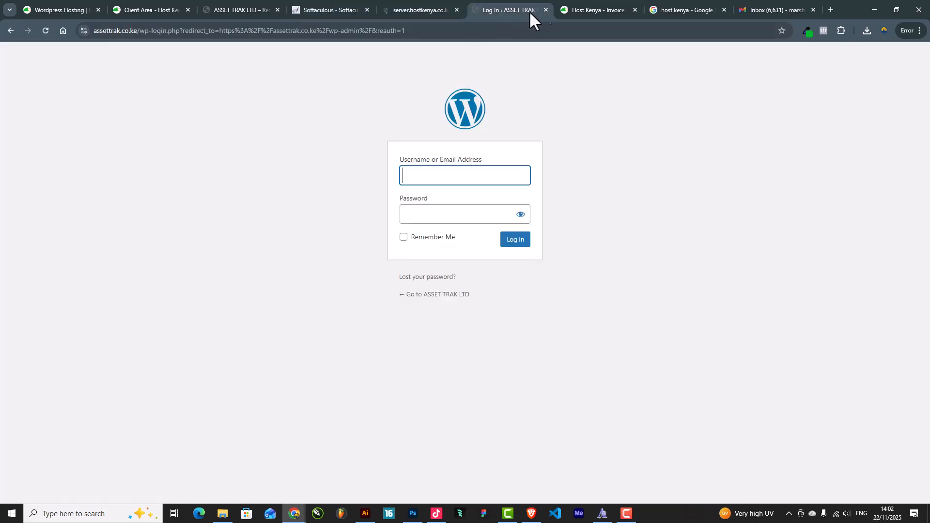
pyautogui.click(547, 9)
pyautogui.click(405, 7)
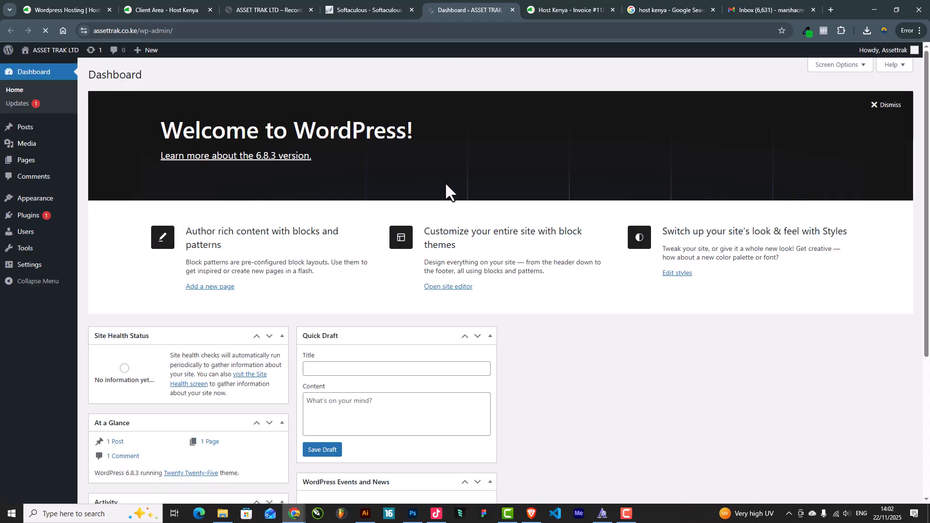
pyautogui.scroll(-4, 473, 212)
pyautogui.scroll(4, 485, 222)
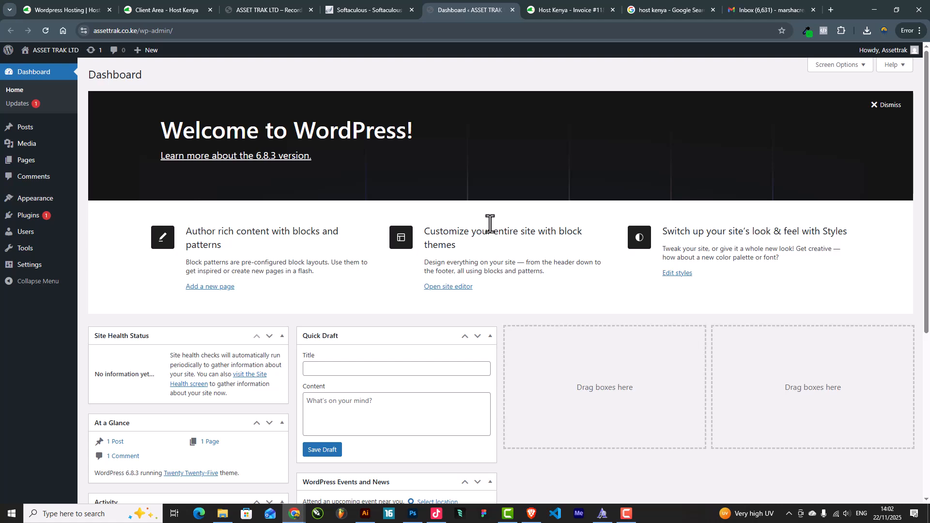
# Hide the Welcome, Events and News, Quick Draft, Activity, At a Glance and Site Health panels
pyautogui.click(837, 65)
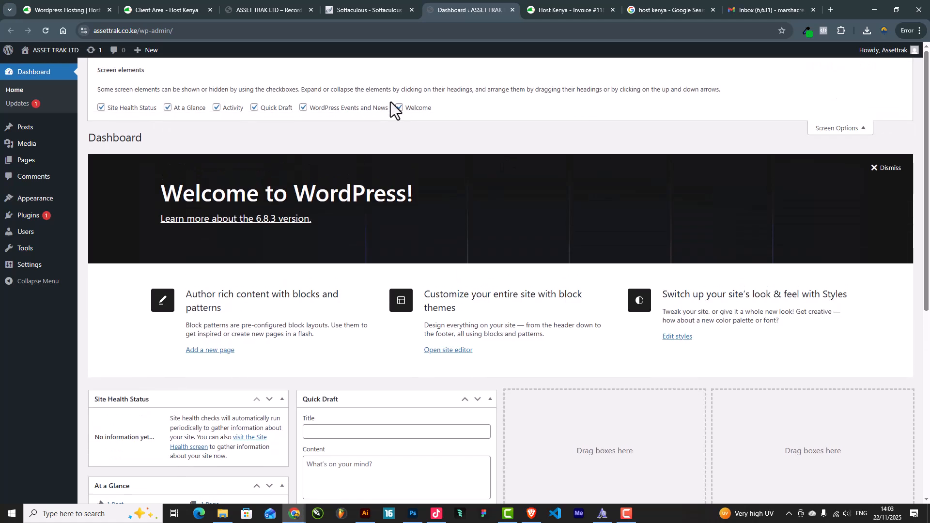
pyautogui.click(397, 107)
pyautogui.click(339, 107)
pyautogui.click(263, 110)
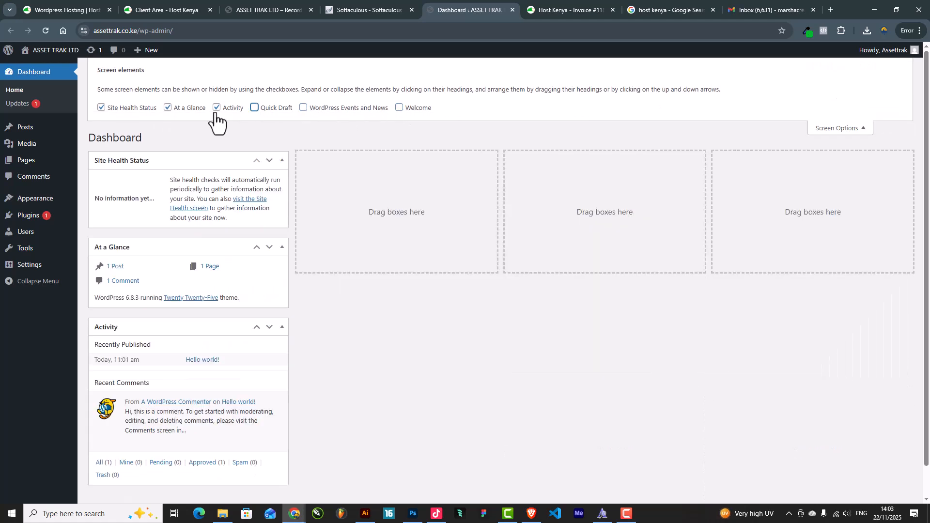
pyautogui.click(216, 109)
pyautogui.click(168, 108)
pyautogui.click(101, 109)
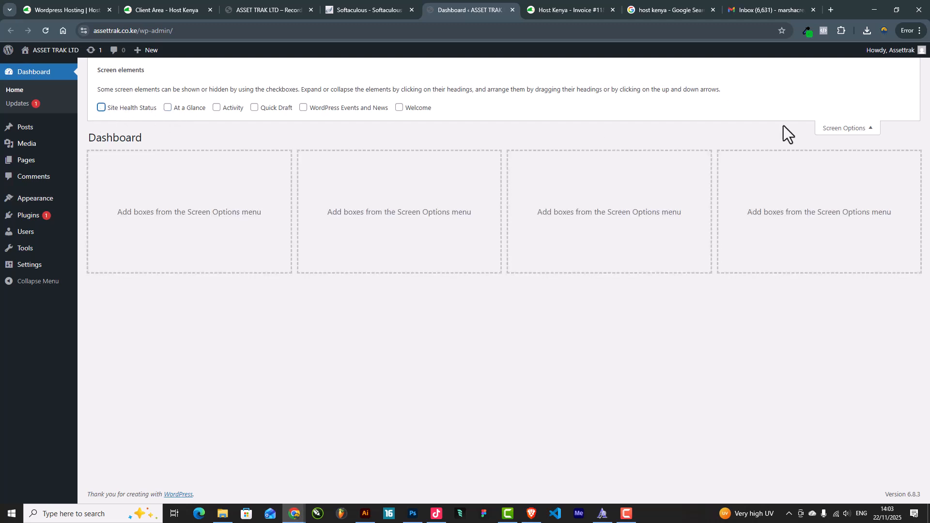
pyautogui.click(851, 129)
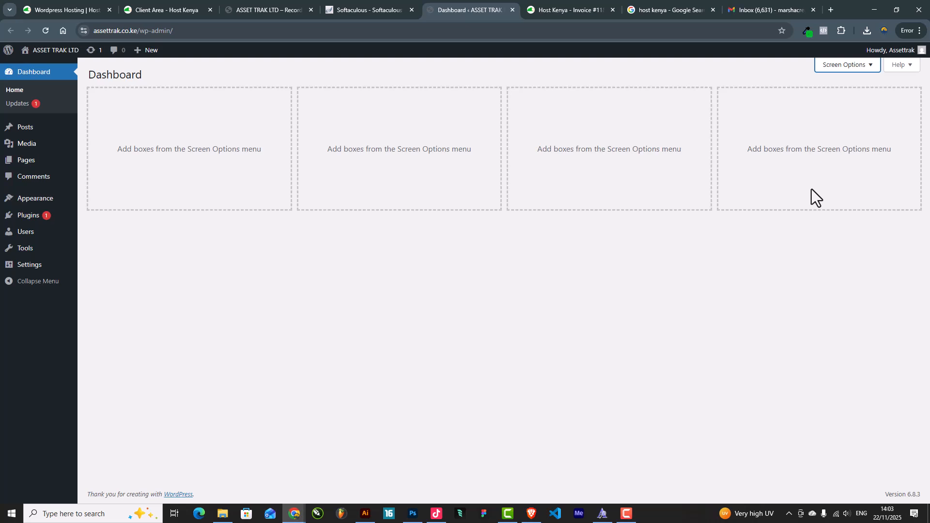
# Install and activate Hello Elementor via Appearance > Themes > Add Theme
pyautogui.moveTo(39, 201)
pyautogui.click(108, 200)
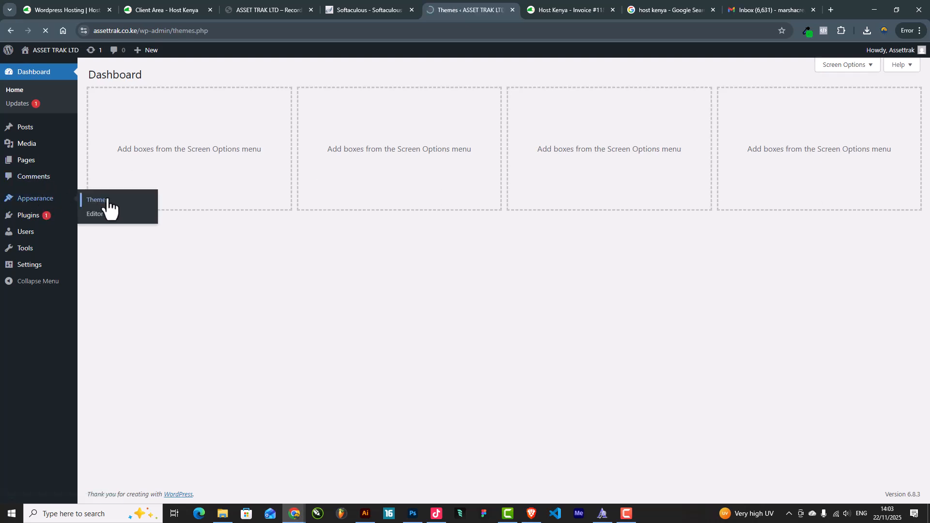
pyautogui.click(174, 77)
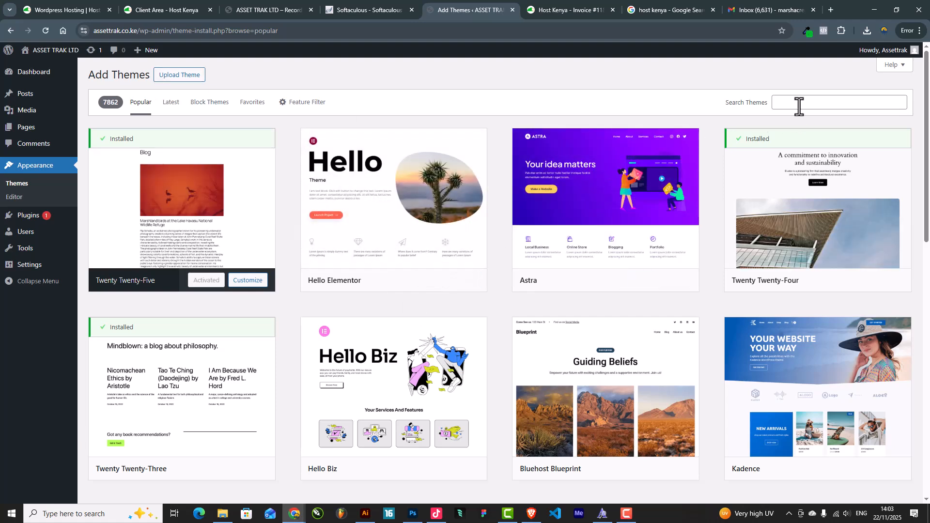
pyautogui.click(434, 282)
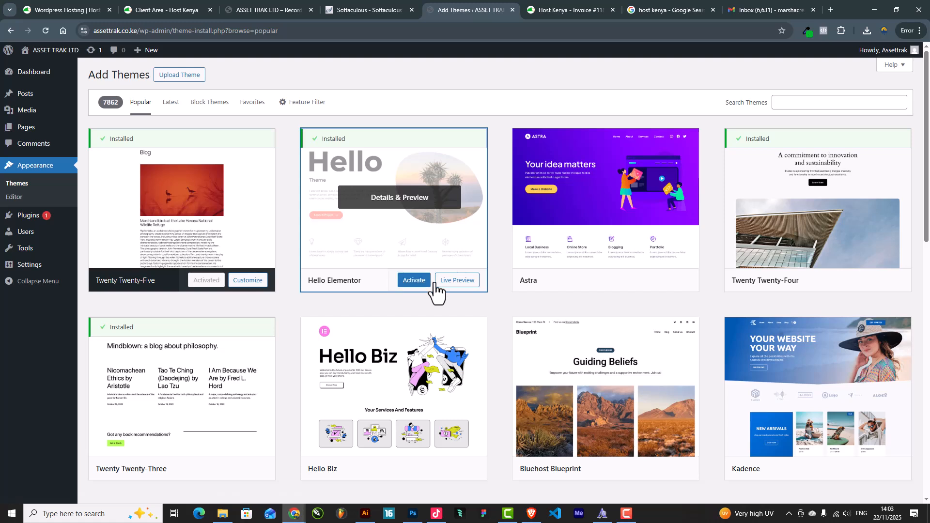
pyautogui.click(414, 282)
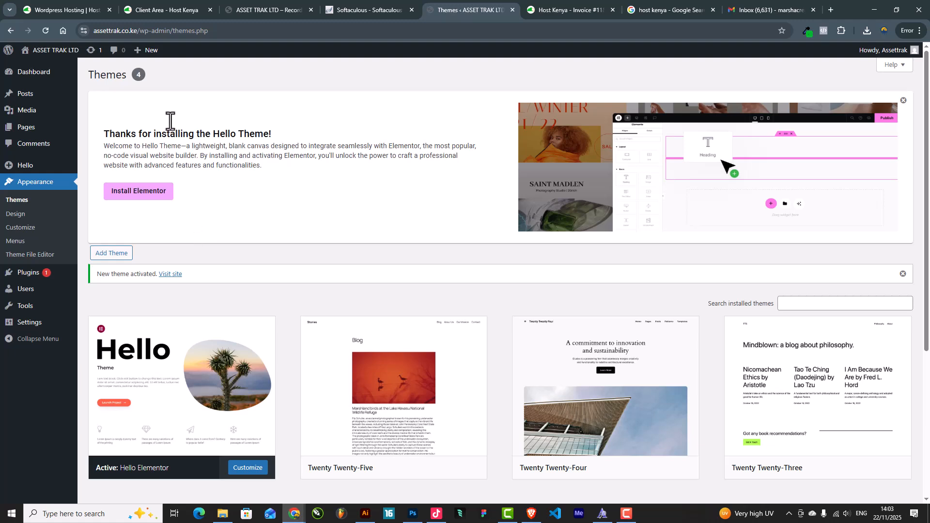
pyautogui.moveTo(170, 364)
# Install Elementor, close its setup wizard, and hide the Elementor Overview dashboard panel
pyautogui.click(137, 194)
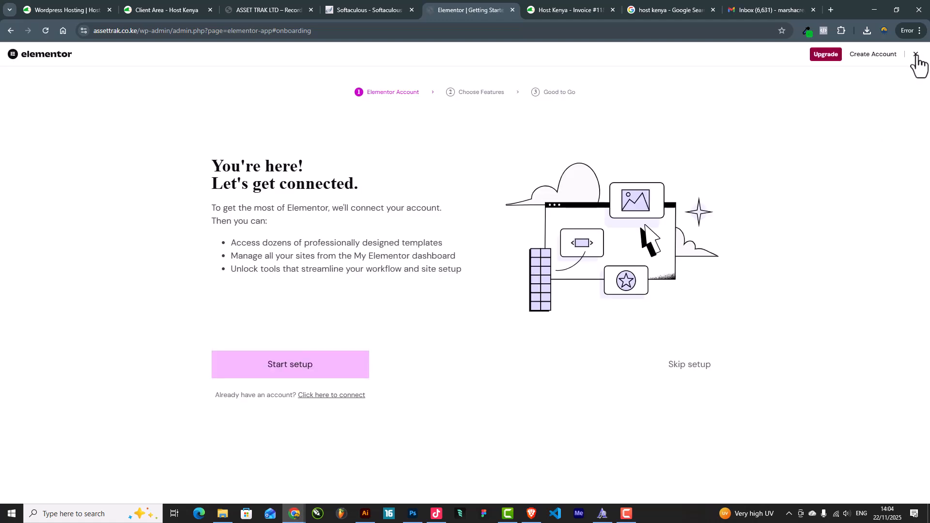
pyautogui.click(916, 54)
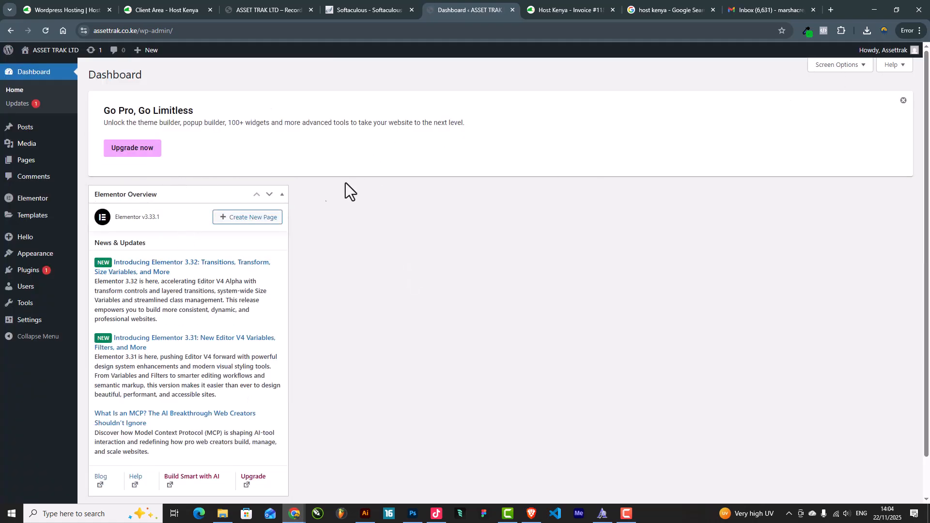
pyautogui.click(846, 65)
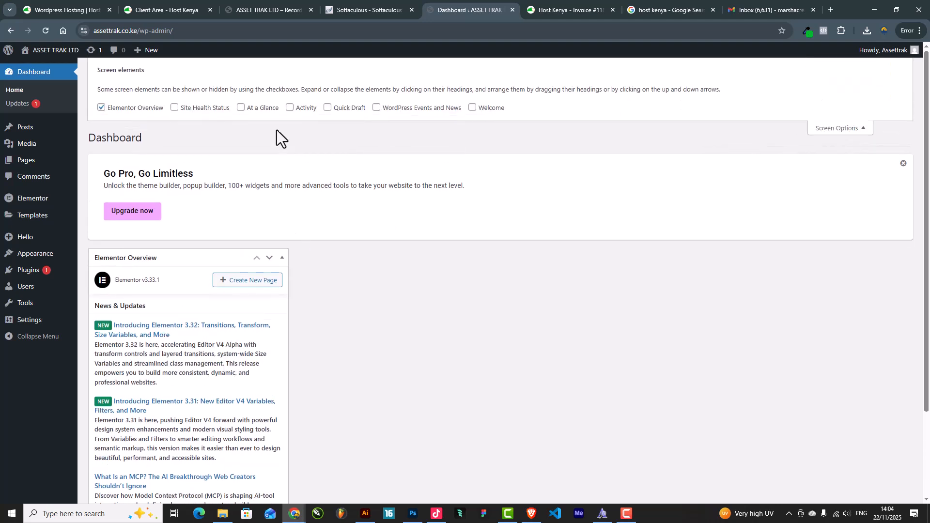
pyautogui.click(101, 108)
pyautogui.click(833, 129)
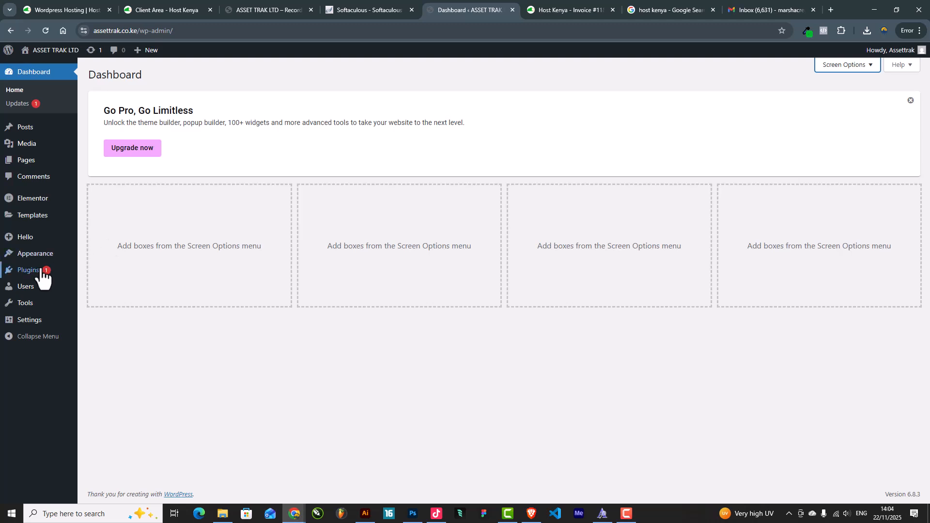
pyautogui.moveTo(43, 275)
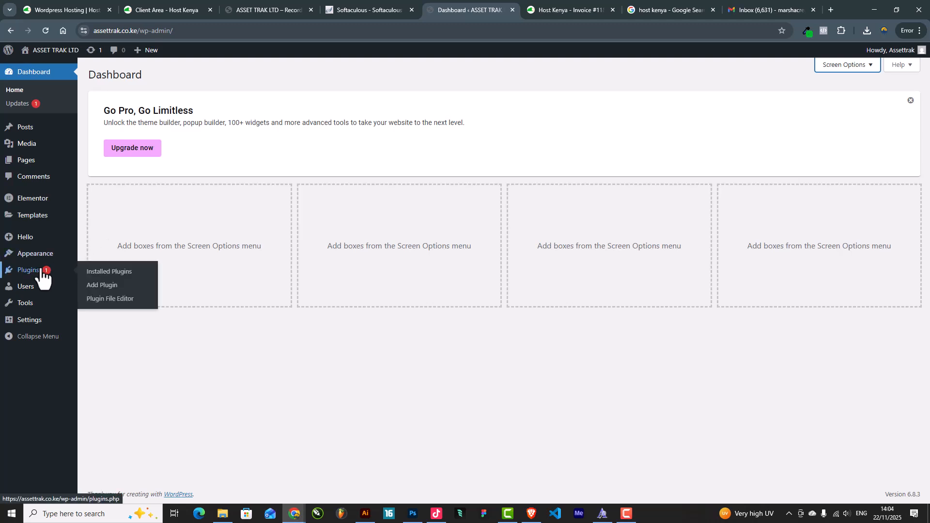
# Open the Upload Plugin form and browse the file picker to the Downloads folder
pyautogui.click(110, 286)
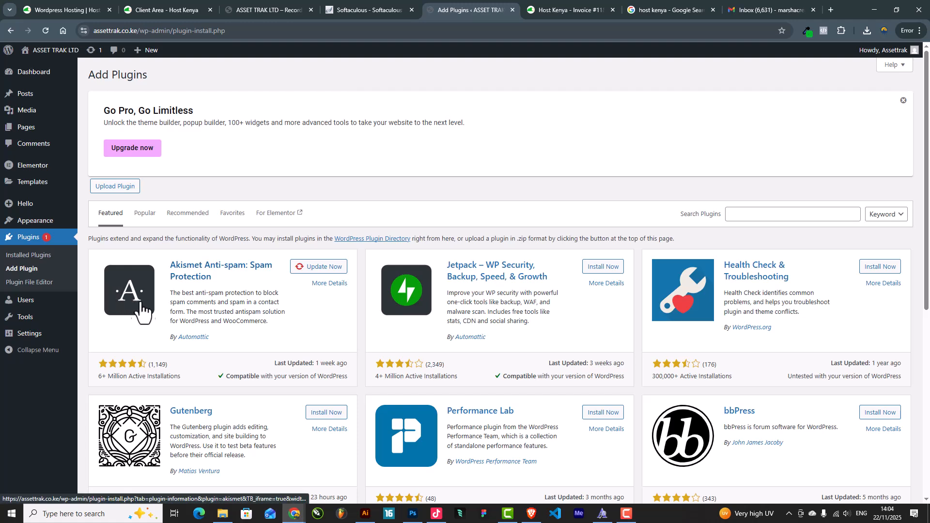
pyautogui.click(125, 189)
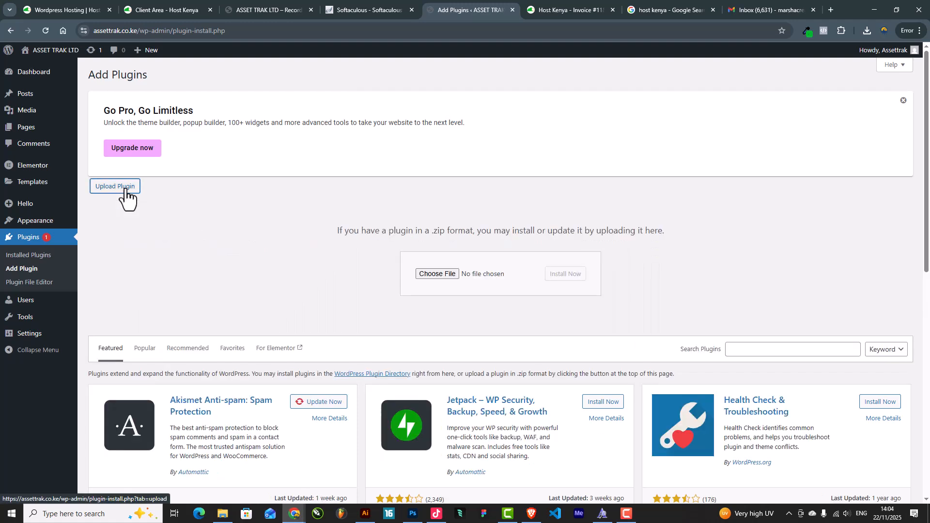
pyautogui.click(450, 274)
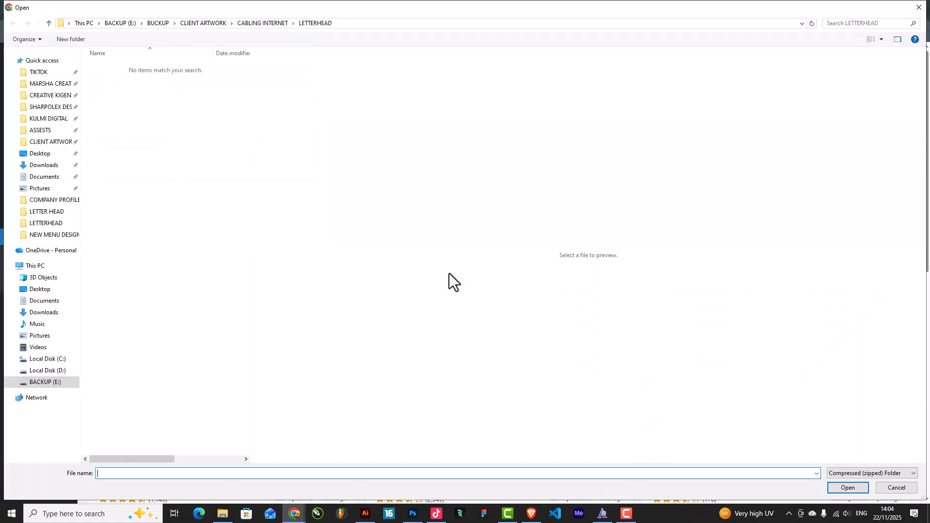
pyautogui.click(896, 488)
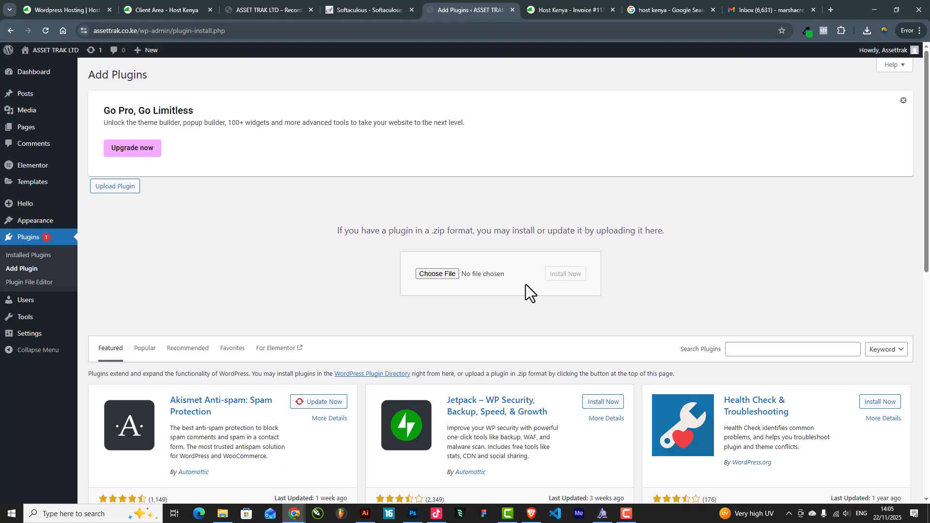
pyautogui.click(437, 275)
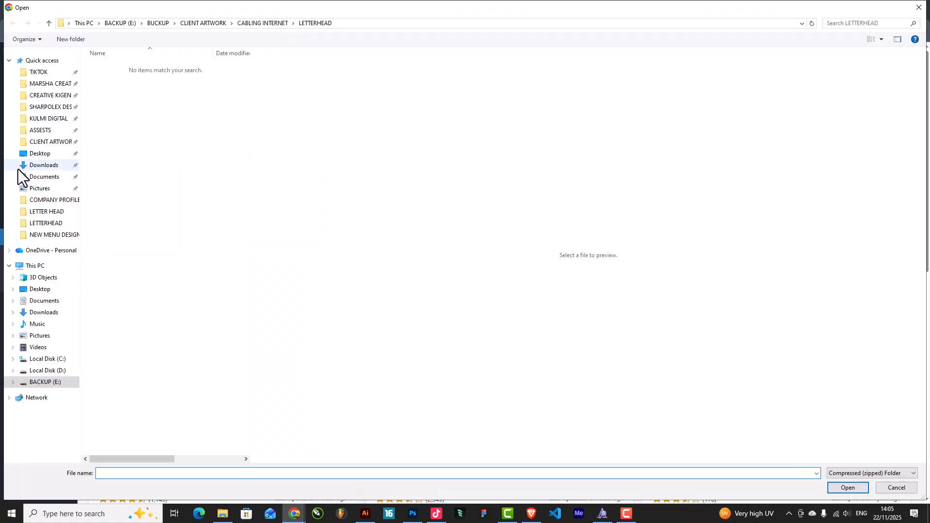
pyautogui.click(32, 167)
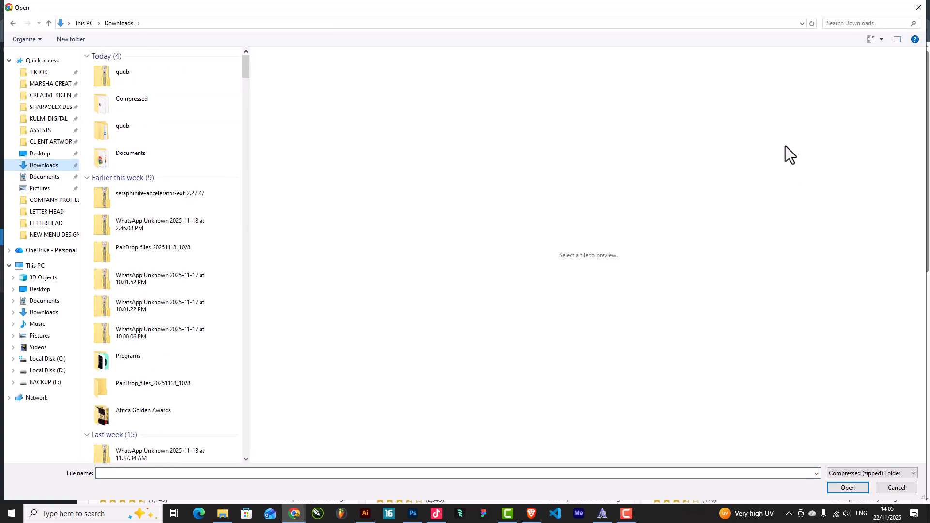
# Find elementor-pro.zip in the elementor-pro-package (3) folder and submit it for installation
pyautogui.click(848, 23)
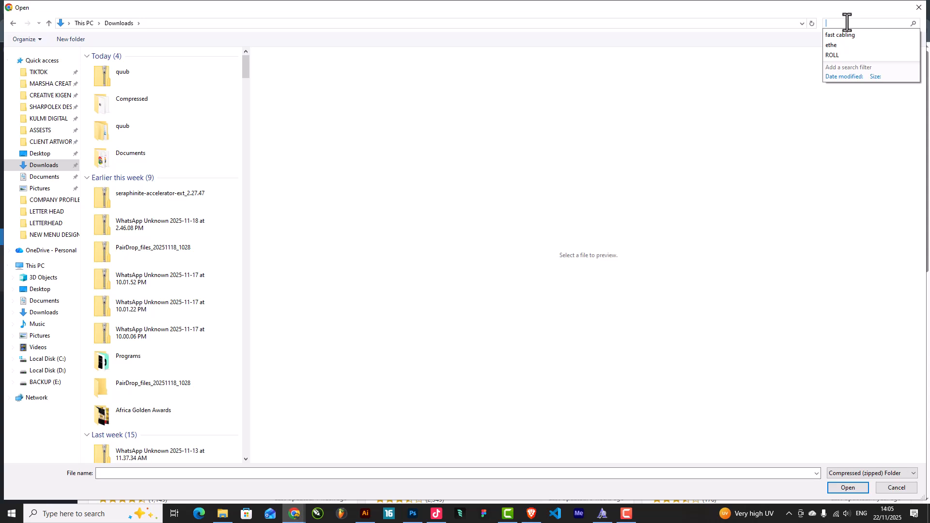
pyautogui.write('elemen')
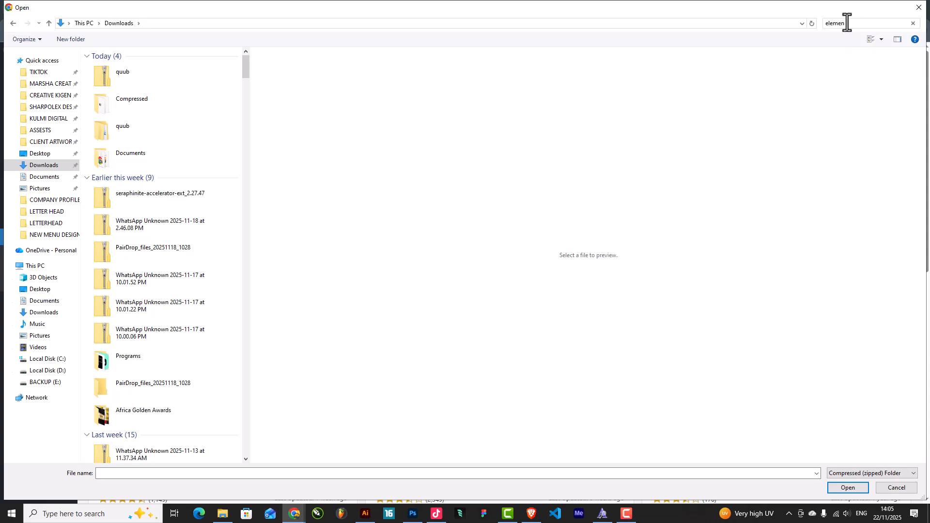
pyautogui.write('tor')
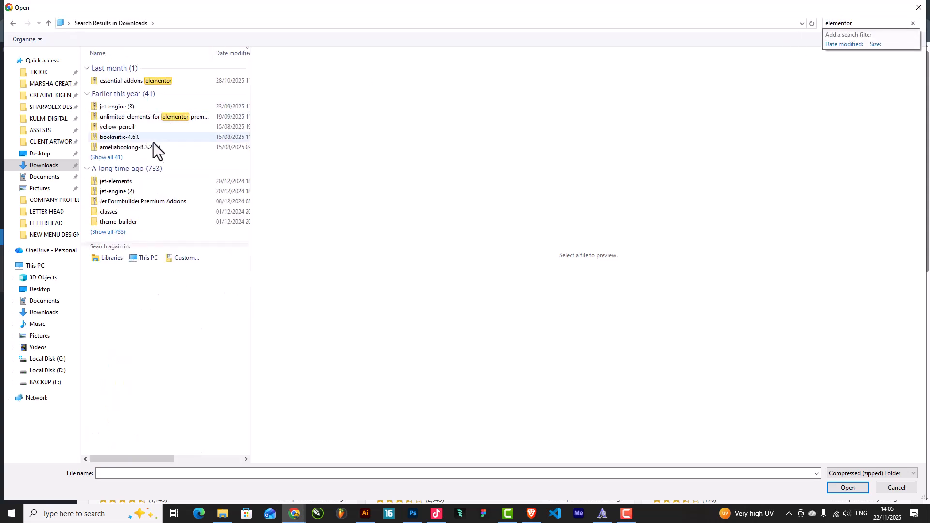
pyautogui.click(113, 159)
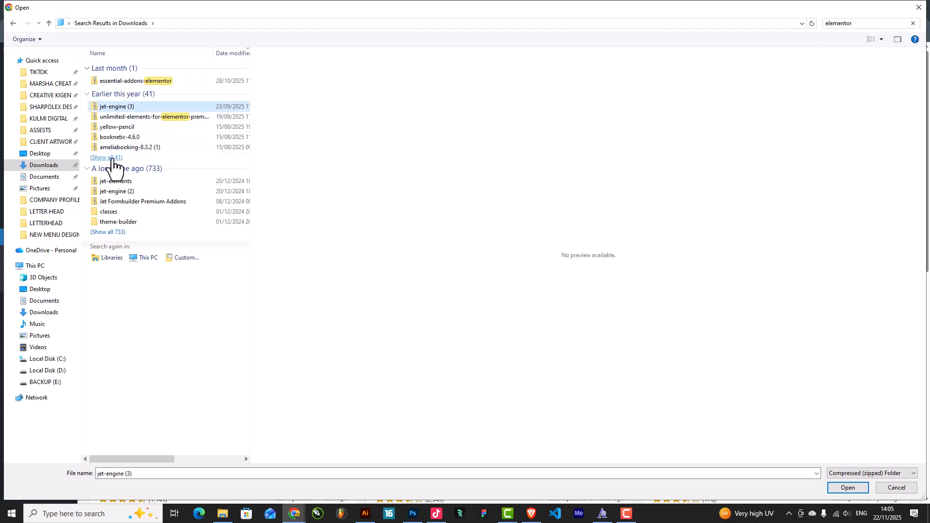
pyautogui.click(111, 158)
pyautogui.doubleClick(129, 230)
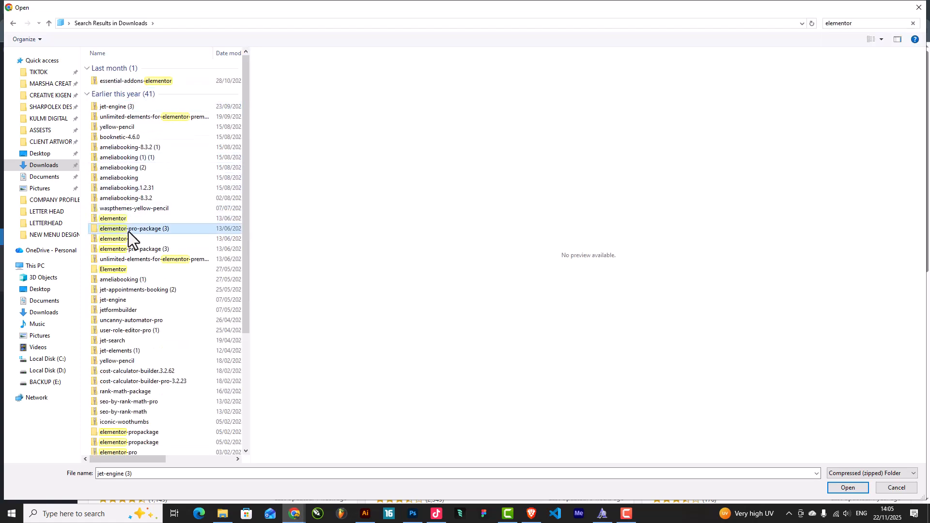
pyautogui.doubleClick(129, 77)
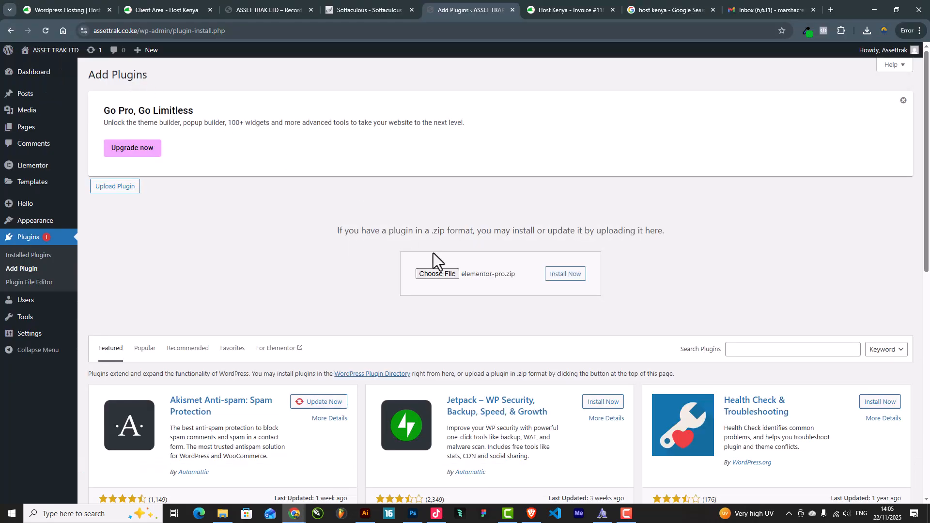
pyautogui.click(567, 275)
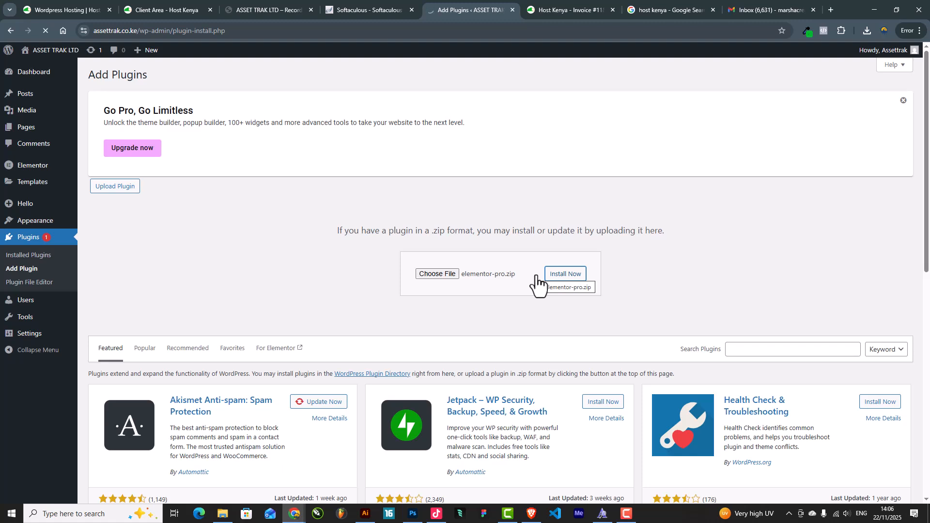
# Activate the freshly installed Elementor Pro 3.29.2 plugin once installation succeeds
pyautogui.click(367, 7)
pyautogui.click(271, 7)
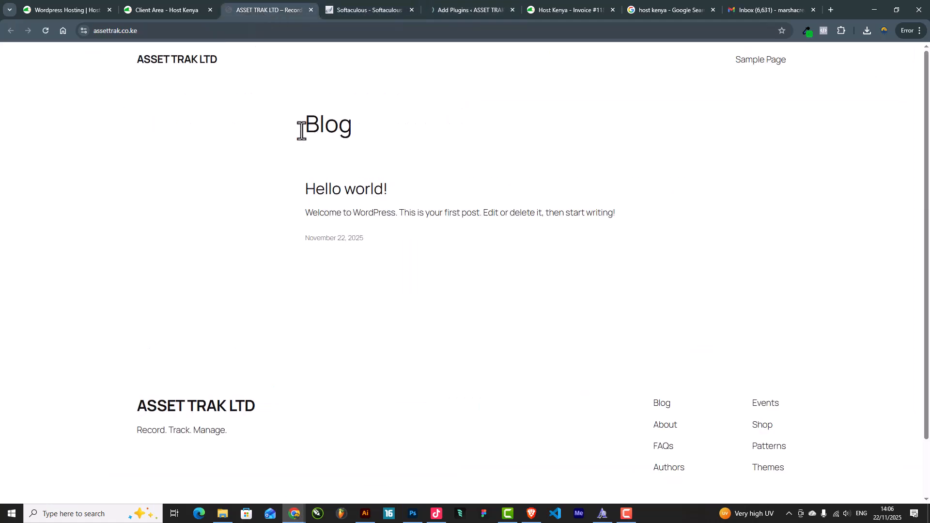
pyautogui.click(467, 4)
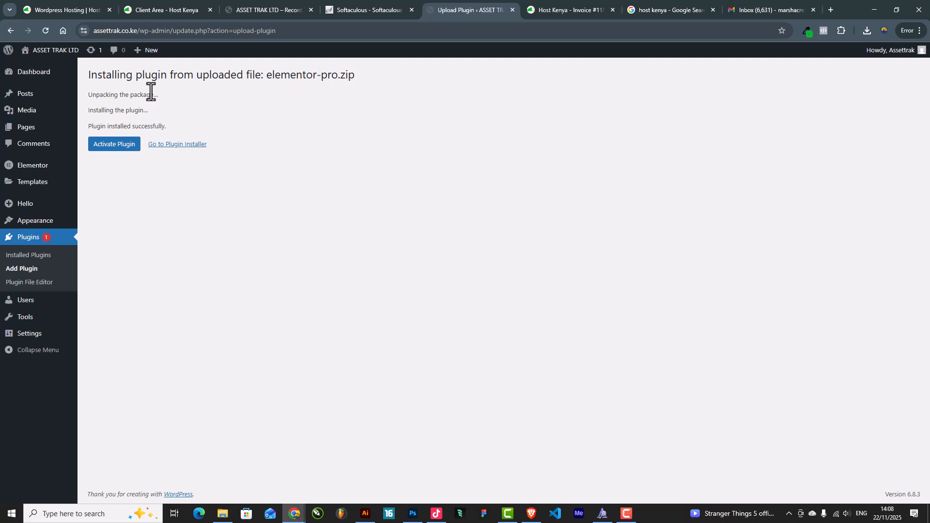
pyautogui.click(115, 146)
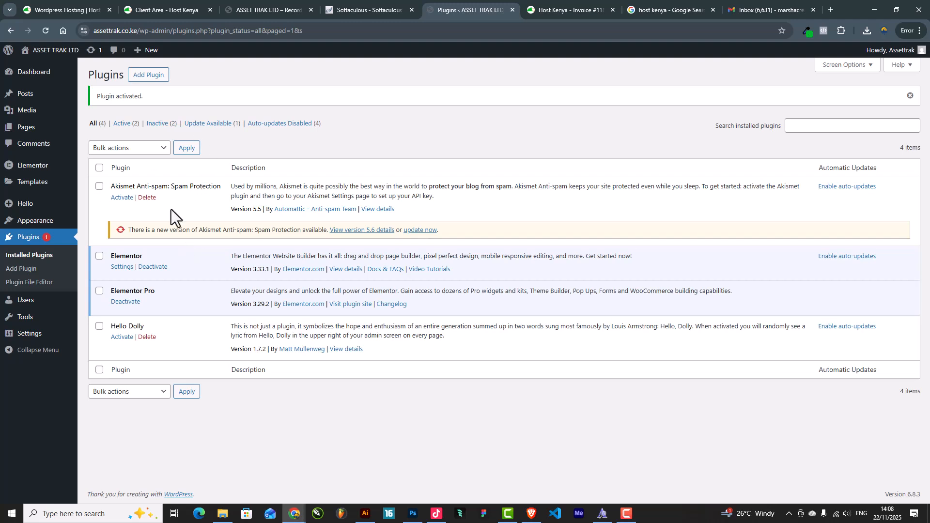
# Bulk-delete the checked Hello Dolly and Akismet Anti-spam plugins, confirming the deletion
pyautogui.click(100, 326)
pyautogui.click(117, 393)
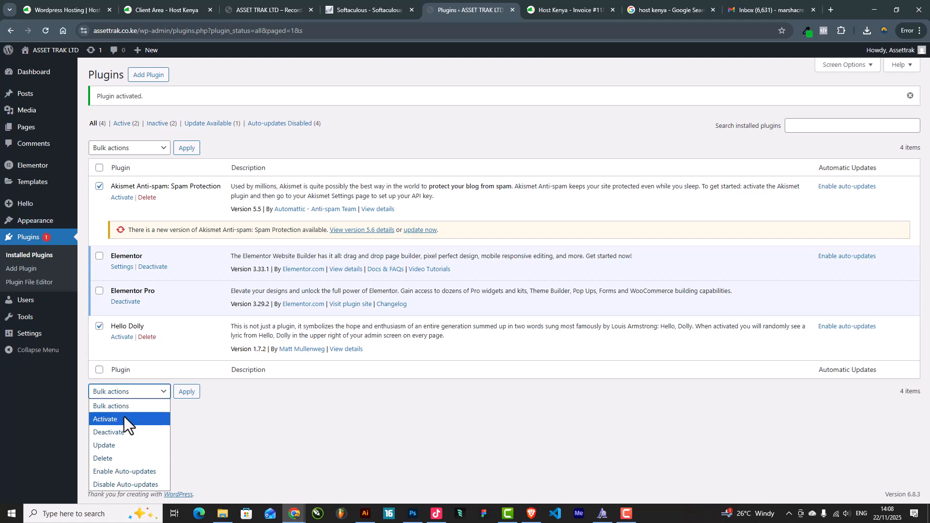
pyautogui.click(118, 454)
pyautogui.click(184, 393)
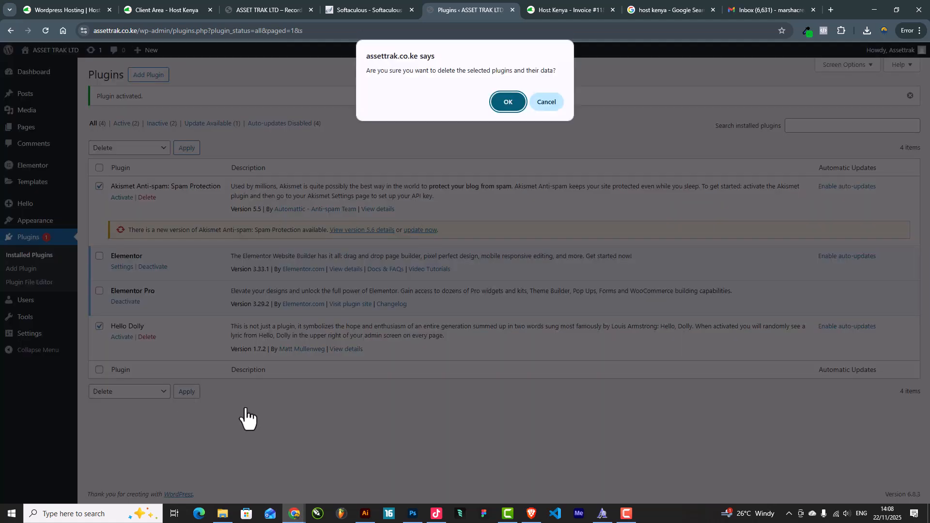
pyautogui.click(509, 101)
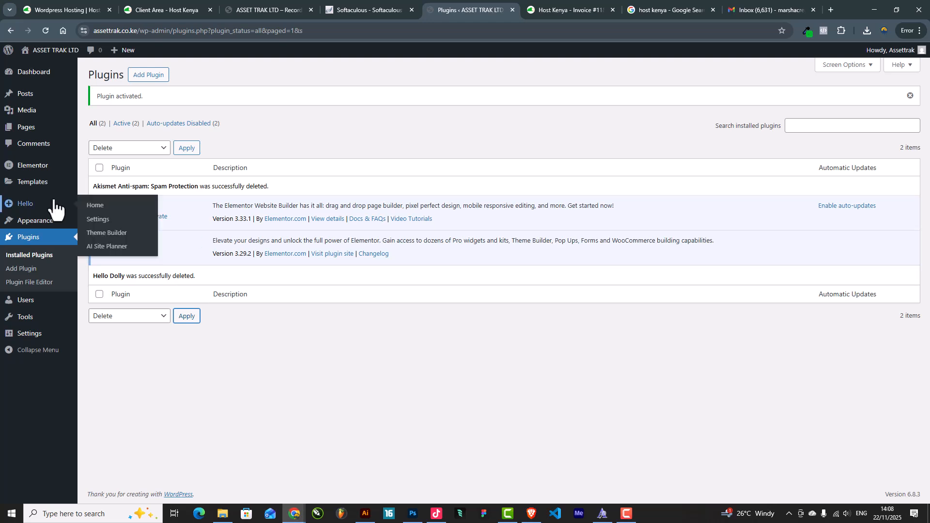
pyautogui.moveTo(59, 189)
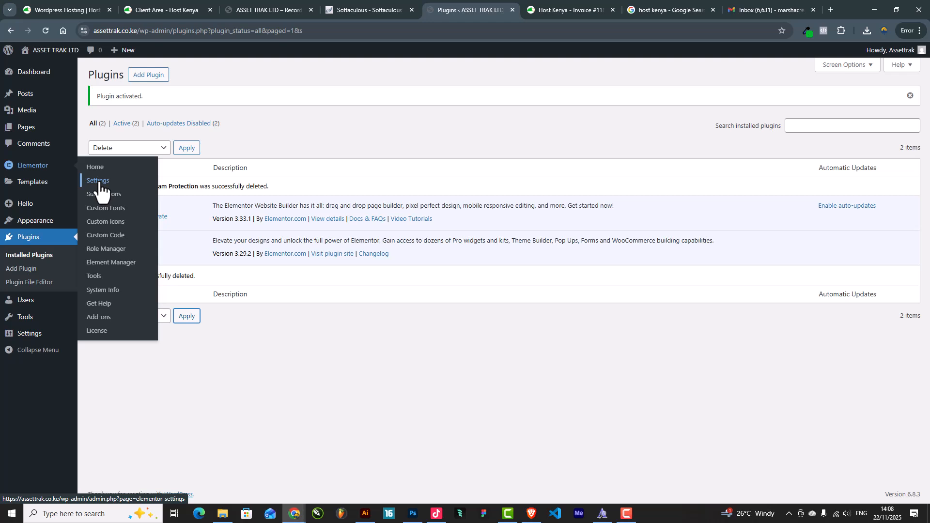
# Set the Container experiment to Inactive on Elementor's Features settings and confirm deactivation
pyautogui.click(100, 184)
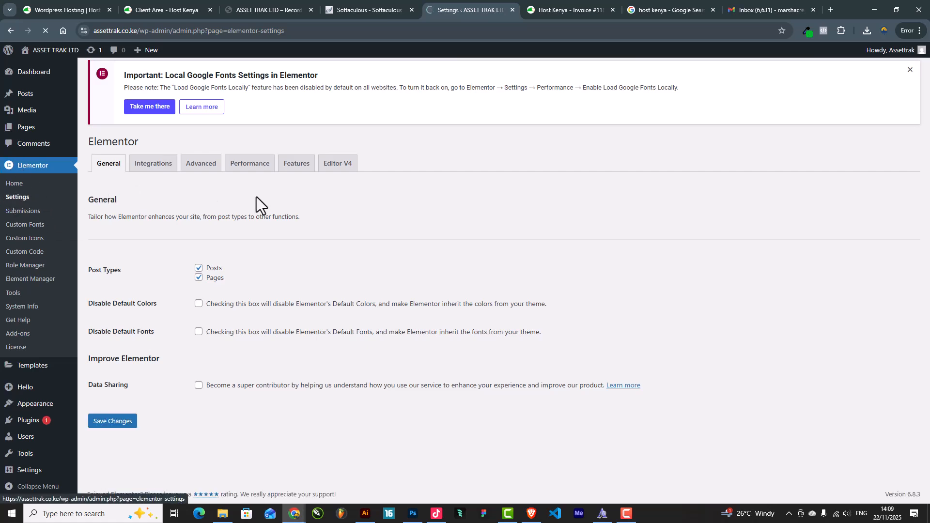
pyautogui.click(296, 178)
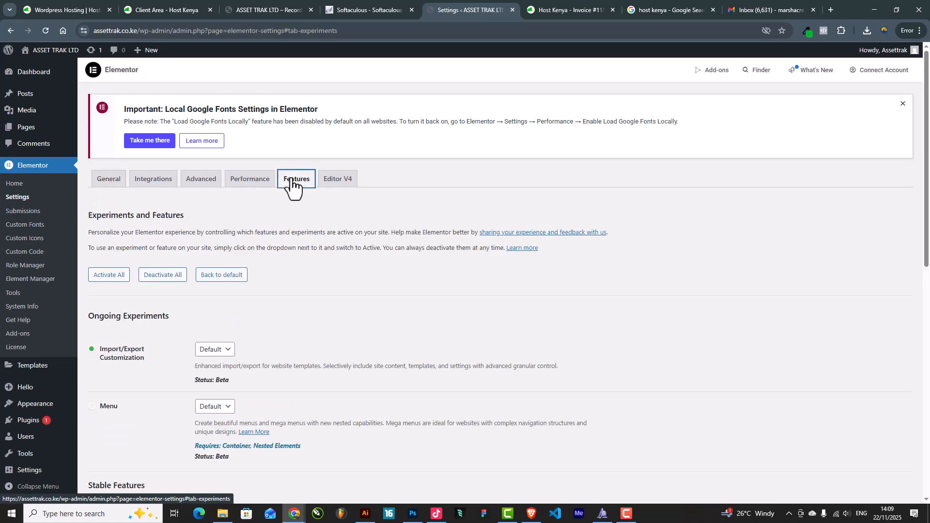
pyautogui.scroll(-8, 313, 238)
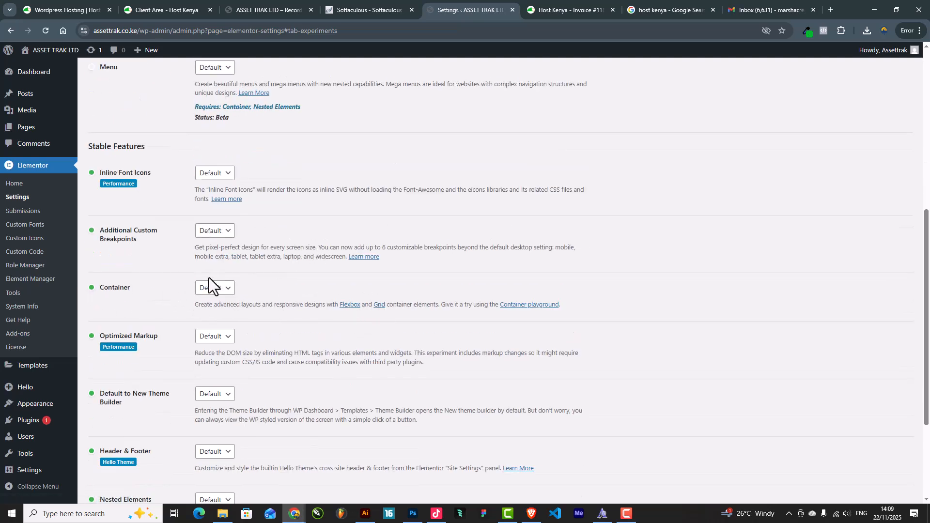
pyautogui.click(219, 289)
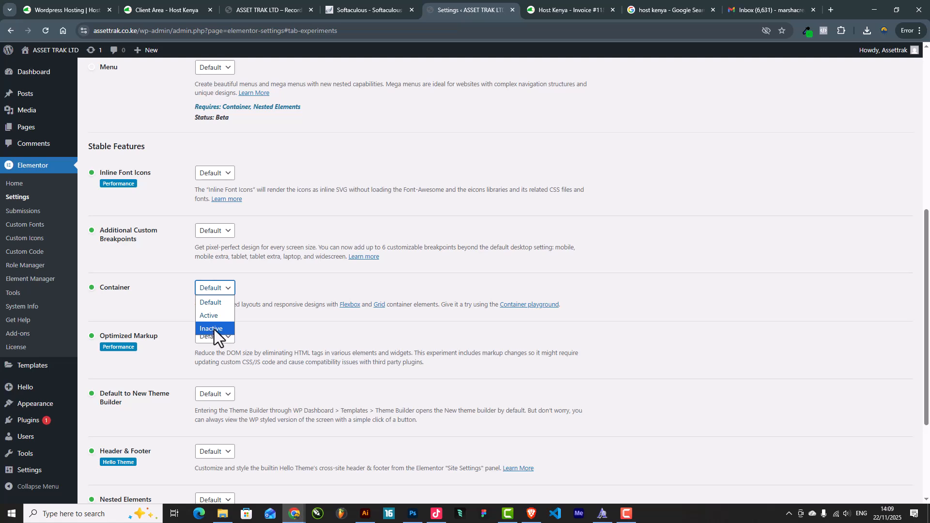
pyautogui.click(215, 329)
pyautogui.click(544, 301)
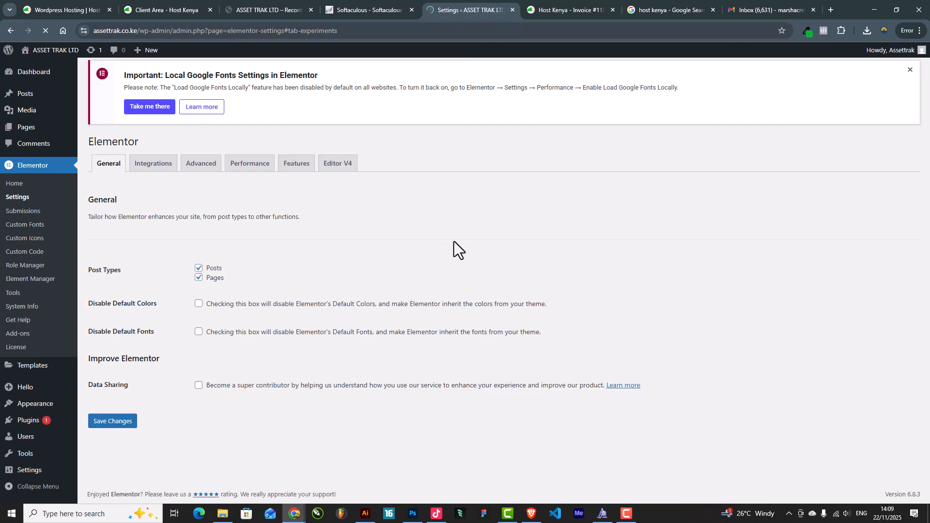
# Save the Features settings with Container left inactive
pyautogui.scroll(-10, 309, 359)
pyautogui.scroll(6, 312, 360)
pyautogui.scroll(-2, 307, 379)
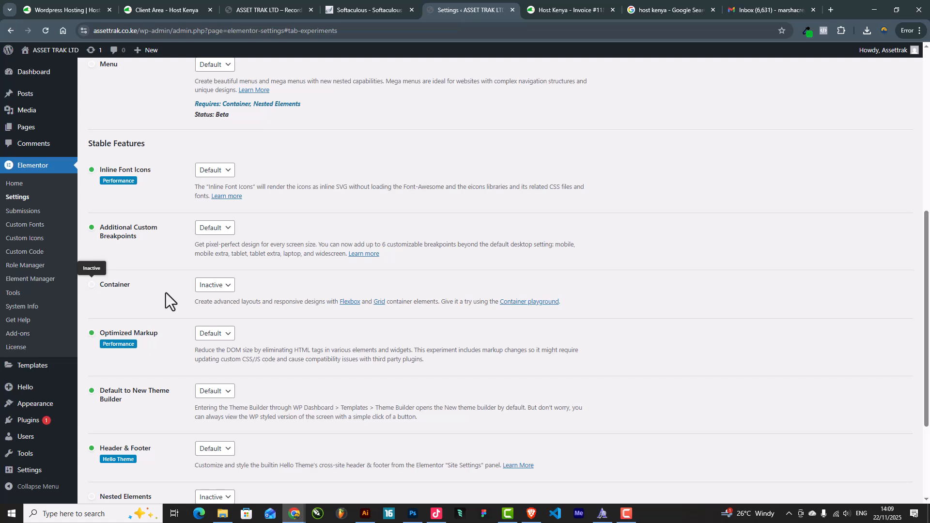
pyautogui.scroll(-3, 100, 285)
pyautogui.click(110, 455)
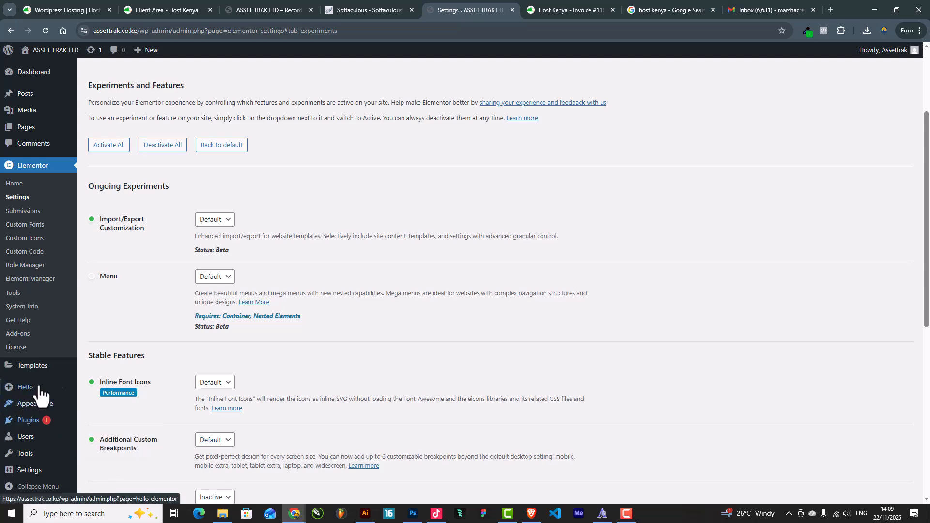
pyautogui.scroll(1, 60, 319)
pyautogui.scroll(-2, 60, 319)
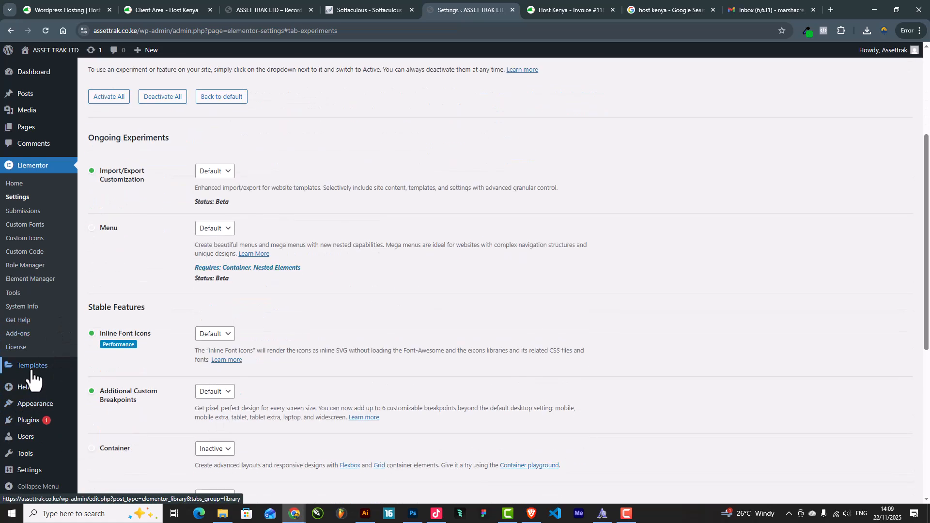
pyautogui.moveTo(29, 370)
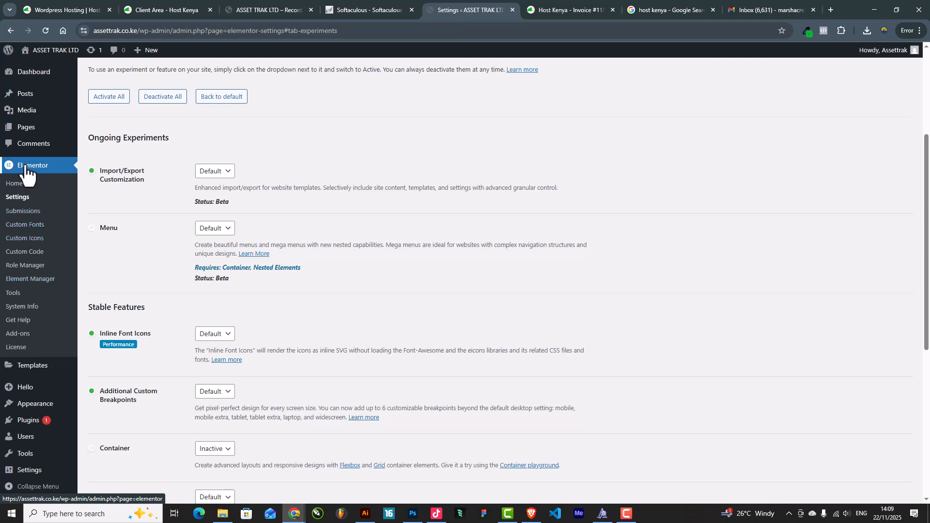
# Set Elementor's Maintenance Mode to Coming Soon
pyautogui.click(13, 295)
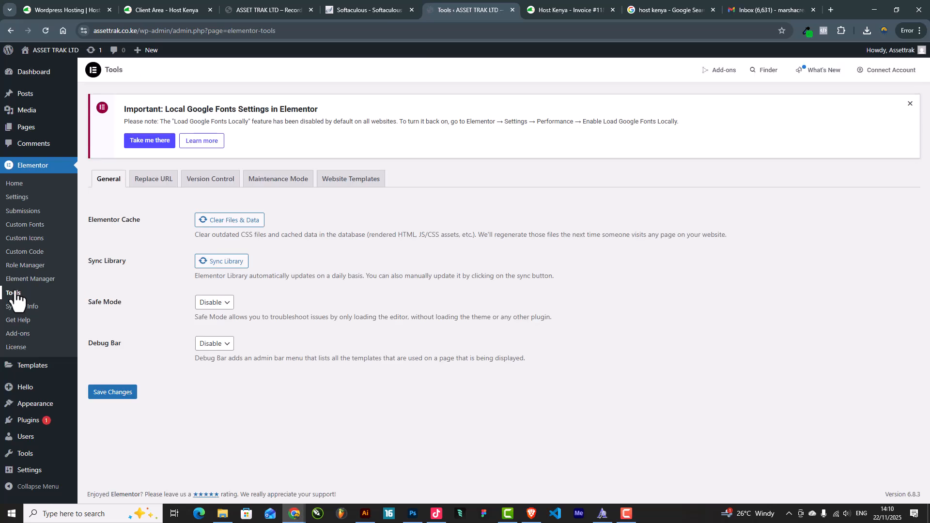
pyautogui.click(285, 185)
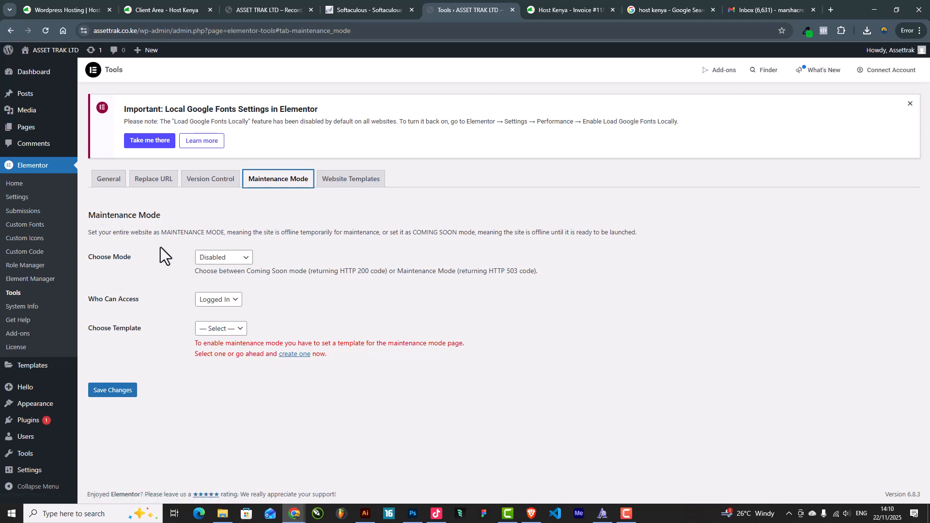
pyautogui.click(241, 260)
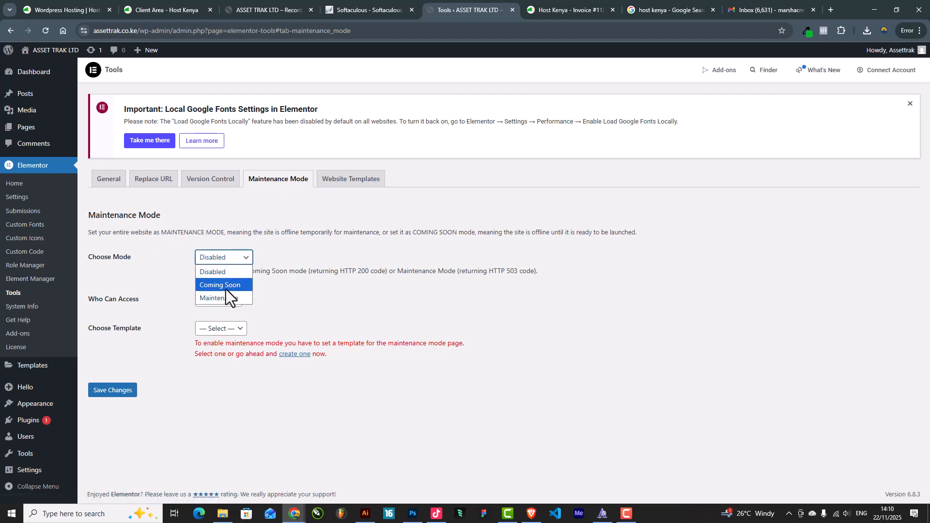
pyautogui.click(225, 289)
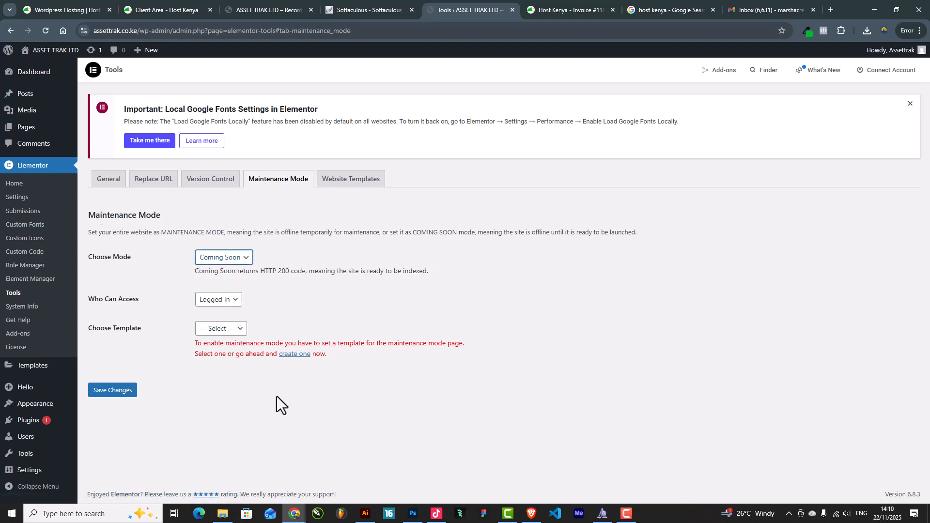
# Open the 'create one' template link in a new tab
pyautogui.click(225, 330)
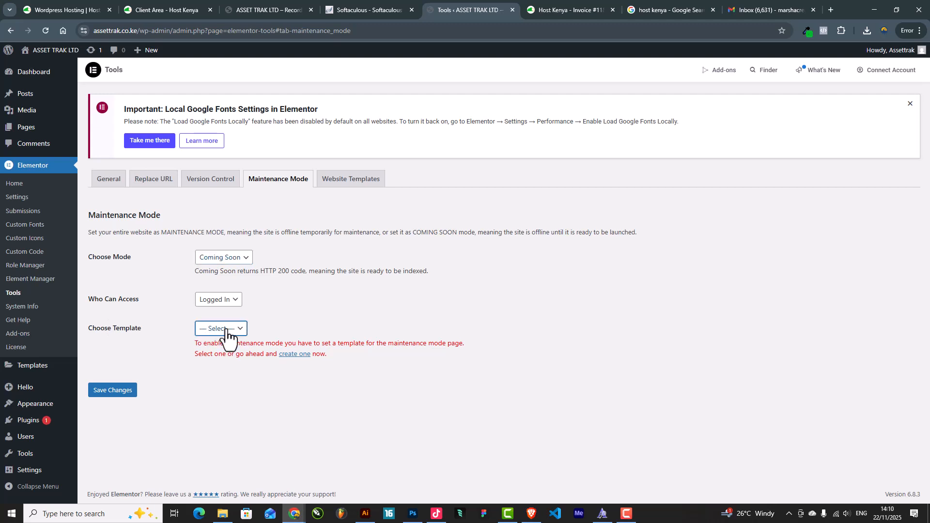
pyautogui.click(226, 330)
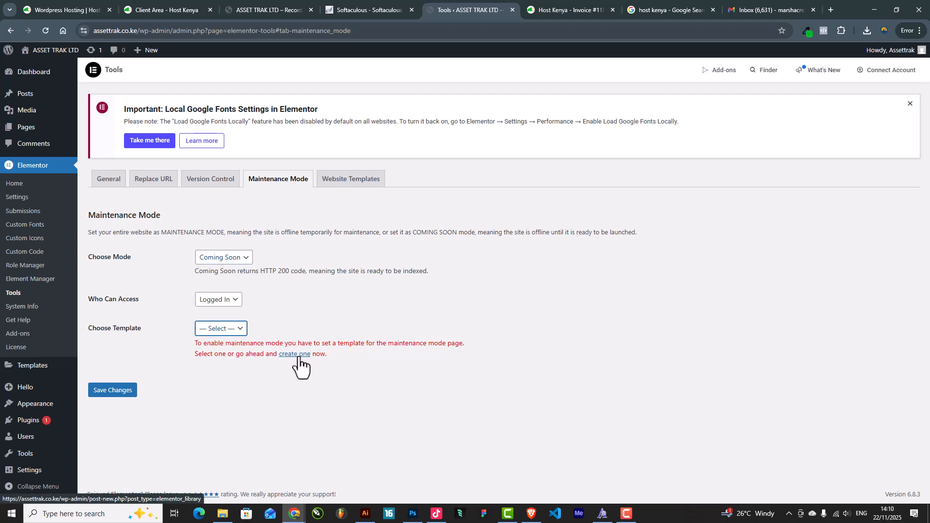
pyautogui.rightClick(299, 356)
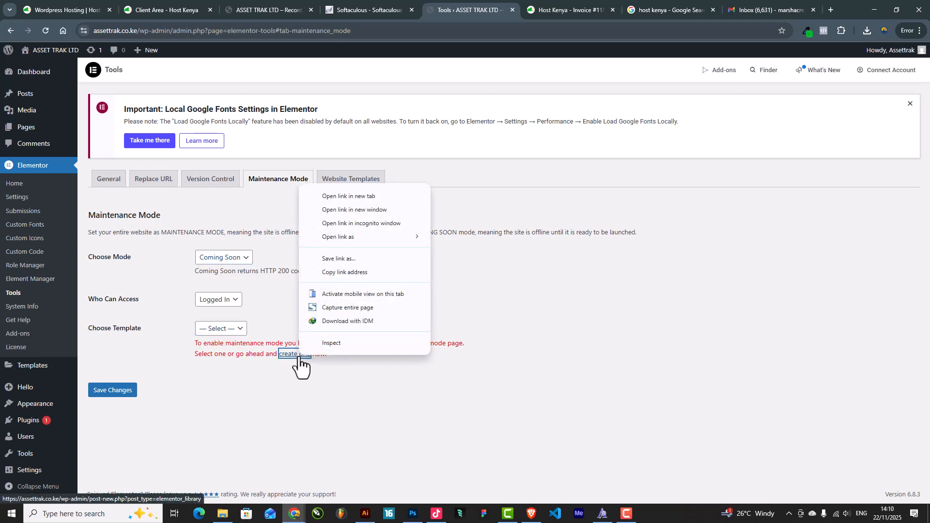
pyautogui.click(350, 196)
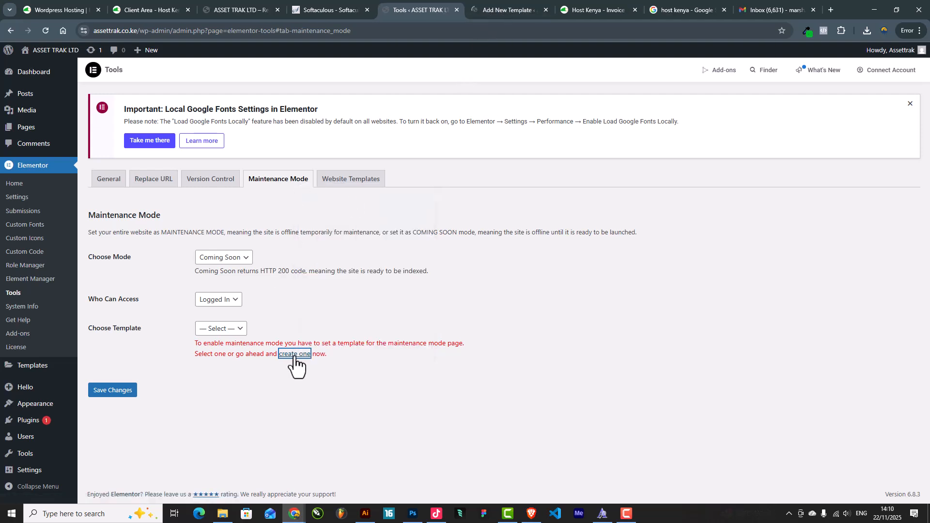
# Title the new template 'coming soon', publish it, and open it with Elementor
pyautogui.click(499, 6)
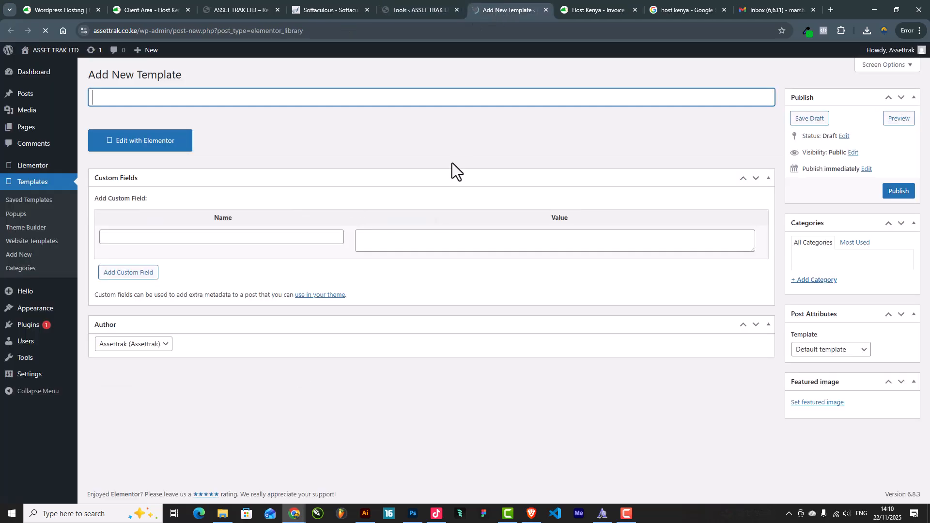
pyautogui.write('coming soon')
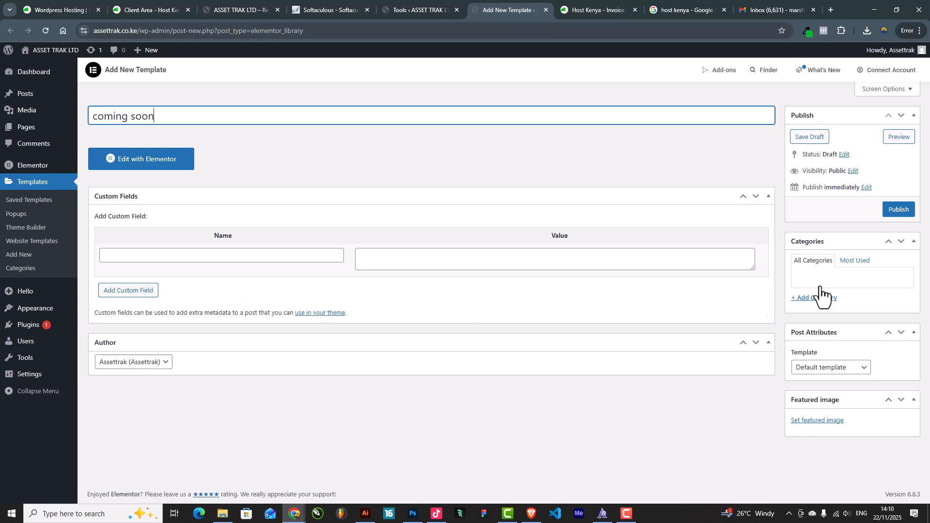
pyautogui.click(893, 211)
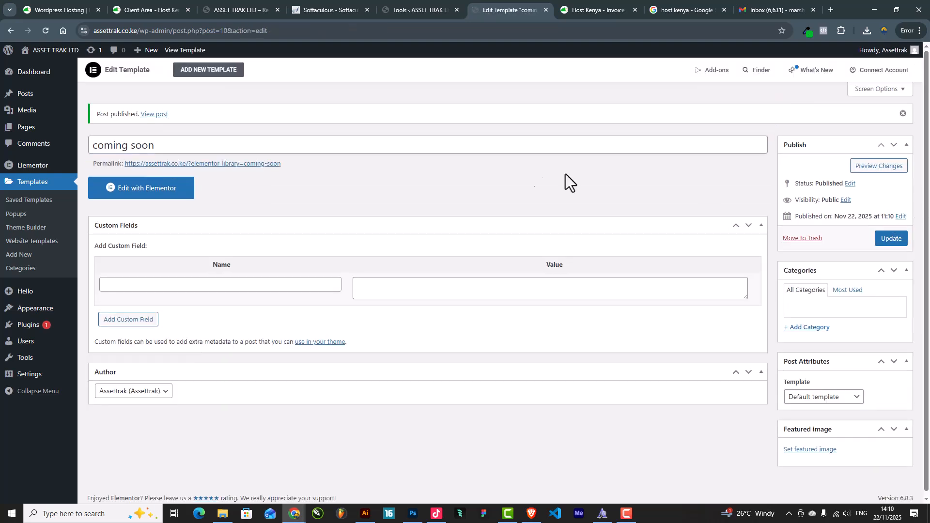
pyautogui.click(146, 189)
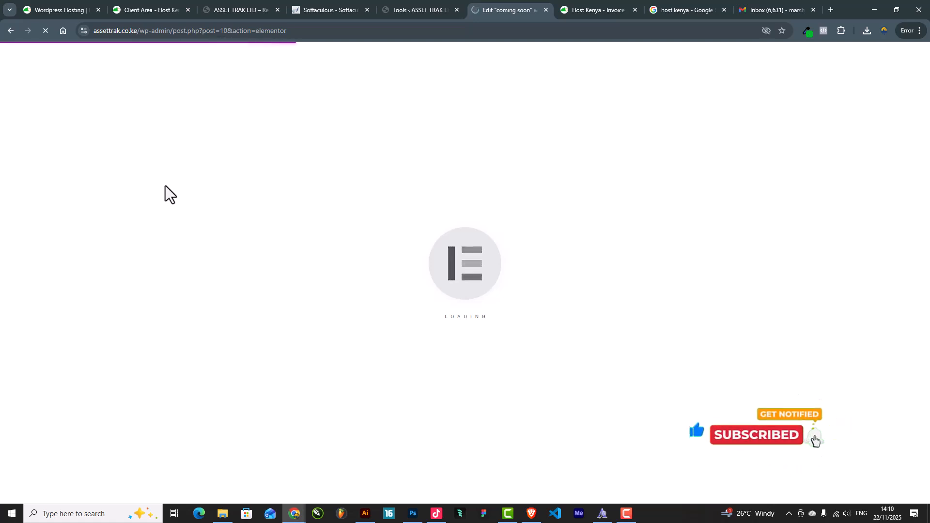
# Switch to the coming soon template's Elementor editor tab
pyautogui.click(325, 7)
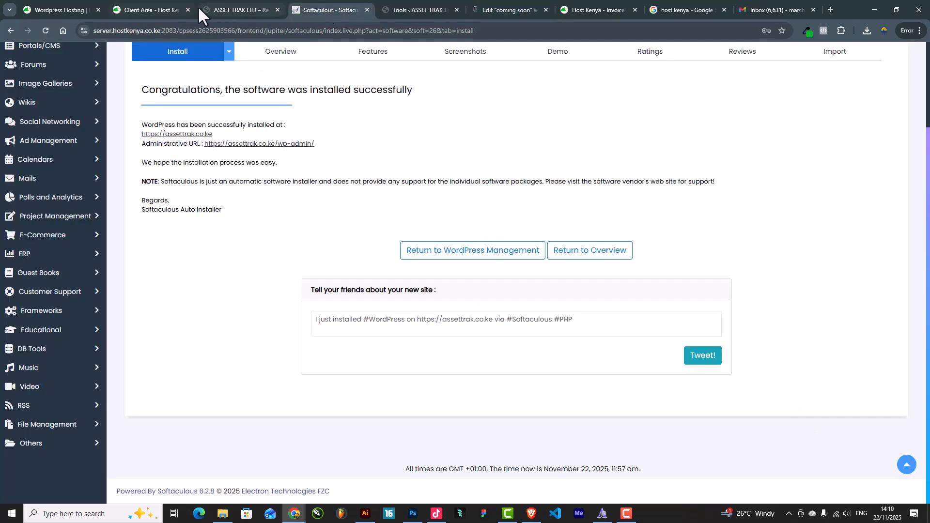
pyautogui.click(237, 11)
pyautogui.scroll(-1, 359, 214)
pyautogui.scroll(3, 356, 232)
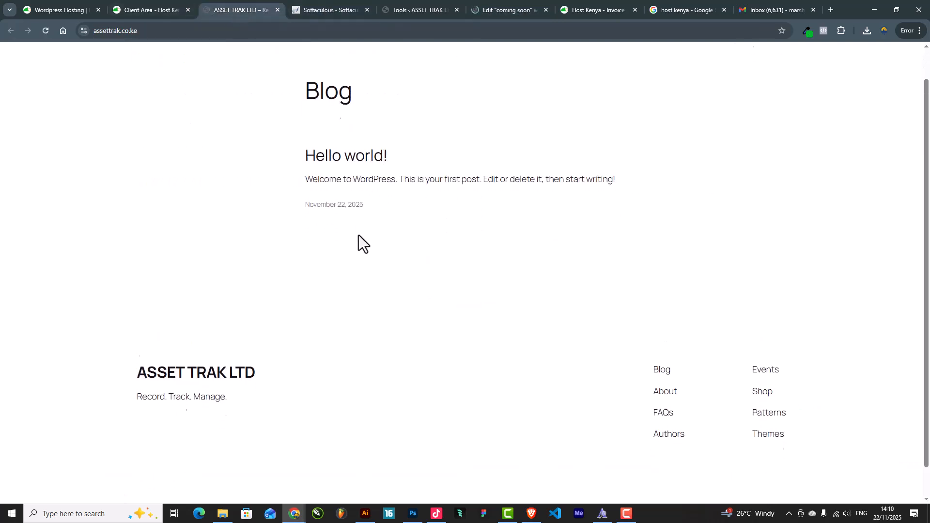
pyautogui.click(502, 11)
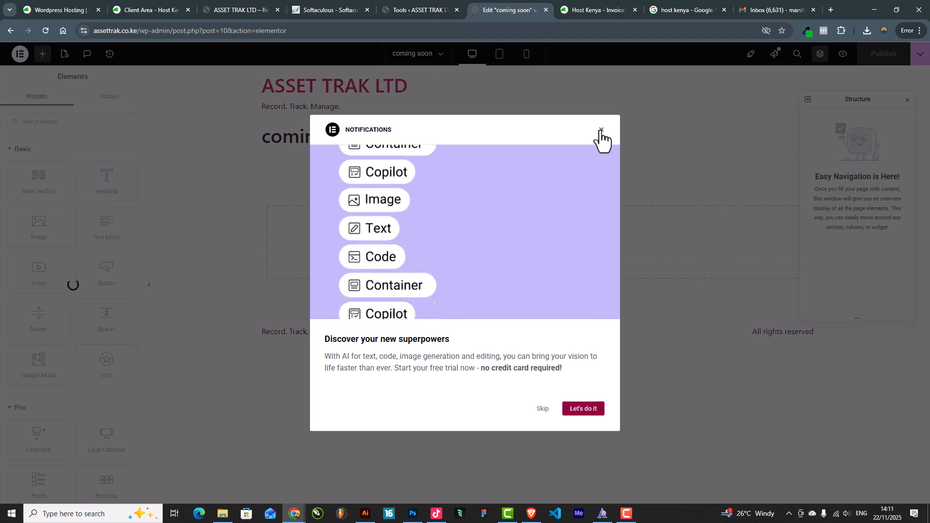
# Close the Notifications popup and Structure panel, then open Site Settings
pyautogui.click(603, 134)
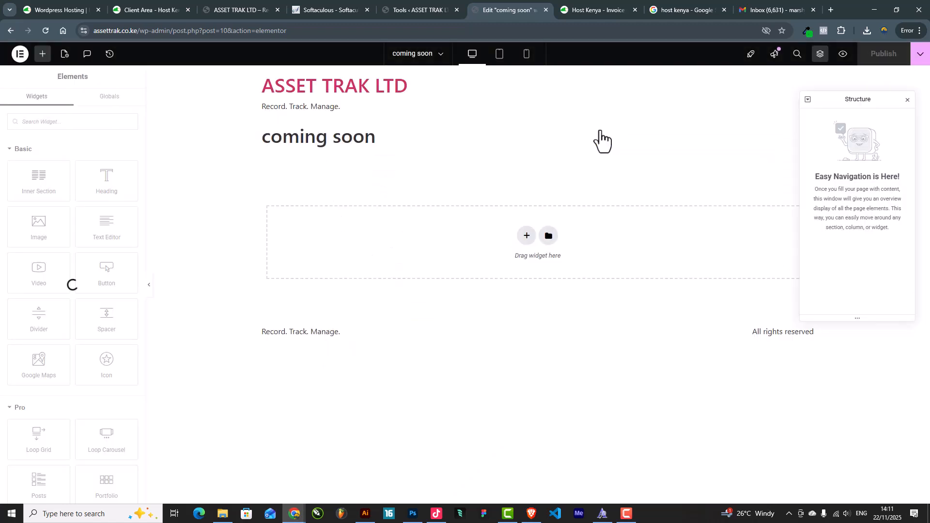
pyautogui.click(908, 101)
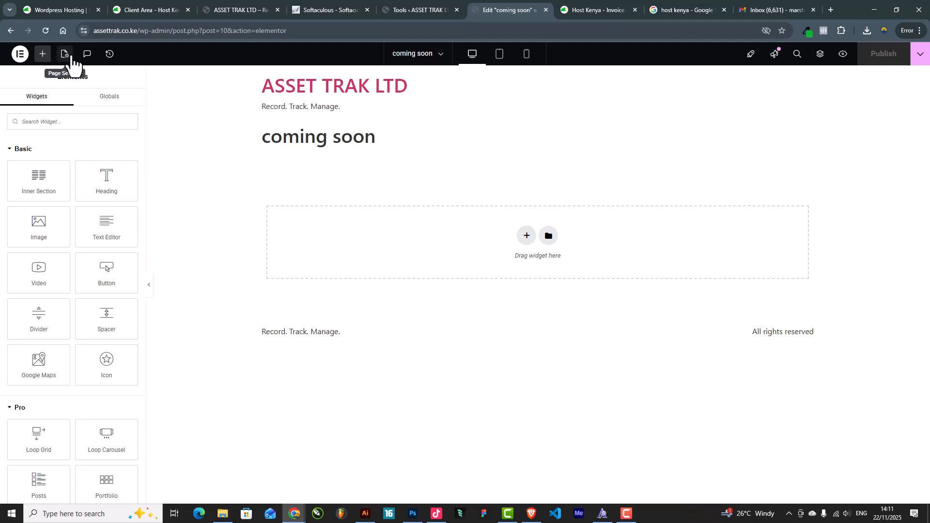
pyautogui.click(20, 57)
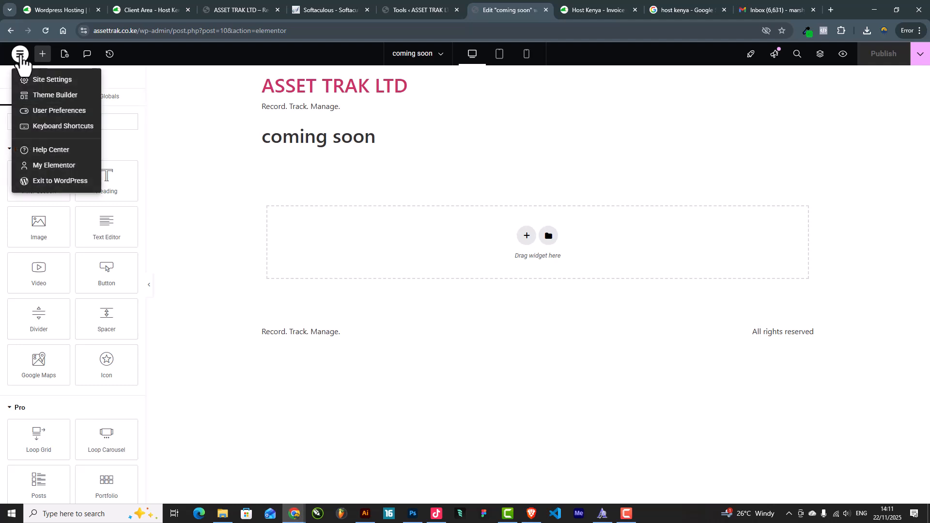
pyautogui.click(51, 82)
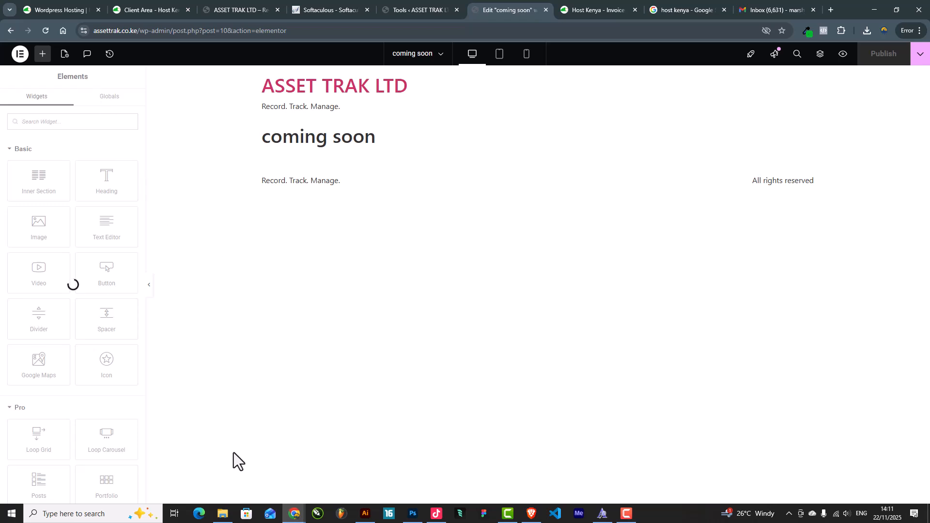
# Open Asset Trak Company Profile 2016 in Word from the ASSET TRAK folder window
pyautogui.click(222, 514)
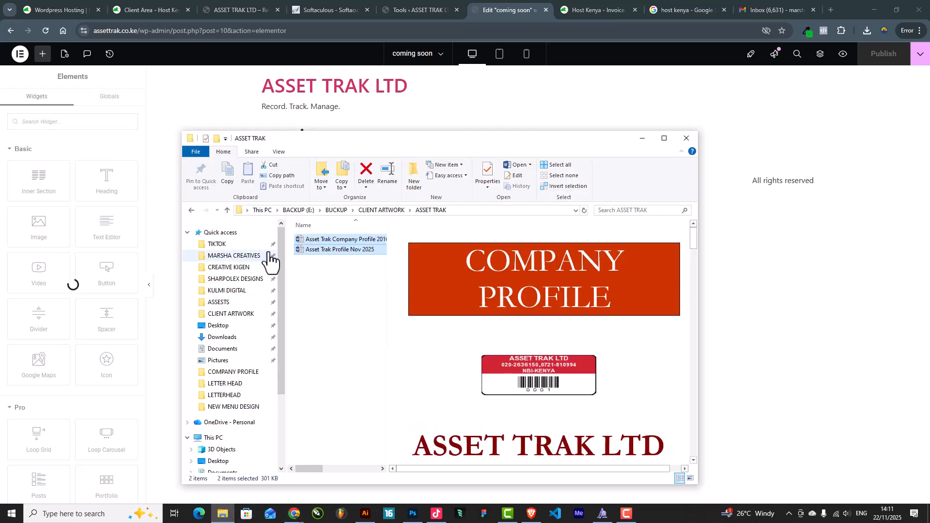
pyautogui.click(324, 249)
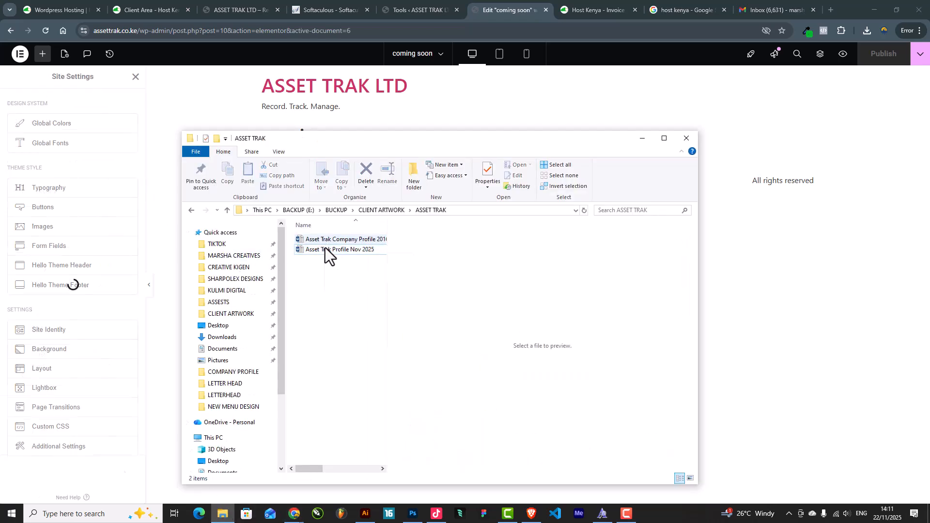
pyautogui.click(330, 241)
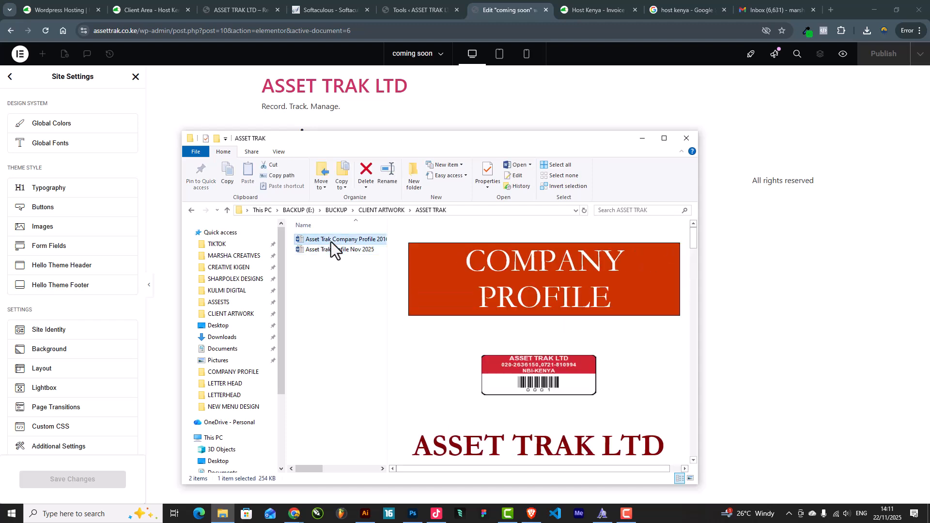
pyautogui.doubleClick(331, 240)
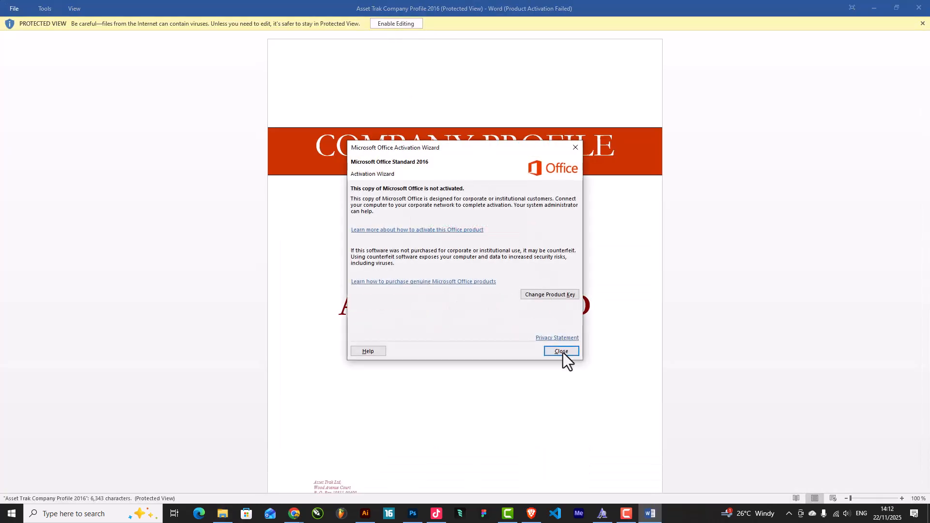
# Enable editing and choose Save as Picture for the red barcode label image
pyautogui.click(561, 352)
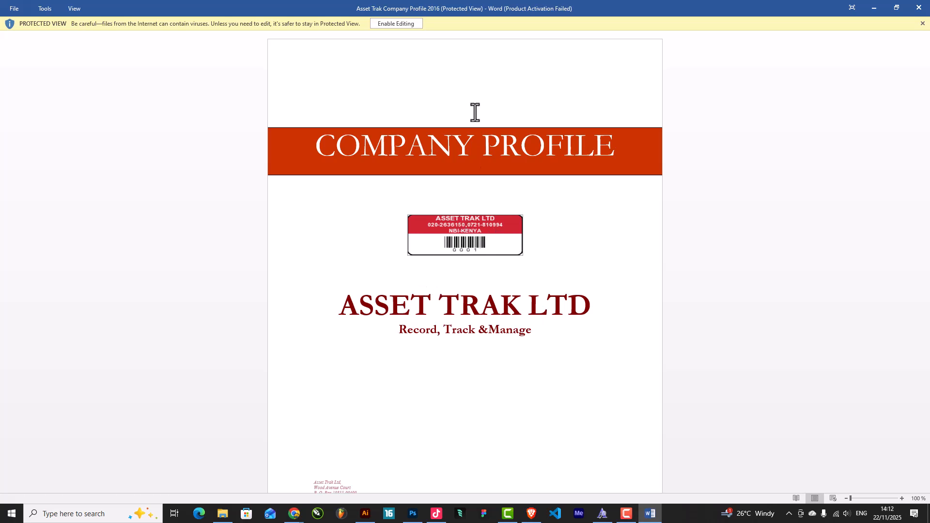
pyautogui.click(395, 23)
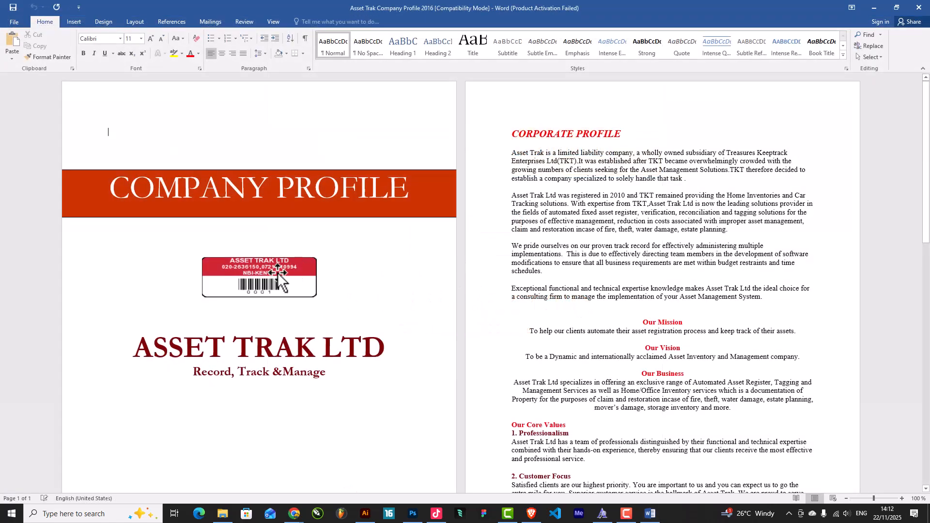
pyautogui.click(261, 271)
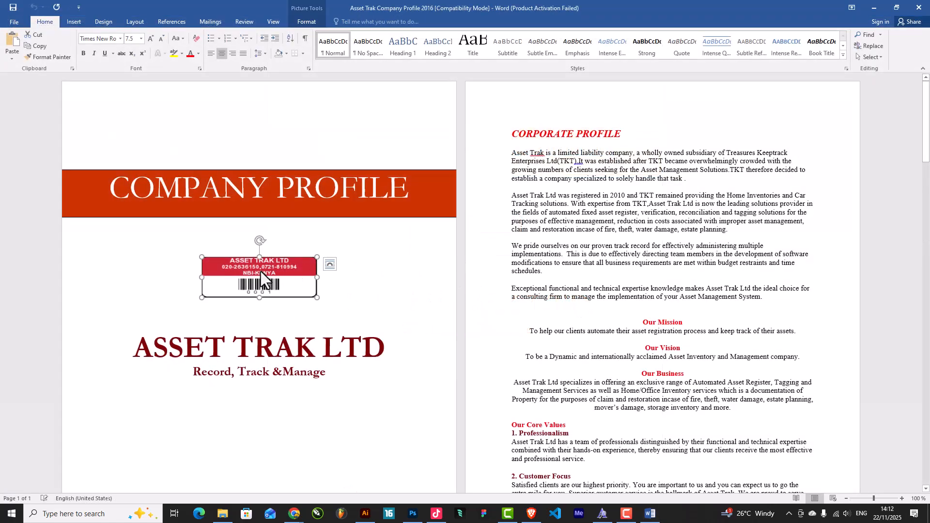
pyautogui.rightClick(261, 271)
pyautogui.click(308, 344)
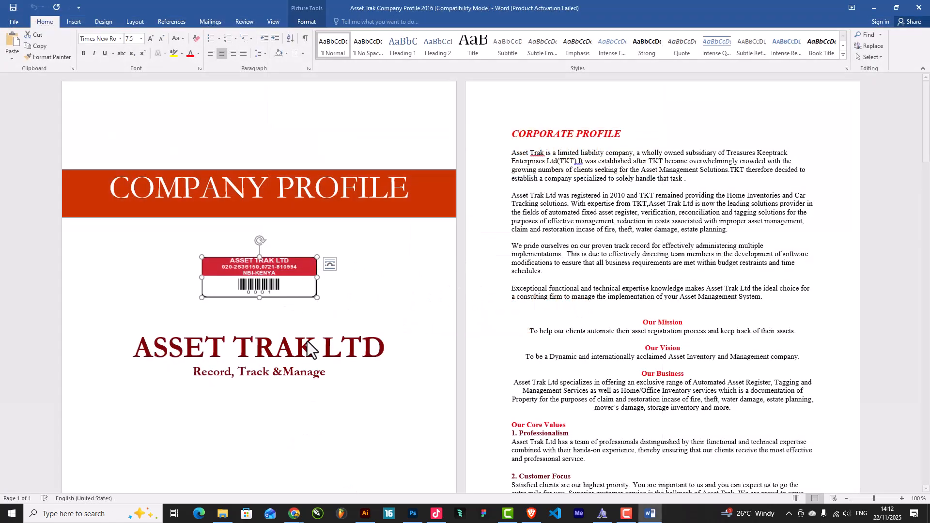
# Save the picture as logo in the CLIENT ARTWORK > ASSET TRAK folder
pyautogui.scroll(1, 32, 78)
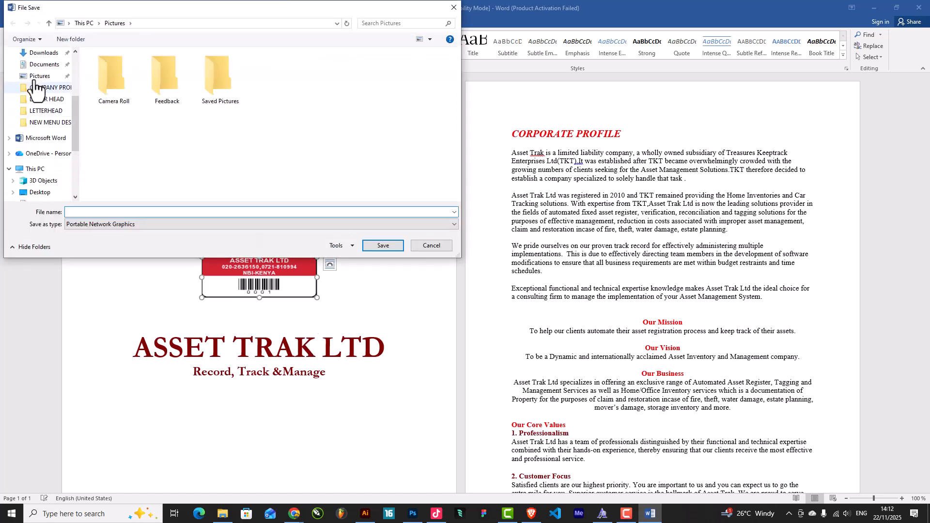
pyautogui.click(44, 88)
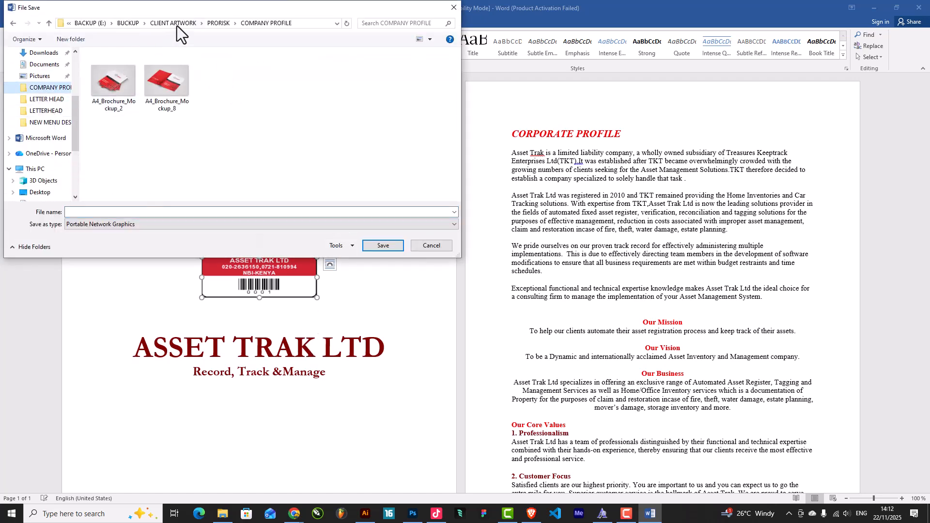
pyautogui.click(177, 24)
pyautogui.doubleClick(115, 65)
pyautogui.click(124, 212)
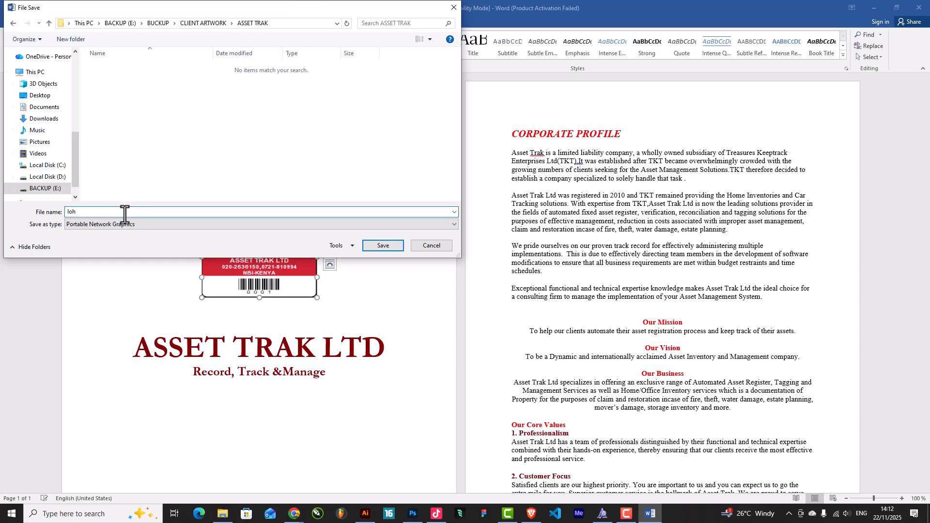
pyautogui.click(392, 250)
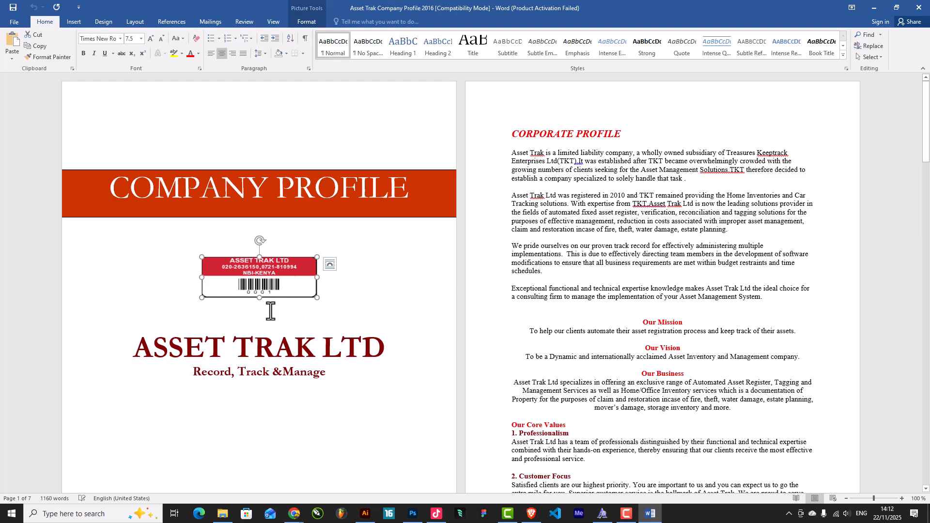
# Minimize Word and copy the saved logo image file from the ASSET TRAK folder
pyautogui.click(875, 8)
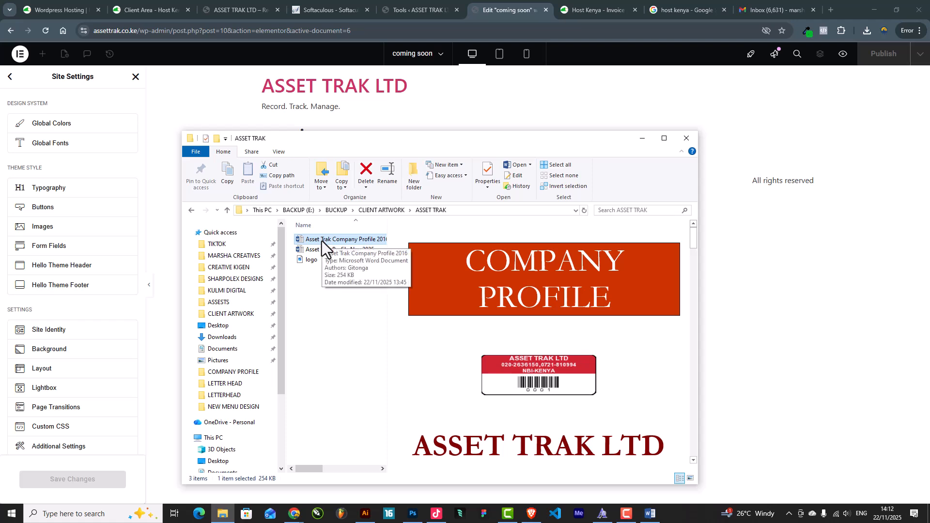
pyautogui.rightClick(321, 240)
pyautogui.click(311, 304)
pyautogui.click(323, 260)
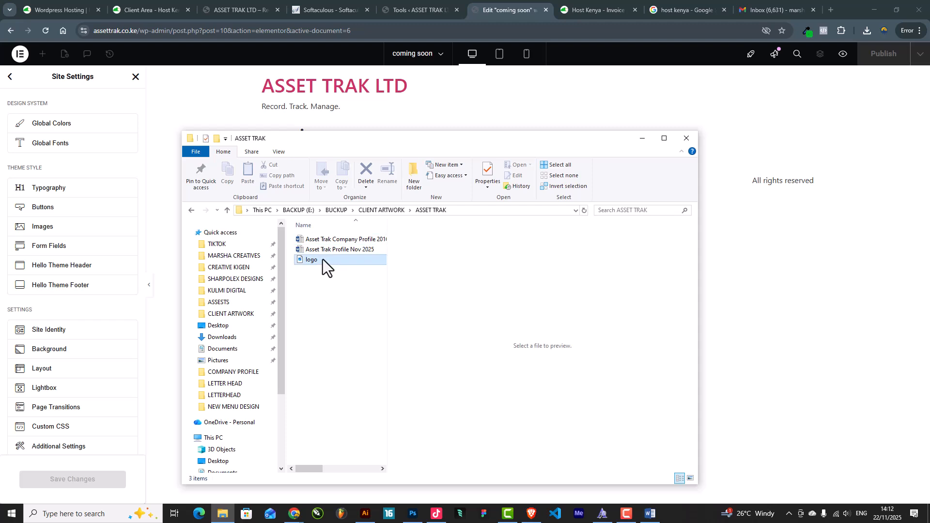
pyautogui.rightClick(324, 261)
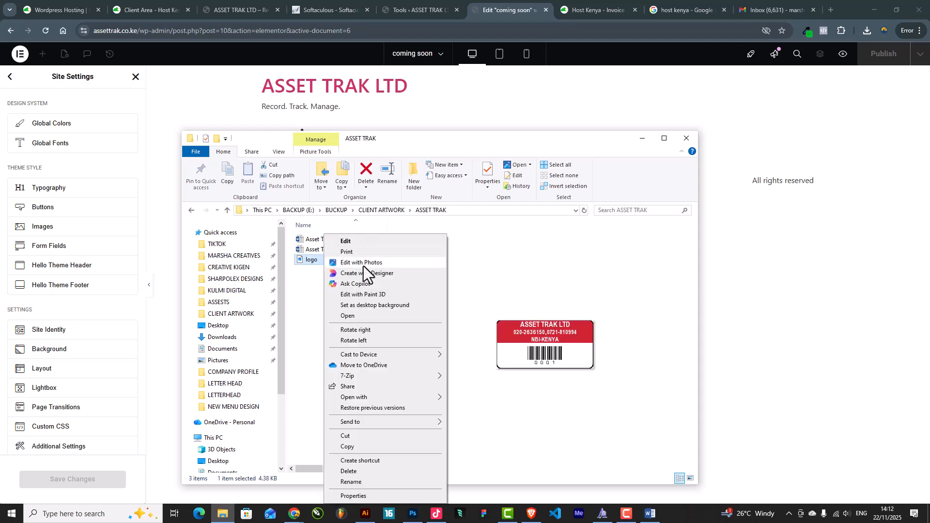
pyautogui.rightClick(303, 262)
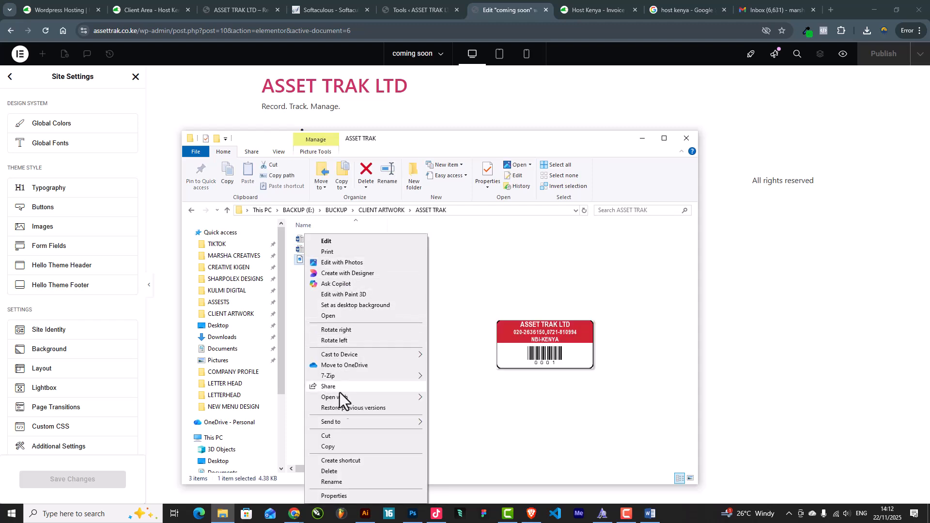
pyautogui.click(336, 446)
# Switch to Illustrator and create a new blank document
pyautogui.click(366, 515)
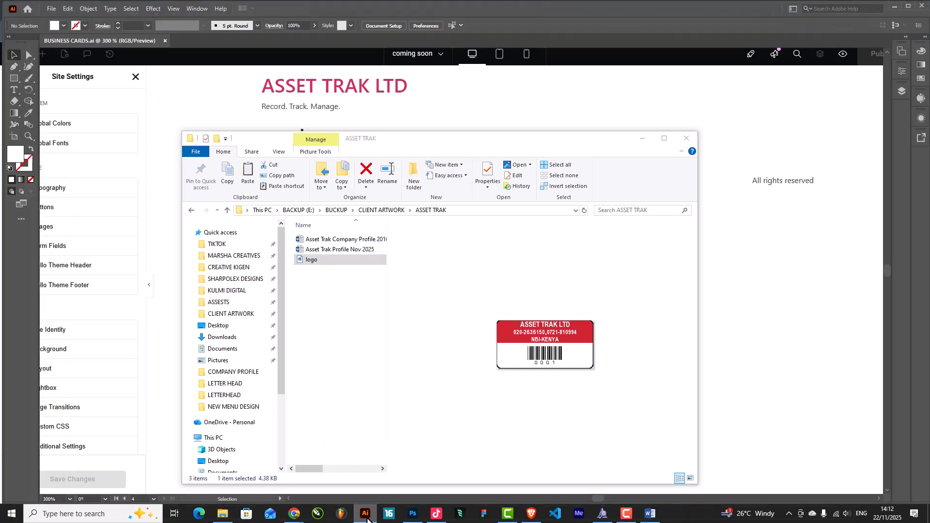
pyautogui.scroll(1, 124, 65)
pyautogui.click(51, 9)
pyautogui.press('Escape')
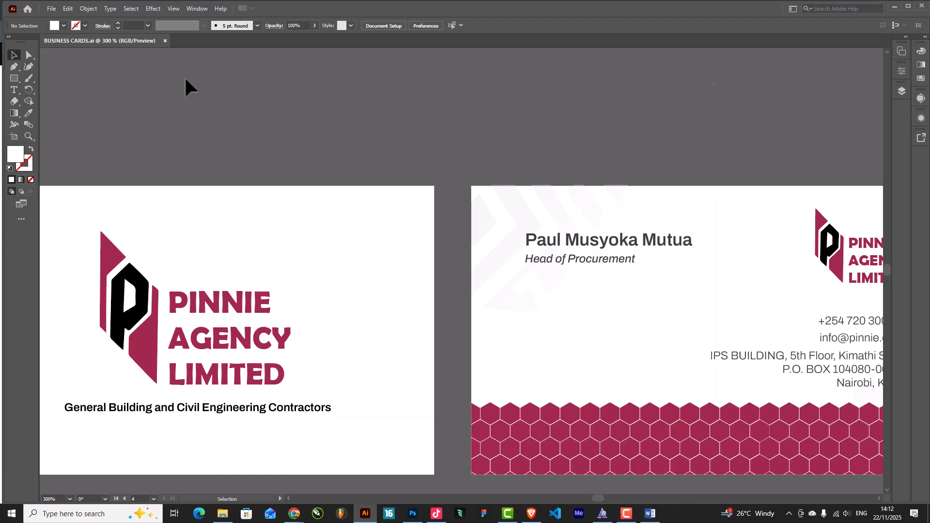
pyautogui.hotkey('ctrl', 'n')
pyautogui.press('Escape')
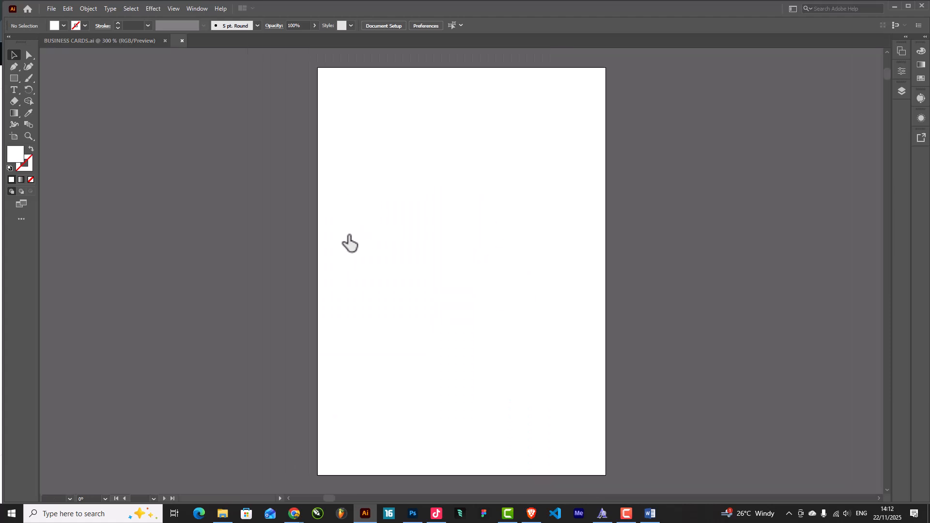
# Paste the ASSET TRAK logo, enlarge it to 377.5 by 188.75 pt and move it up-left
pyautogui.hotkey('ctrl', 'v')
pyautogui.moveTo(499, 275); pyautogui.dragTo(608, 274)
pyautogui.moveTo(534, 254); pyautogui.dragTo(463, 206)
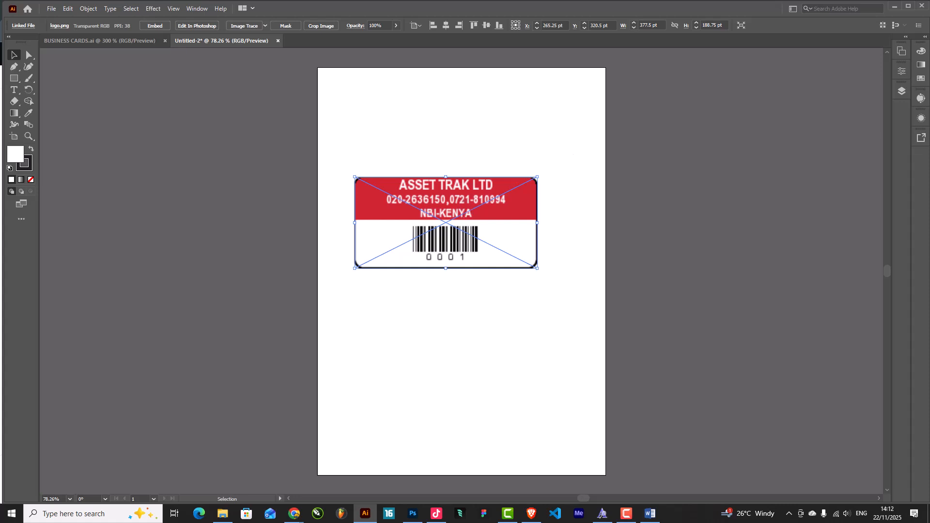
pyautogui.hotkey('alt', 'Tab')
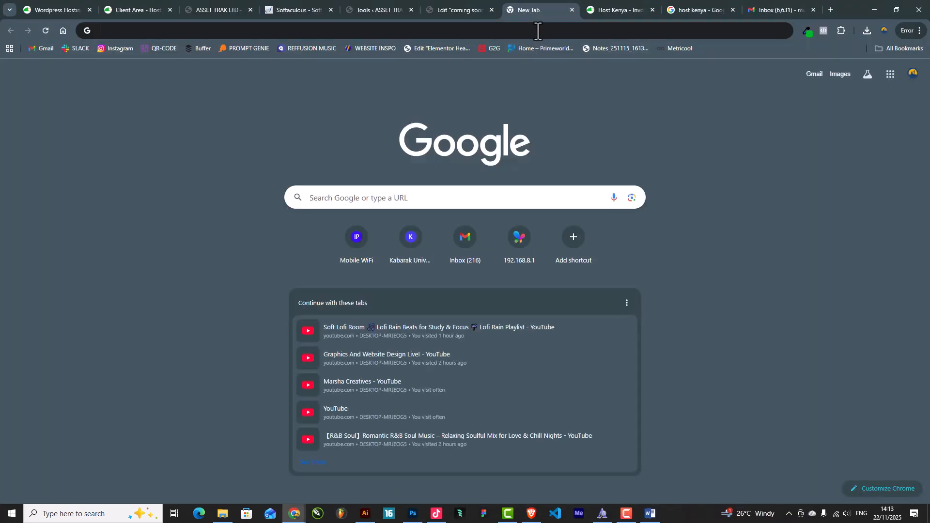
# Google 'free color pallet generator' and open the Coolors site from the results
pyautogui.click(538, 31)
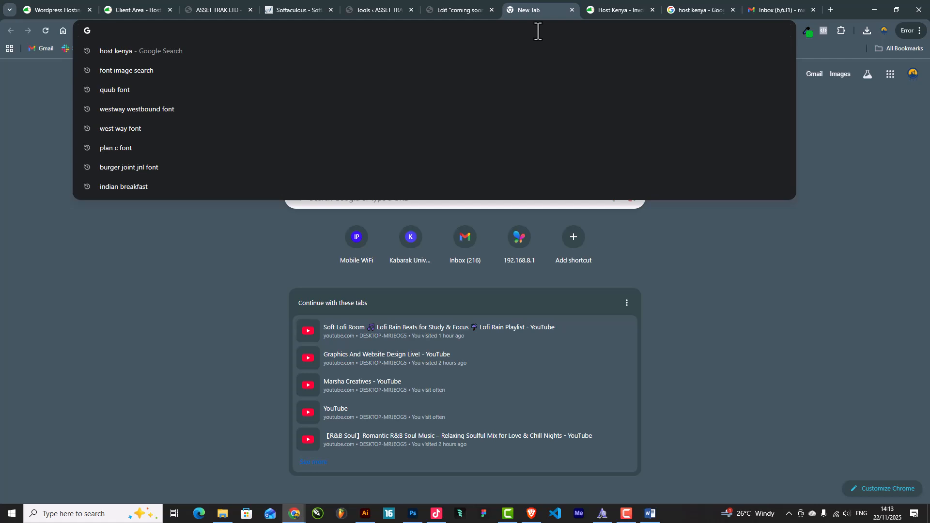
pyautogui.write('free co')
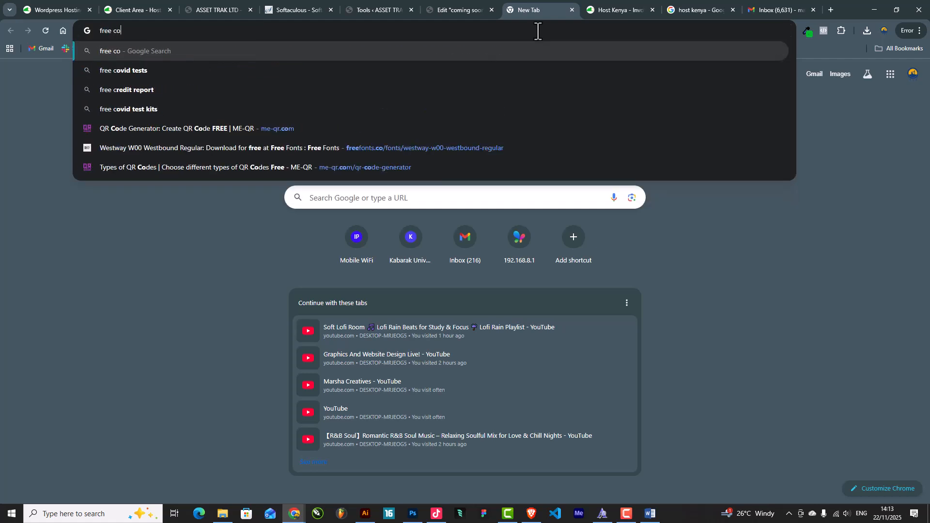
pyautogui.write('lor pallet gen')
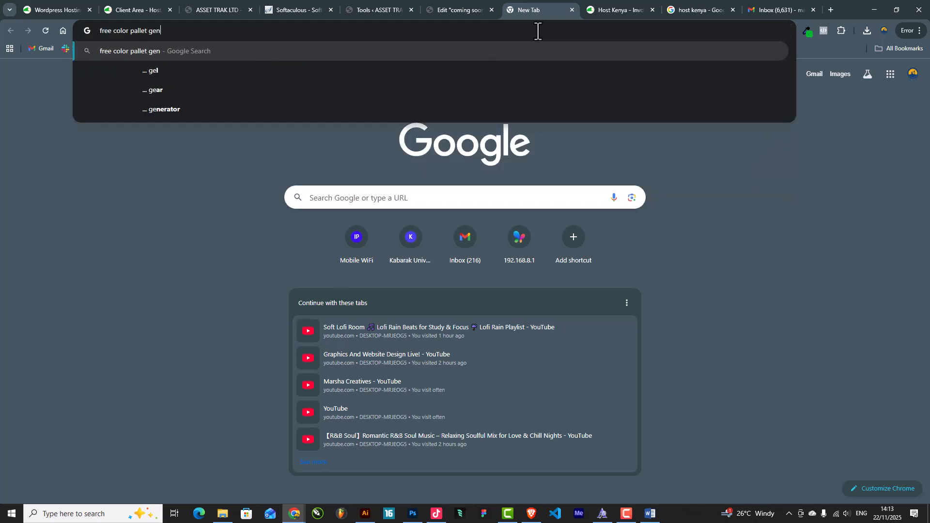
pyautogui.write('erator')
pyautogui.press('Return')
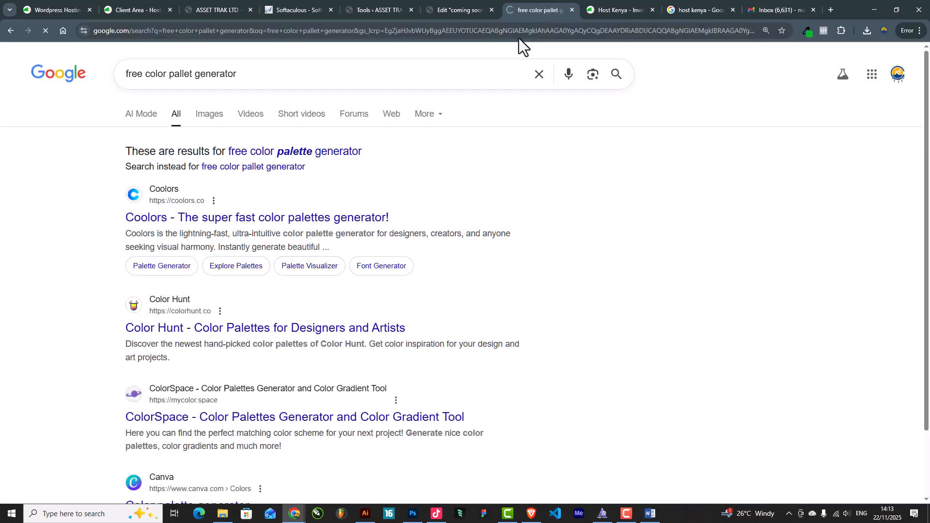
pyautogui.click(206, 224)
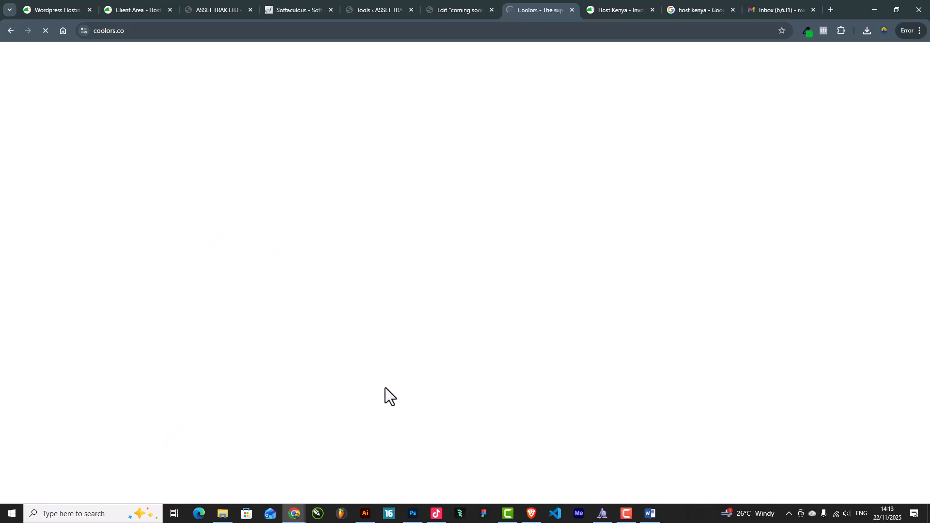
pyautogui.click(441, 10)
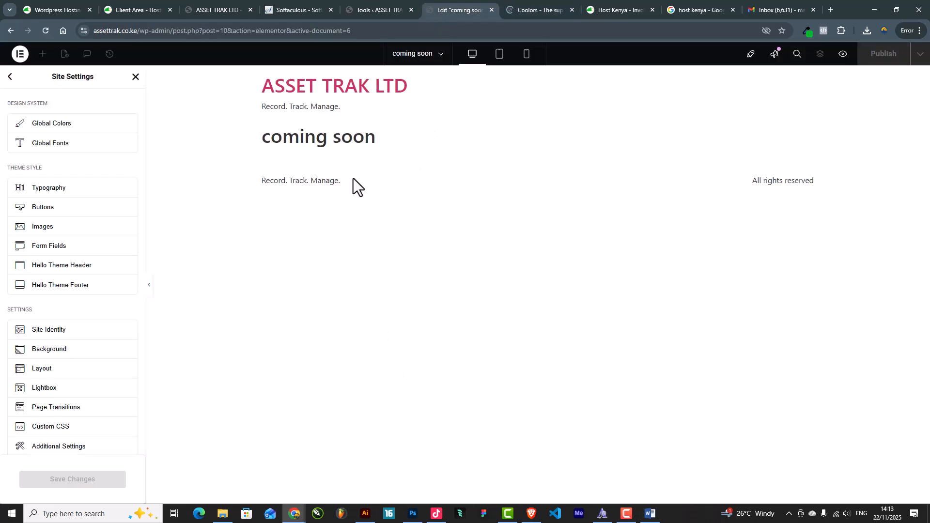
pyautogui.click(523, 9)
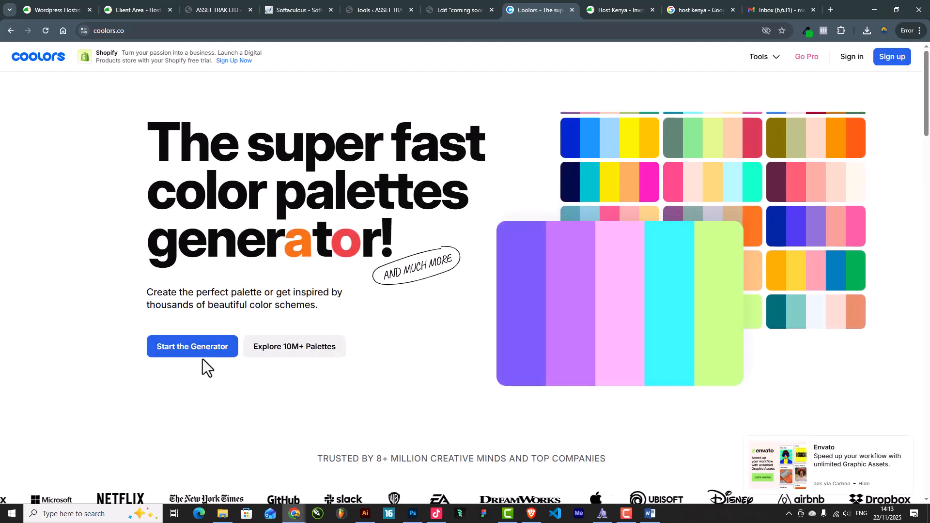
# Launch the Coolors generator, dismiss the welcome message and open the image colour picker
pyautogui.click(216, 352)
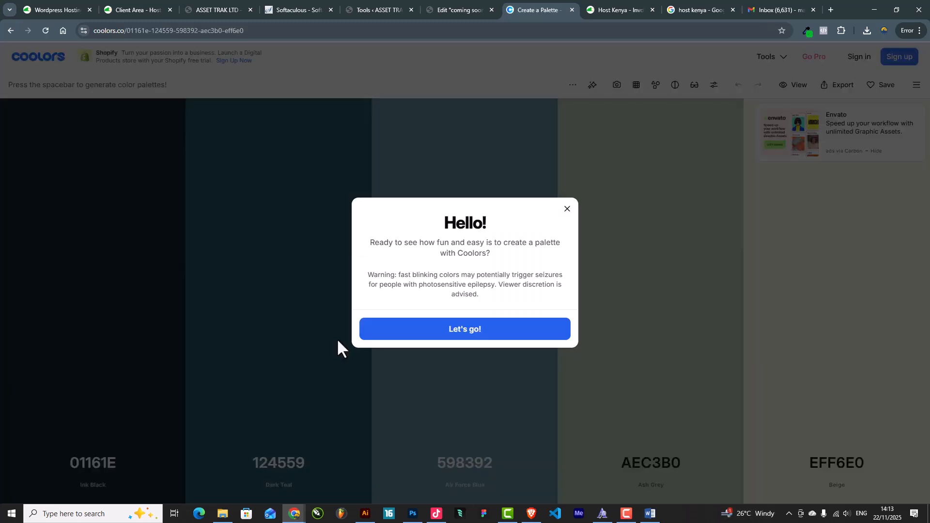
pyautogui.click(566, 210)
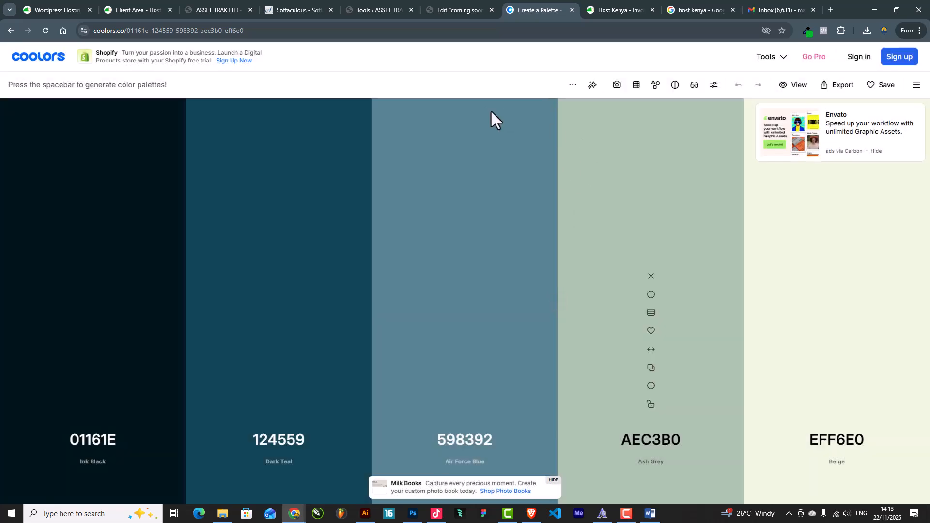
pyautogui.click(616, 86)
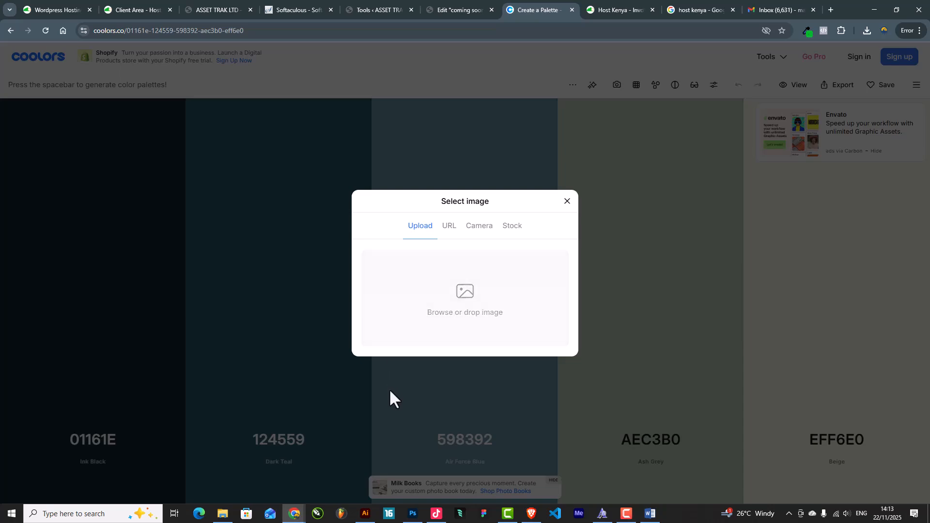
# Upload the logo image from the CLIENT ARTWORK > ASSET TRAK folder
pyautogui.click(219, 520)
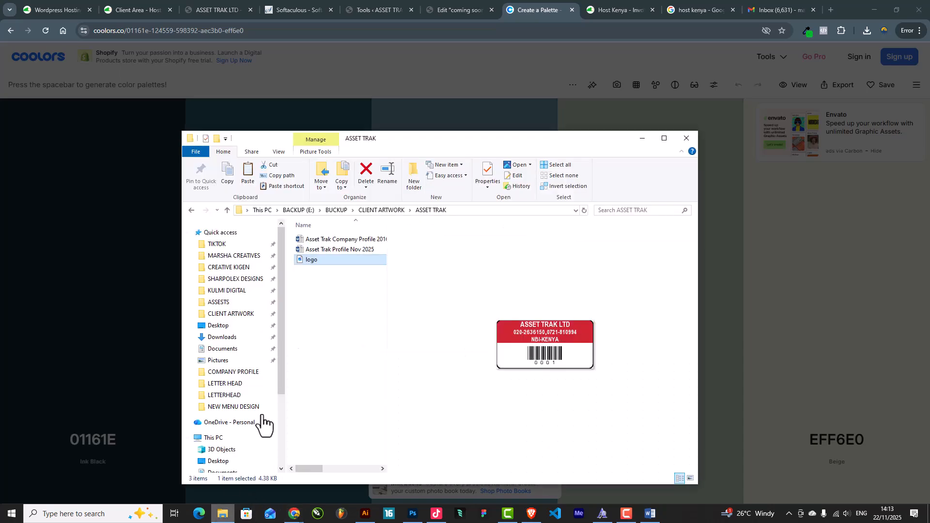
pyautogui.moveTo(491, 138); pyautogui.dragTo(929, 183)
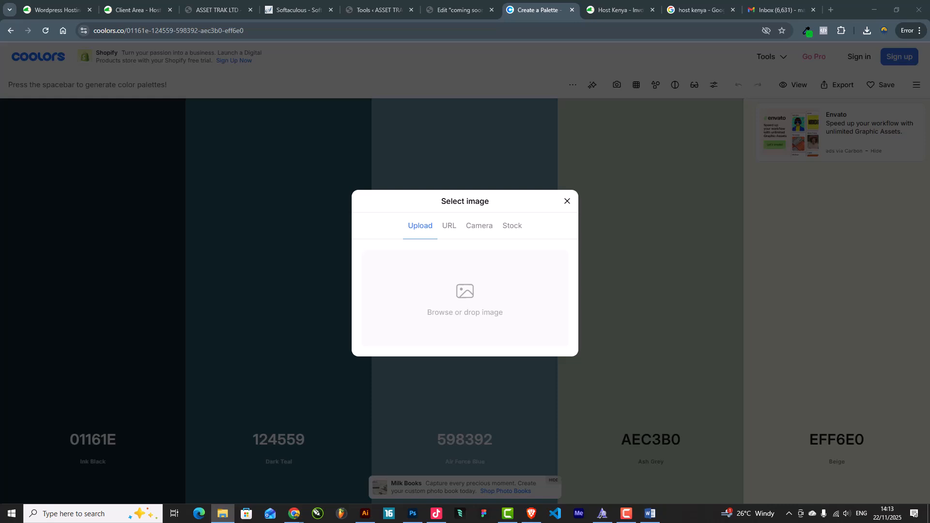
pyautogui.moveTo(929, 402); pyautogui.dragTo(450, 302)
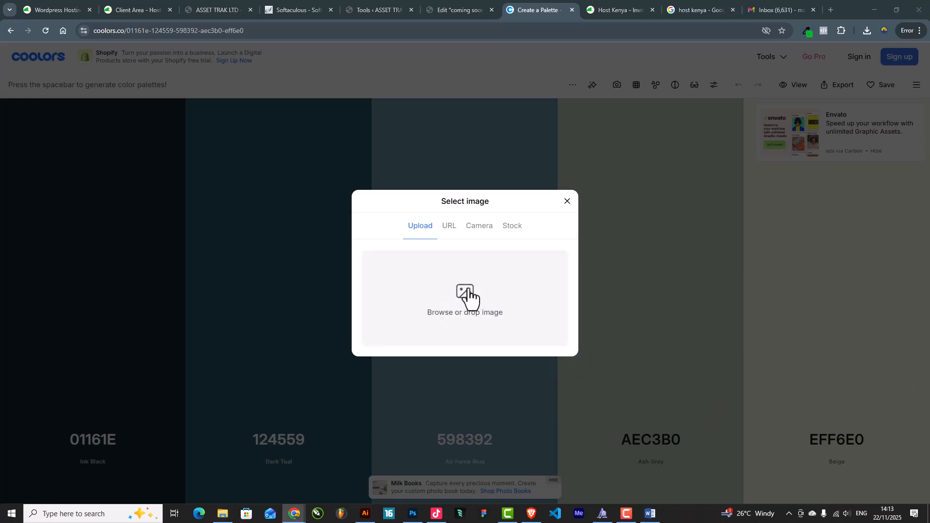
pyautogui.click(469, 291)
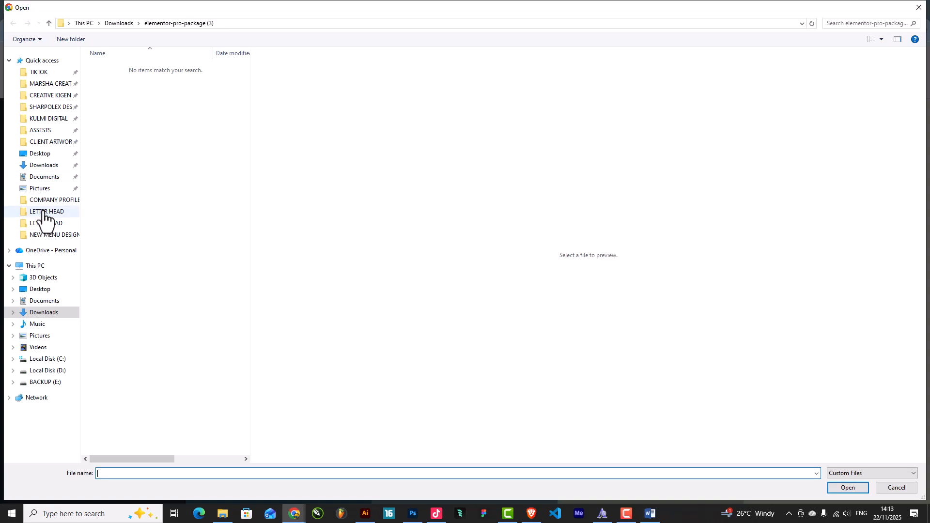
pyautogui.click(51, 85)
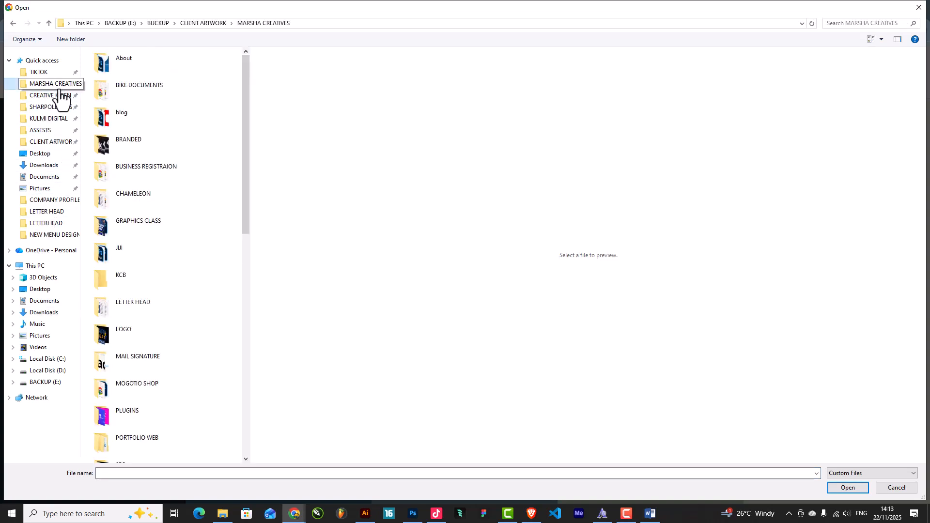
pyautogui.click(199, 24)
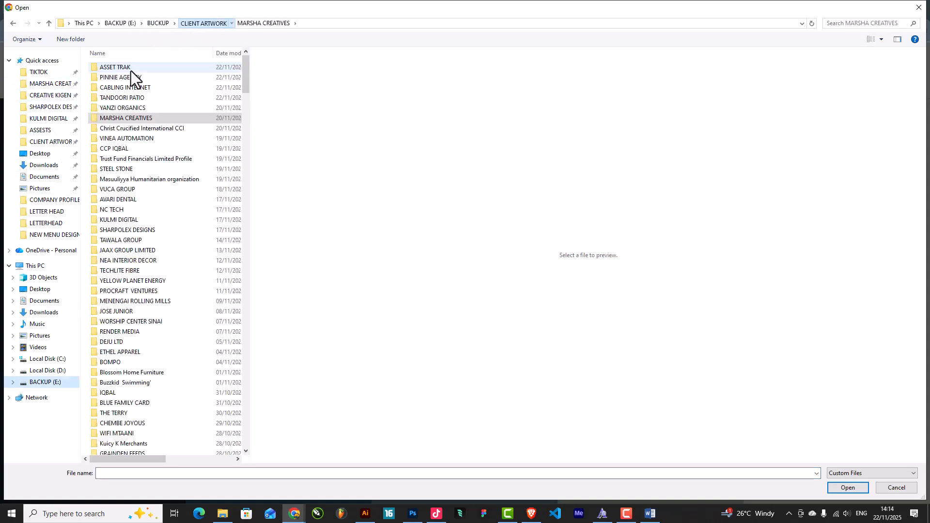
pyautogui.doubleClick(121, 68)
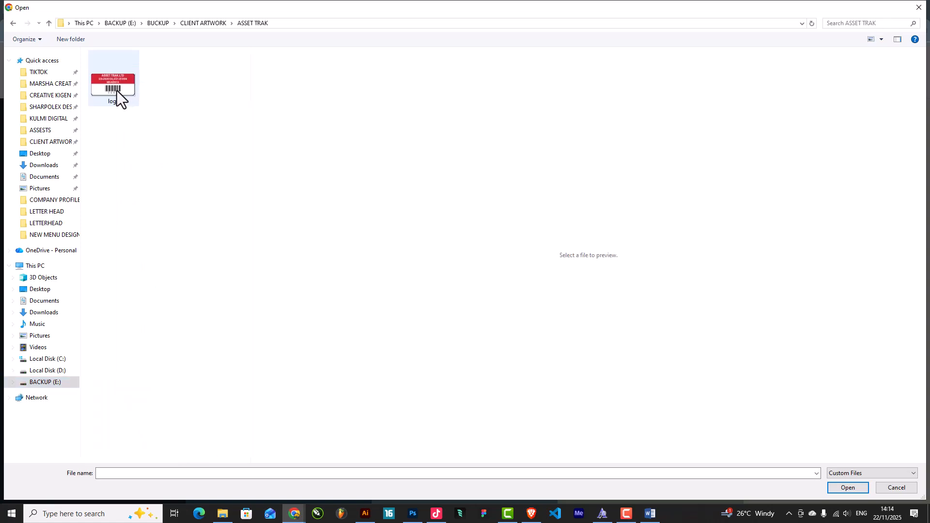
pyautogui.doubleClick(106, 88)
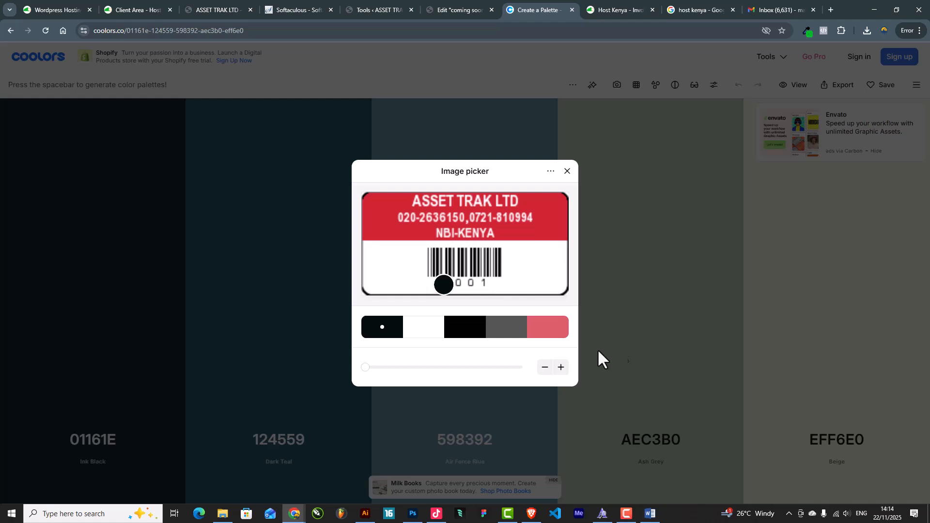
# Add the logo's red header and barcode black as swatches, remove the duplicate red, and send to generator
pyautogui.click(544, 209)
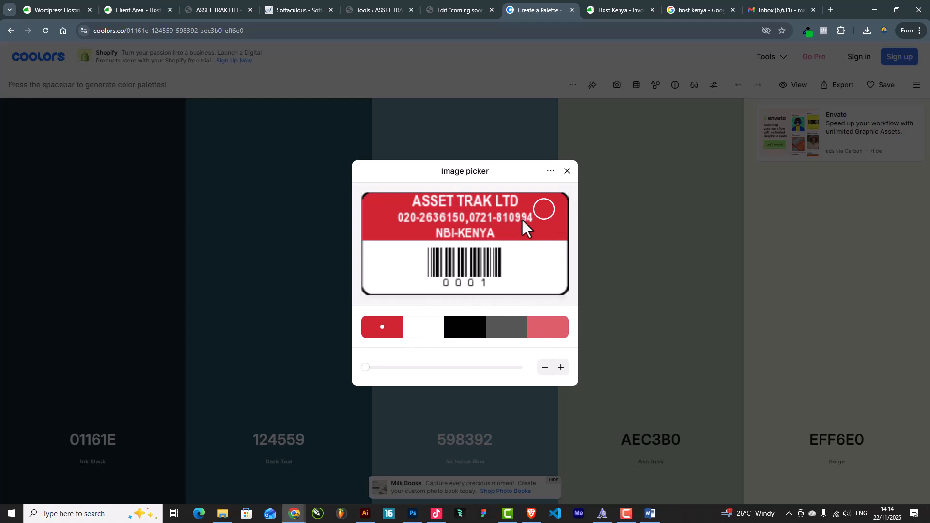
pyautogui.click(542, 212)
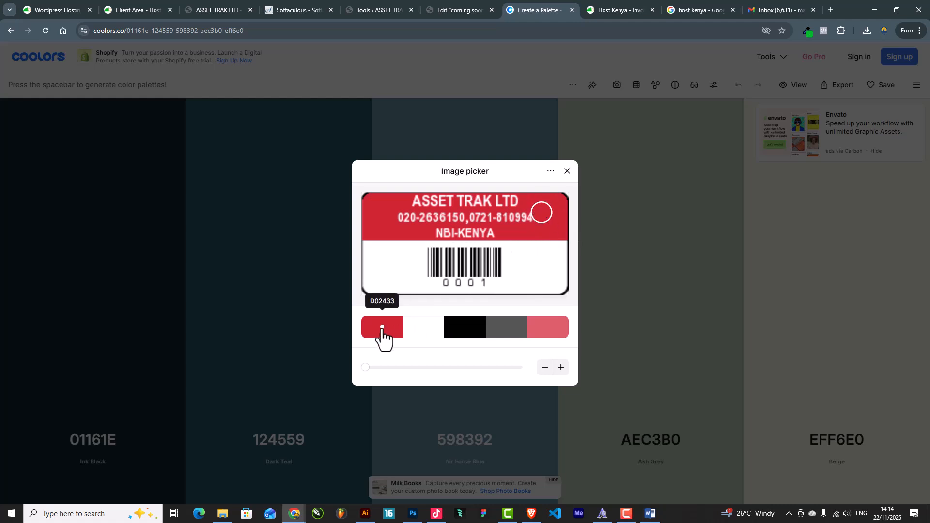
pyautogui.click(562, 369)
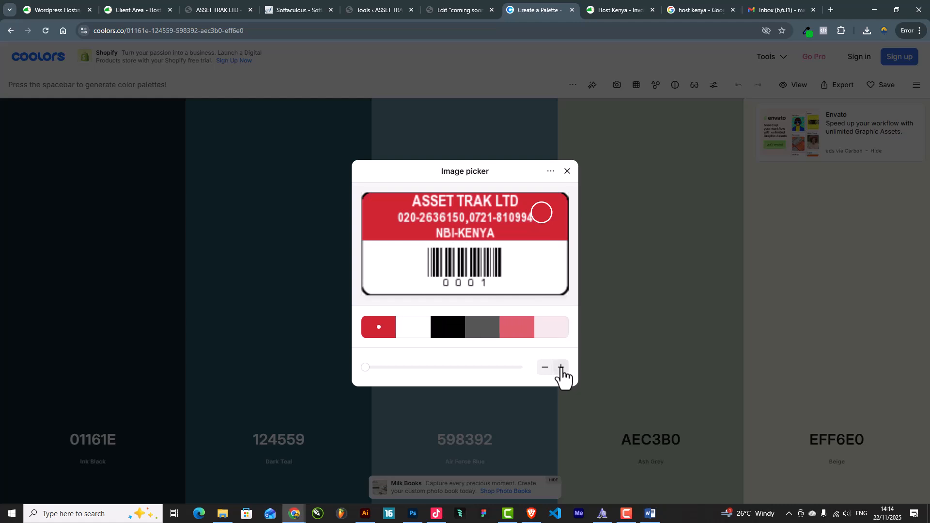
pyautogui.click(455, 333)
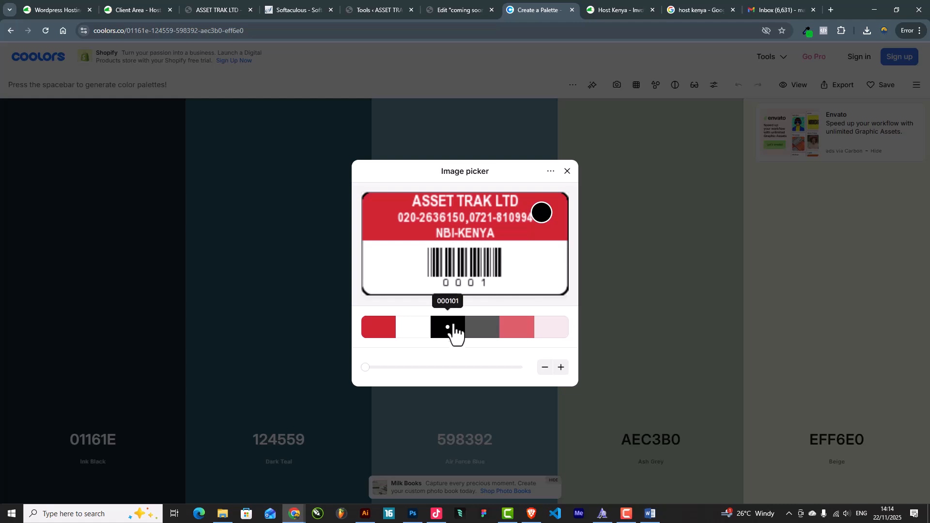
pyautogui.click(499, 274)
pyautogui.click(561, 368)
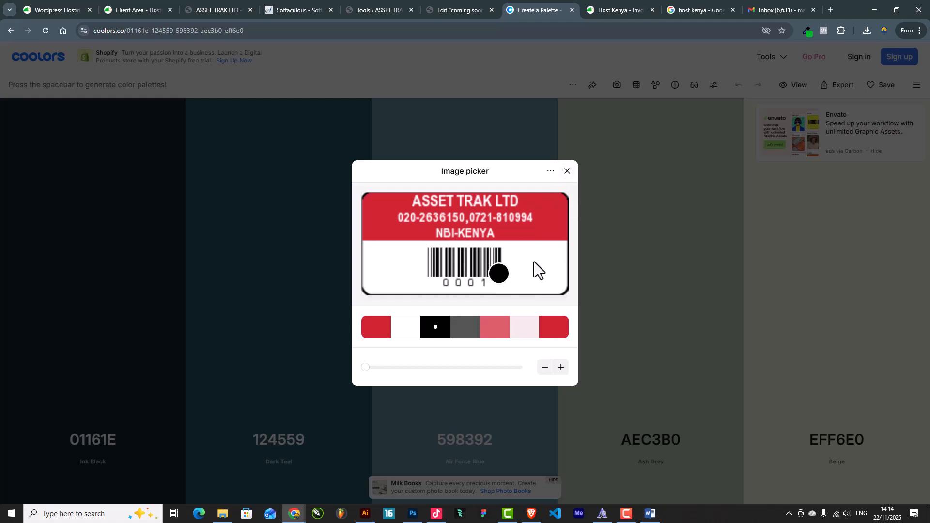
pyautogui.click(380, 327)
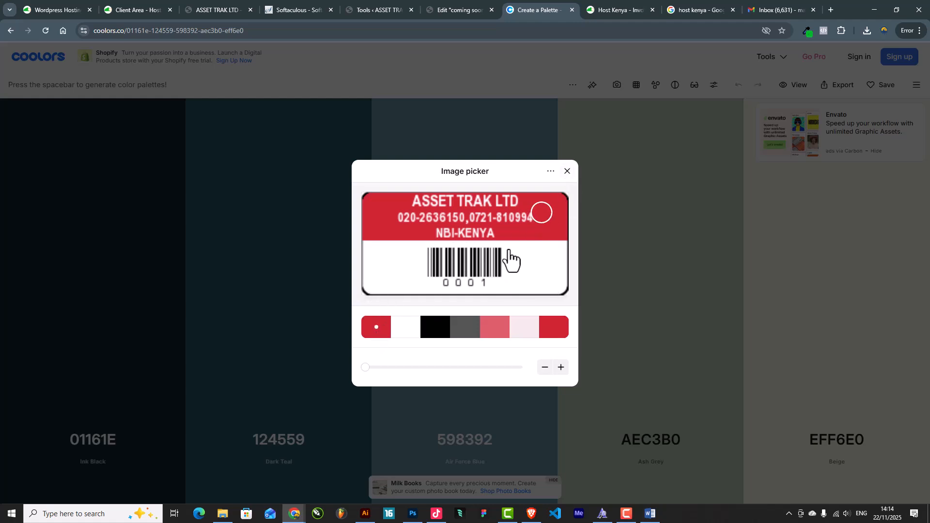
pyautogui.click(551, 172)
pyautogui.click(599, 197)
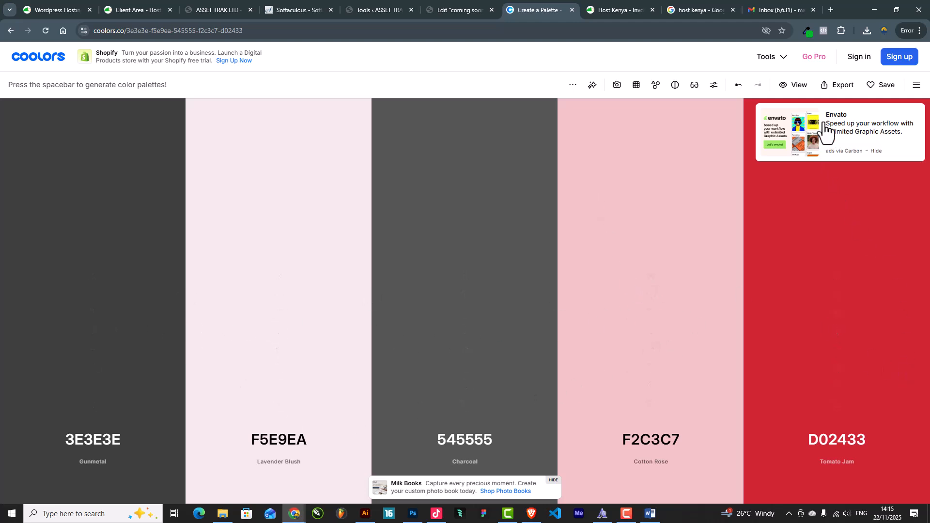
# Reload the ASSET TRAK logo into the Coolors image picker
pyautogui.click(617, 85)
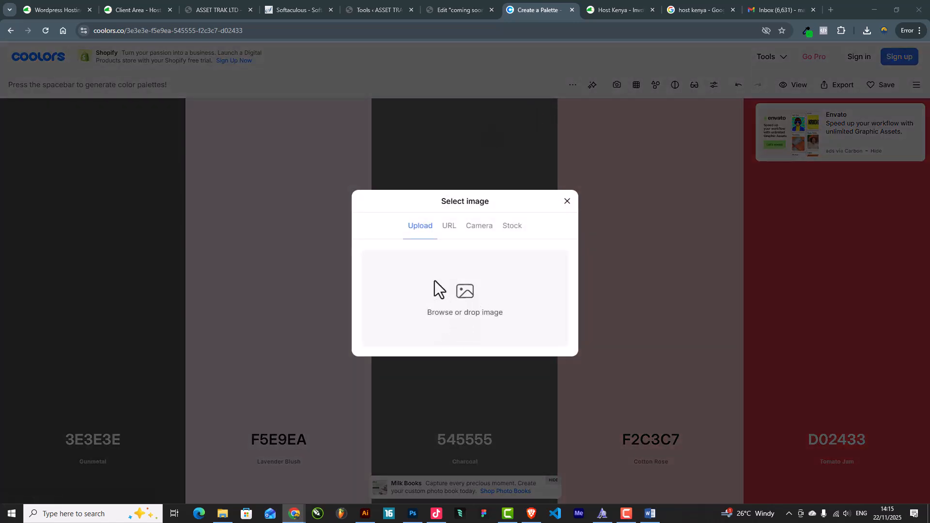
pyautogui.click(436, 286)
pyautogui.doubleClick(116, 84)
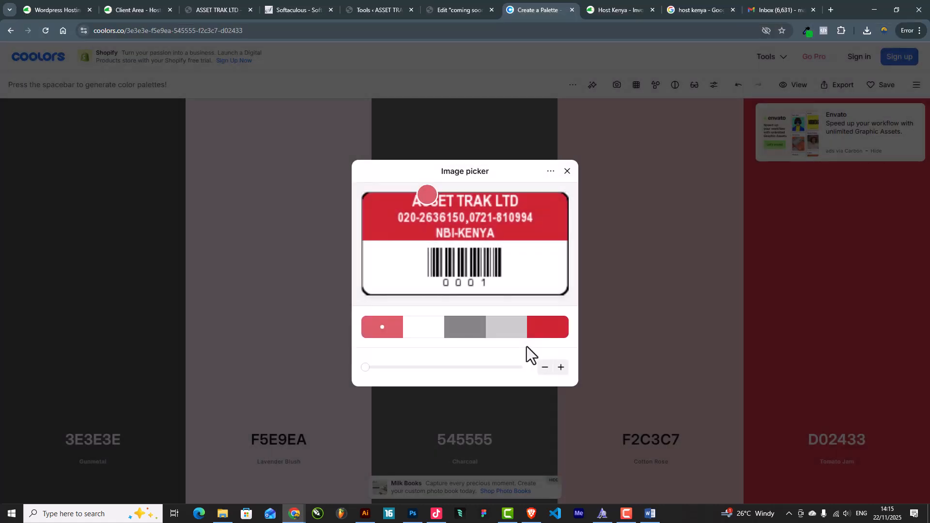
# Resample one swatch as barcode black and send the palette (DC5E69, FFFFFF, 1F2020, CDCDCD, D02433) to the generator
pyautogui.click(546, 328)
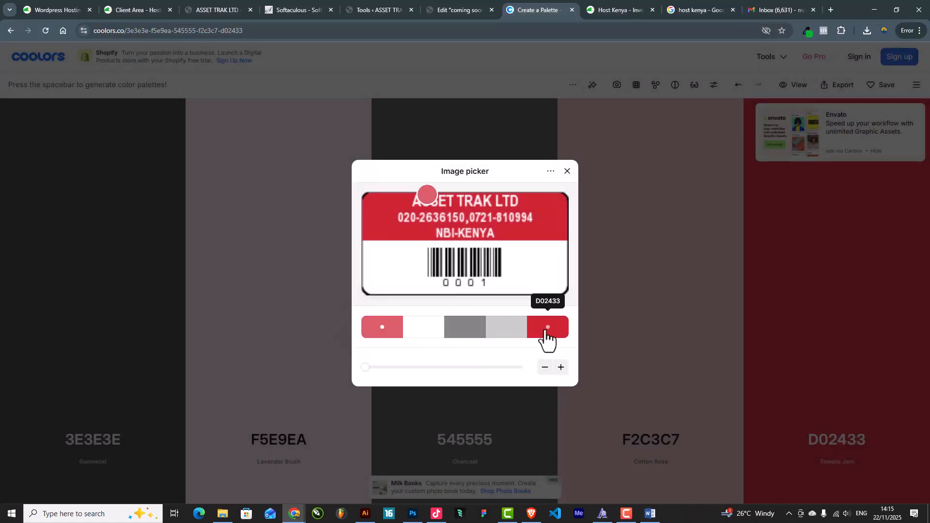
pyautogui.click(466, 328)
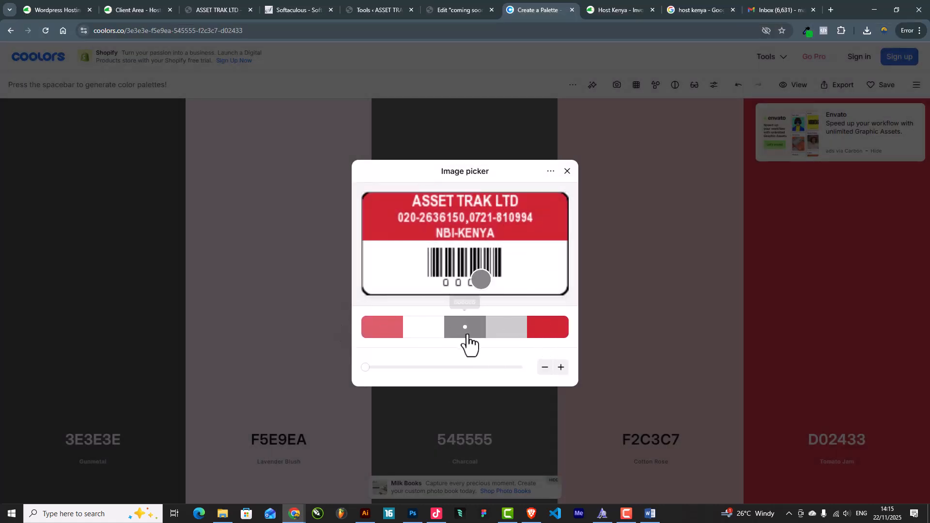
pyautogui.click(385, 328)
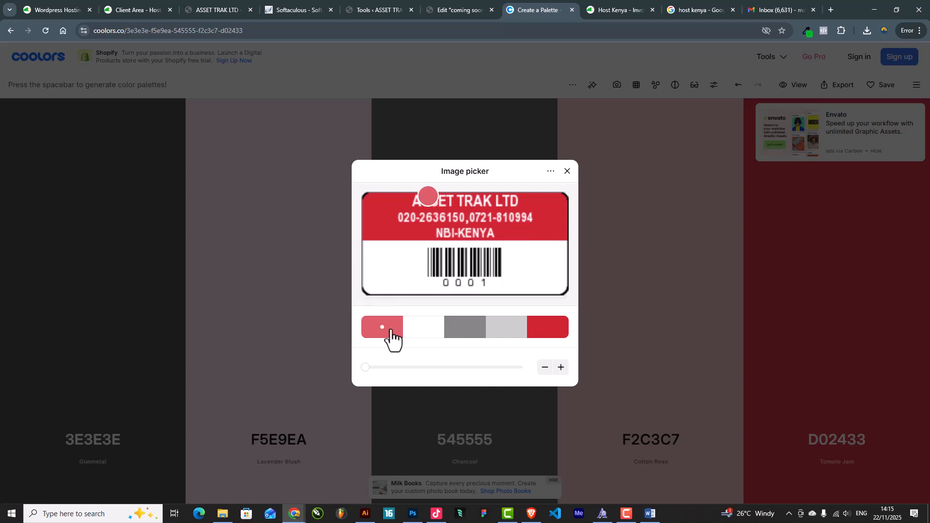
pyautogui.click(468, 332)
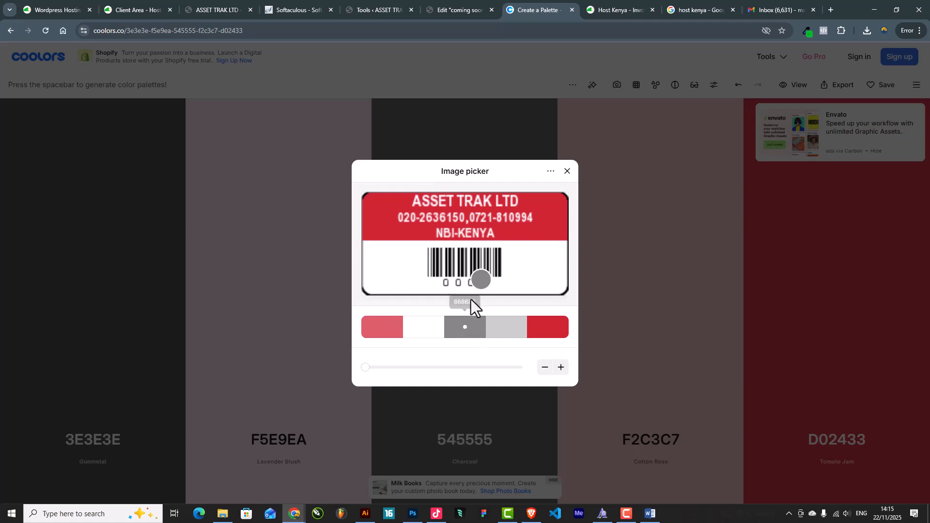
pyautogui.click(473, 257)
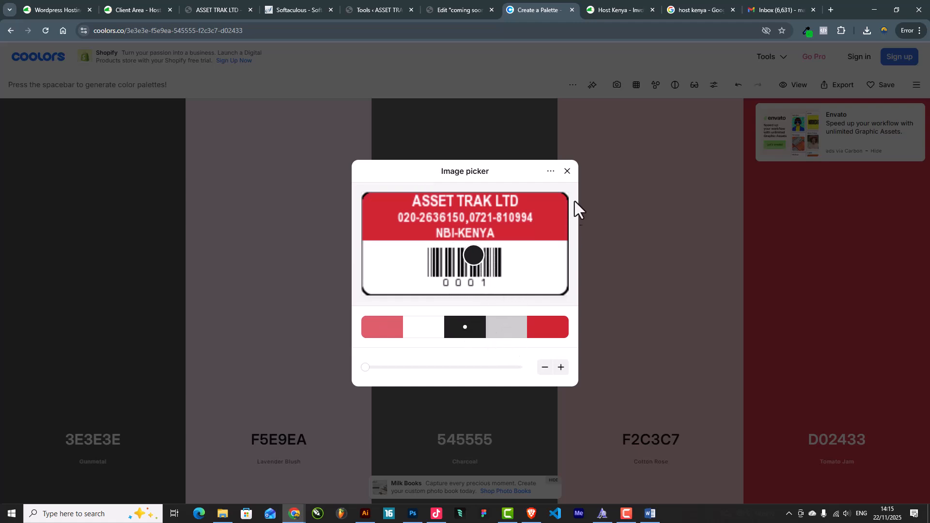
pyautogui.click(550, 172)
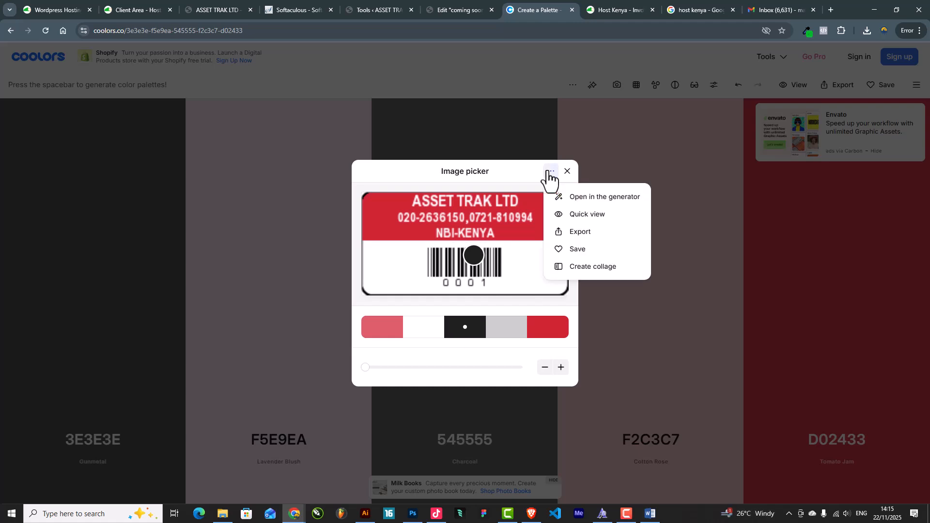
pyautogui.click(585, 198)
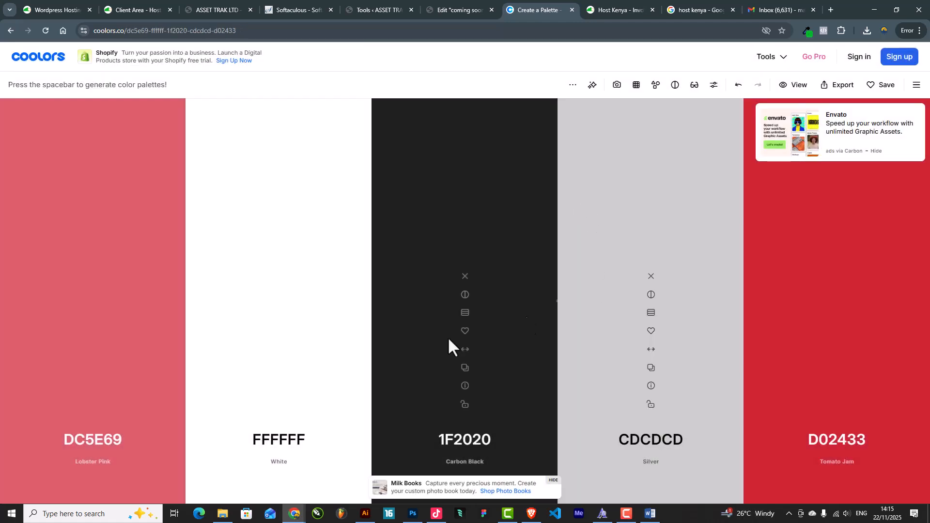
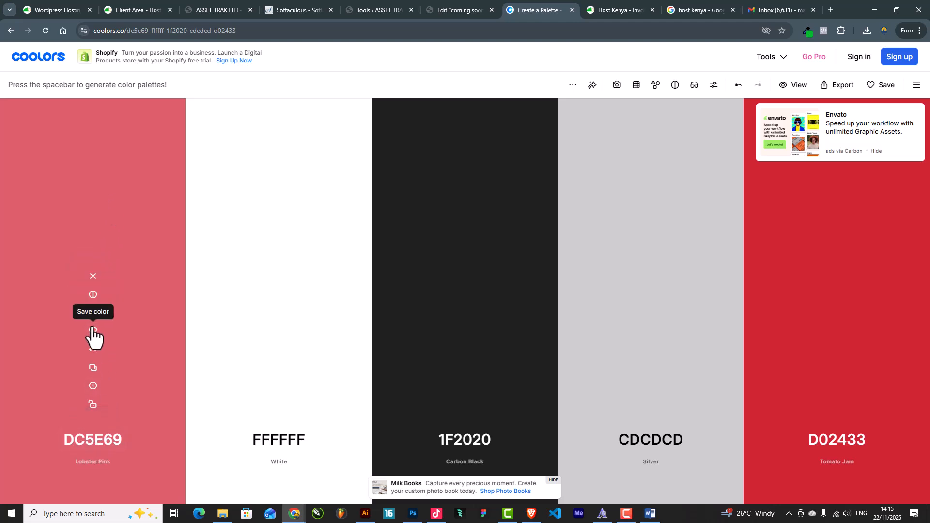
# Copy the Tomato Jam hex code D02433 from the five-colour Coolors palette
pyautogui.click(92, 367)
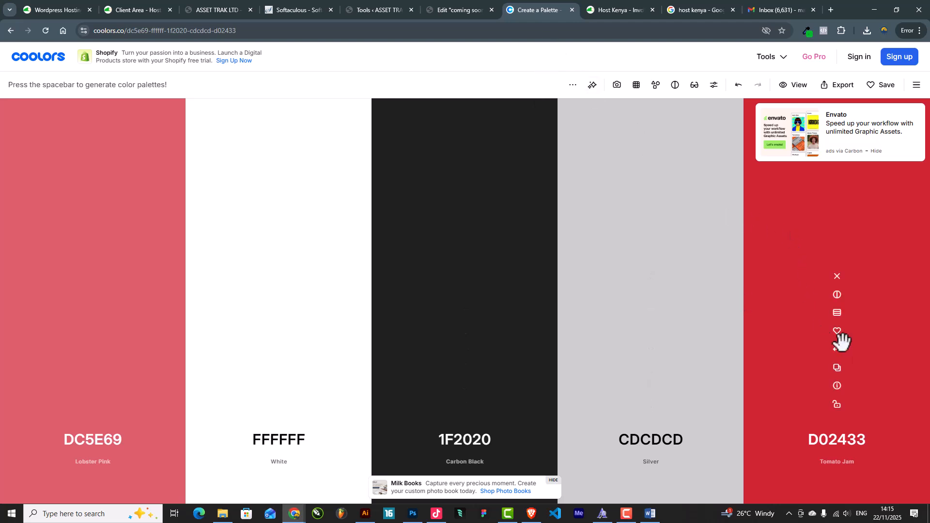
pyautogui.click(837, 368)
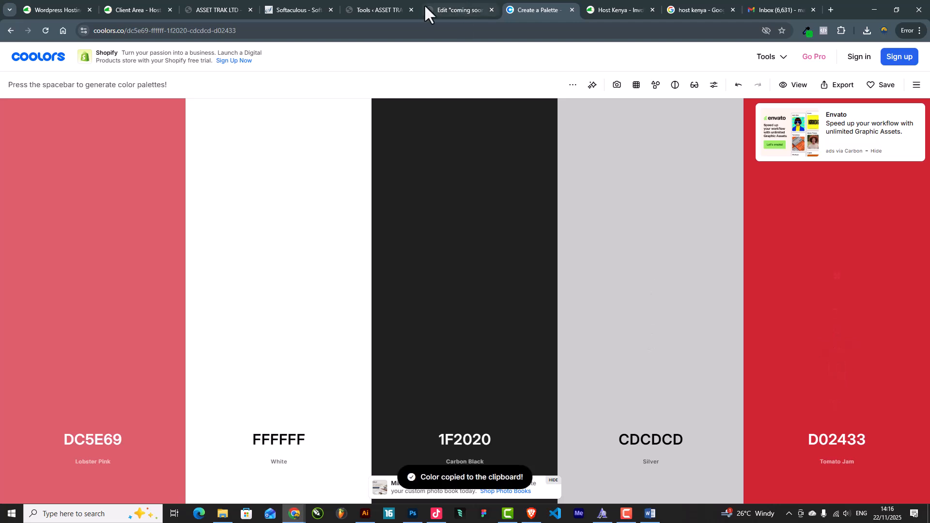
# Paste D02433 as the Primary global colour in Site Settings
pyautogui.click(452, 7)
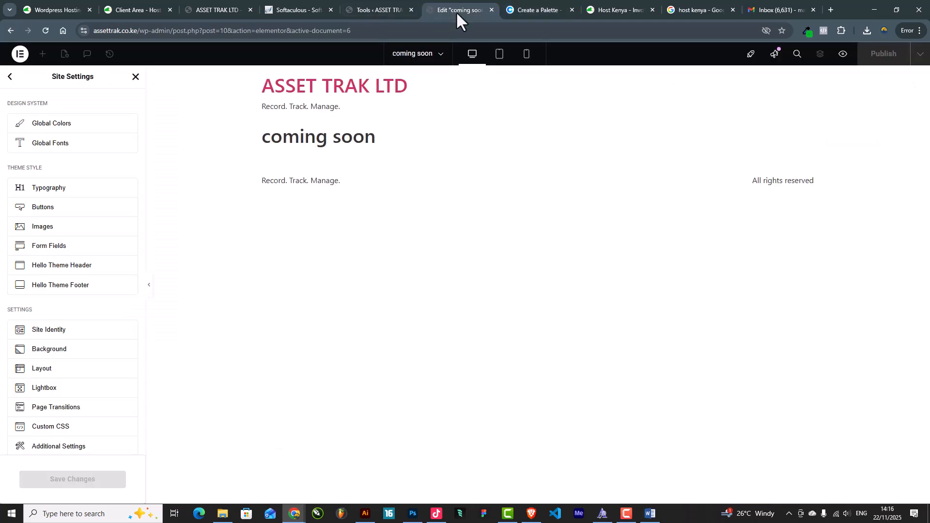
pyautogui.click(47, 127)
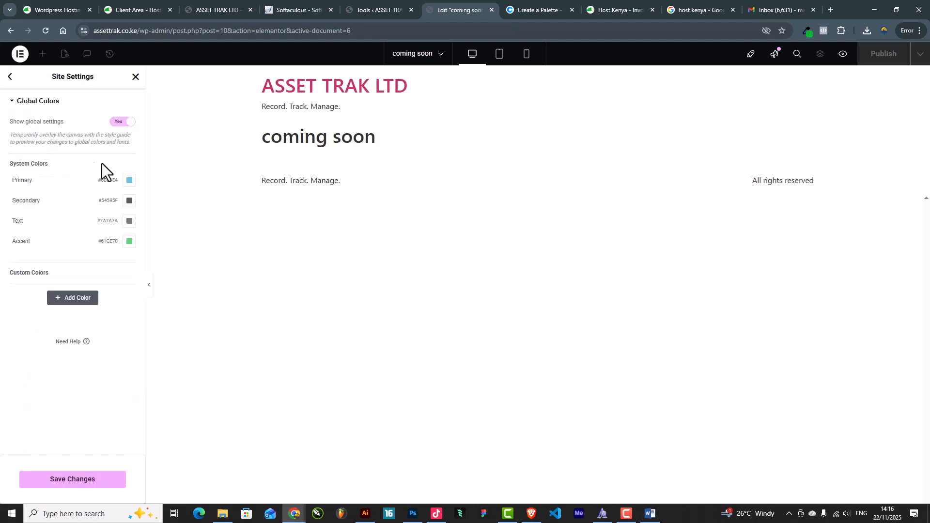
pyautogui.click(129, 181)
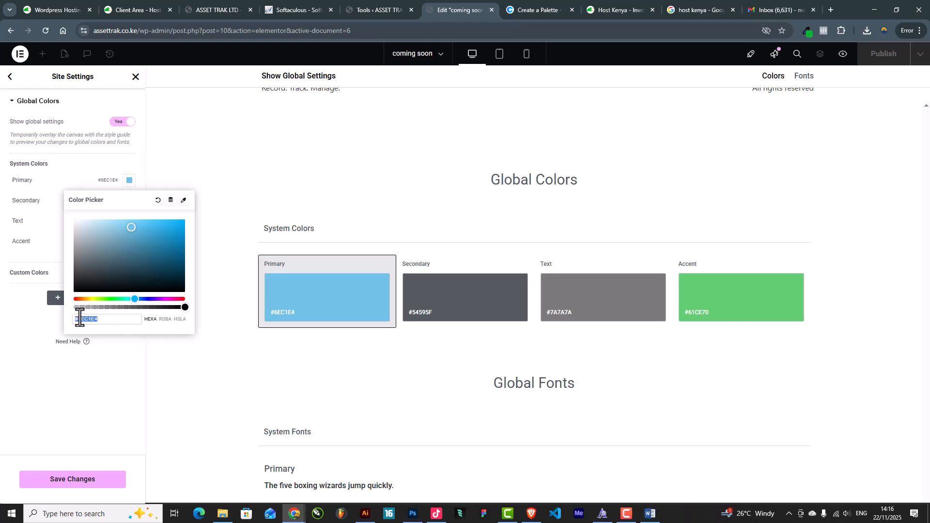
pyautogui.hotkey('ctrl', 'v')
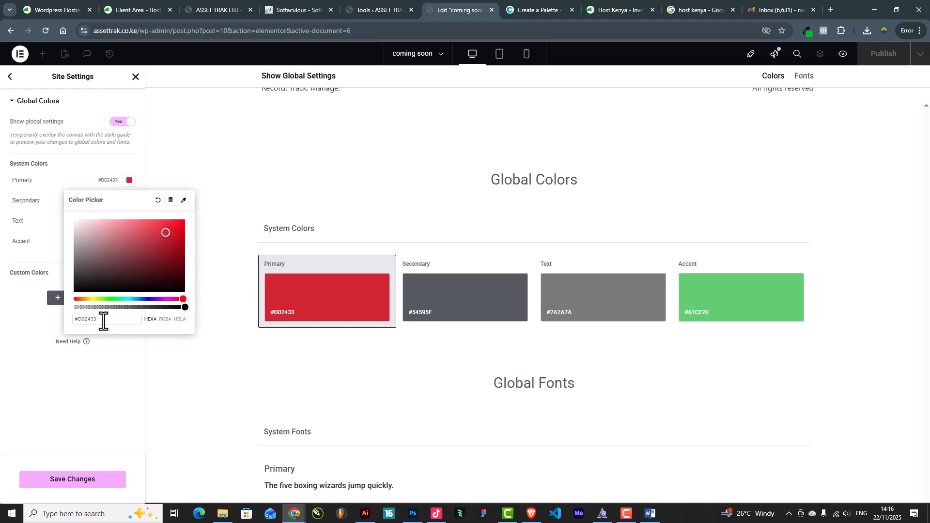
pyautogui.click(85, 397)
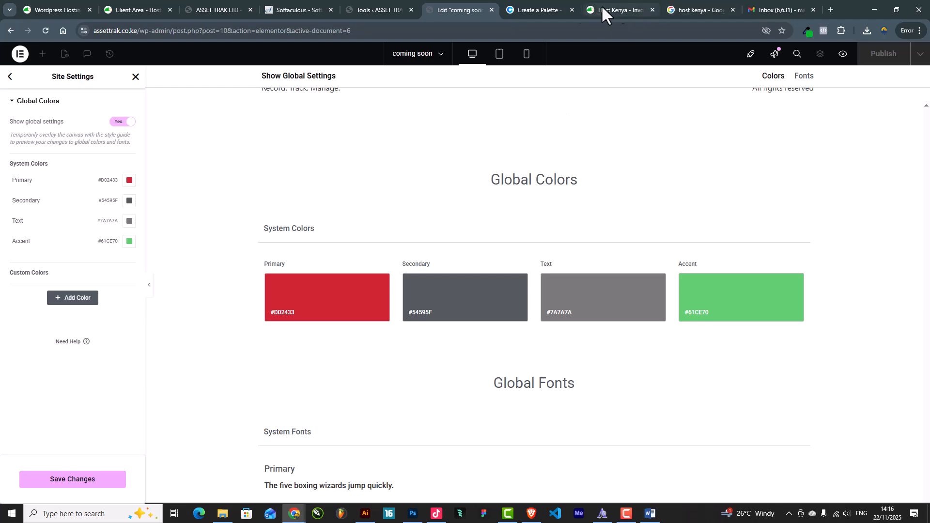
# Copy Carbon Black 1F2020 from Coolors and set it as the Text global colour
pyautogui.click(521, 9)
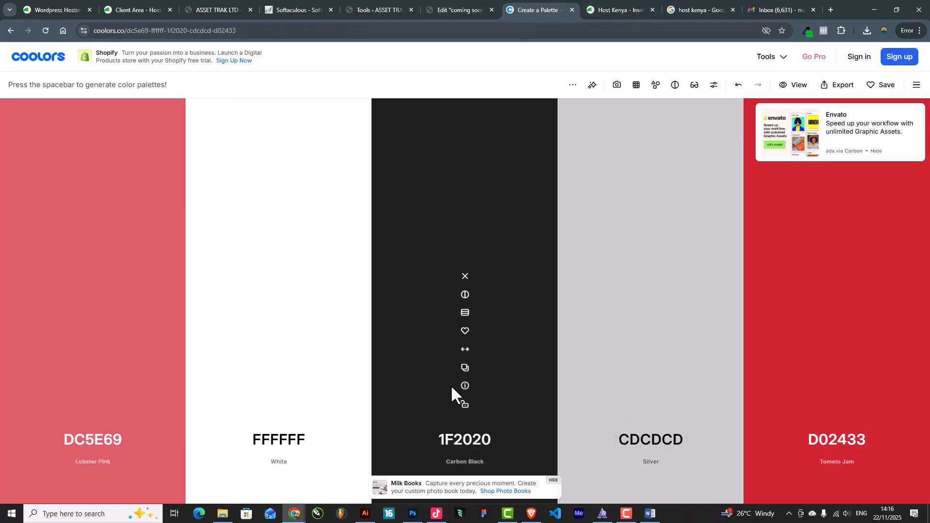
pyautogui.click(464, 373)
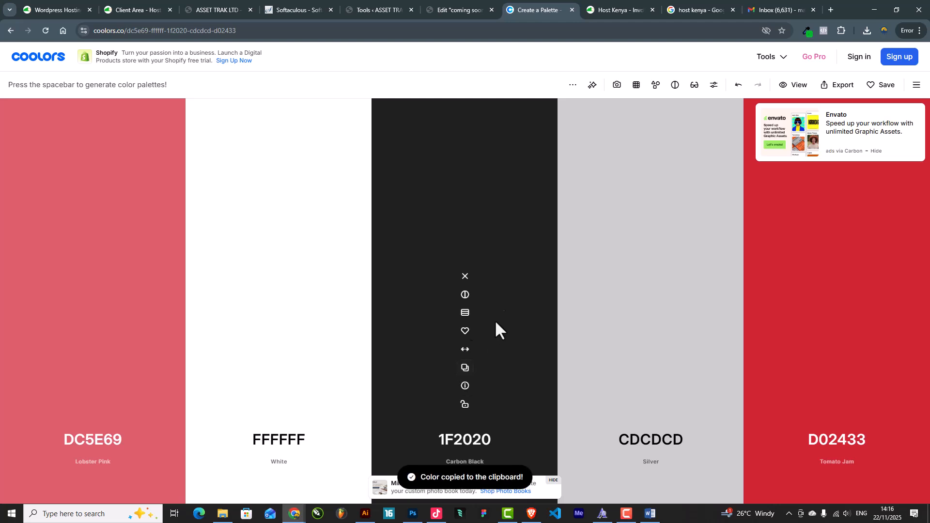
pyautogui.click(484, 12)
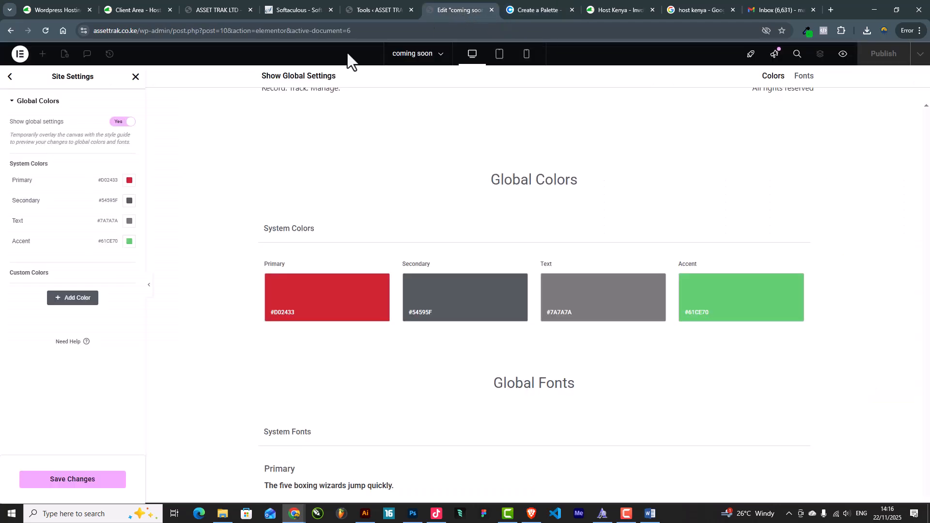
pyautogui.click(129, 222)
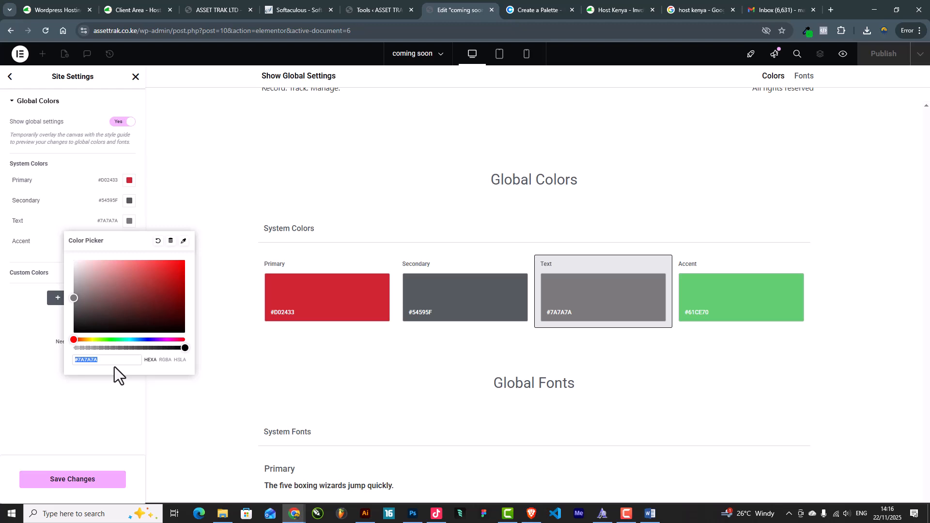
pyautogui.hotkey('ctrl', 'v')
pyautogui.click(68, 417)
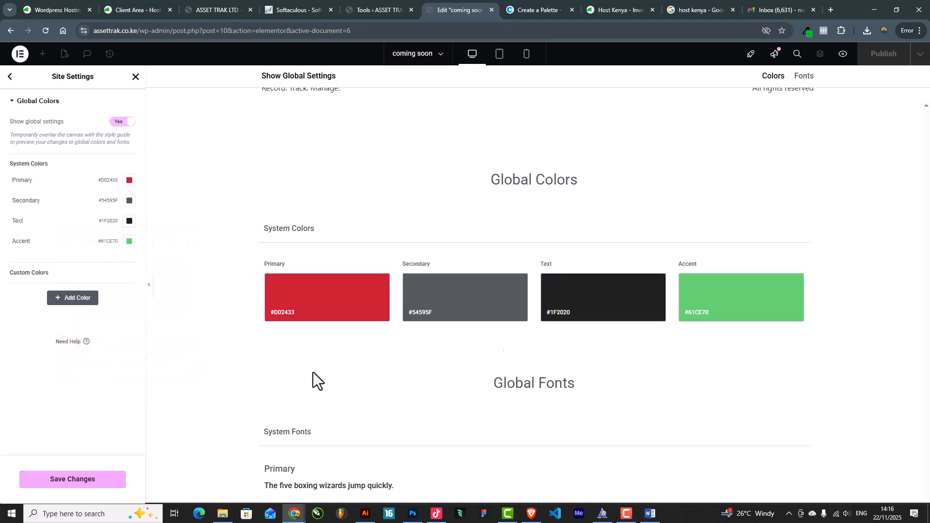
# Copy Lobster Pink DC5E69 from Coolors and set it as the Secondary global colour
pyautogui.click(523, 7)
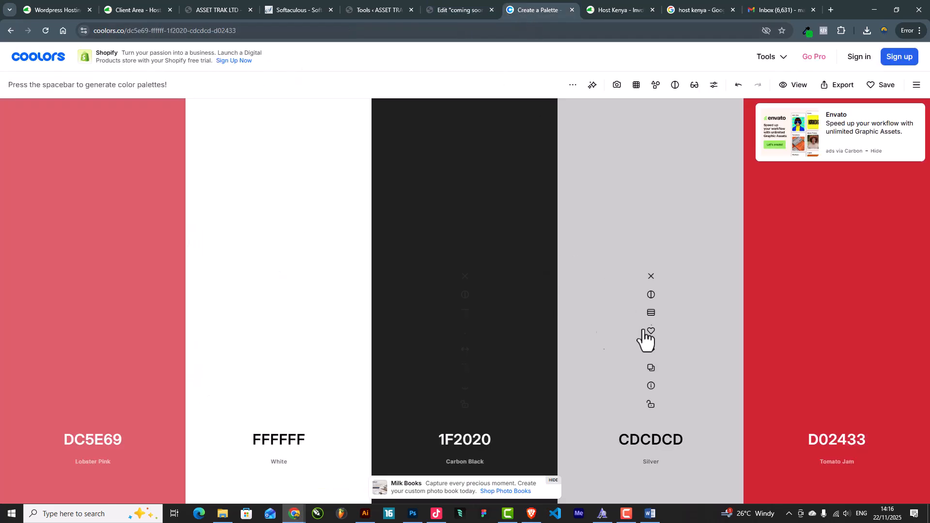
pyautogui.click(93, 368)
pyautogui.click(435, 10)
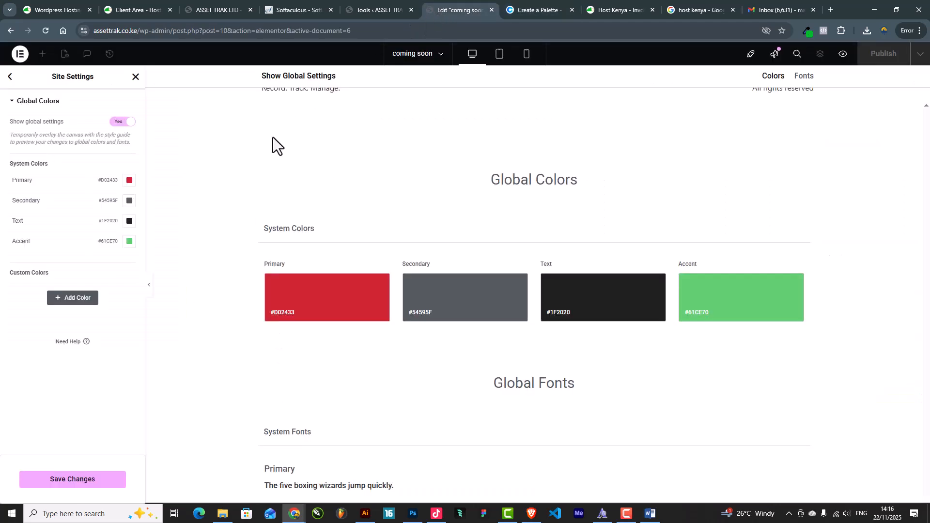
pyautogui.click(438, 311)
pyautogui.hotkey('ctrl', 'v')
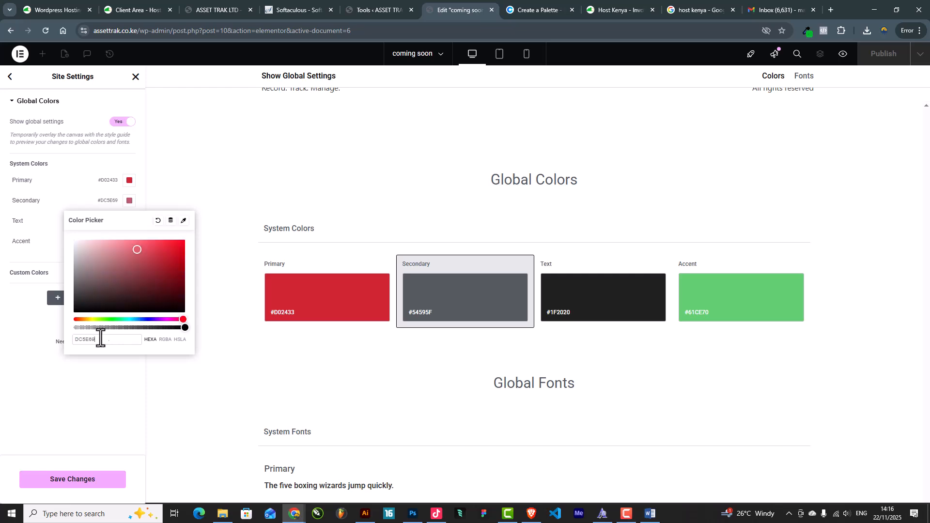
pyautogui.click(100, 388)
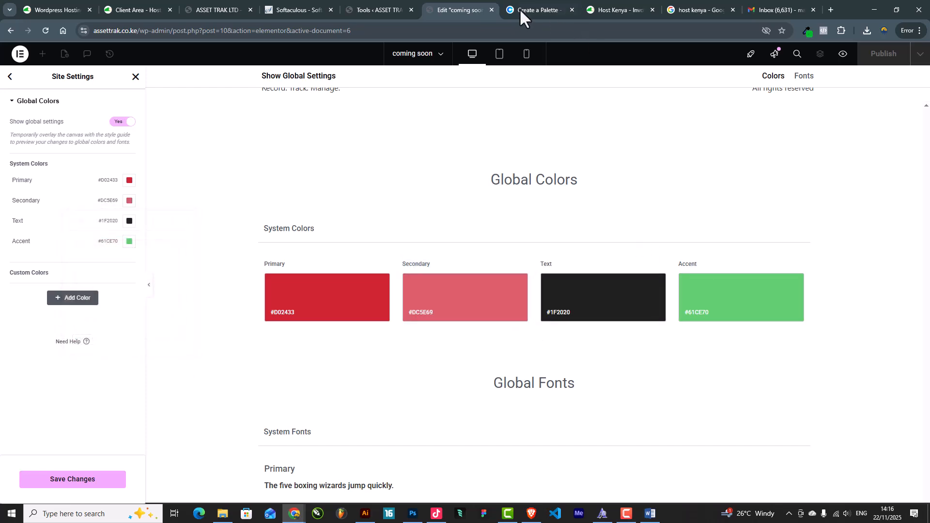
# Copy Silver CDCDCD from Coolors and paste it into the Accent global colour
pyautogui.click(384, 9)
pyautogui.click(457, 13)
pyautogui.click(526, 8)
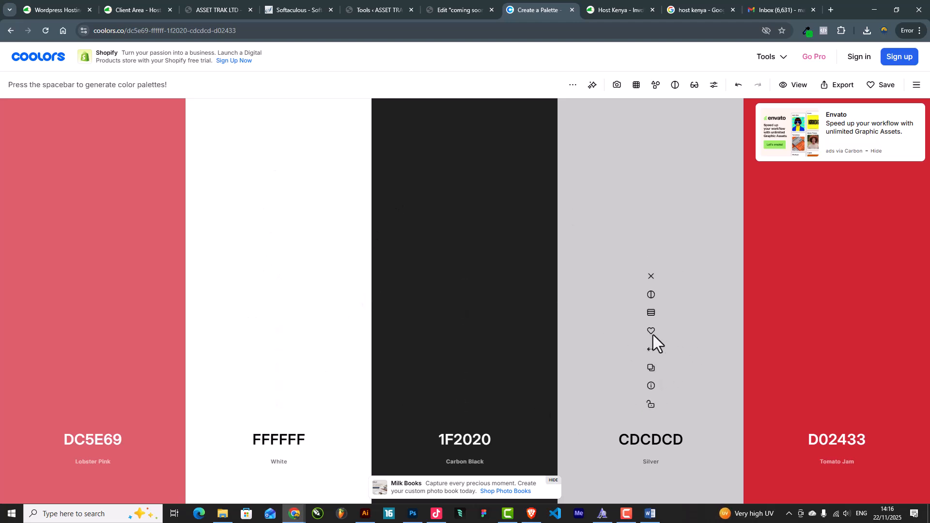
pyautogui.click(653, 368)
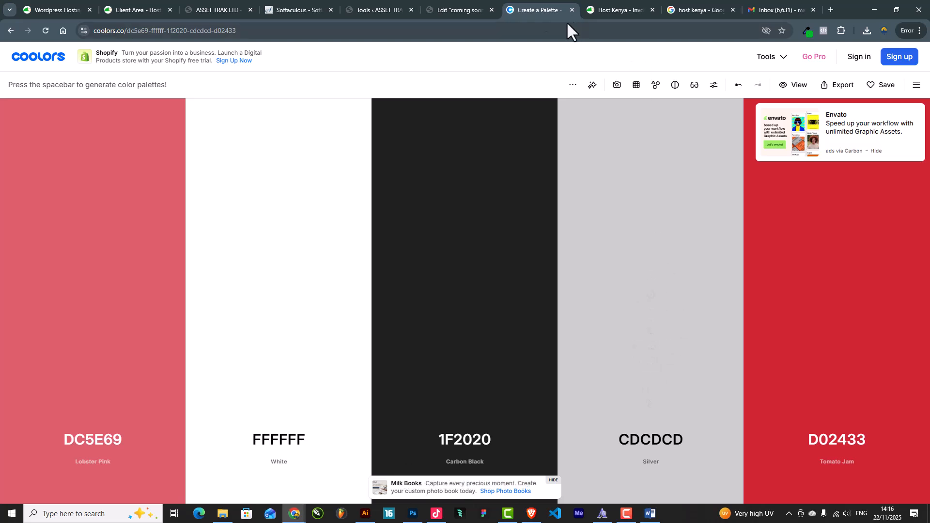
pyautogui.click(460, 10)
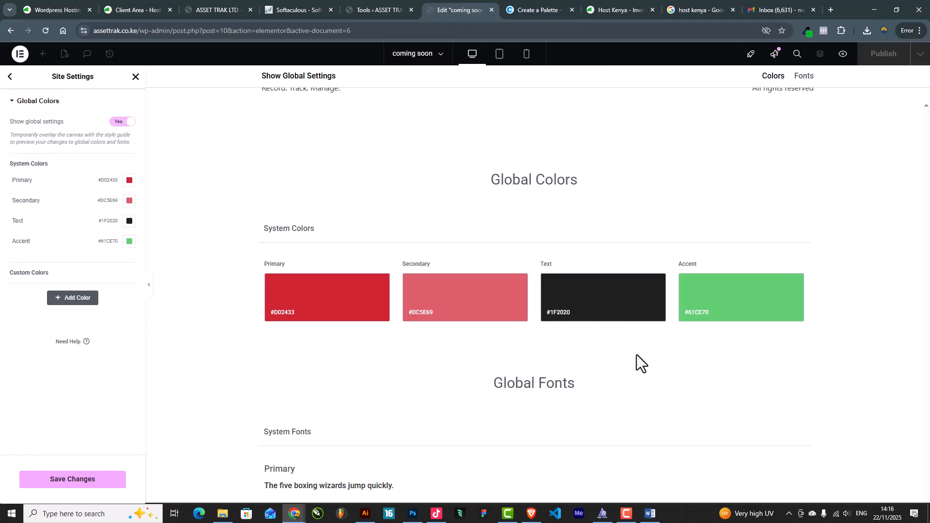
pyautogui.click(722, 310)
pyautogui.tripleClick(122, 380)
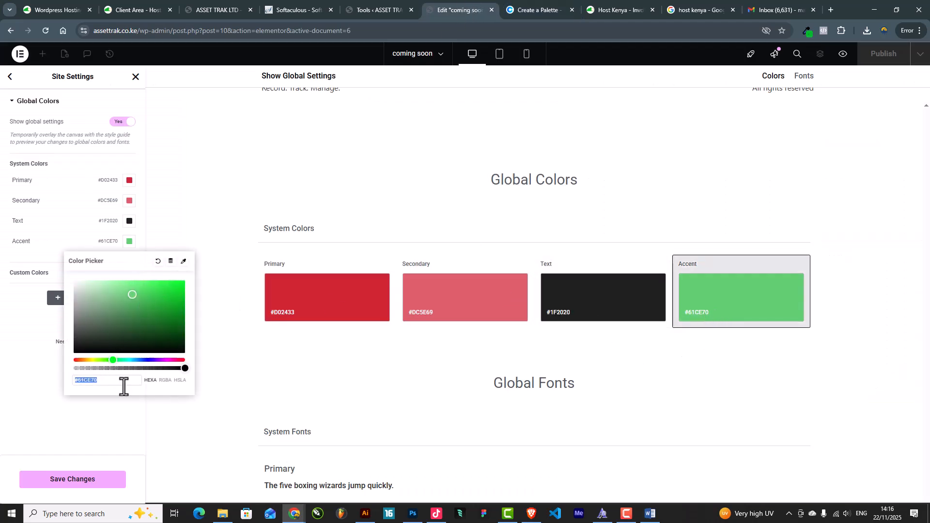
pyautogui.hotkey('ctrl', 'v')
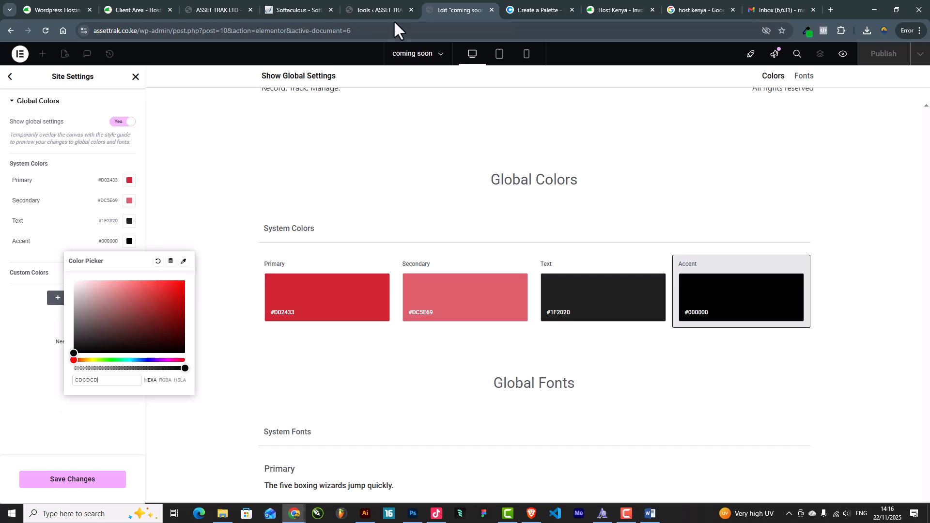
# Re-copy CDCDCD, make the Accent colour take it, and save the global colours
pyautogui.click(379, 11)
pyautogui.click(455, 6)
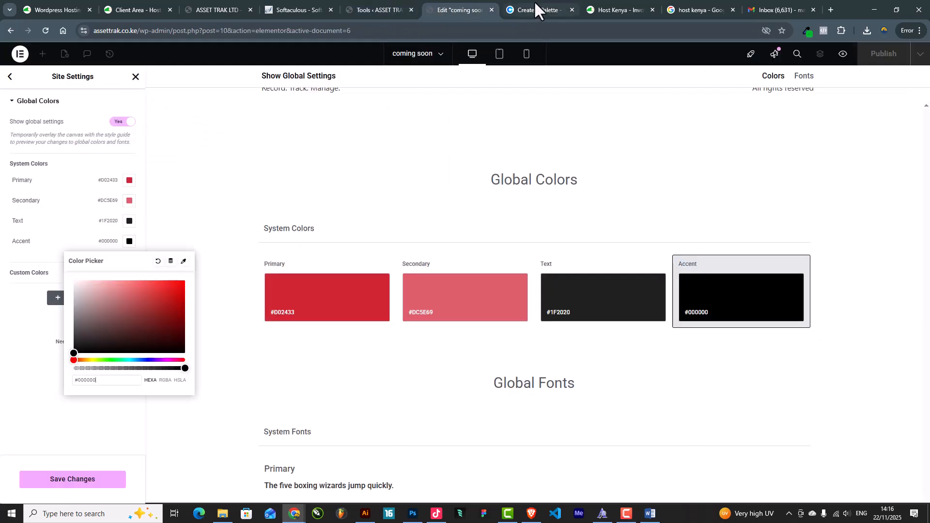
pyautogui.click(533, 4)
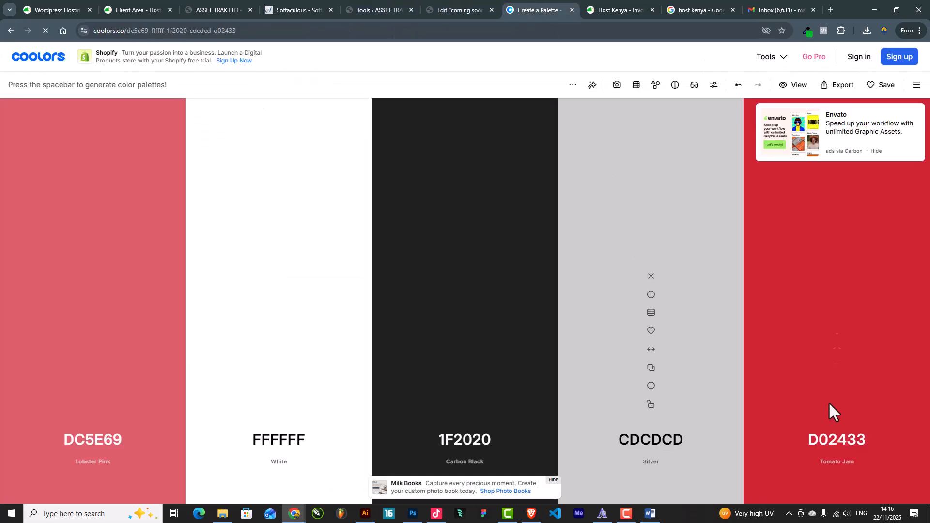
pyautogui.click(652, 369)
pyautogui.click(652, 368)
pyautogui.click(477, 3)
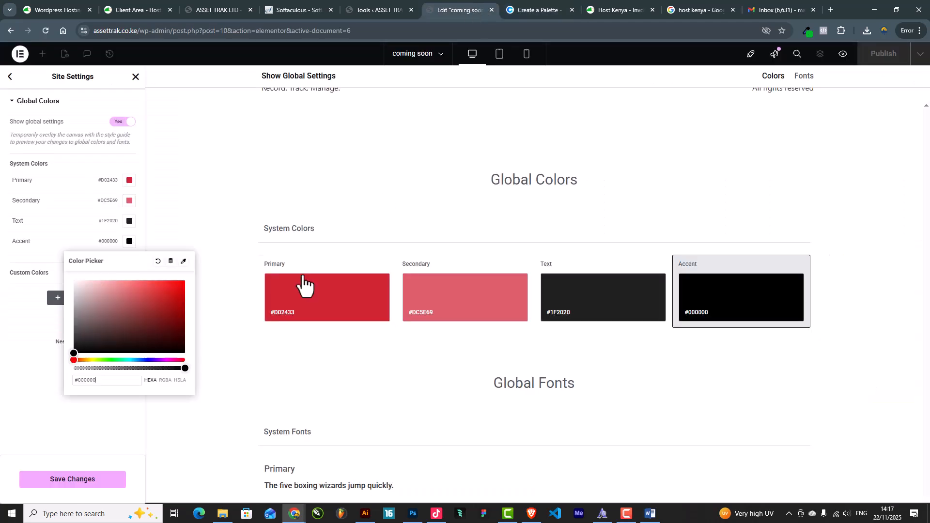
pyautogui.moveTo(106, 383); pyautogui.dragTo(27, 383)
pyautogui.hotkey('ctrl', 'v')
pyautogui.click(77, 401)
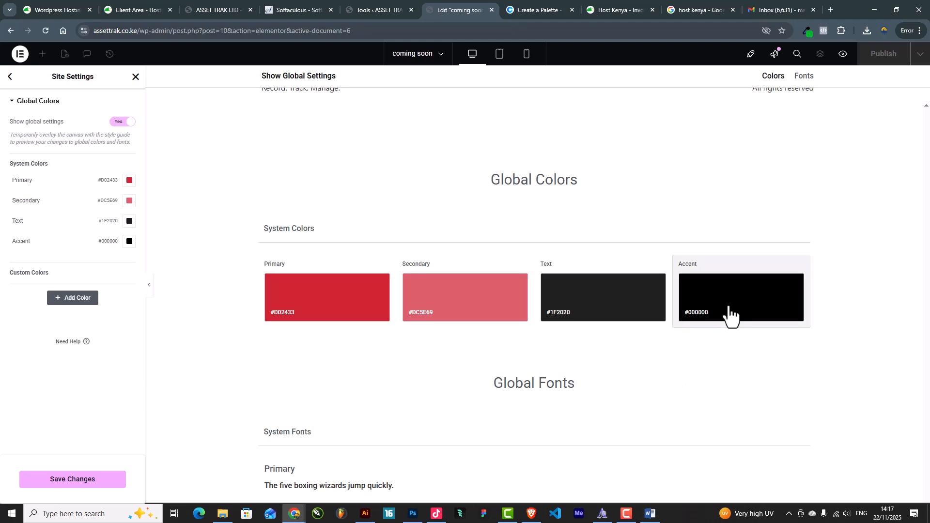
pyautogui.click(670, 315)
pyautogui.tripleClick(96, 386)
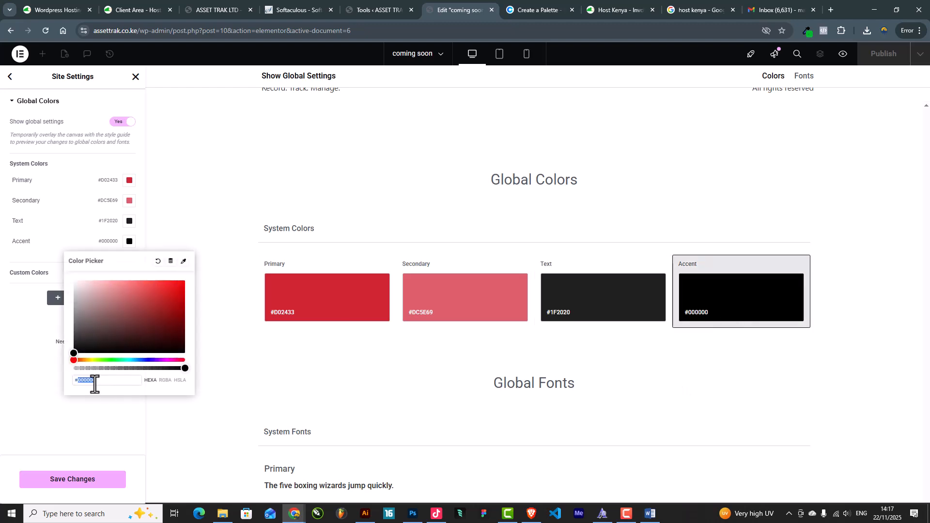
pyautogui.hotkey('ctrl', 'v')
pyautogui.click(95, 415)
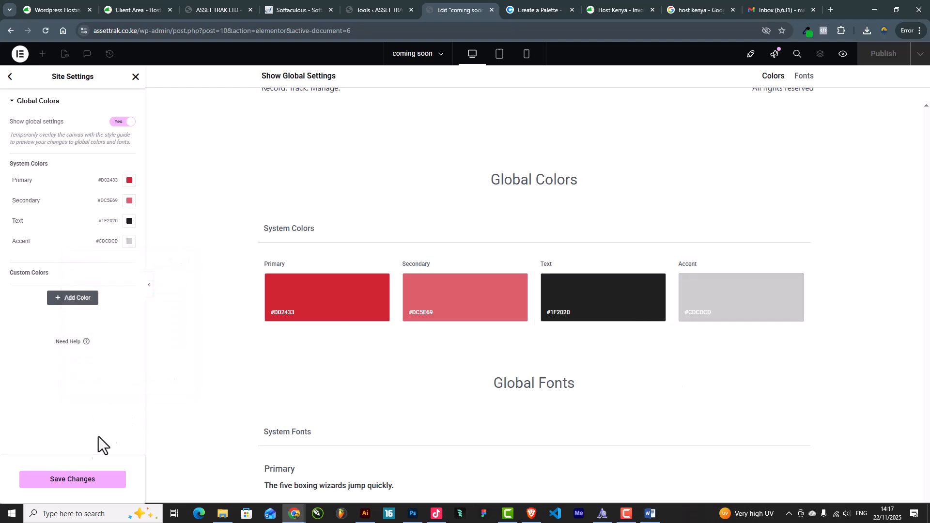
pyautogui.click(72, 483)
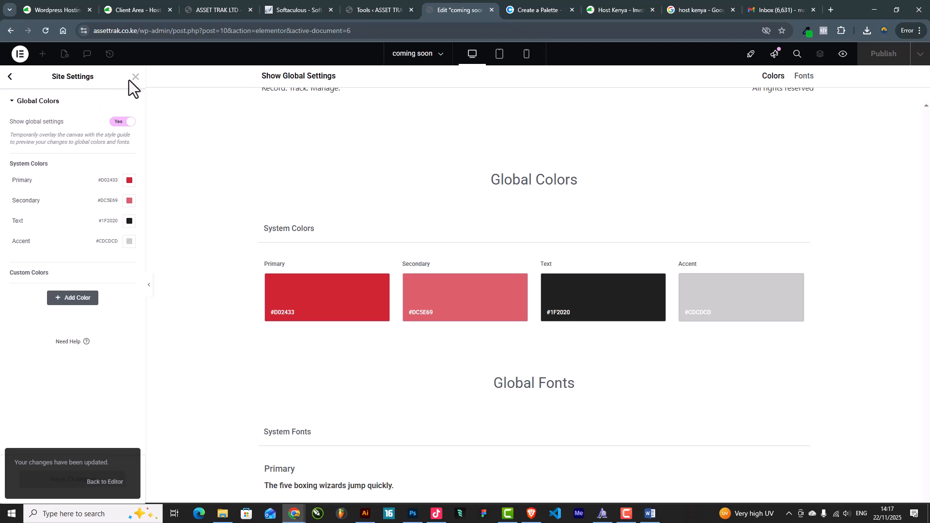
# Set the Primary global font family to DM Sans
pyautogui.click(10, 76)
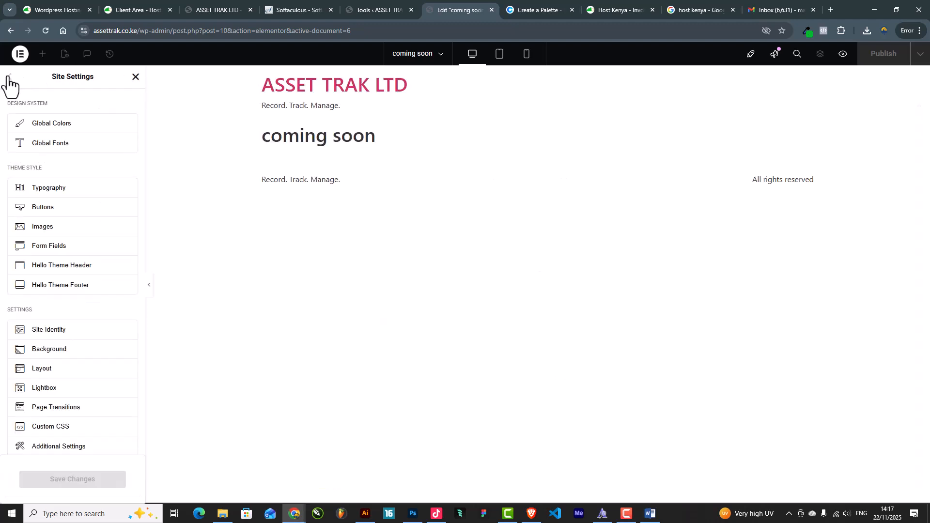
pyautogui.click(74, 145)
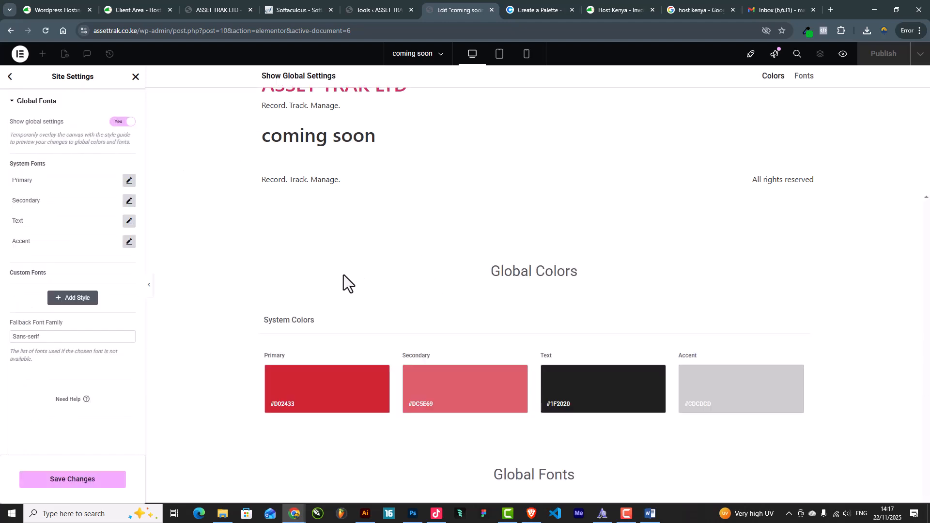
pyautogui.click(128, 182)
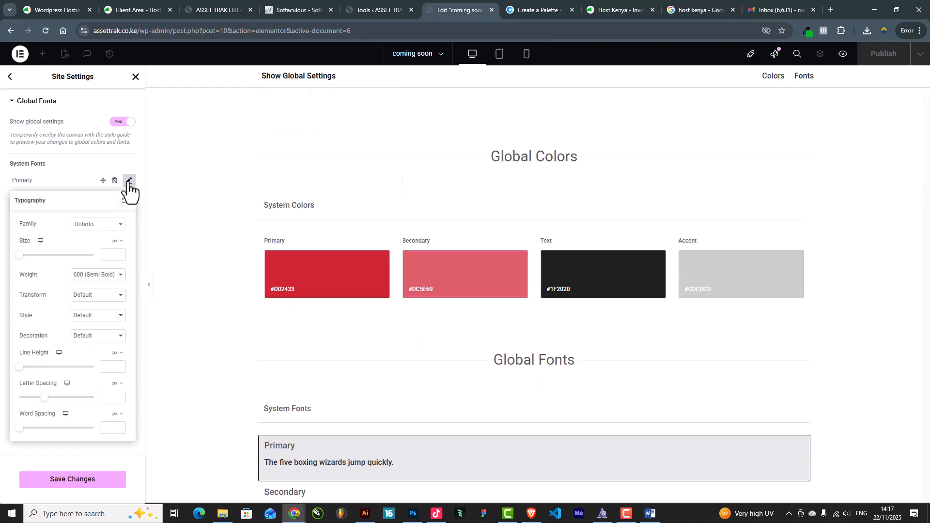
pyautogui.click(106, 225)
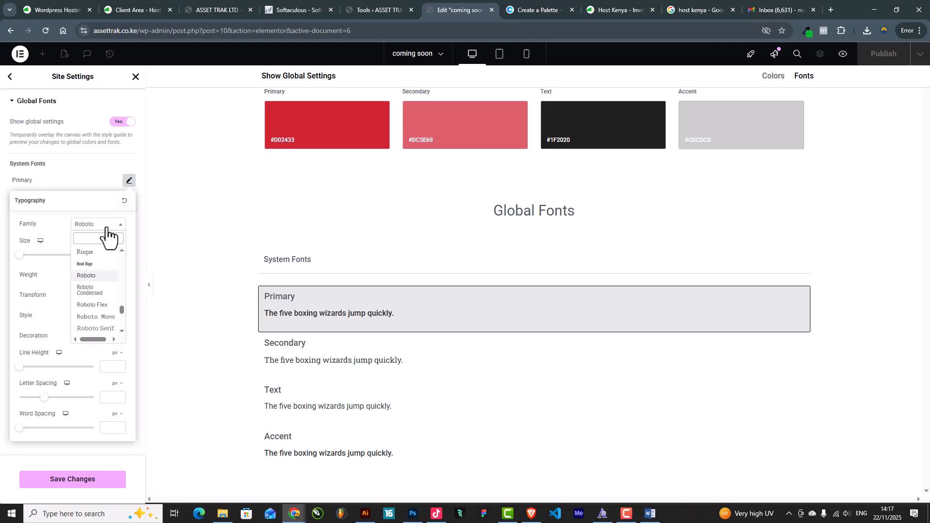
pyautogui.write('aventa')
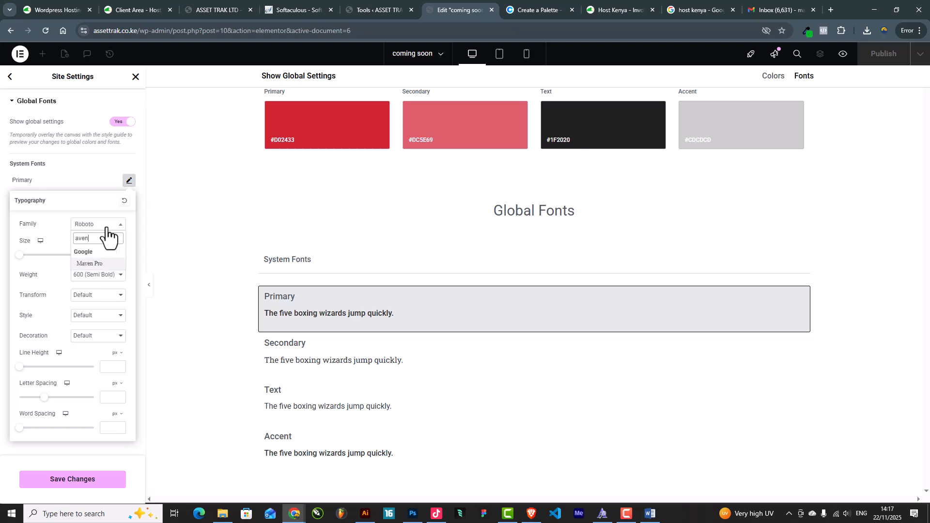
pyautogui.press('BackSpace')
pyautogui.press('BackSpace')
pyautogui.press('BackSpace')
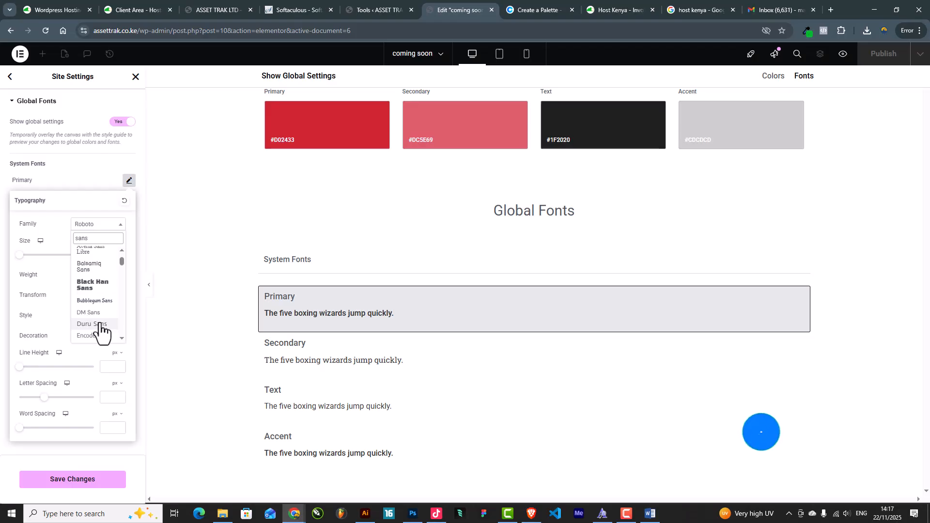
pyautogui.click(99, 380)
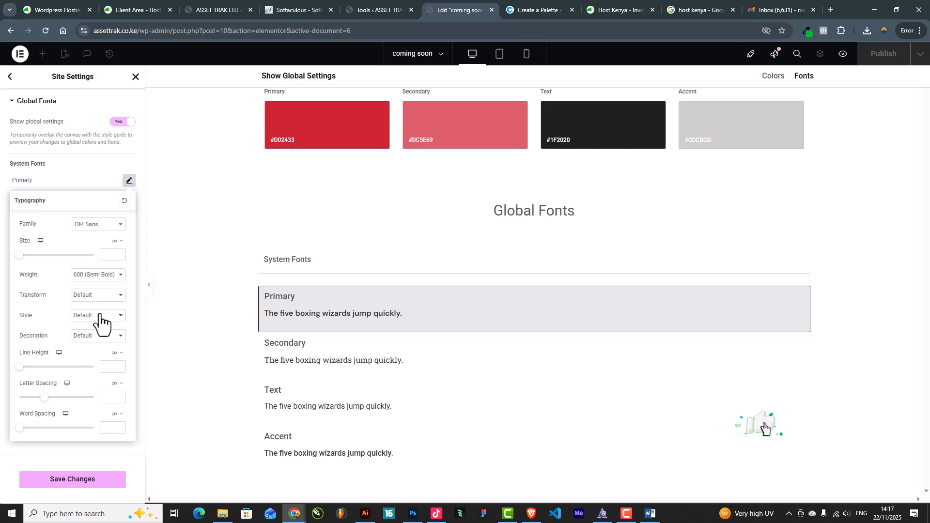
pyautogui.click(85, 173)
# Set the Secondary global font to DM Sans and recheck the Primary and Secondary fonts
pyautogui.click(129, 201)
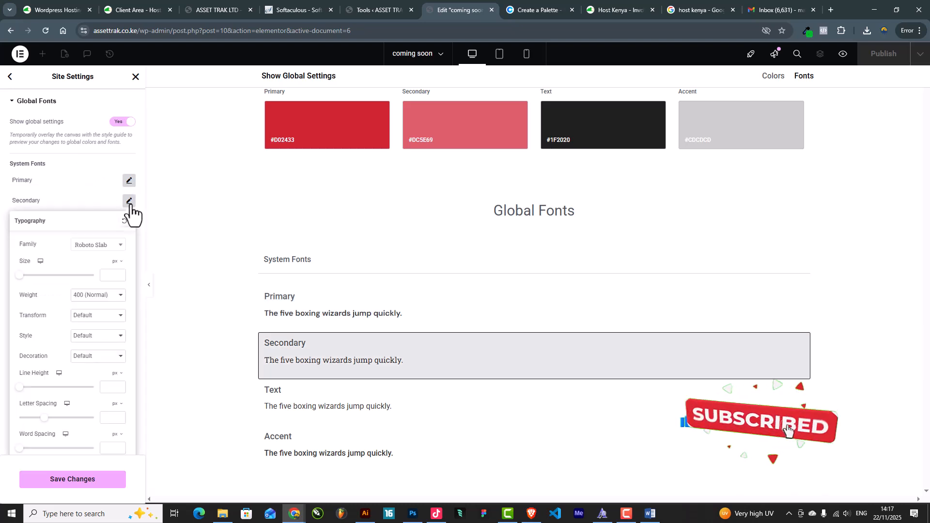
pyautogui.click(102, 245)
pyautogui.write('dm s')
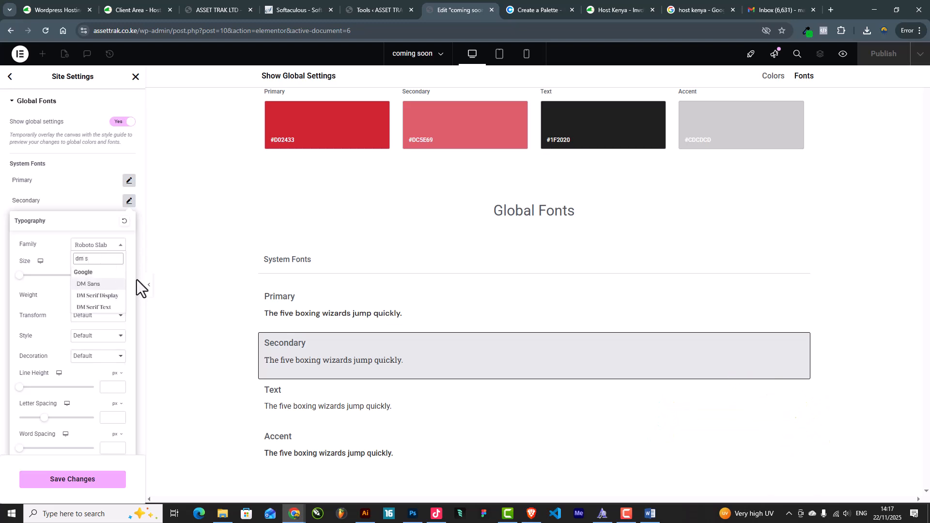
pyautogui.click(95, 285)
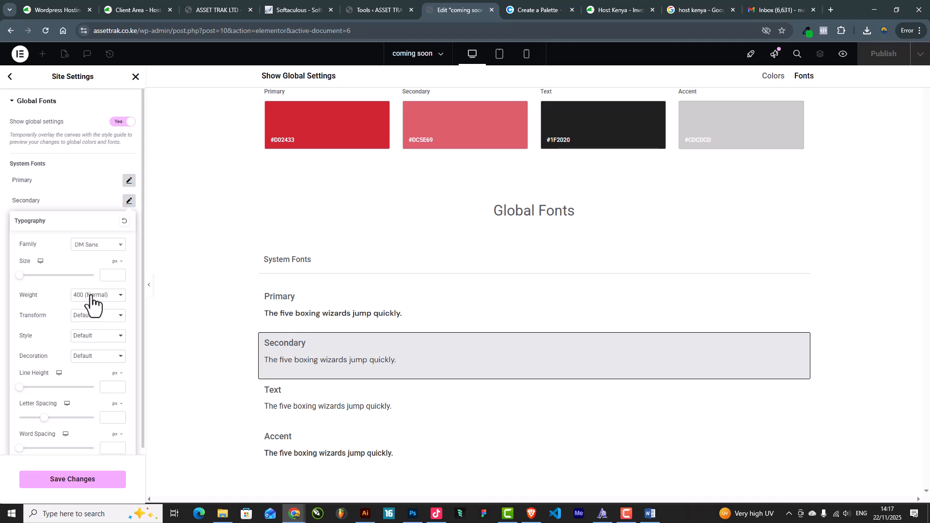
pyautogui.click(129, 181)
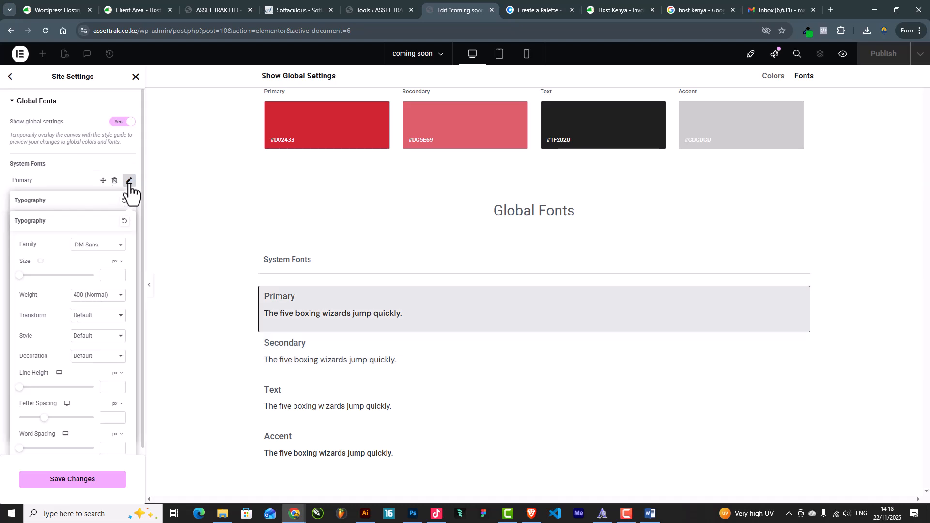
pyautogui.click(129, 181)
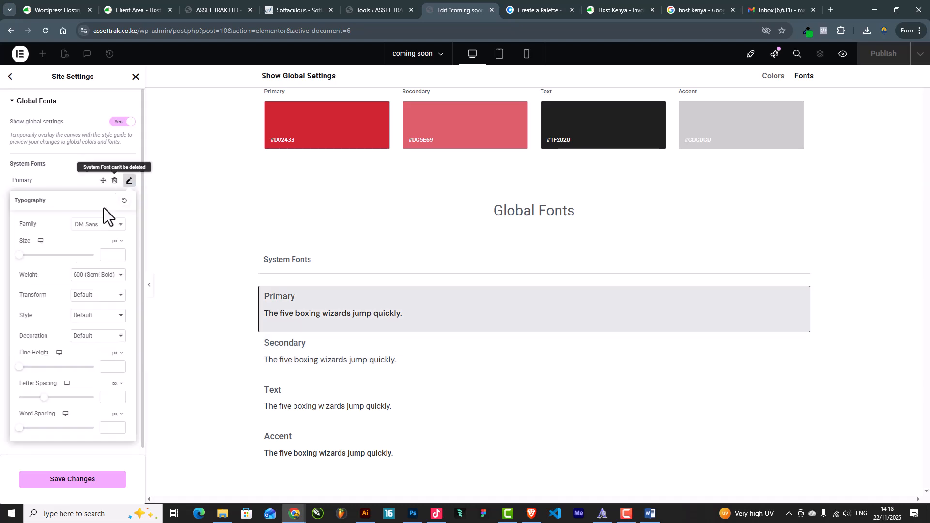
pyautogui.click(73, 180)
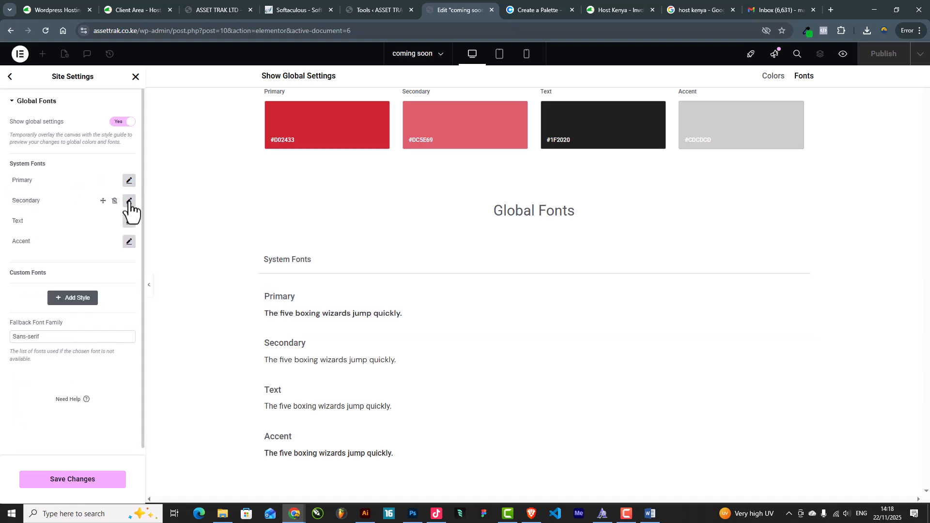
pyautogui.click(129, 201)
pyautogui.click(82, 187)
# Set the Text global font to DM Sans with weight 300 Light
pyautogui.click(129, 221)
pyautogui.click(88, 317)
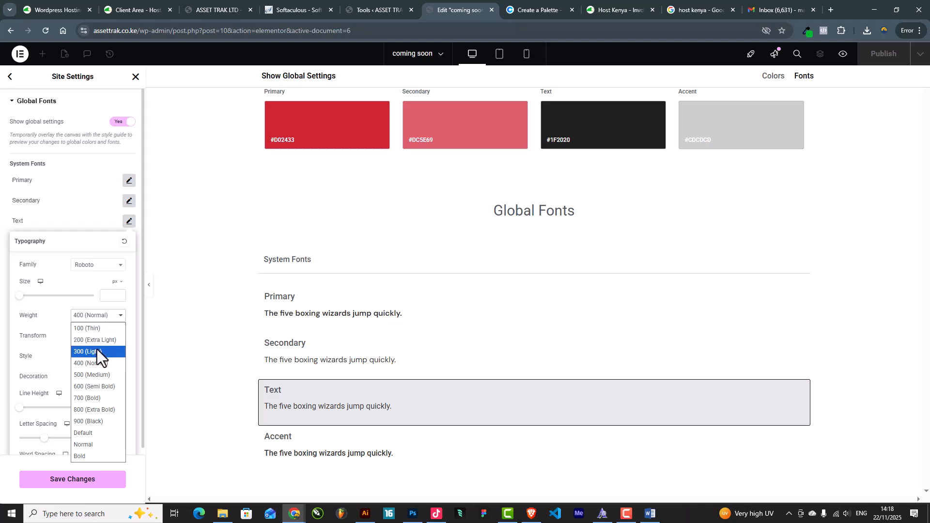
pyautogui.click(97, 350)
pyautogui.click(100, 267)
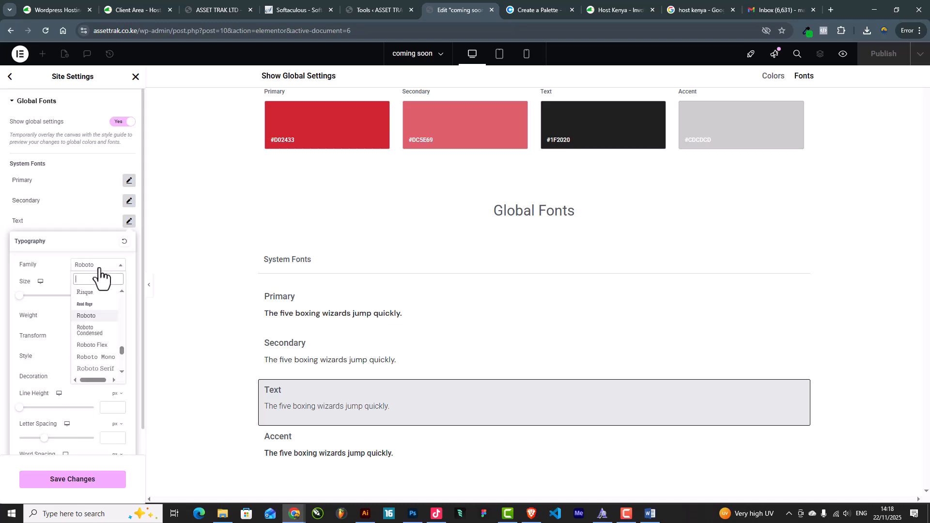
pyautogui.write('dm s')
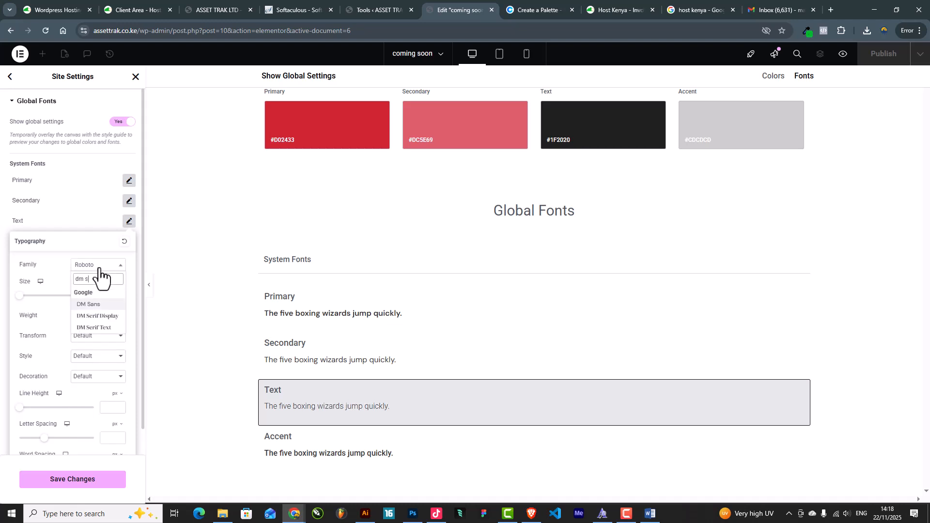
pyautogui.click(94, 305)
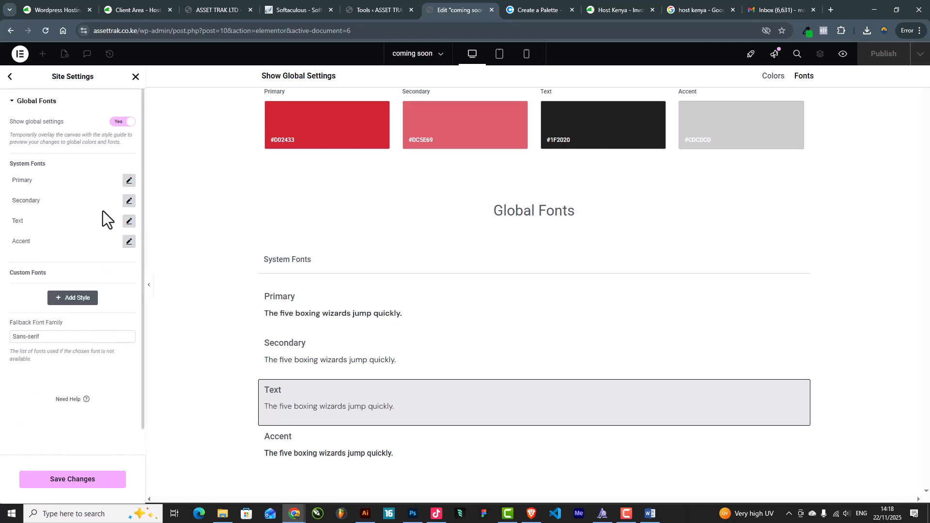
pyautogui.click(96, 205)
# Set the Accent global font to DM Sans and save the global fonts
pyautogui.click(129, 241)
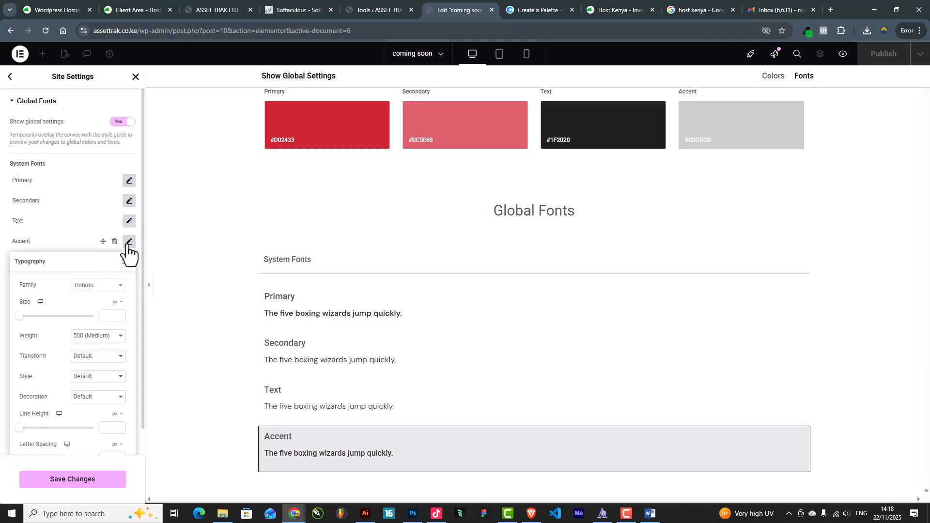
pyautogui.click(98, 291)
pyautogui.write('dm s')
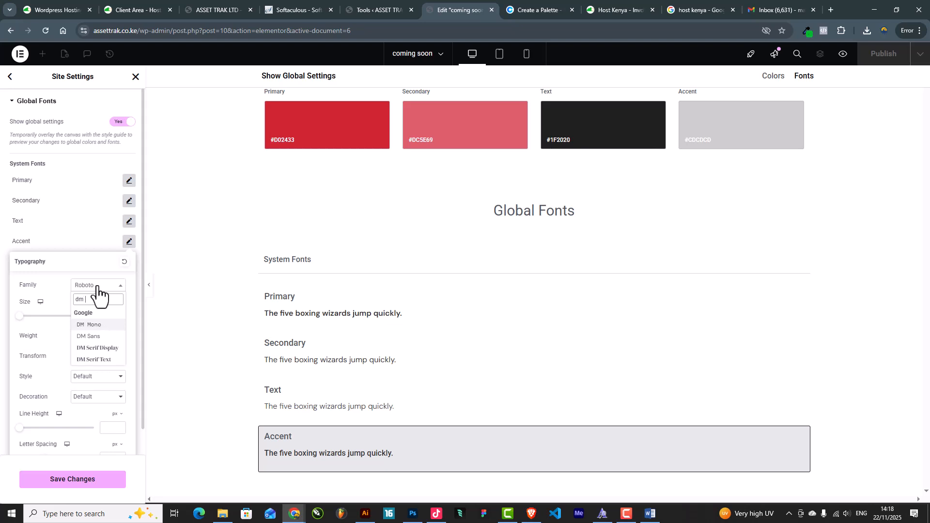
pyautogui.click(101, 326)
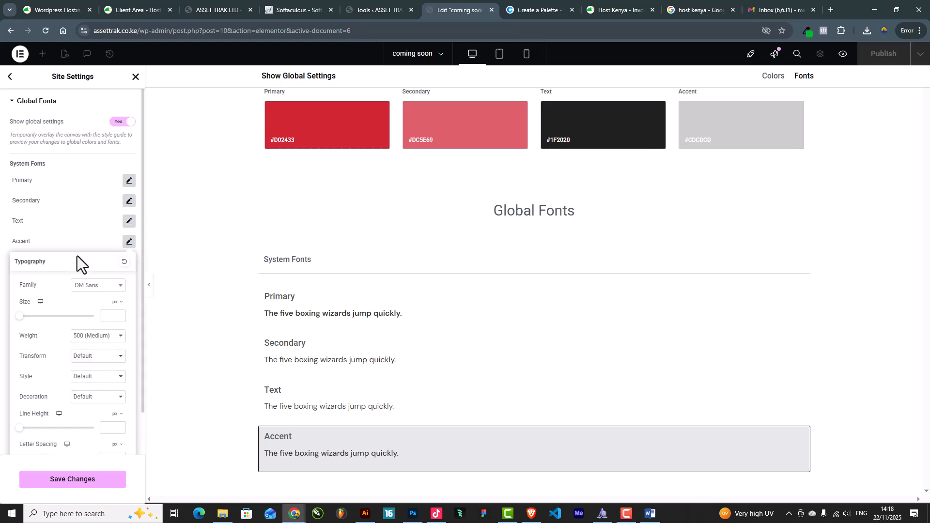
pyautogui.click(77, 237)
pyautogui.click(64, 482)
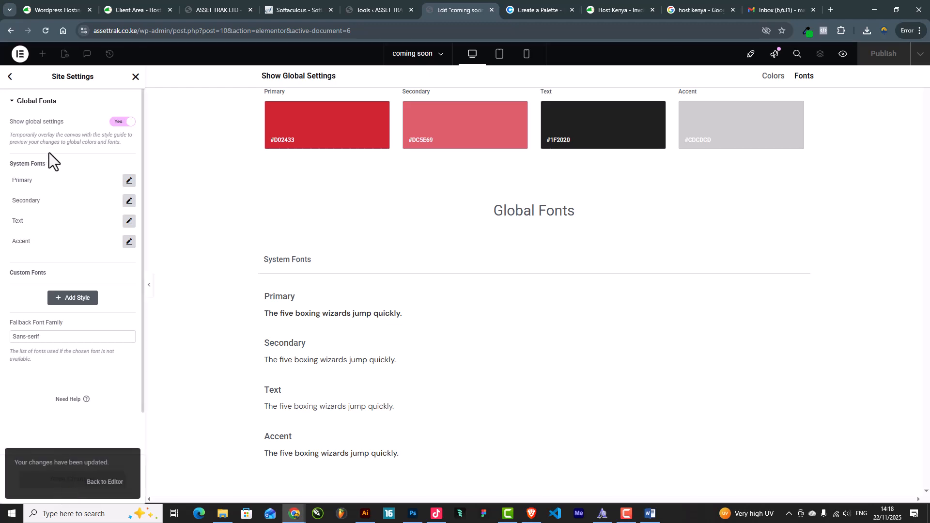
# In Theme Style typography, set Link Color to the Primary global red D02433 and save
pyautogui.click(10, 78)
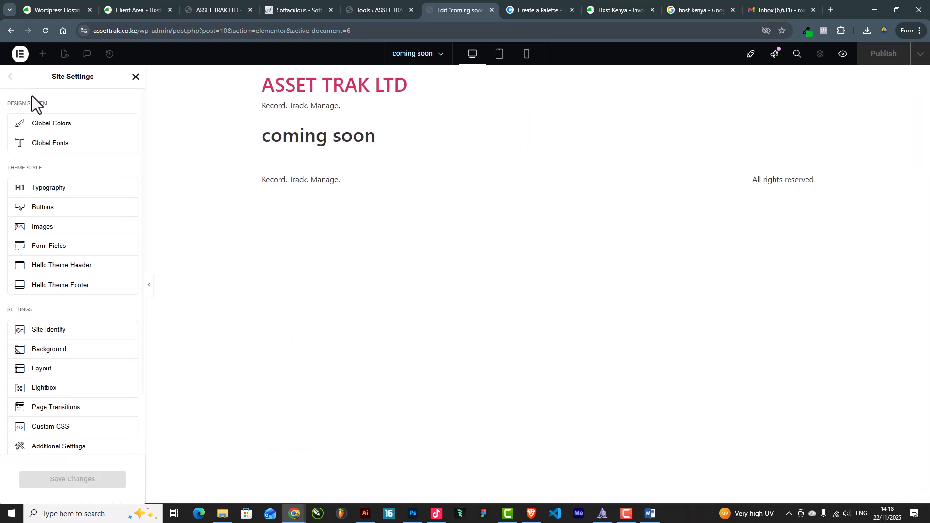
pyautogui.click(45, 190)
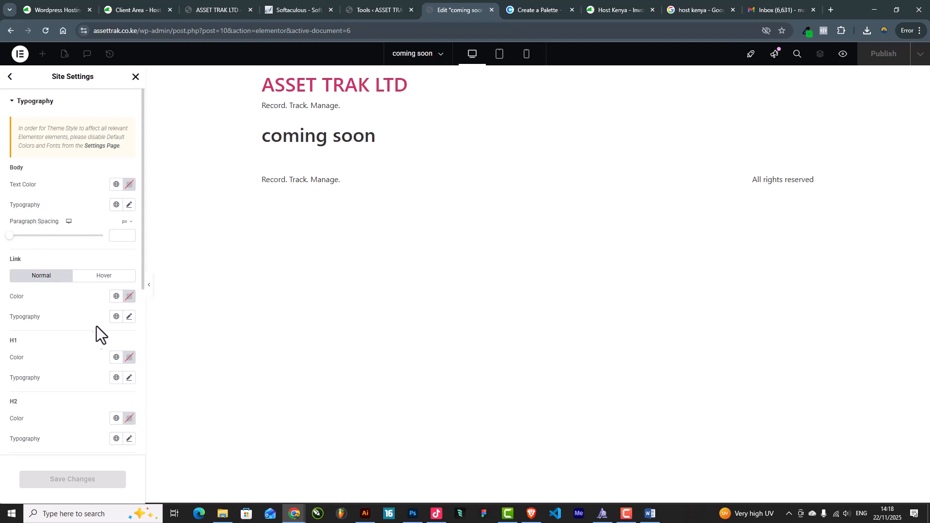
pyautogui.click(117, 297)
pyautogui.click(127, 297)
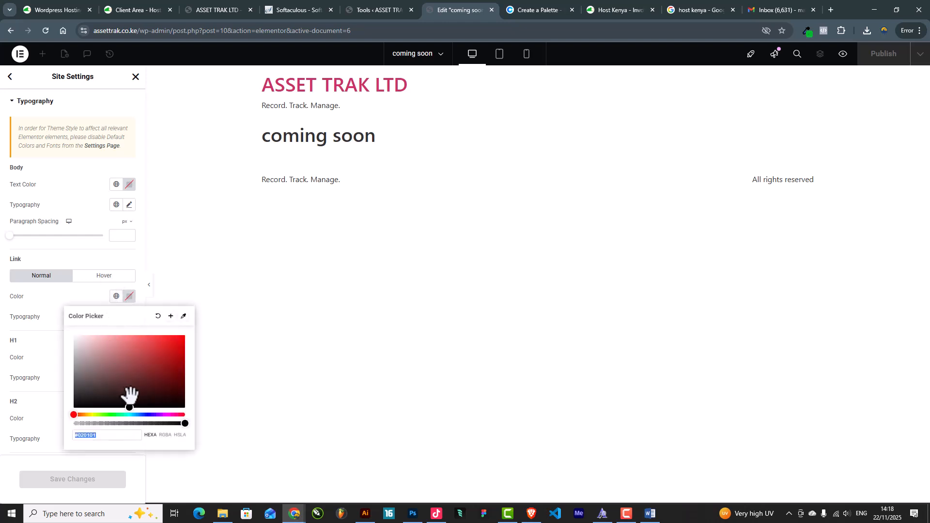
pyautogui.click(116, 297)
pyautogui.click(40, 342)
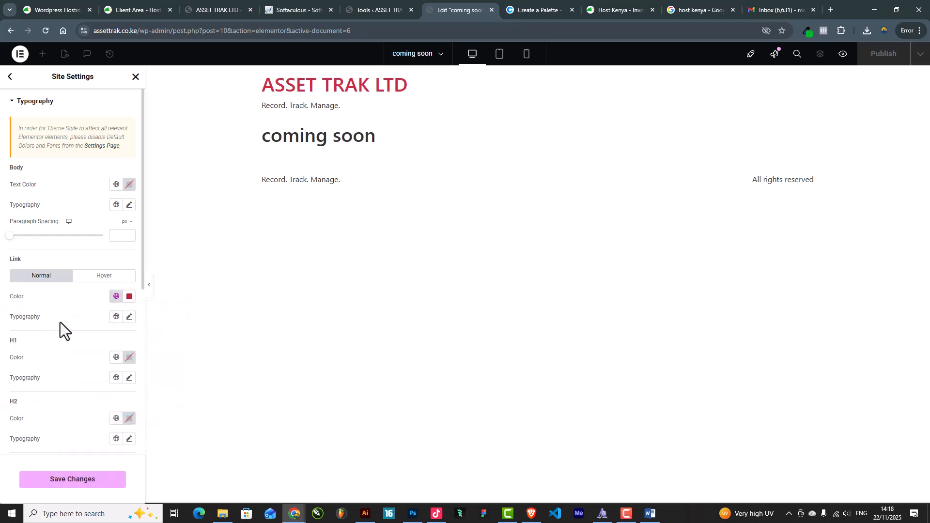
pyautogui.click(72, 480)
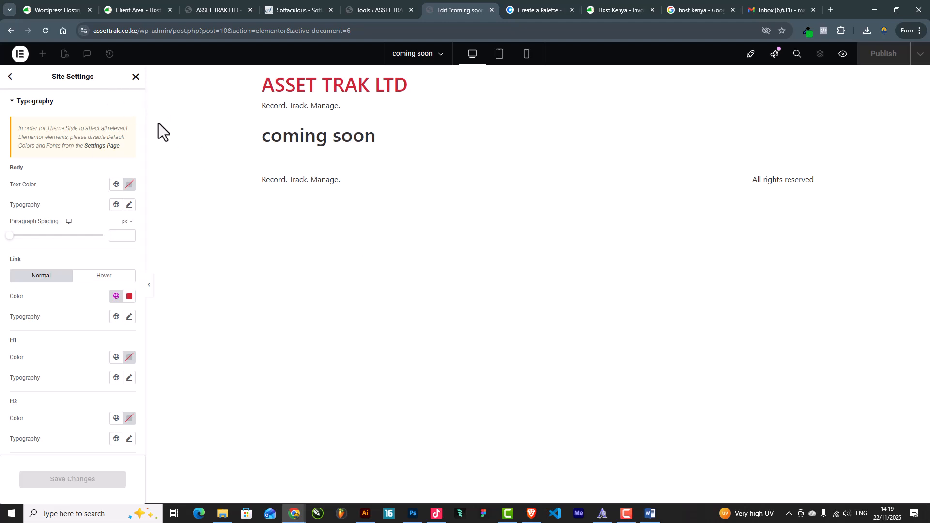
# Upload logo.png in Site Identity and set it as the Site Logo
pyautogui.click(8, 77)
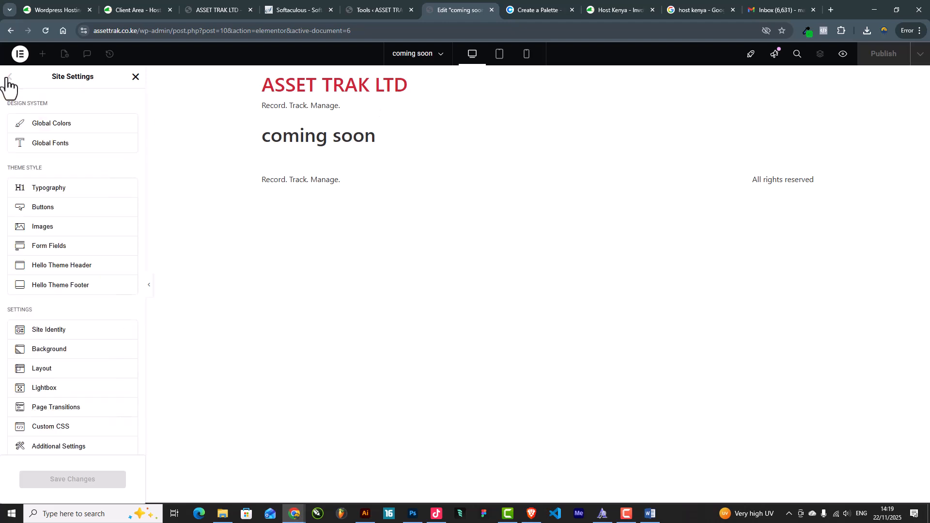
pyautogui.click(61, 341)
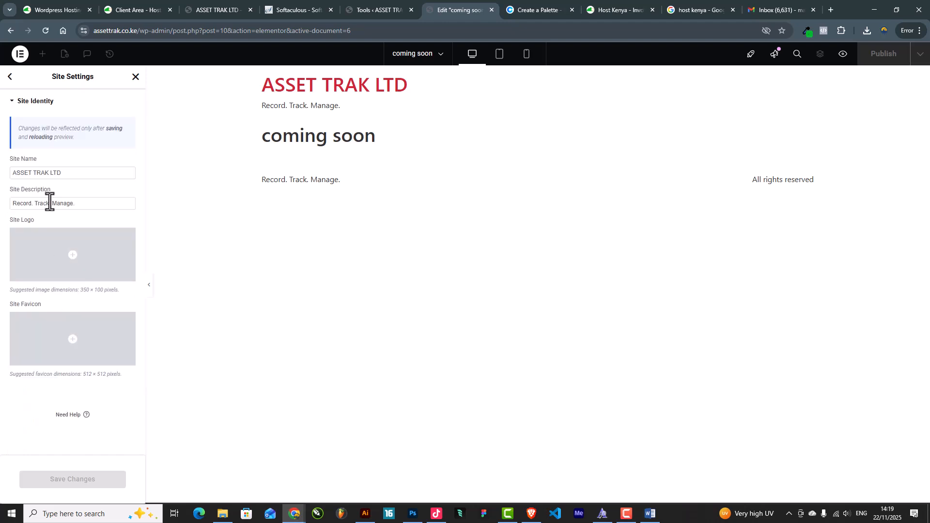
pyautogui.moveTo(74, 173); pyautogui.dragTo(3, 175)
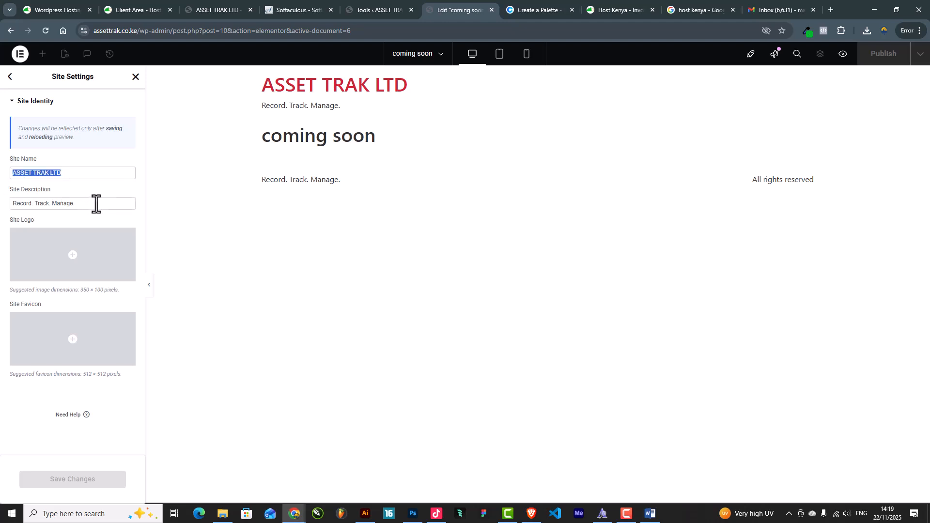
pyautogui.moveTo(95, 204); pyautogui.dragTo(22, 206)
pyautogui.click(75, 218)
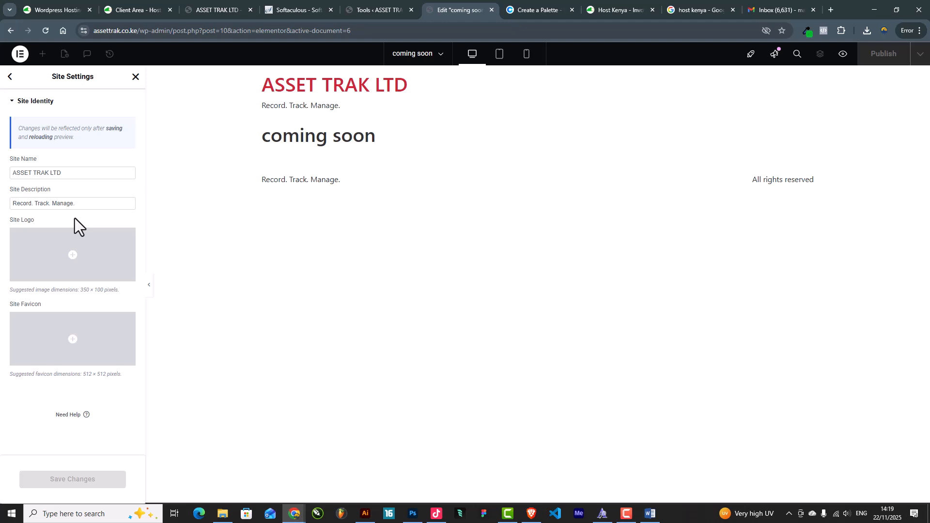
pyautogui.moveTo(61, 245)
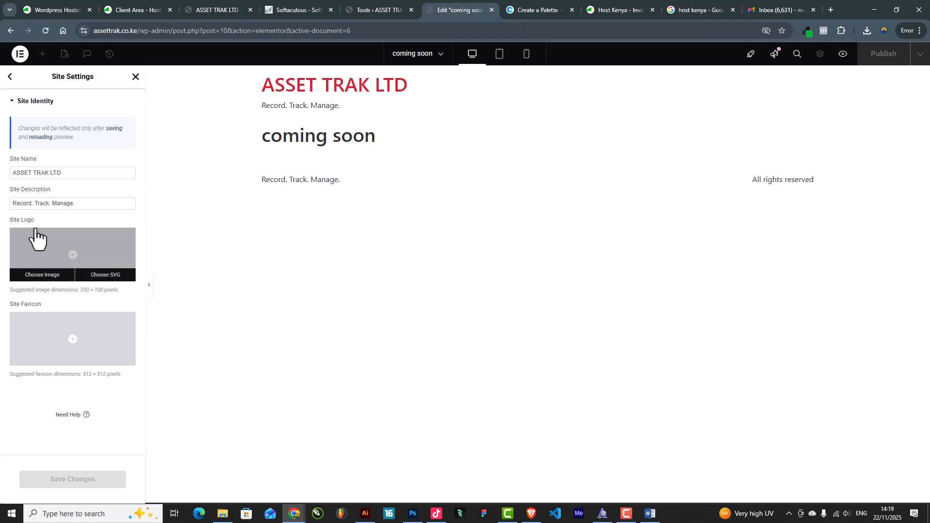
pyautogui.click(50, 253)
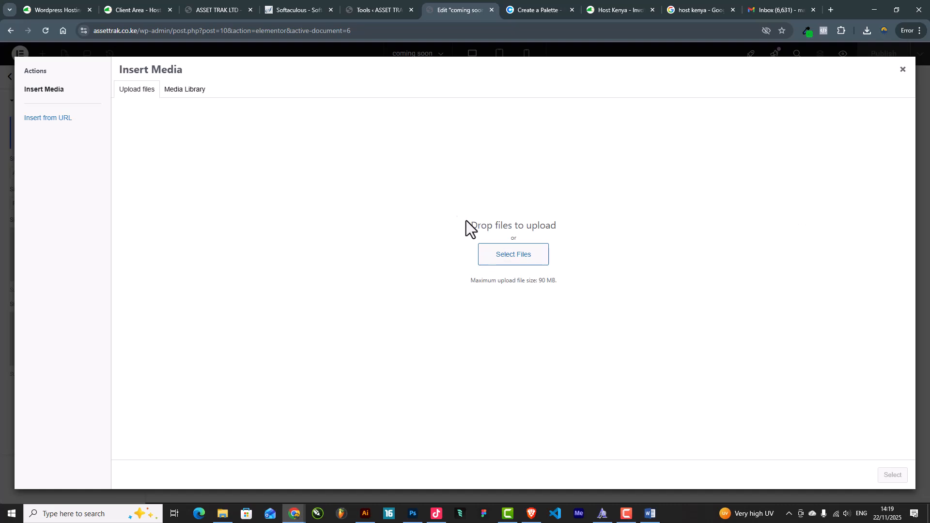
pyautogui.click(515, 258)
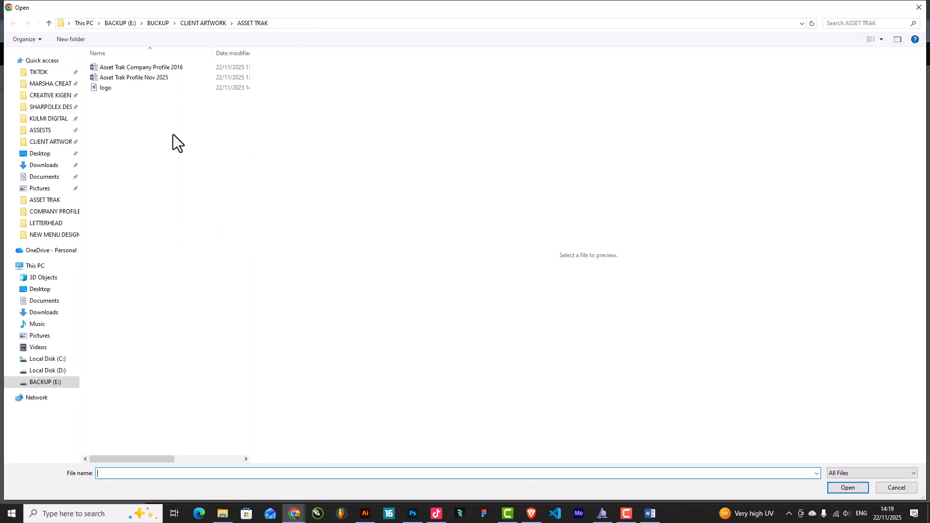
pyautogui.click(110, 87)
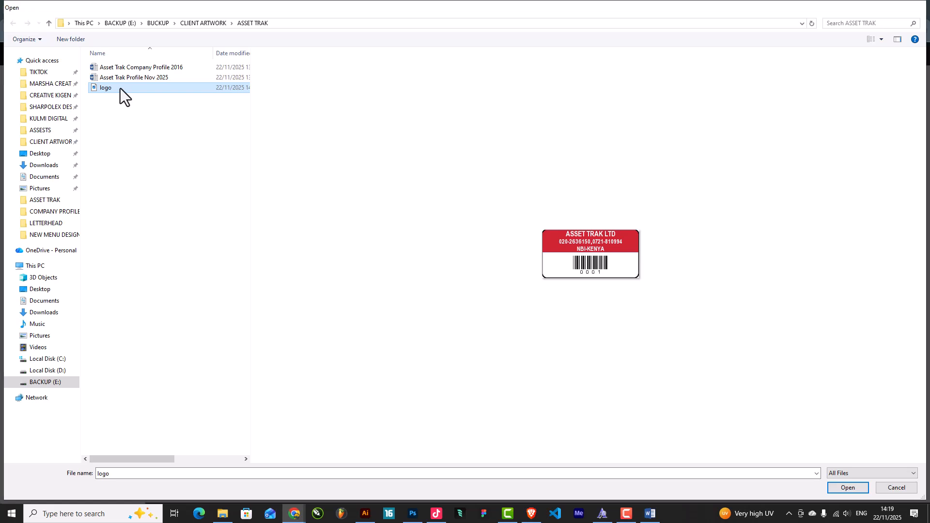
pyautogui.doubleClick(120, 88)
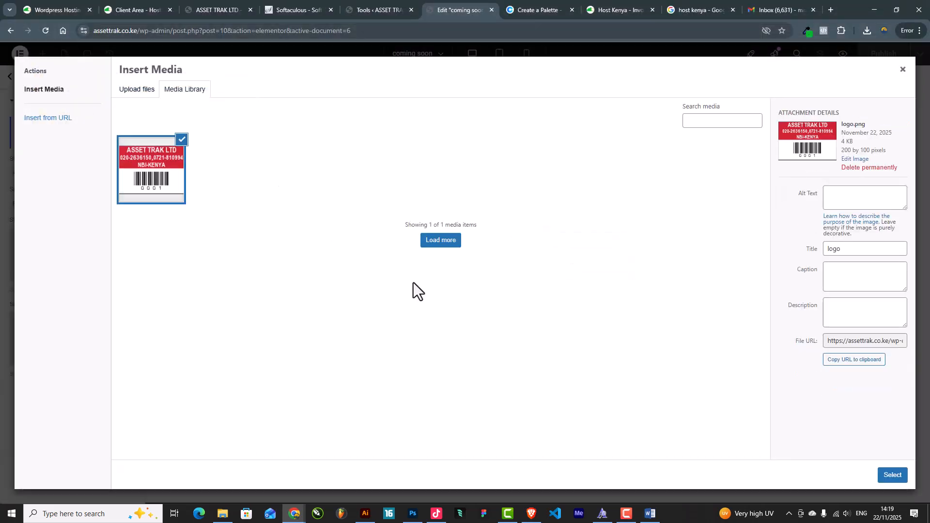
pyautogui.click(891, 477)
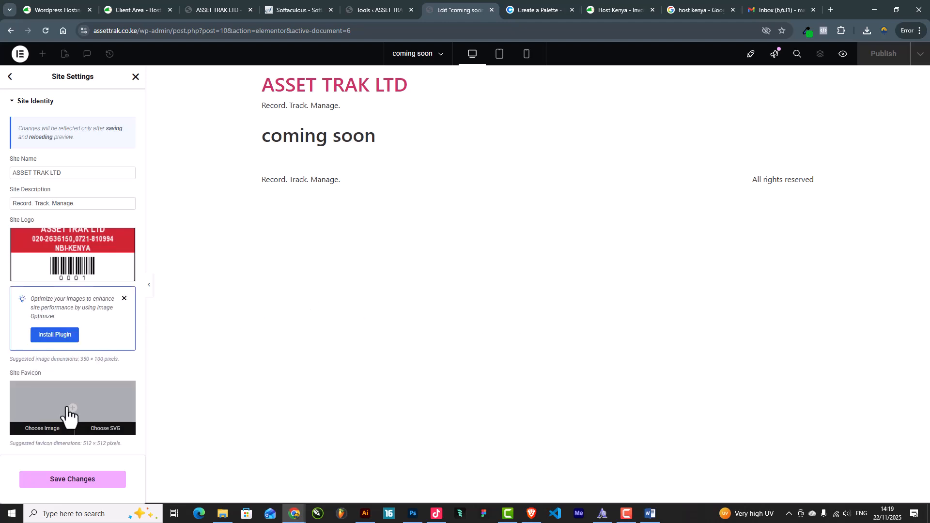
# Use the uploaded barcode logo as the Site Favicon and save the site identity
pyautogui.scroll(-1, 77, 389)
pyautogui.click(83, 361)
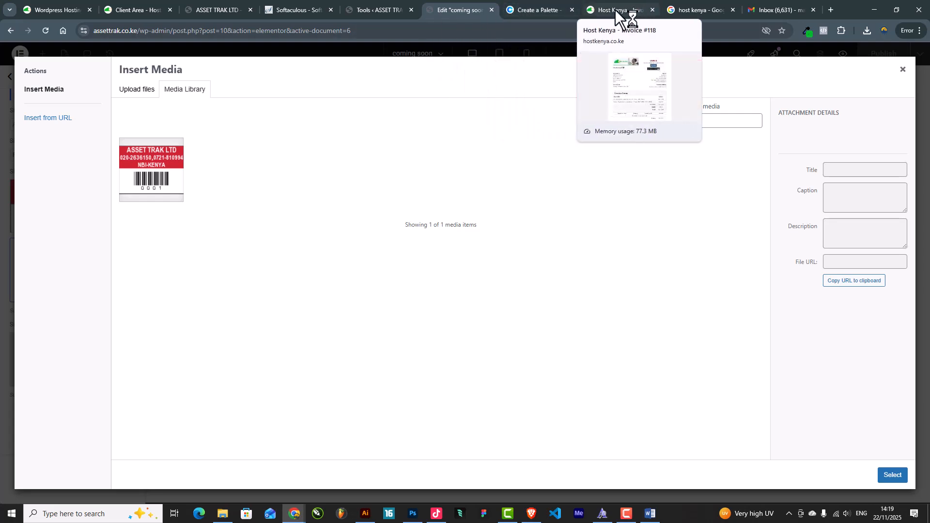
pyautogui.click(166, 183)
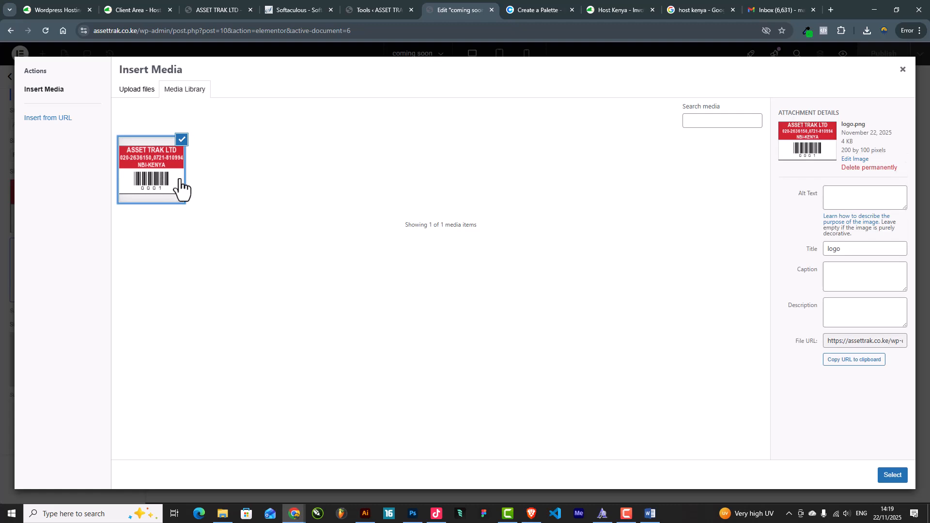
pyautogui.click(893, 475)
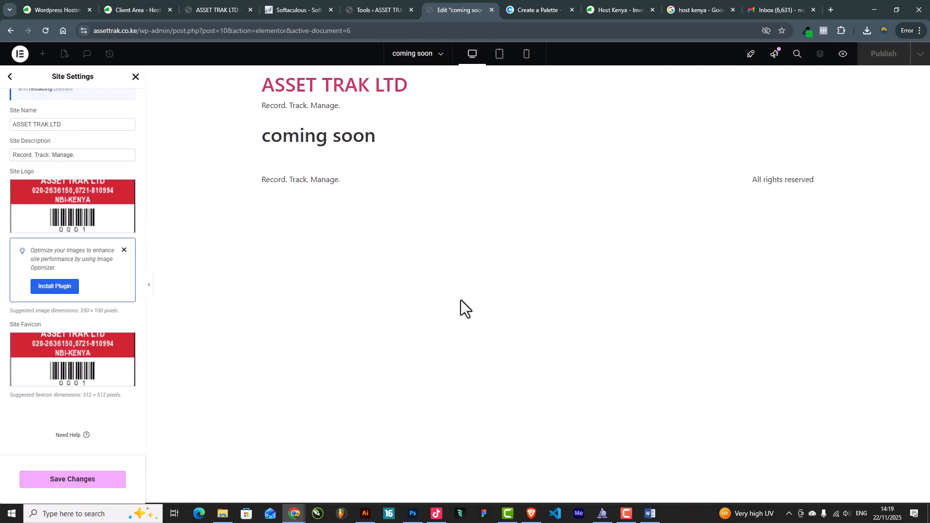
pyautogui.click(85, 480)
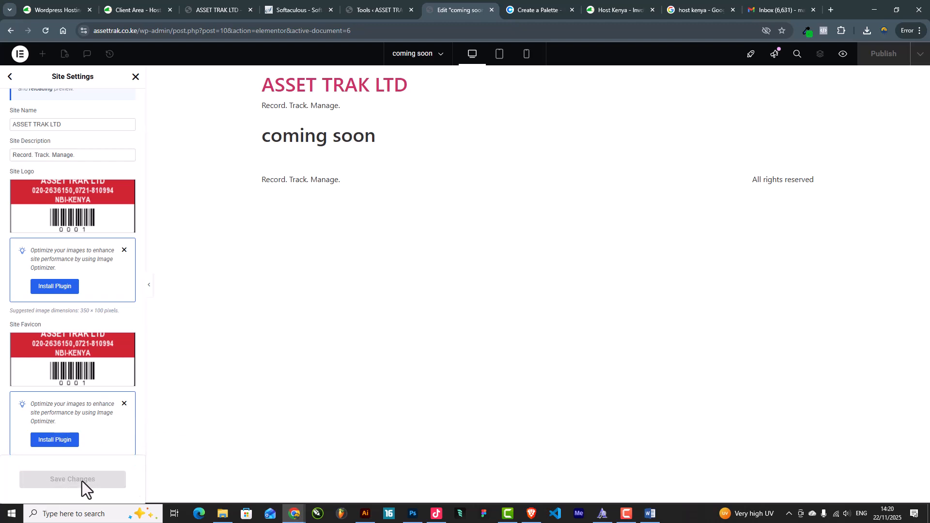
pyautogui.click(8, 78)
pyautogui.scroll(-3, 101, 353)
pyautogui.scroll(3, 103, 356)
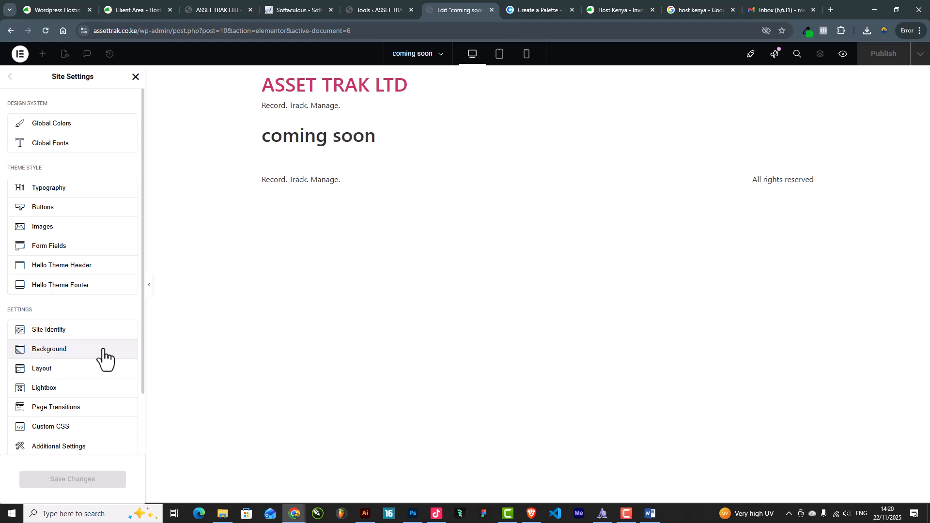
# Close Site Settings and set the coming soon page layout to Elementor Canvas
pyautogui.click(133, 78)
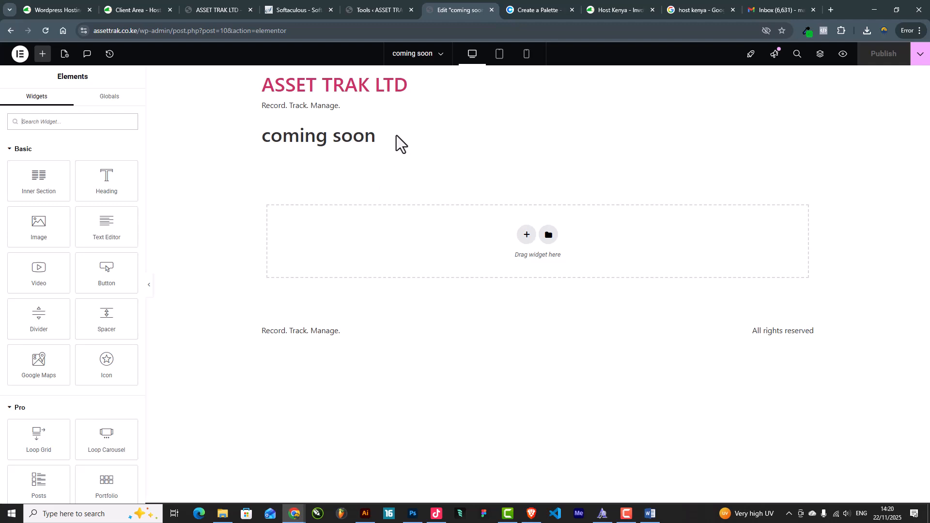
pyautogui.click(65, 55)
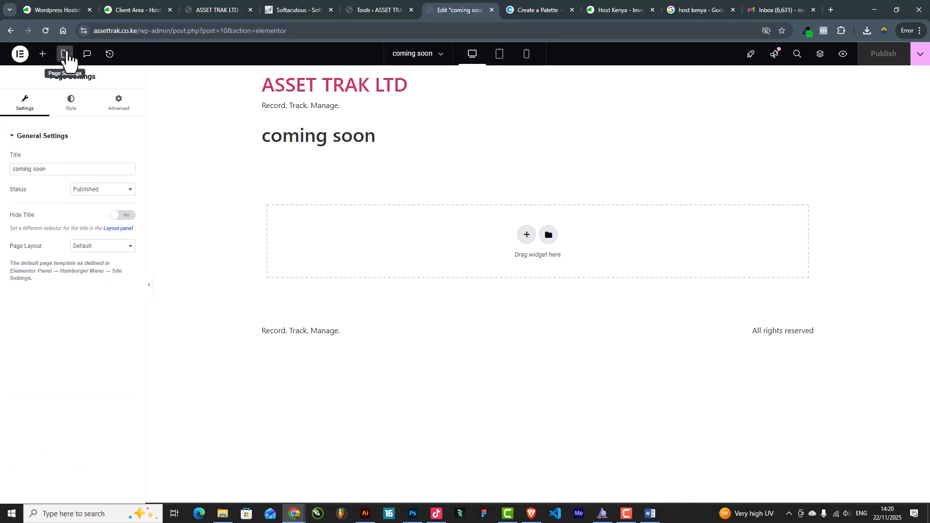
pyautogui.click(87, 247)
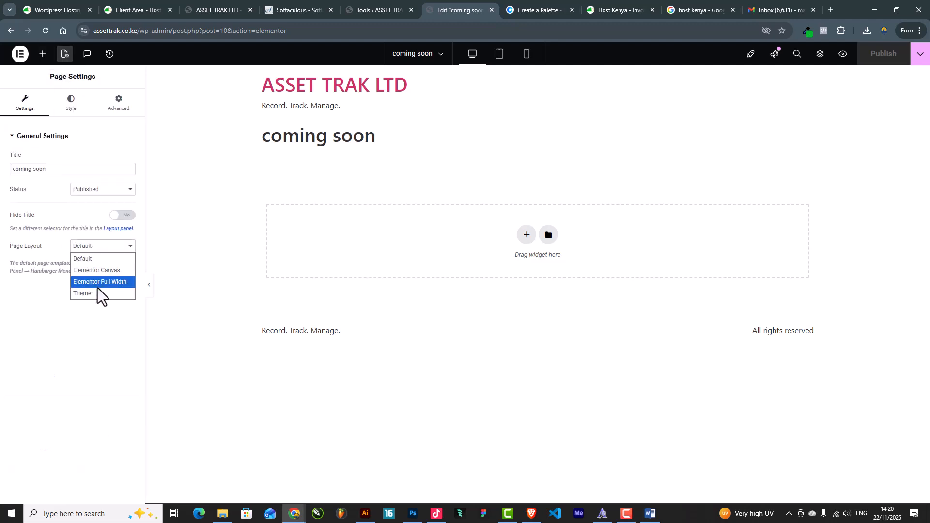
pyautogui.click(100, 271)
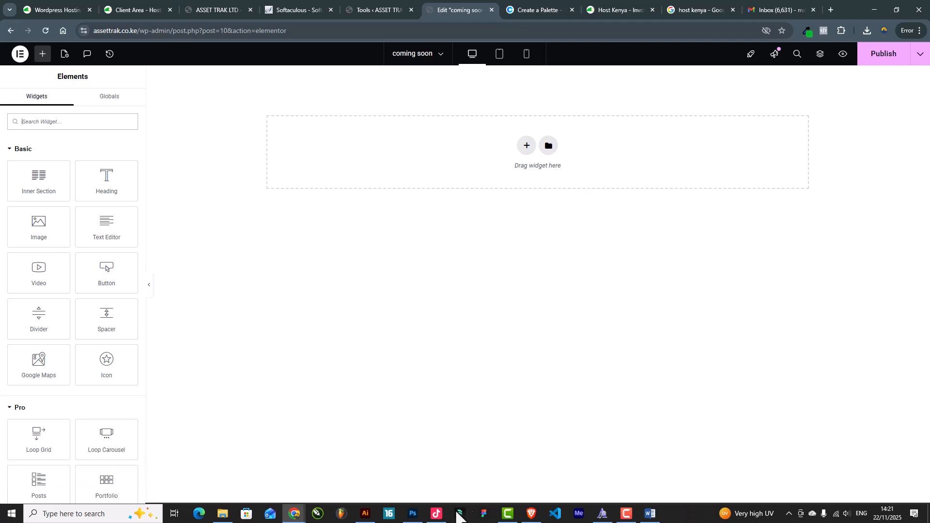
# Add a new single-column section to the coming soon page
pyautogui.click(531, 518)
pyautogui.click(532, 519)
pyautogui.click(532, 520)
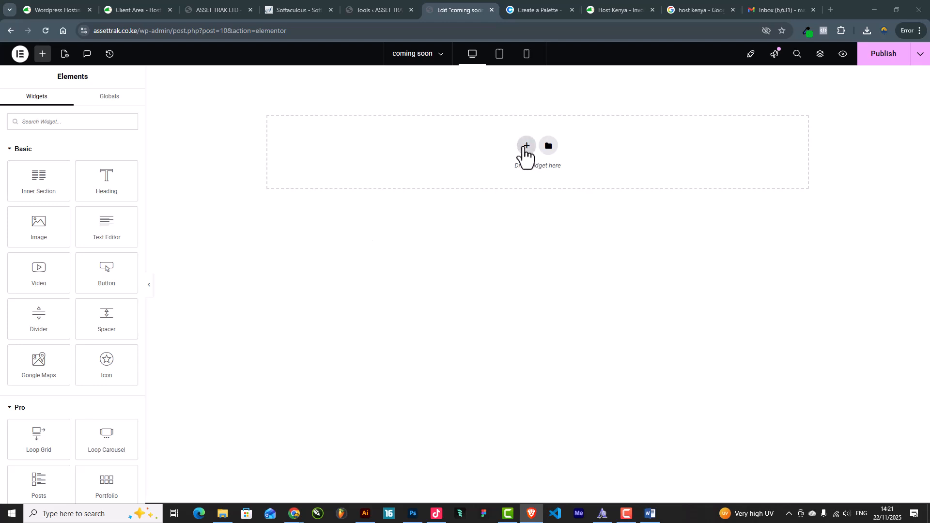
pyautogui.click(525, 146)
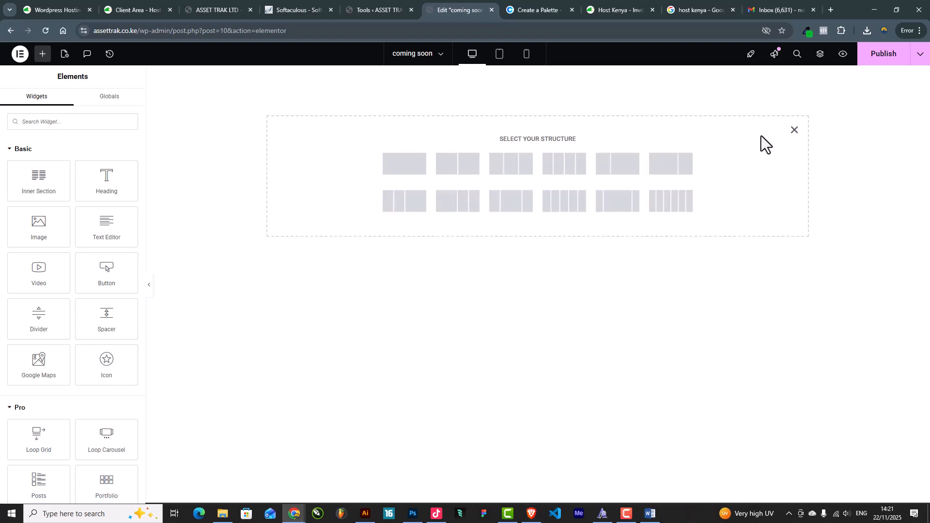
pyautogui.click(794, 132)
pyautogui.click(526, 146)
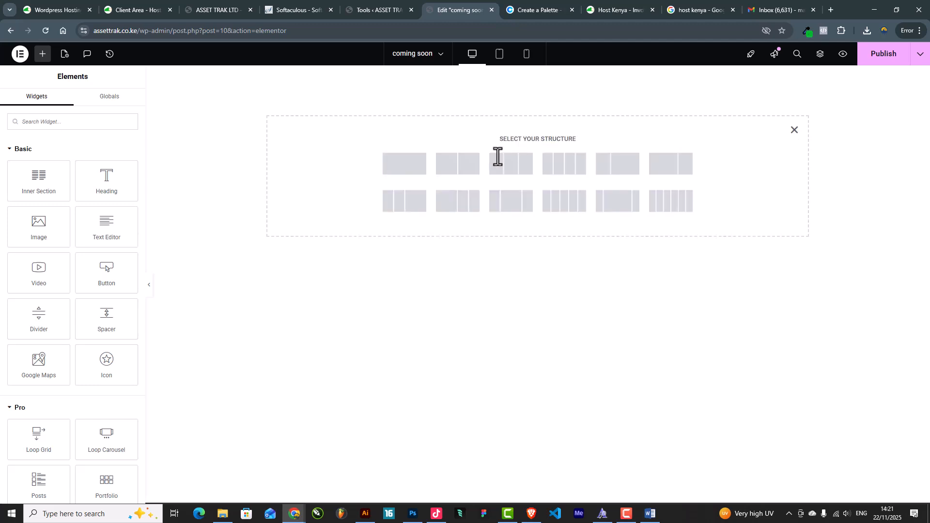
pyautogui.click(397, 168)
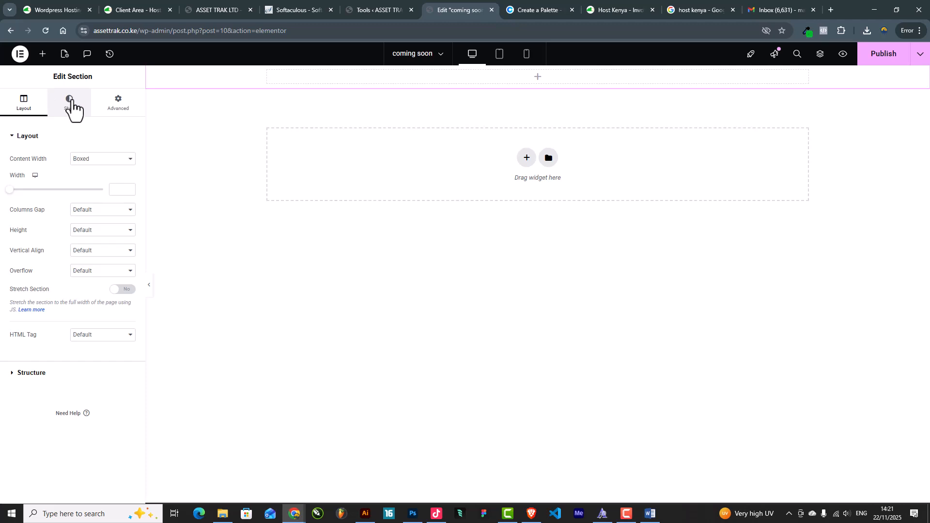
# Set the section's top and bottom padding to 50 px
pyautogui.click(119, 106)
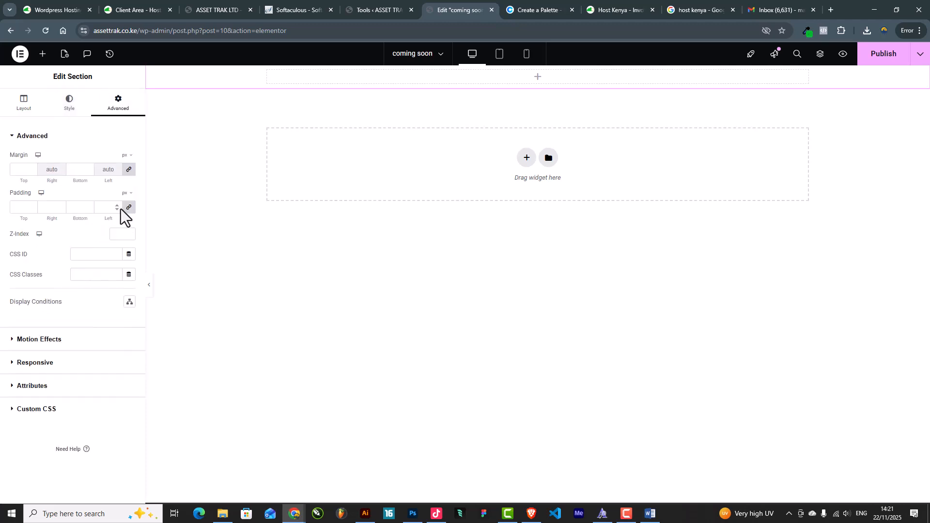
pyautogui.moveTo(25, 209); pyautogui.dragTo(1, 196)
pyautogui.write('50')
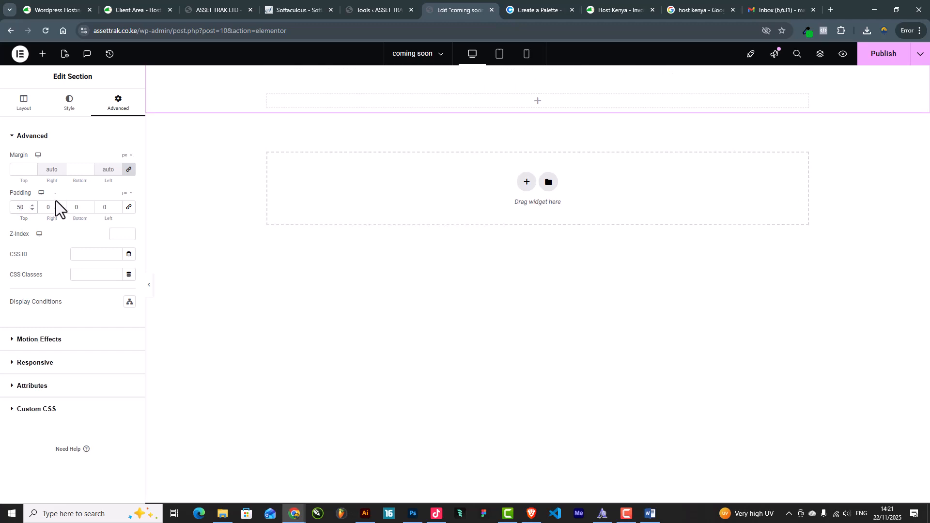
pyautogui.doubleClick(68, 210)
pyautogui.write('50')
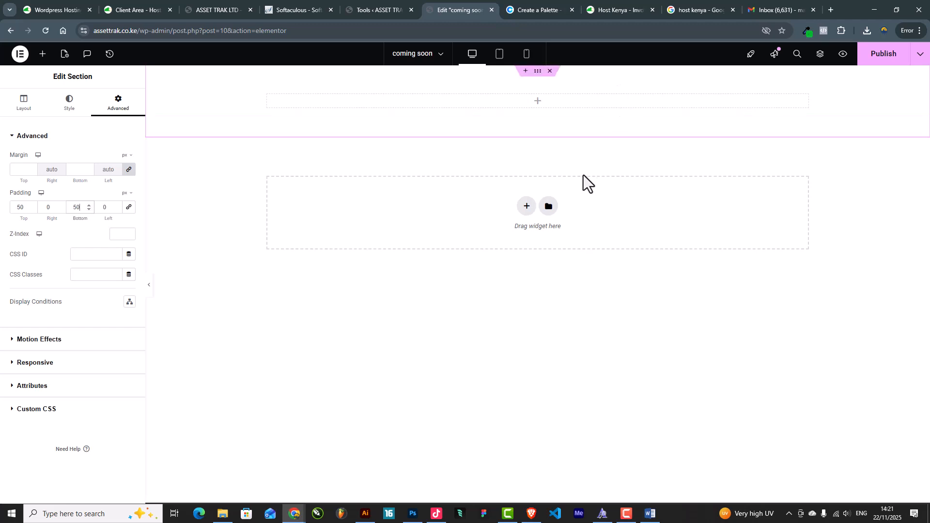
# Set the section height to Min Height of 650 px
pyautogui.click(24, 111)
pyautogui.click(91, 231)
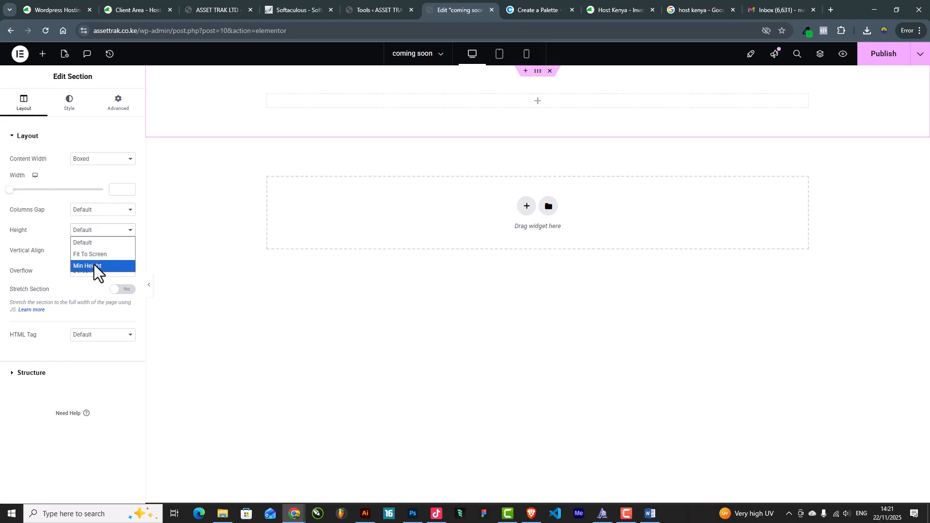
pyautogui.click(94, 265)
pyautogui.doubleClick(113, 261)
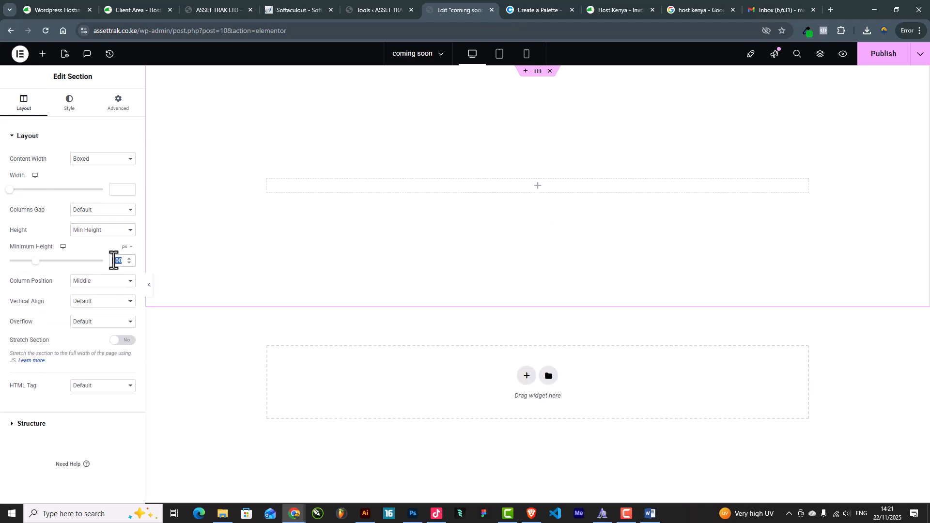
pyautogui.press('BackSpace')
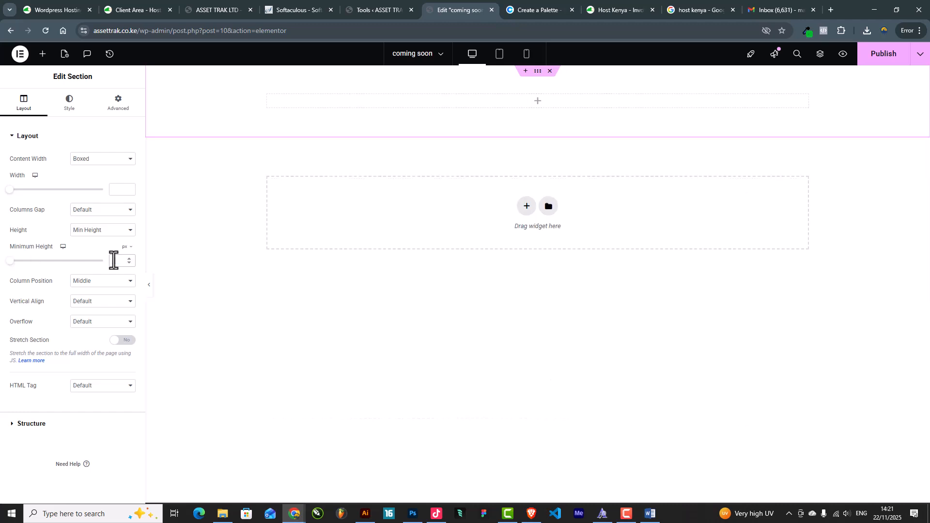
pyautogui.write('650')
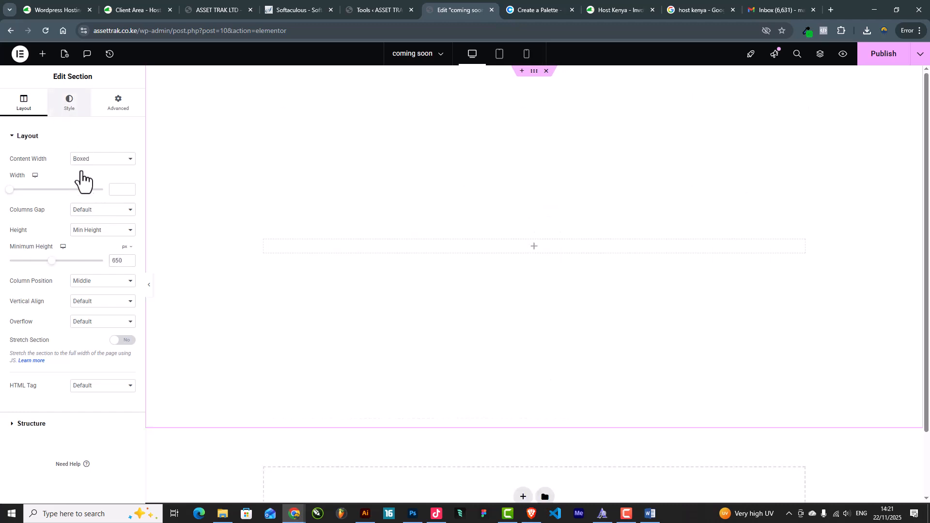
pyautogui.click(70, 102)
# Set the section background to pale pink #FFF7F7 and save it as 'New Global Color'
pyautogui.click(89, 179)
pyautogui.click(116, 199)
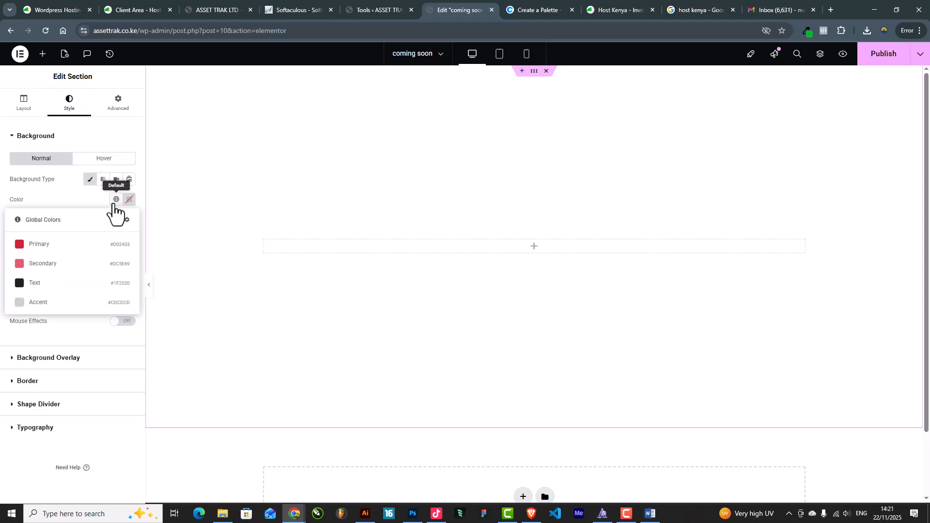
pyautogui.click(33, 302)
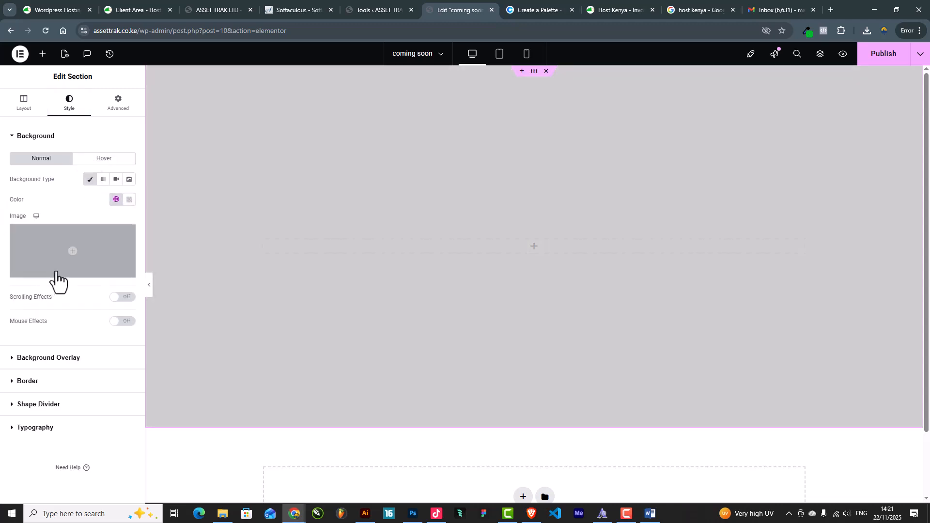
pyautogui.click(118, 200)
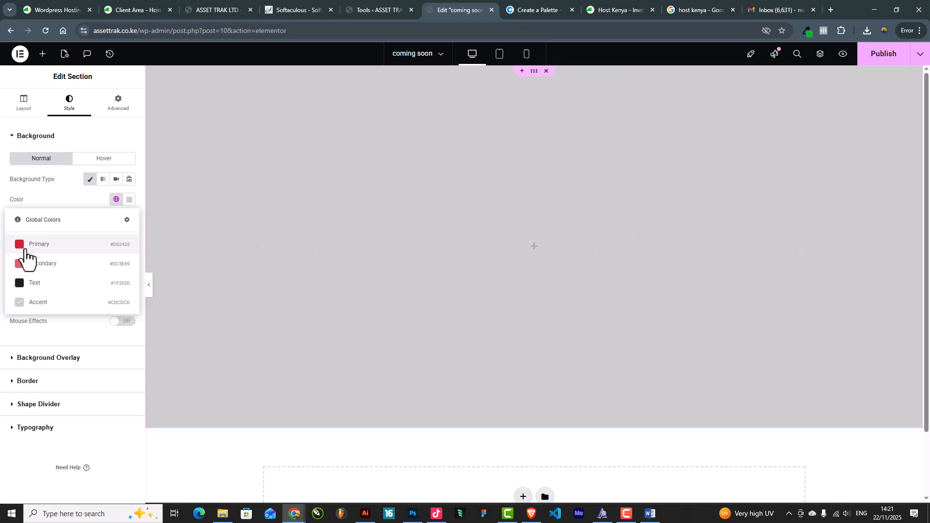
pyautogui.click(38, 246)
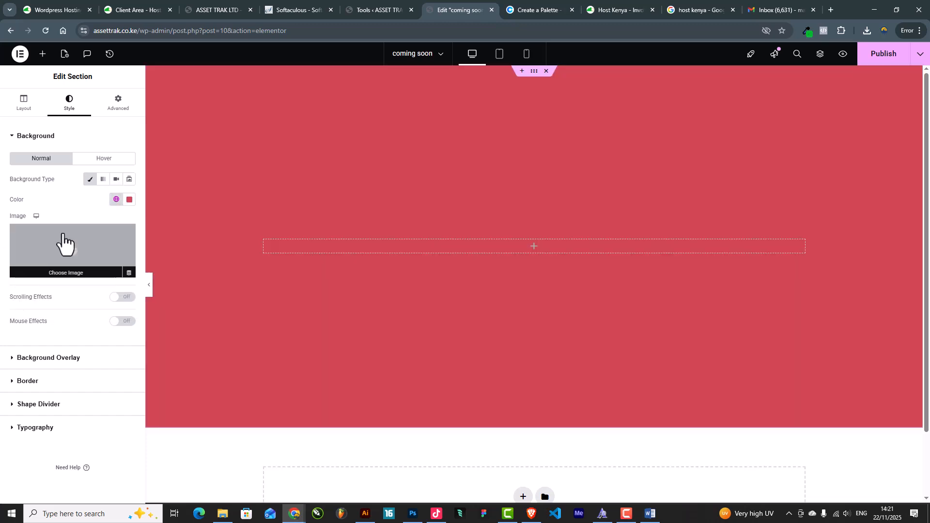
pyautogui.click(128, 201)
pyautogui.write('#FFF4F5')
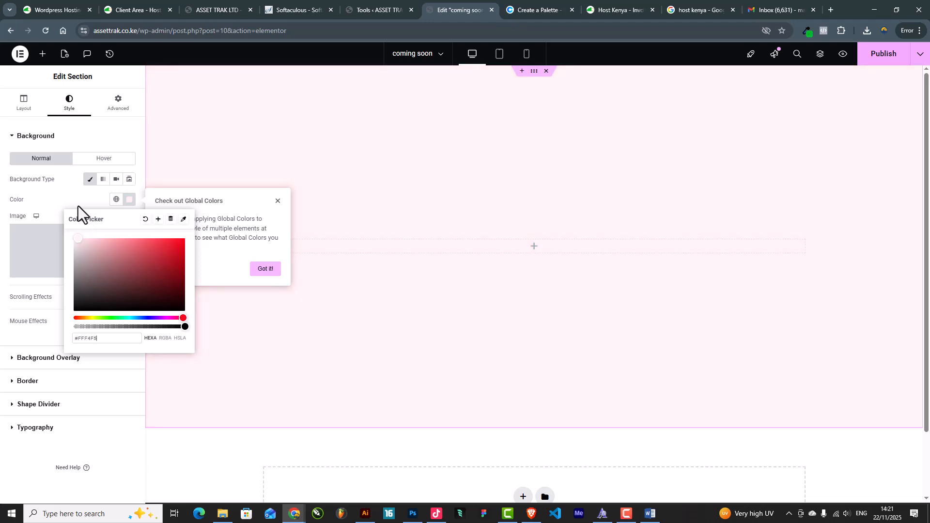
pyautogui.moveTo(79, 204); pyautogui.dragTo(77, 204)
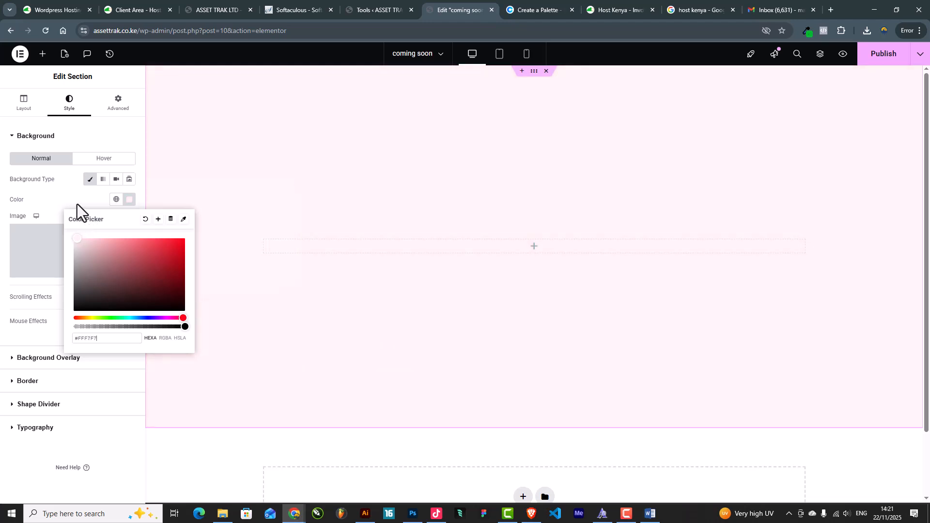
pyautogui.click(158, 219)
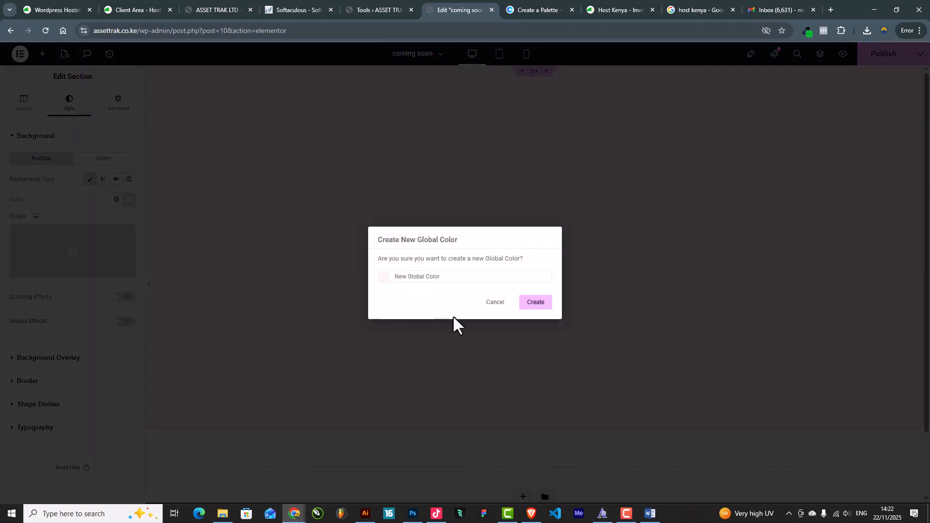
pyautogui.click(536, 303)
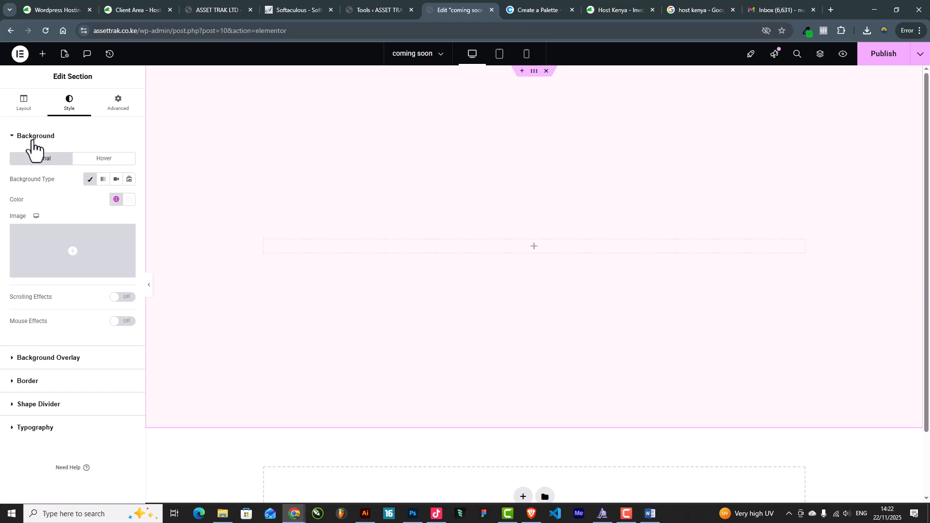
# Drop the Site Logo widget into the pink section and set its width to 24%
pyautogui.click(40, 57)
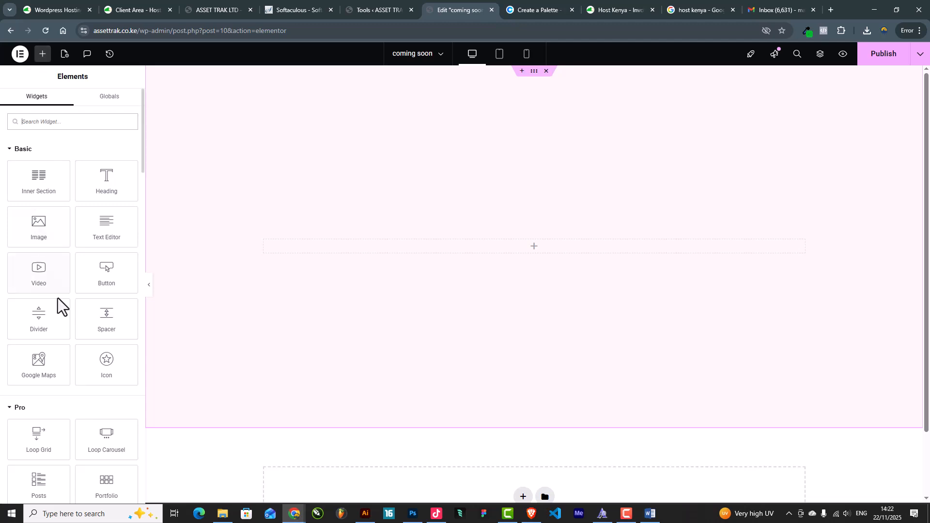
pyautogui.click(56, 121)
pyautogui.write('site')
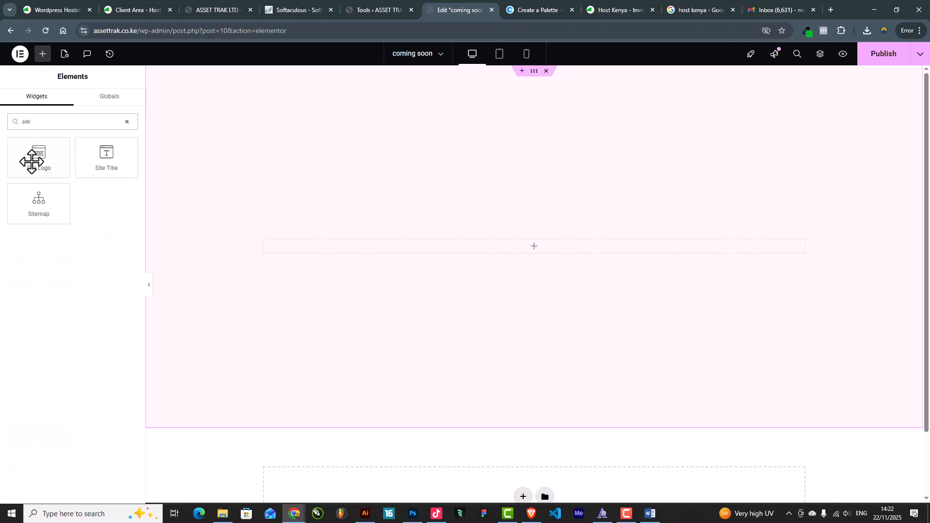
pyautogui.moveTo(27, 159); pyautogui.dragTo(540, 249)
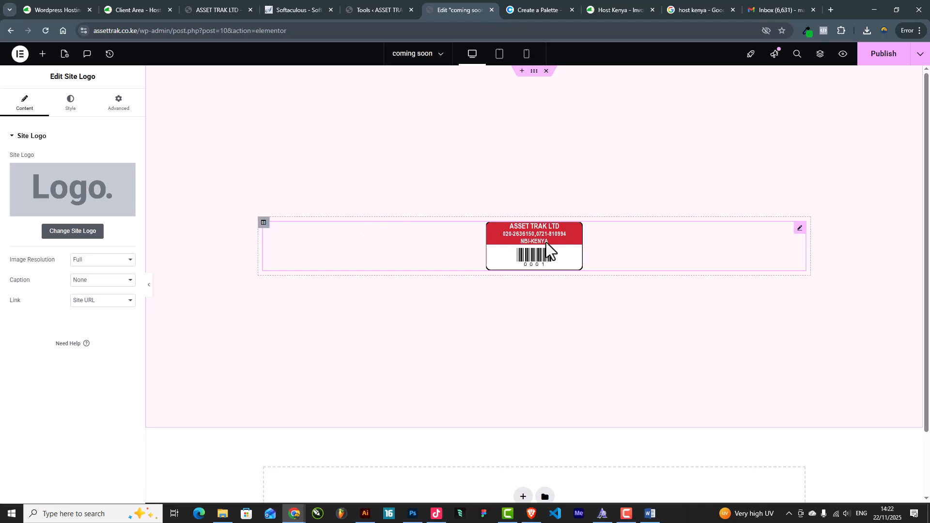
pyautogui.click(69, 104)
pyautogui.moveTo(9, 189); pyautogui.dragTo(33, 209)
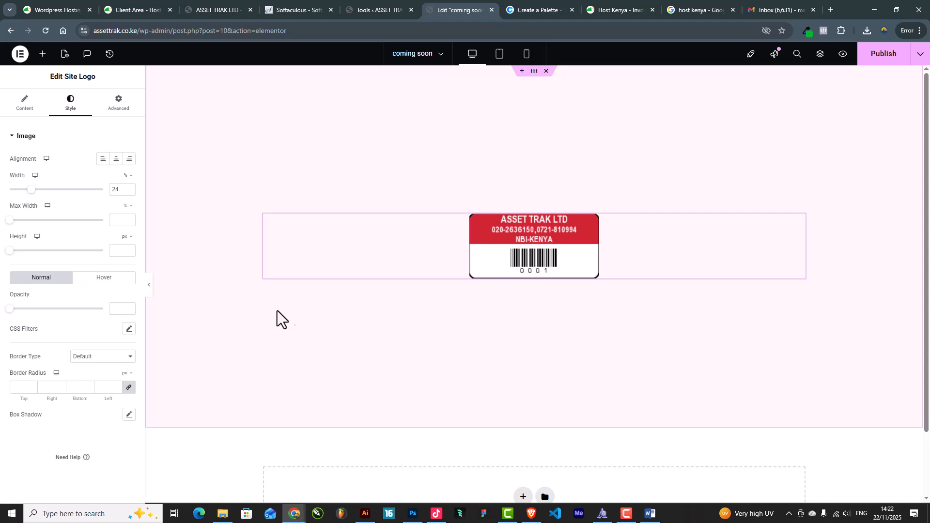
# Add a Heading widget under the logo titled 'Website Coming Soon'
pyautogui.click(42, 54)
pyautogui.moveTo(107, 182); pyautogui.dragTo(505, 280)
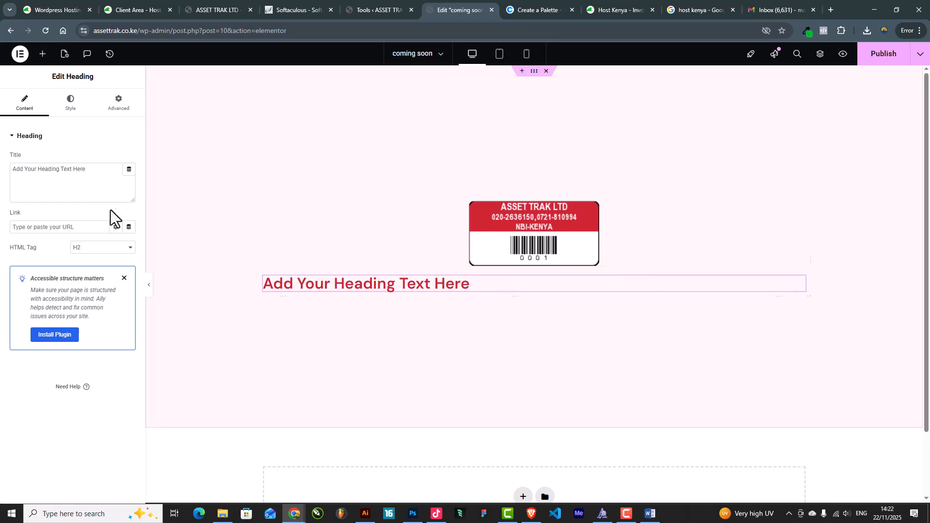
pyautogui.moveTo(110, 179); pyautogui.dragTo(1, 180)
pyautogui.write('Website')
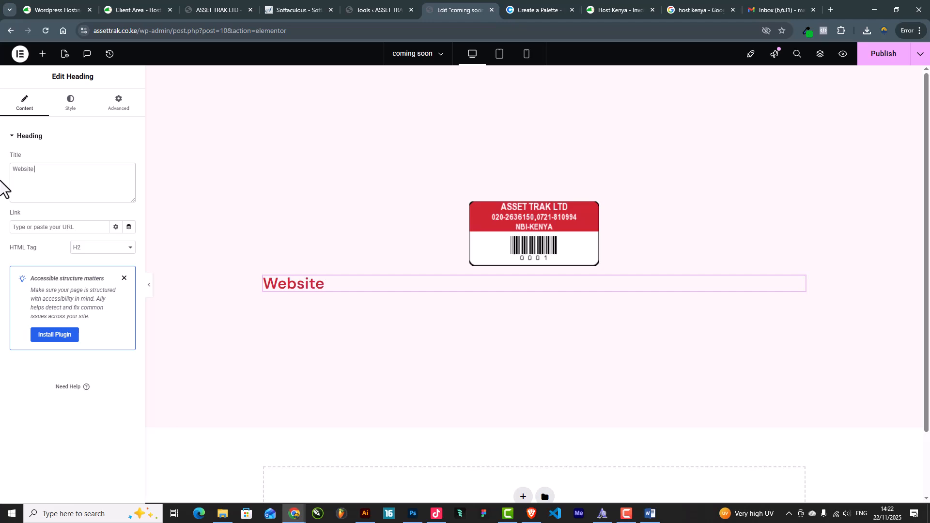
pyautogui.write('Coming S')
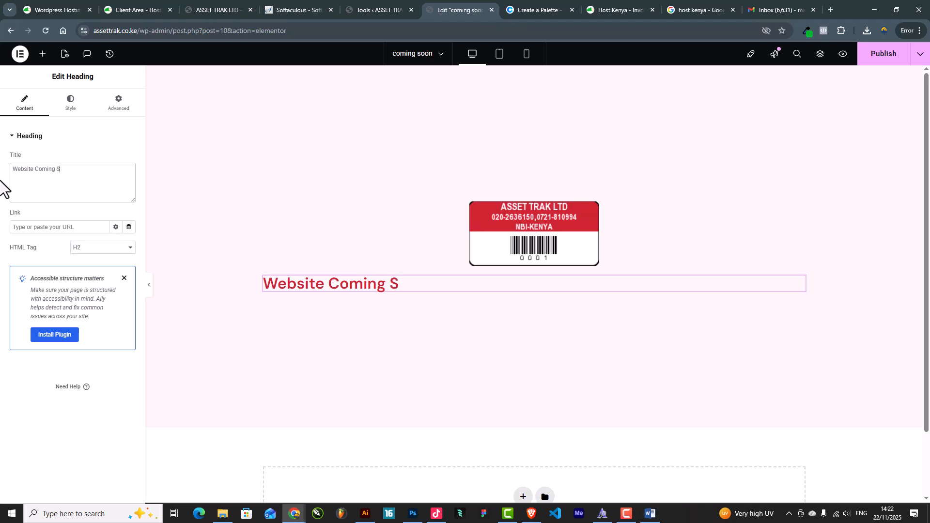
pyautogui.write('oon')
pyautogui.hotkey('alt', 'Tab')
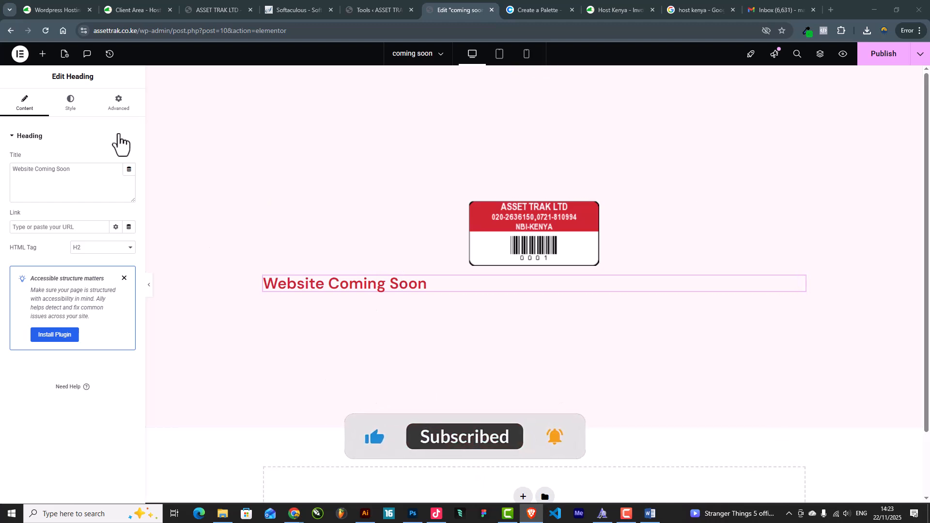
# Centre the heading, move it above the barcode logo and set its text size to 46
pyautogui.click(71, 107)
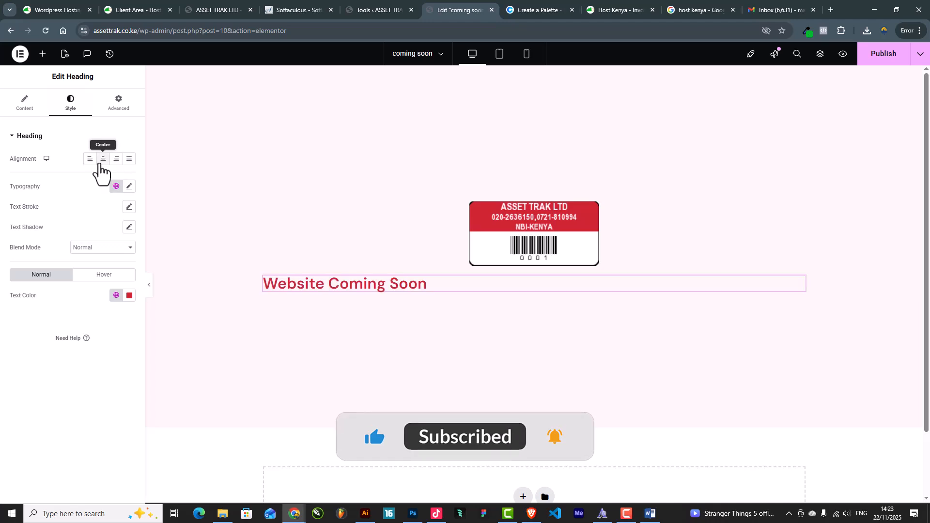
pyautogui.click(103, 159)
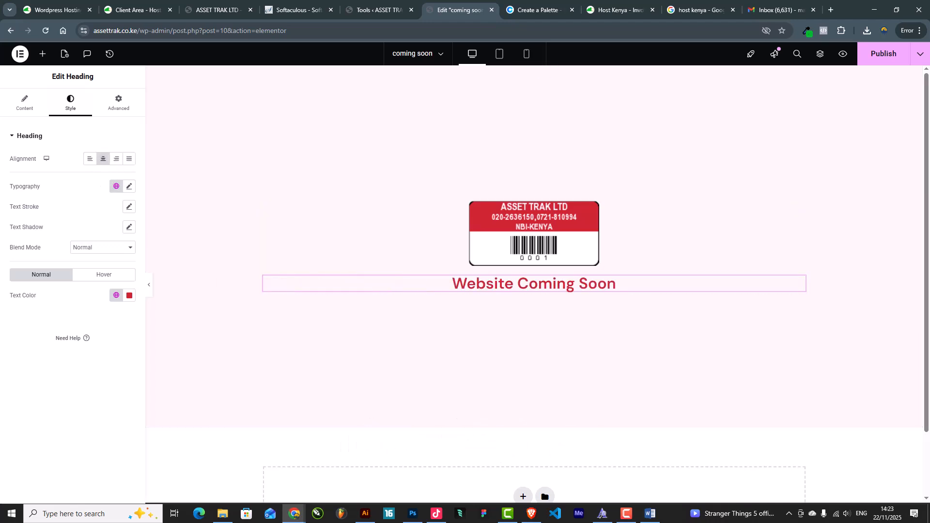
pyautogui.press('F10')
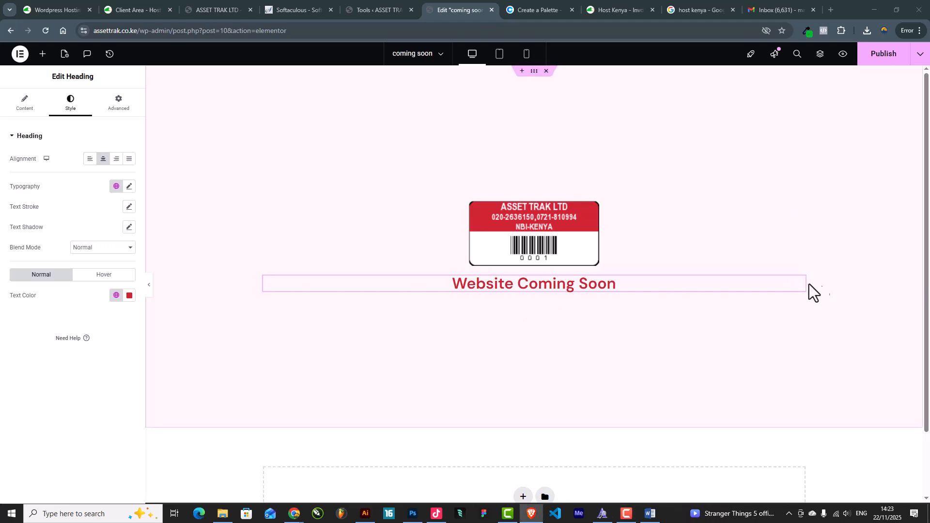
pyautogui.moveTo(801, 283); pyautogui.dragTo(613, 198)
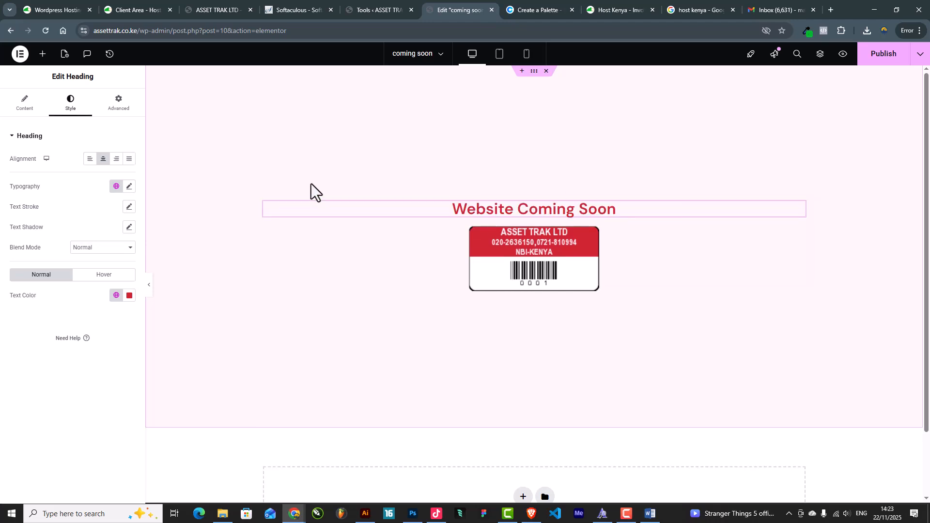
pyautogui.click(128, 186)
pyautogui.moveTo(17, 265)
pyautogui.mouseDown()
pyautogui.moveTo(41, 268)
pyautogui.moveTo(32, 272)
pyautogui.mouseUp()
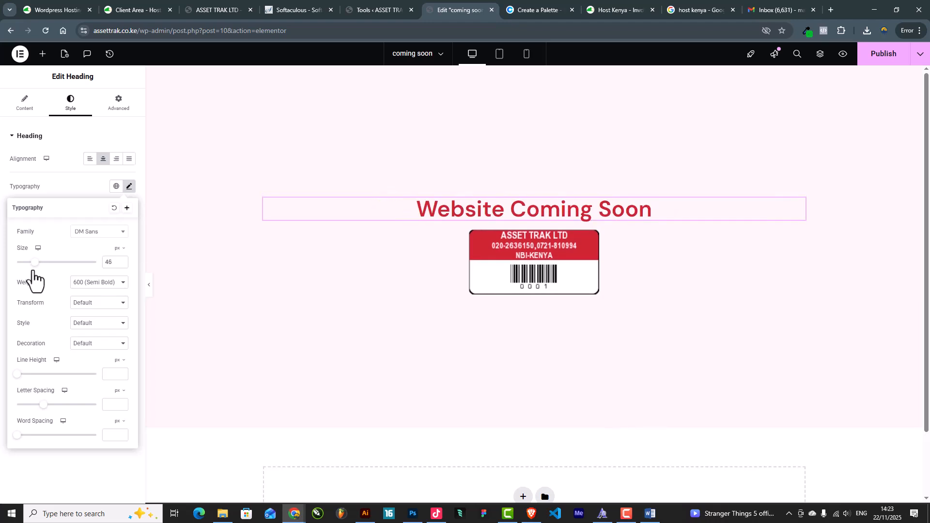
# Add a centred heading below the logo with the tagline 'Smarter Asset Management Is On the Way'
pyautogui.click(43, 53)
pyautogui.moveTo(100, 183); pyautogui.dragTo(524, 295)
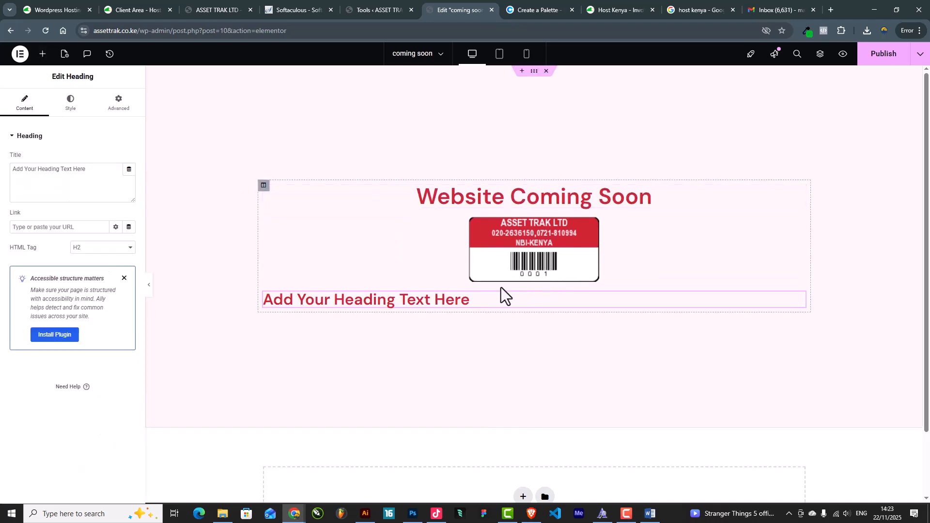
pyautogui.moveTo(93, 180); pyautogui.dragTo(1, 177)
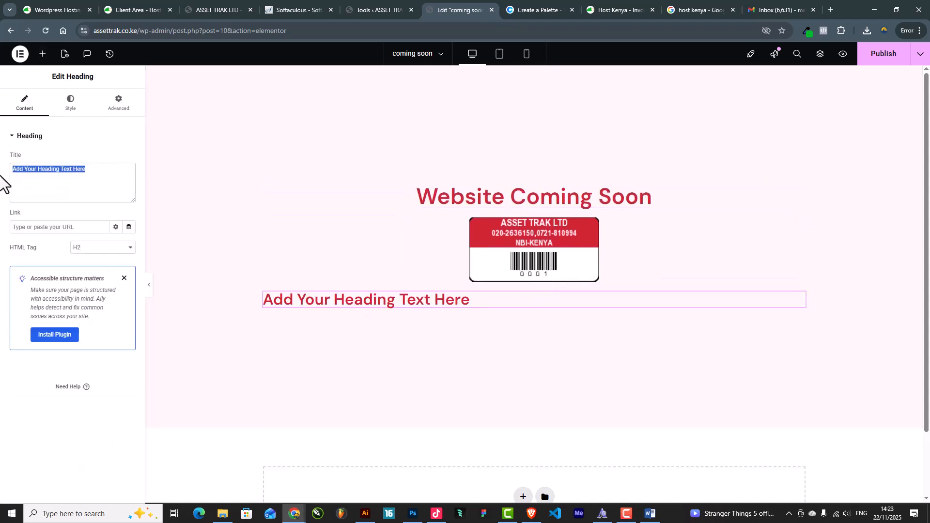
pyautogui.write('Smarter Asset Management Is On the Way')
pyautogui.click(75, 111)
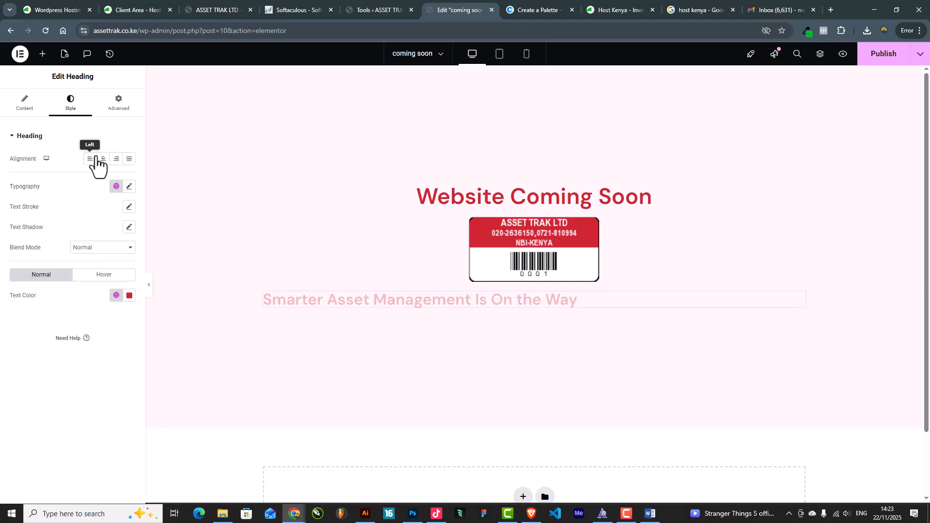
pyautogui.click(98, 158)
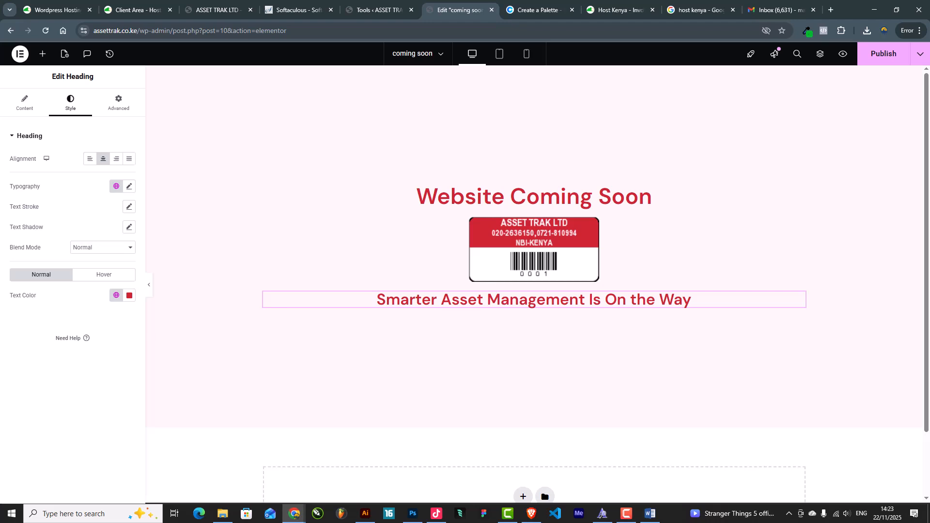
# Insert an inner section above the tagline
pyautogui.hotkey('alt', 'Tab')
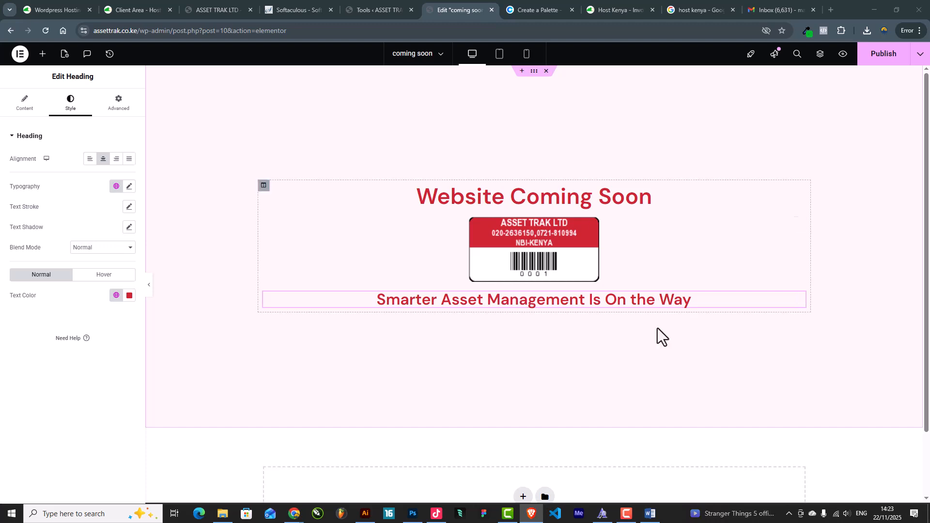
pyautogui.click(43, 54)
pyautogui.moveTo(50, 177); pyautogui.dragTo(563, 281)
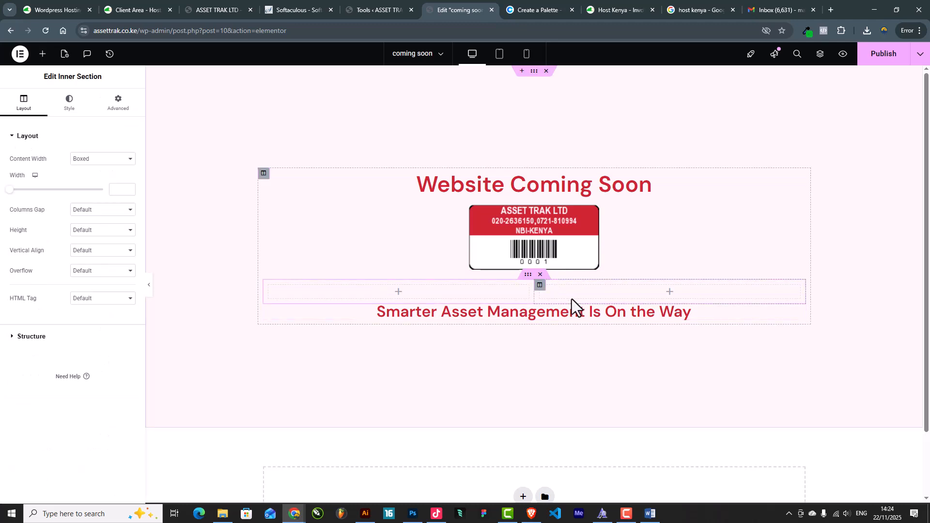
# Delete the extra inner section and move the tagline into the remaining inner section
pyautogui.rightClick(535, 291)
pyautogui.click(557, 482)
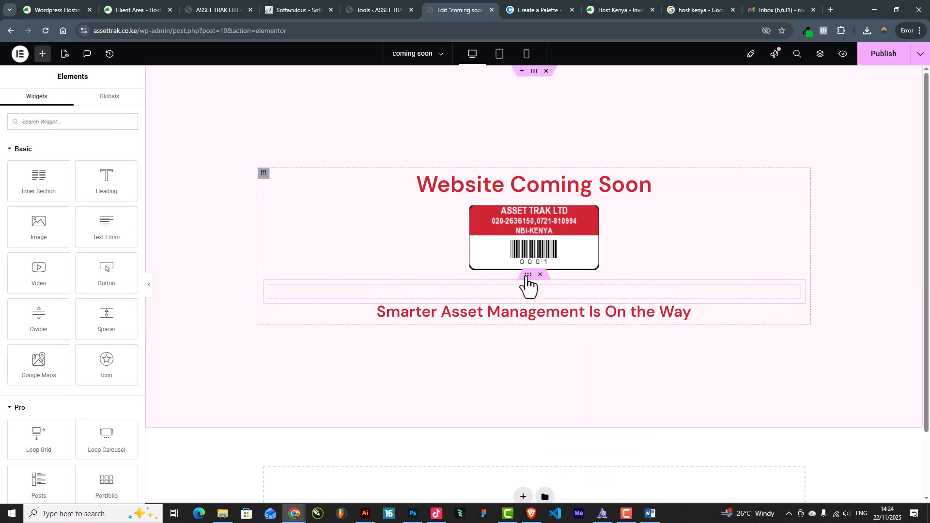
pyautogui.click(531, 286)
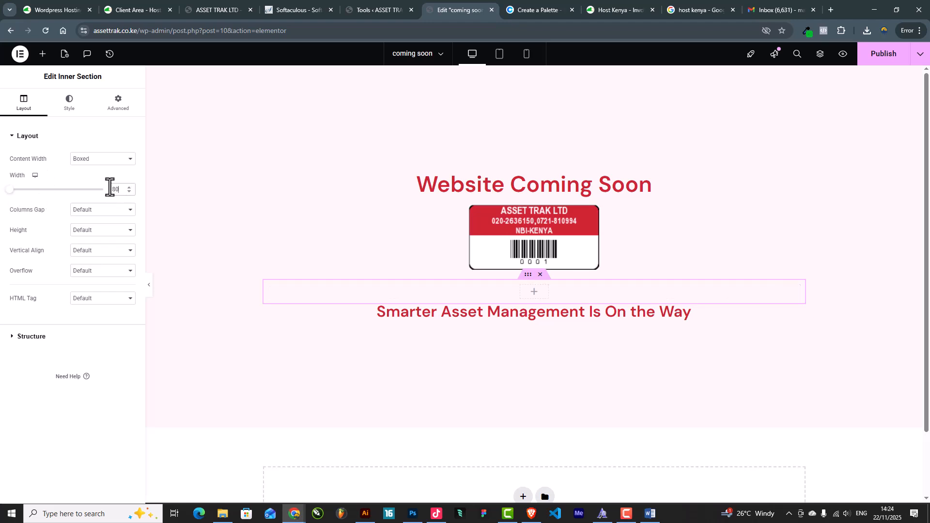
pyautogui.moveTo(793, 314); pyautogui.dragTo(609, 296)
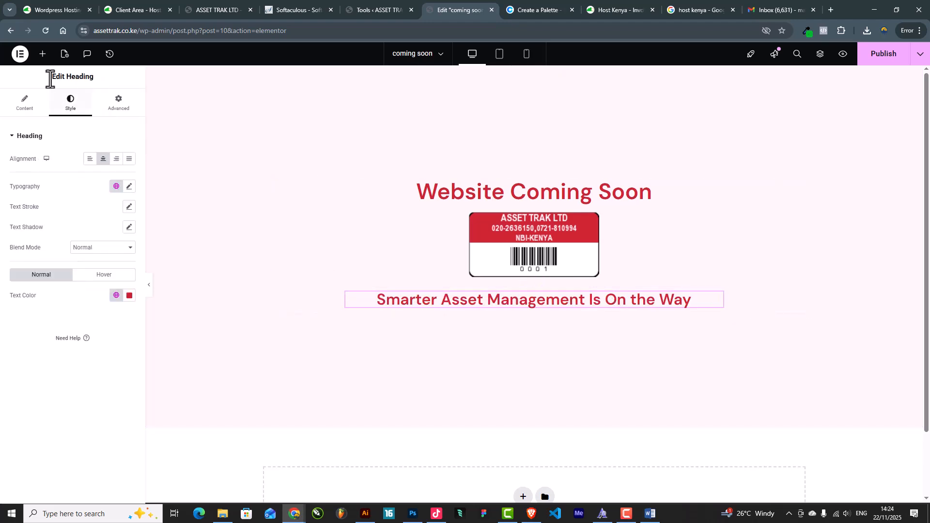
# Add a text block by the tagline, delete its duplicate, and paste in the two intro paragraphs
pyautogui.click(41, 57)
pyautogui.moveTo(106, 230); pyautogui.dragTo(502, 303)
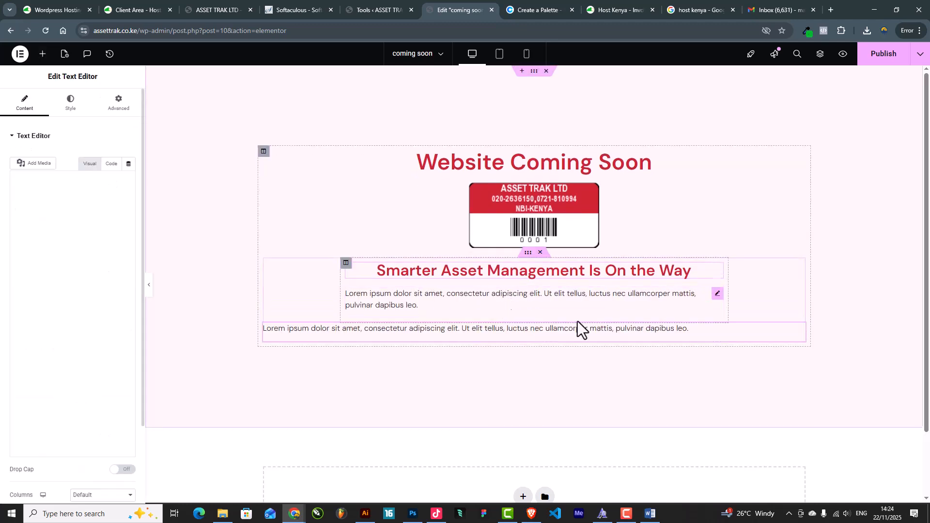
pyautogui.rightClick(674, 327)
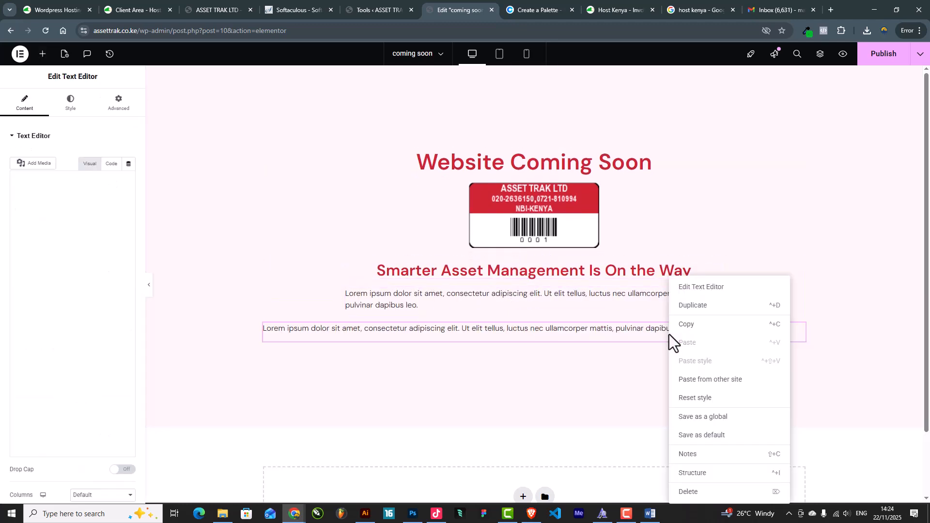
pyautogui.click(682, 489)
pyautogui.click(497, 301)
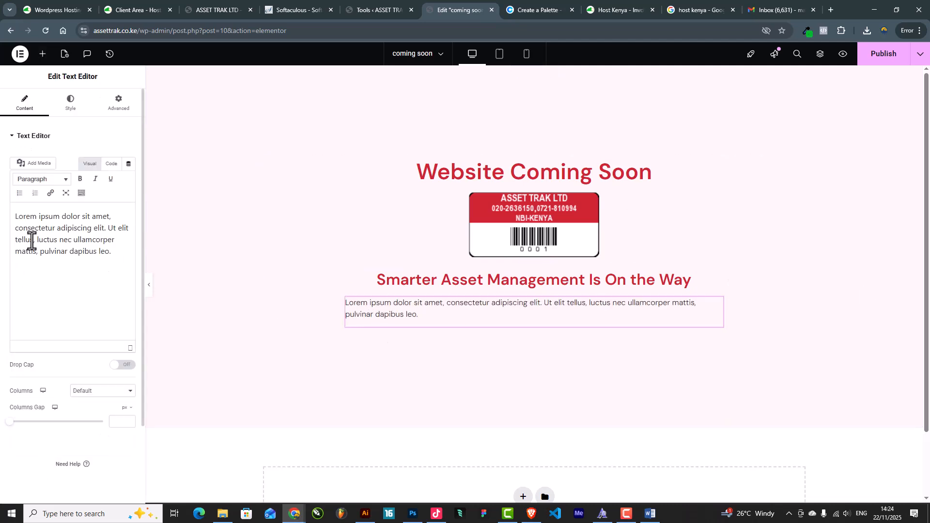
pyautogui.write('We’re building a new digital experience that will make it easier for organizations to record, track, and manage their fixed assets with accuracy and confidence. Our website is currently under construction — but we’re almost ready.')
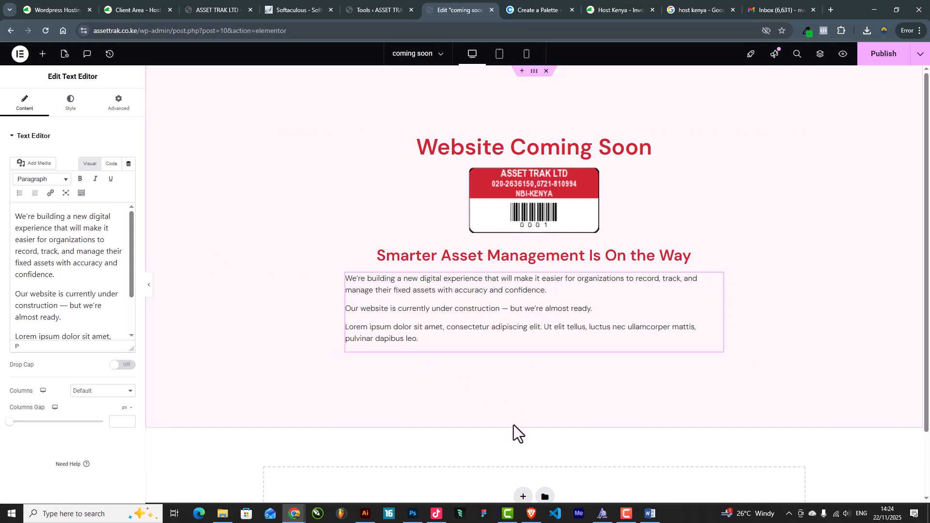
pyautogui.scroll(-2, 526, 482)
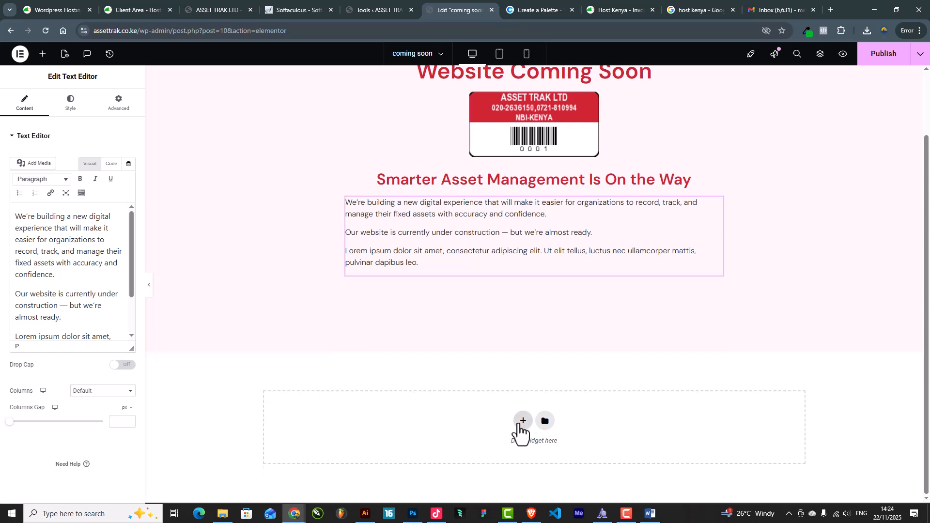
# Add a single-column section below the content with a classic red Primary global-colour background
pyautogui.click(521, 422)
pyautogui.click(413, 430)
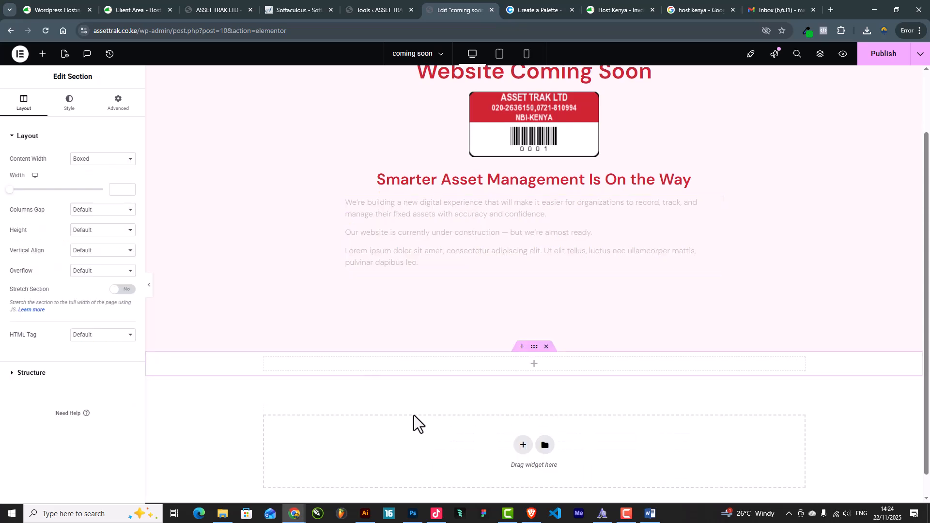
pyautogui.click(69, 103)
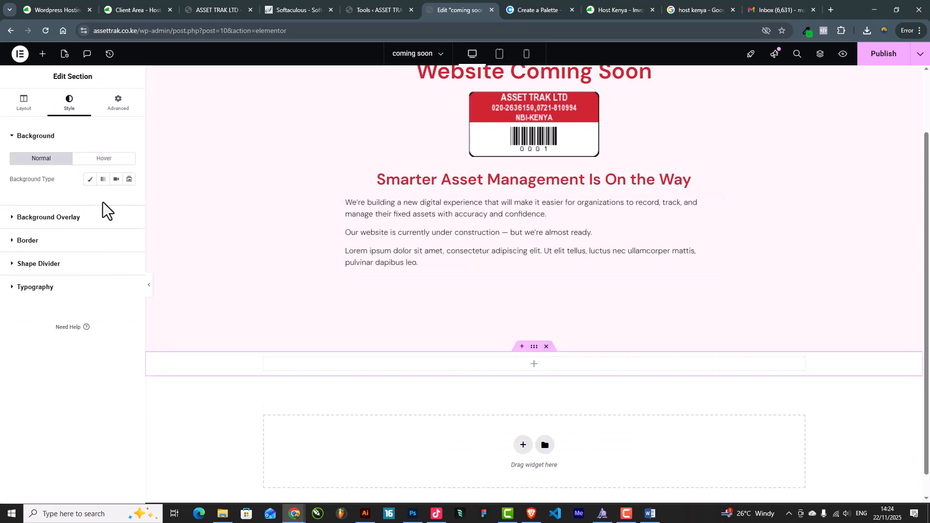
pyautogui.click(90, 179)
pyautogui.click(117, 199)
pyautogui.click(57, 246)
pyautogui.scroll(2, 464, 307)
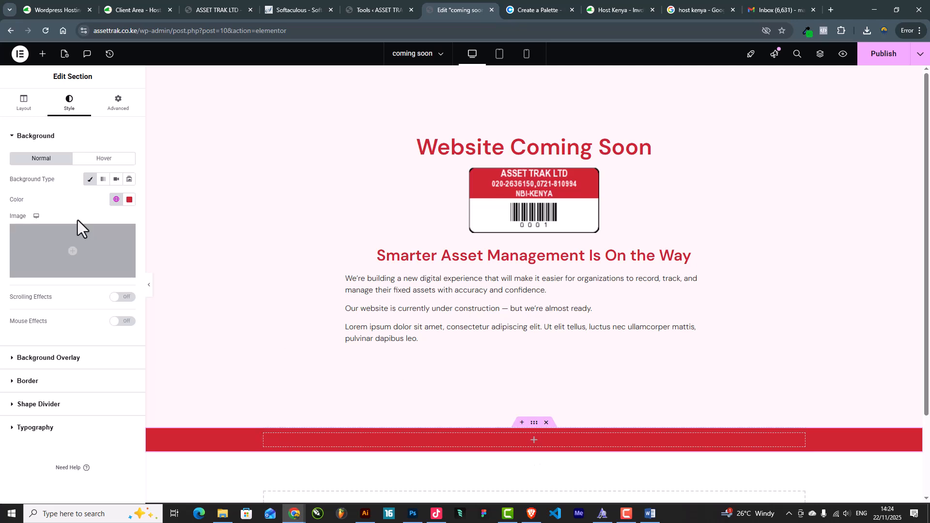
# Place an Icon List in the red section, keep only one item, and set it inline
pyautogui.click(43, 54)
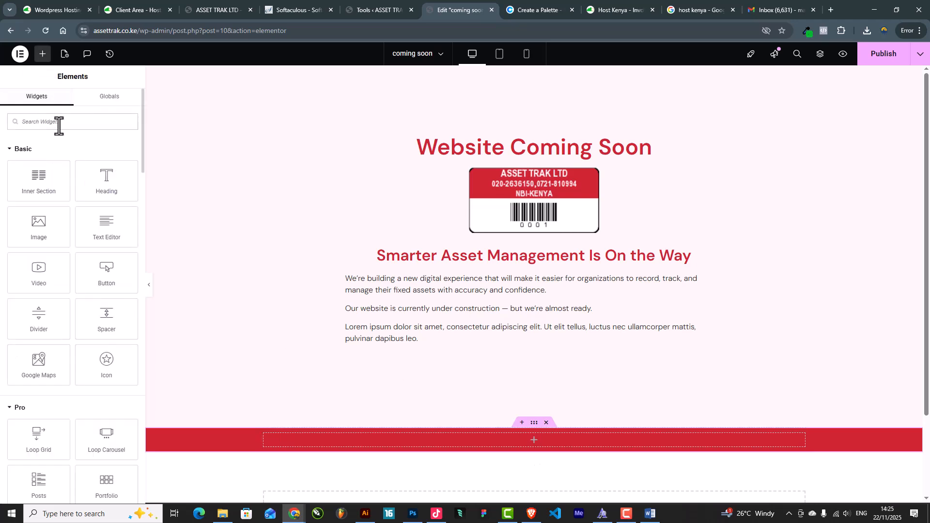
pyautogui.write('ico')
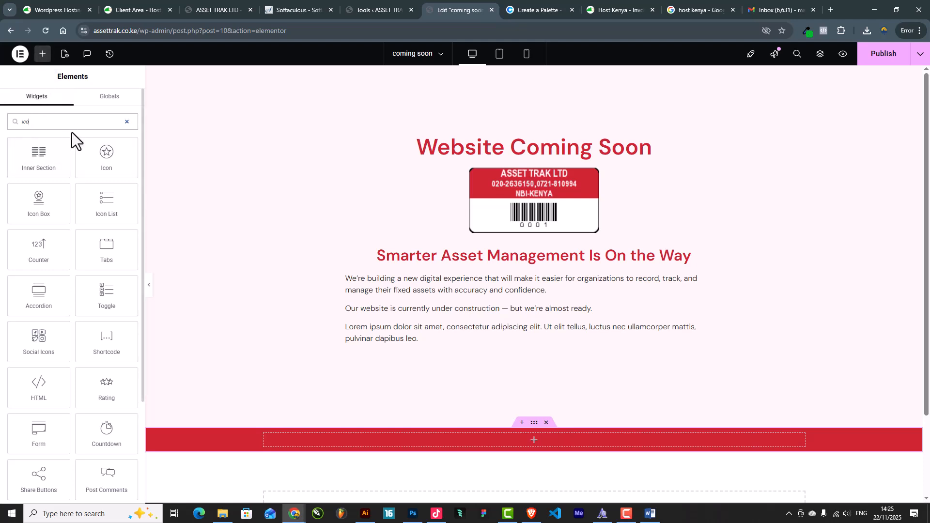
pyautogui.moveTo(110, 201); pyautogui.dragTo(517, 441)
pyautogui.scroll(-1, 515, 437)
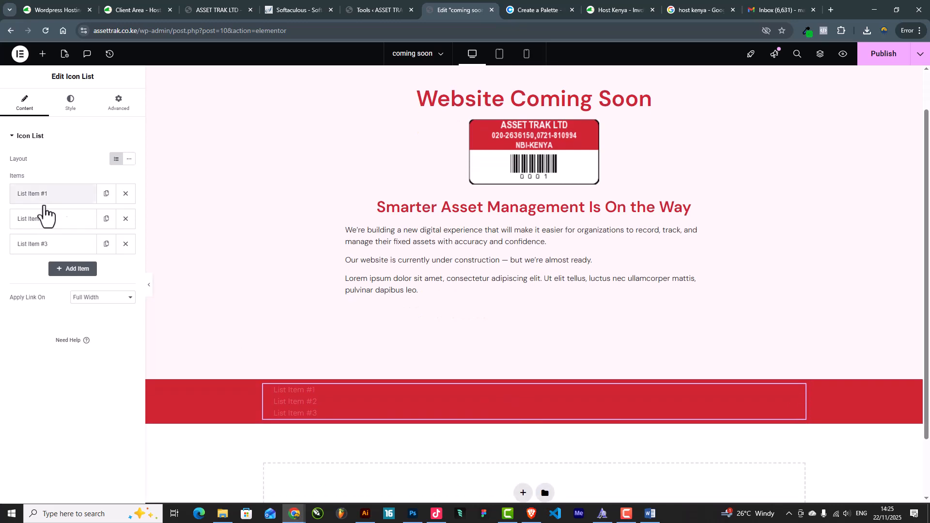
pyautogui.click(126, 244)
pyautogui.click(126, 219)
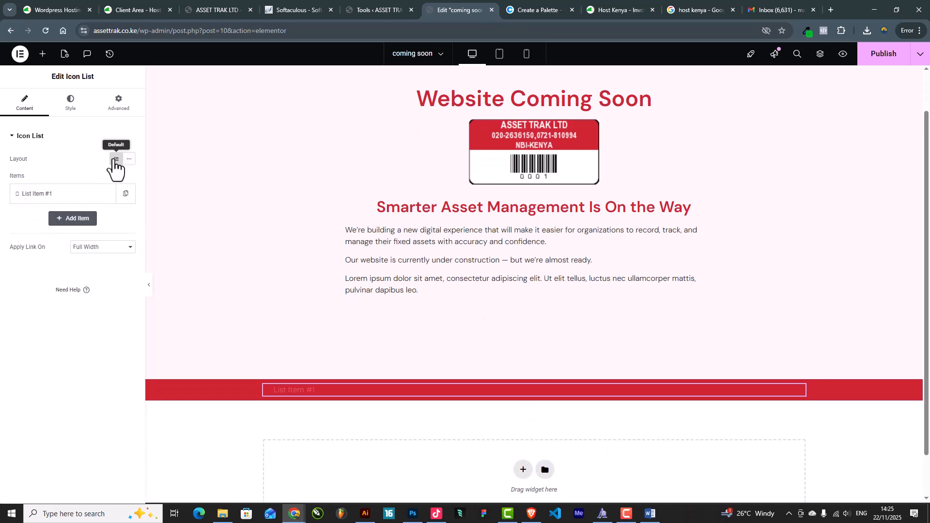
pyautogui.click(128, 162)
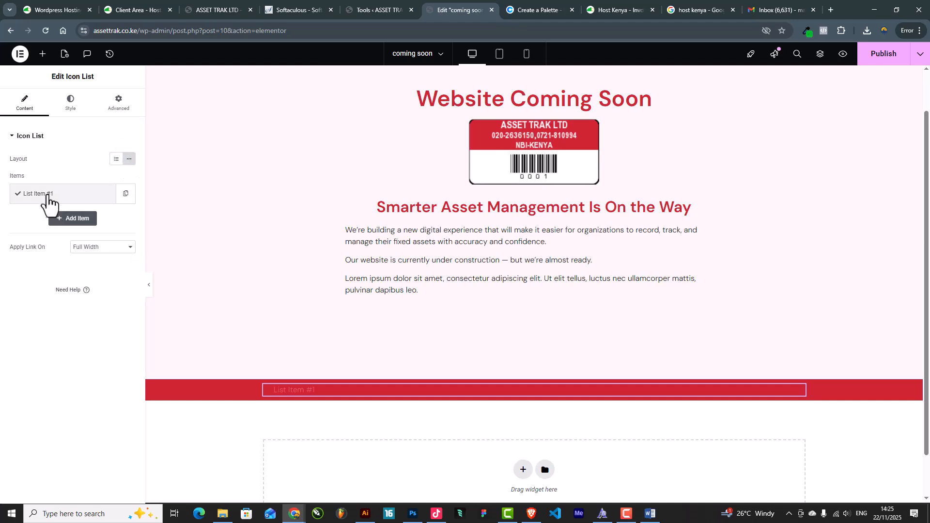
# Change the list item's icon to the solid phone handset
pyautogui.click(47, 196)
pyautogui.click(82, 286)
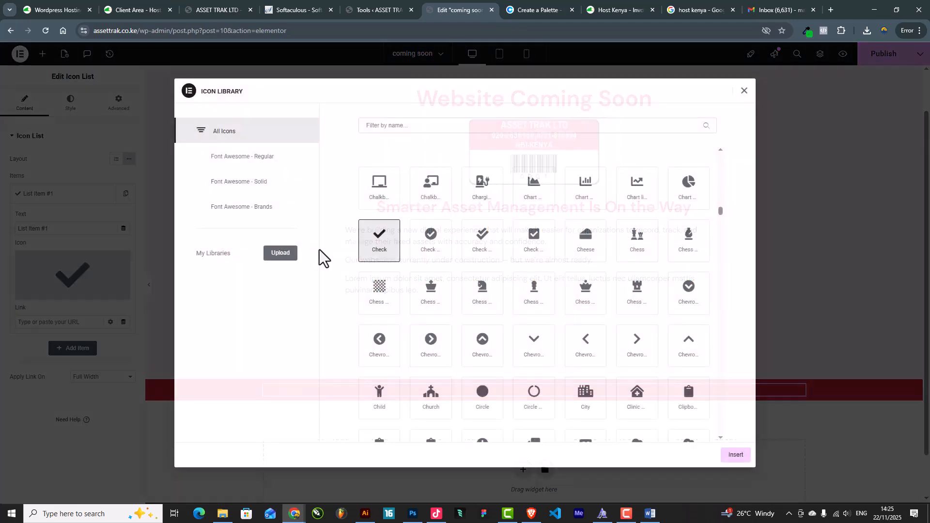
pyautogui.write('call')
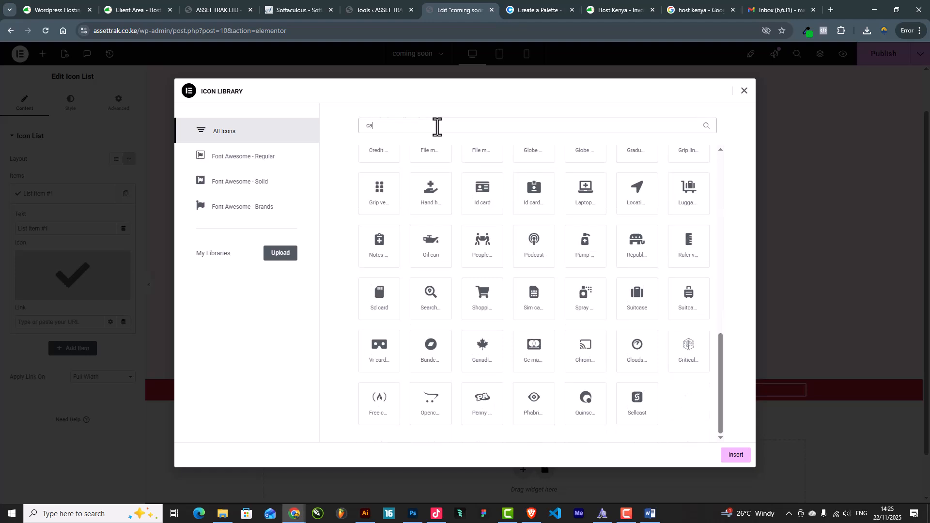
pyautogui.press('BackSpace')
pyautogui.press('BackSpace')
pyautogui.press('BackSpace')
pyautogui.press('BackSpace')
pyautogui.write('pho')
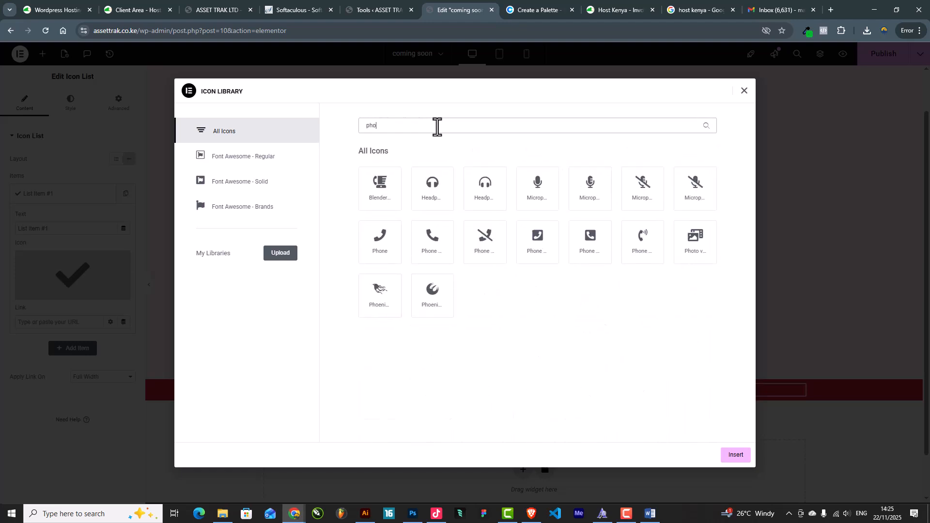
pyautogui.click(432, 242)
pyautogui.click(736, 455)
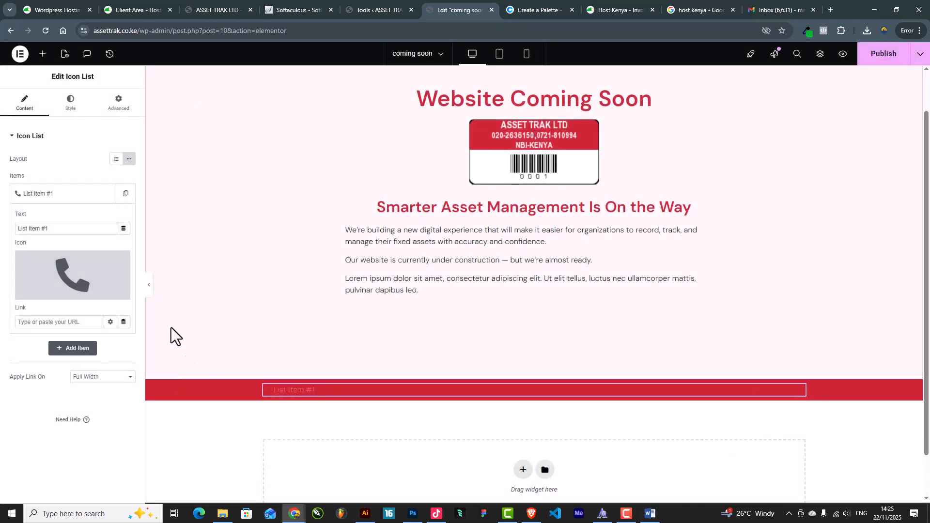
# Make the list's icon and item text white
pyautogui.click(64, 111)
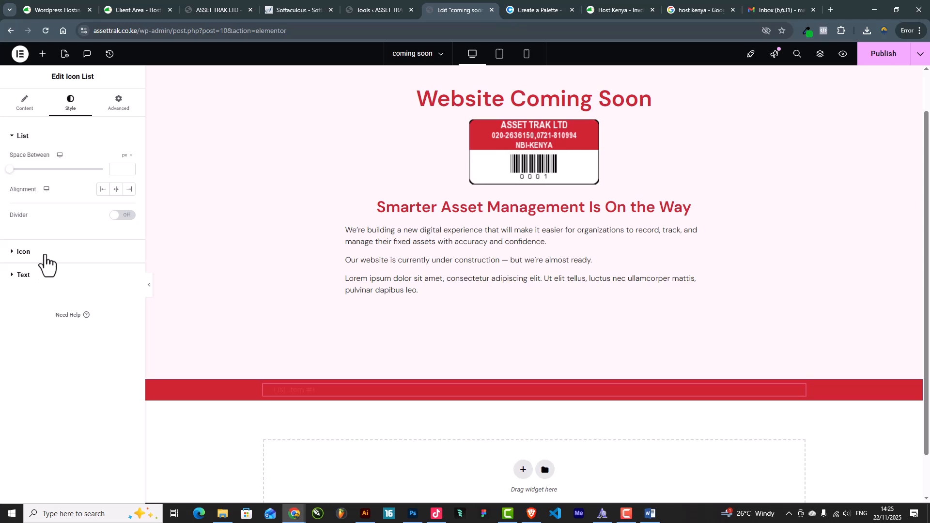
pyautogui.click(45, 255)
pyautogui.click(129, 202)
pyautogui.moveTo(63, 219); pyautogui.dragTo(54, 207)
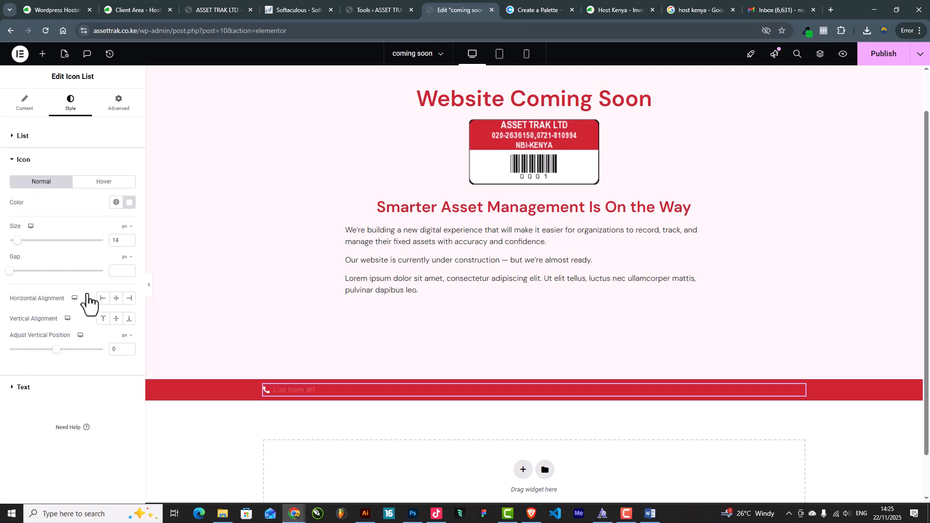
pyautogui.click(23, 387)
pyautogui.click(116, 267)
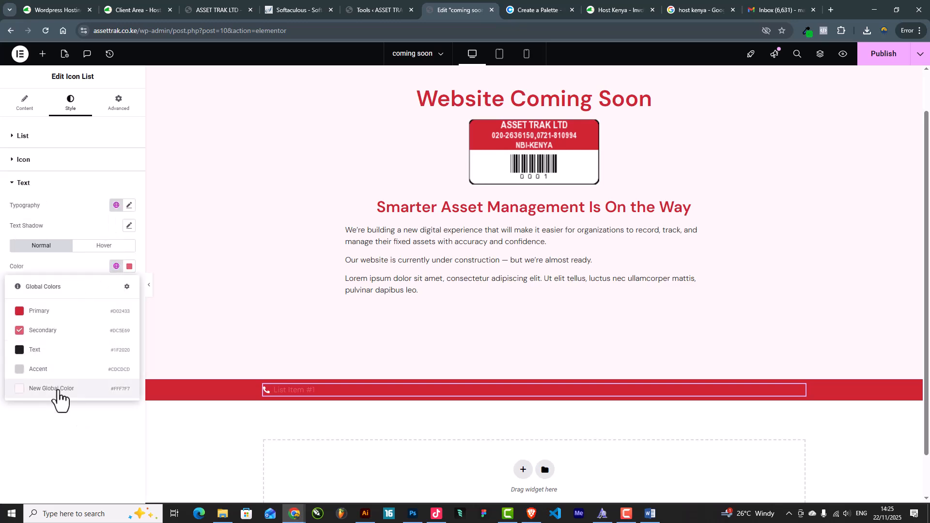
pyautogui.click(51, 389)
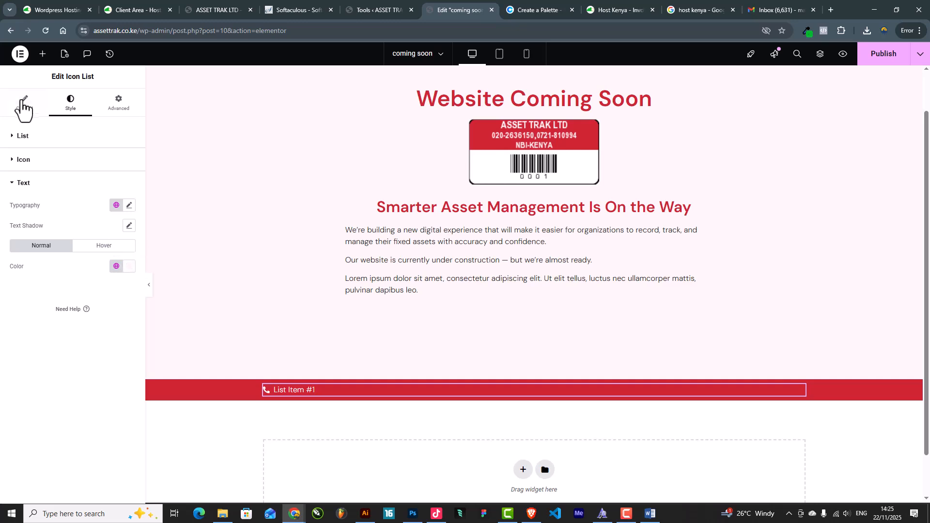
pyautogui.click(25, 106)
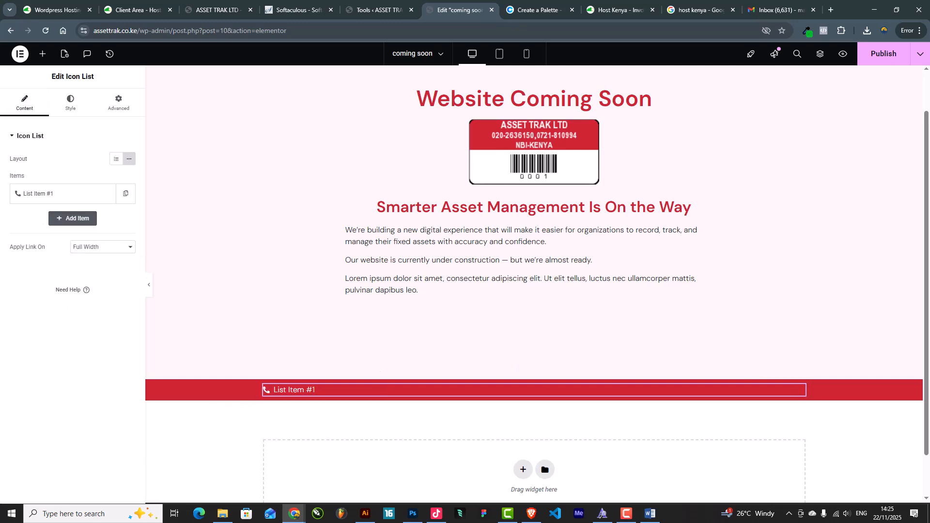
# Replace the item text with the two phone numbers separated by '|', removing the phone emojis
pyautogui.hotkey('alt', 'Tab')
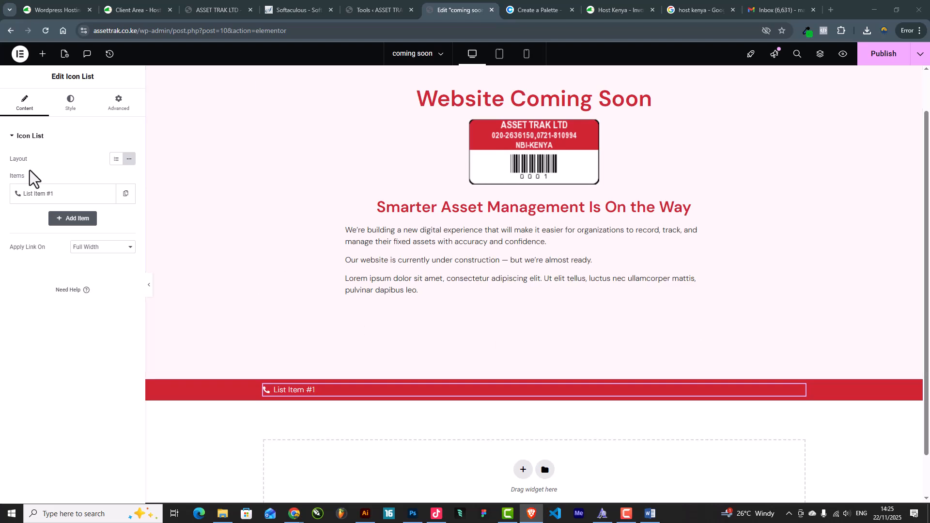
pyautogui.click(41, 194)
pyautogui.moveTo(61, 233); pyautogui.dragTo(3, 235)
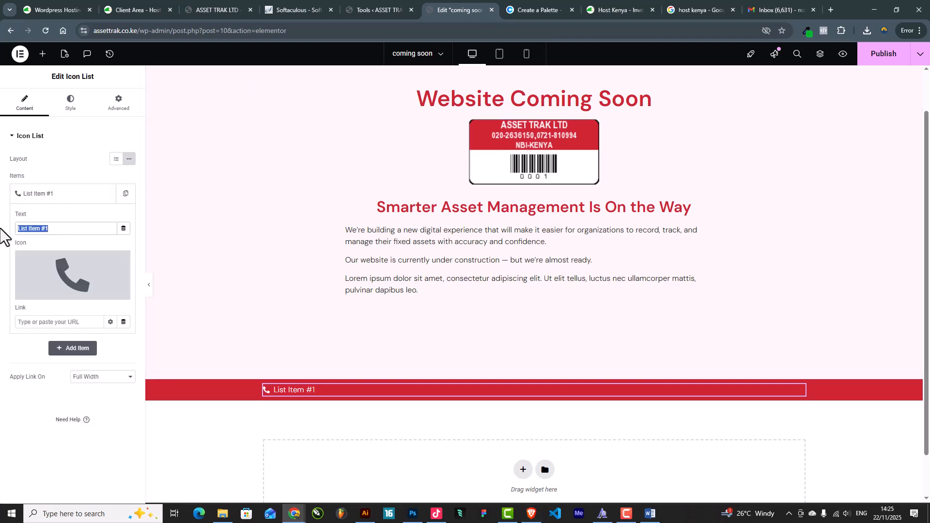
pyautogui.hotkey('ctrl', 'v')
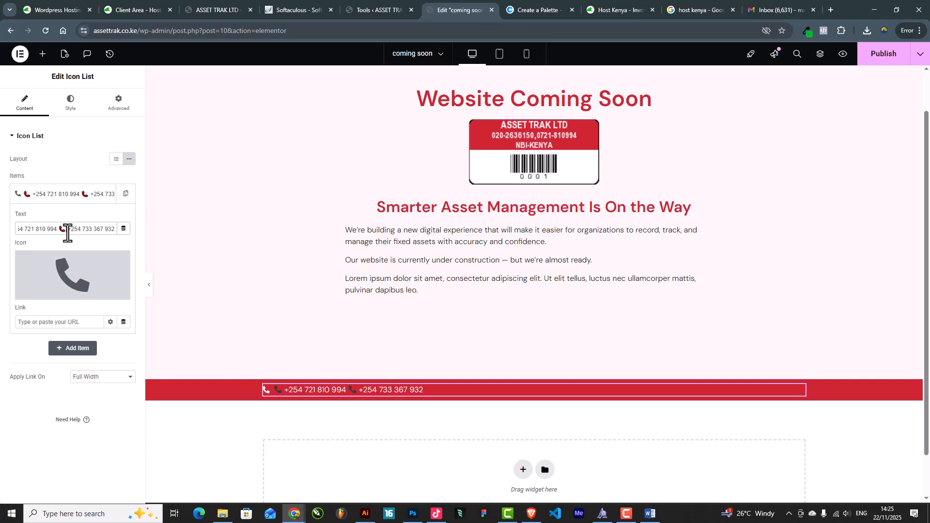
pyautogui.click(67, 233)
pyautogui.press('BackSpace')
pyautogui.write('|')
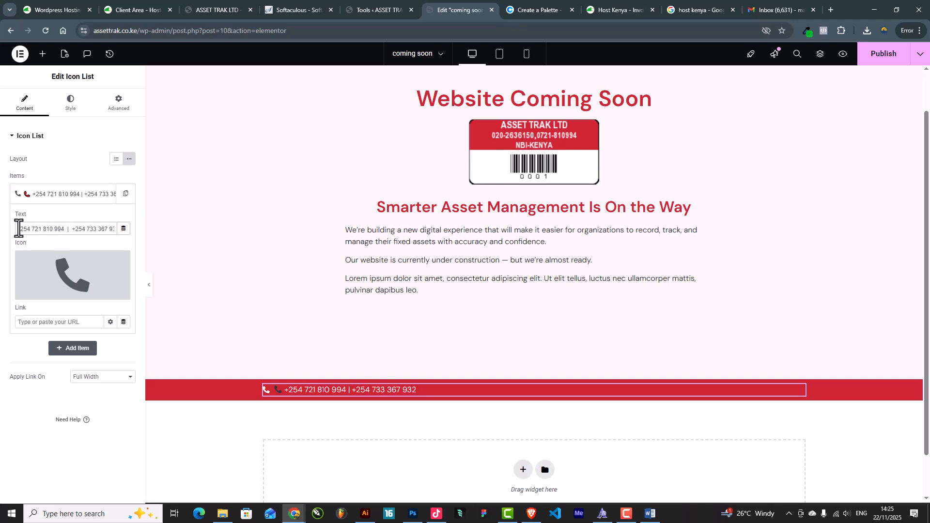
pyautogui.press('Left')
pyautogui.press('Left')
pyautogui.moveTo(23, 230); pyautogui.dragTo(1, 231)
pyautogui.press('BackSpace')
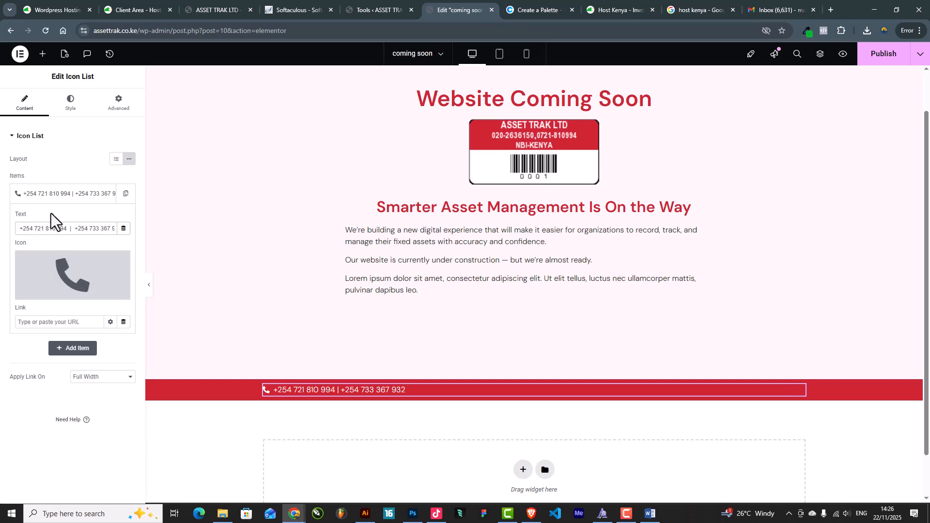
pyautogui.click(46, 196)
# Duplicate the phone item and give the copy the envelope icon
pyautogui.click(106, 194)
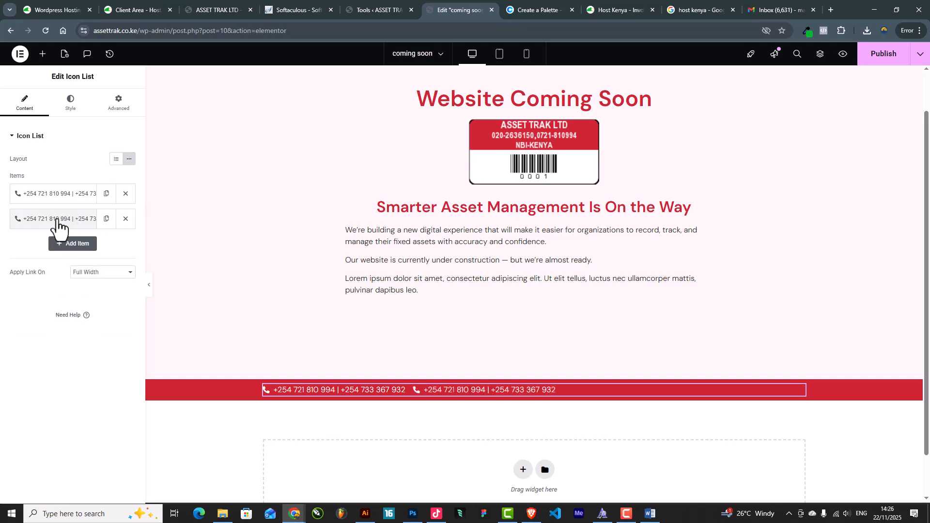
pyautogui.click(62, 221)
pyautogui.click(68, 288)
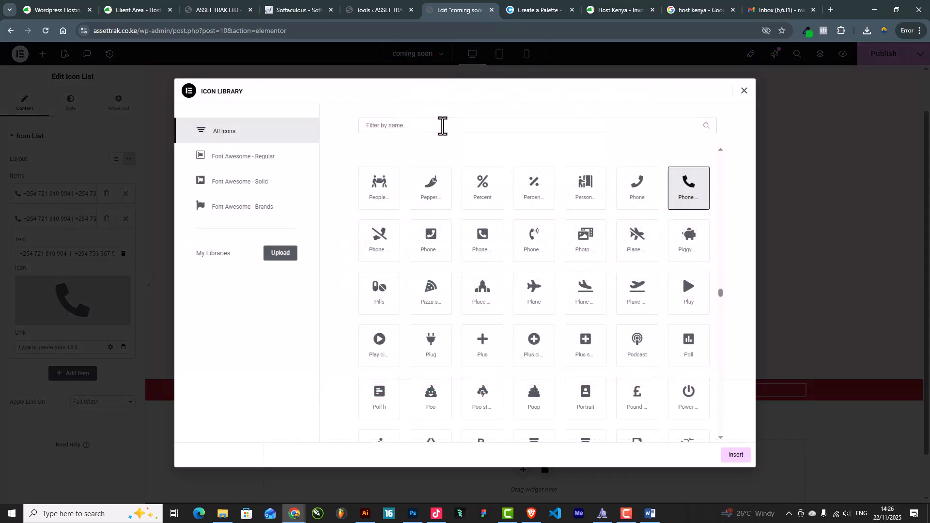
pyautogui.click(430, 126)
pyautogui.write('enve')
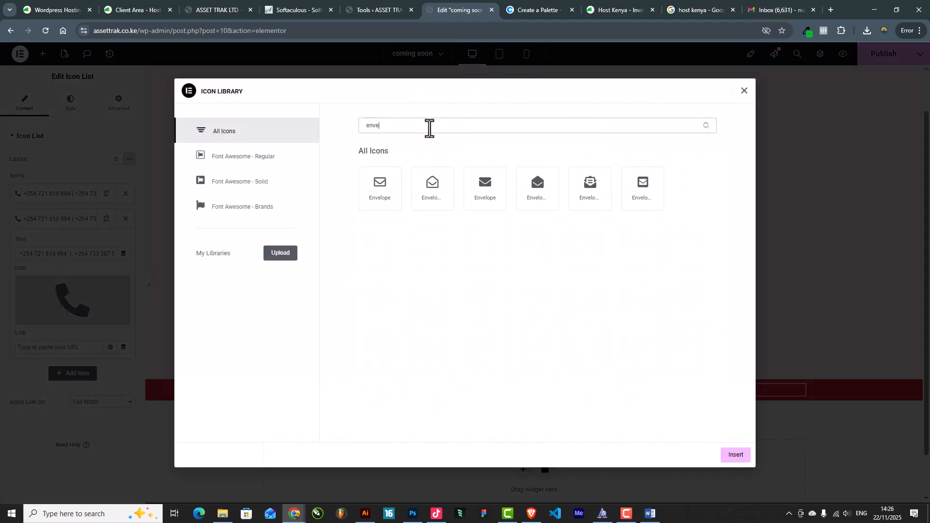
pyautogui.click(388, 193)
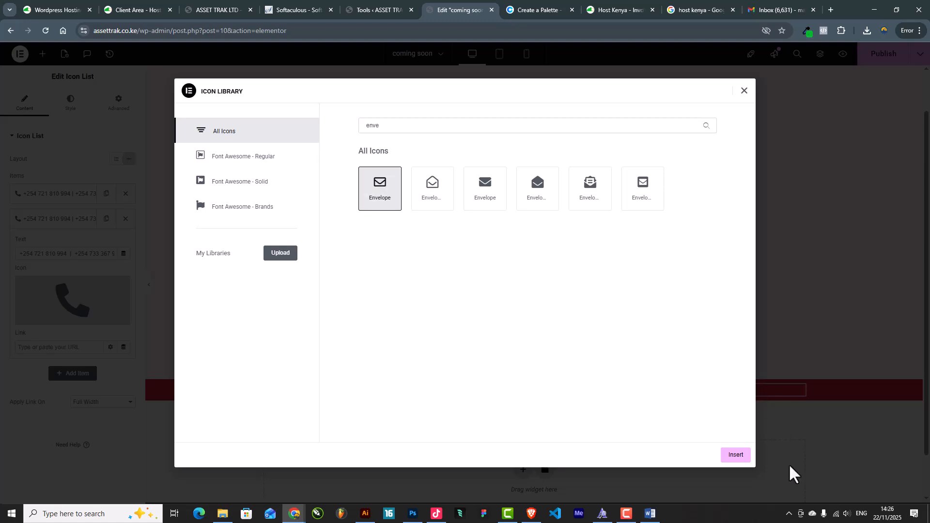
pyautogui.click(738, 455)
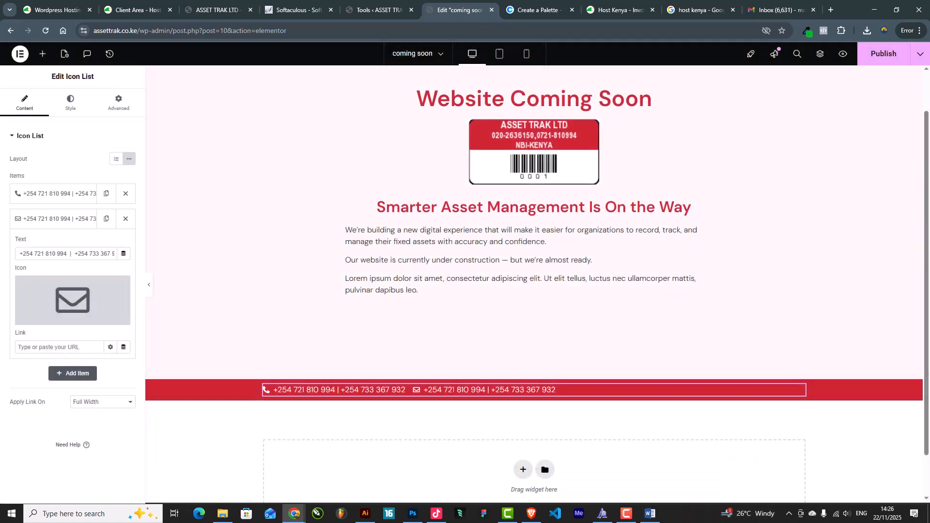
# Replace the second item's text with the company's two e-mail addresses separated by '|'
pyautogui.hotkey('alt', 'Tab')
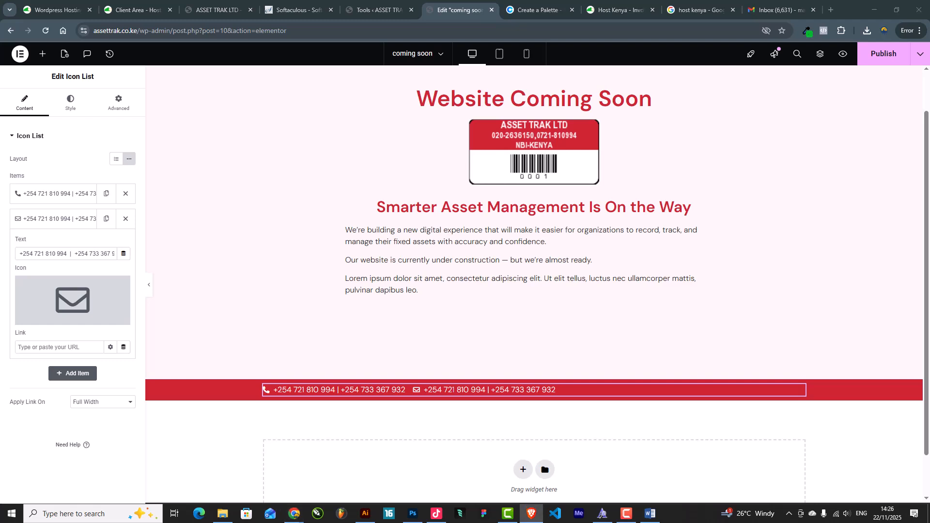
pyautogui.tripleClick(90, 257)
pyautogui.hotkey('ctrl', 'v')
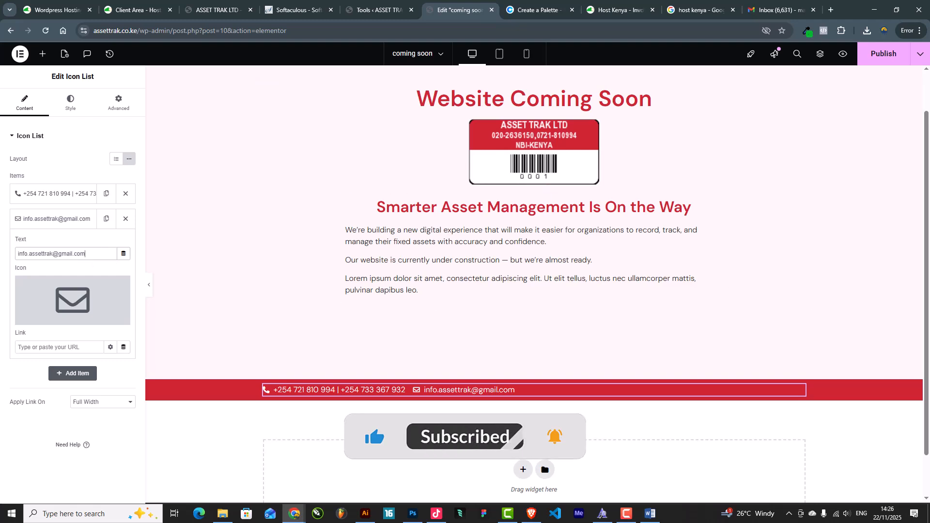
pyautogui.hotkey('alt', 'Tab')
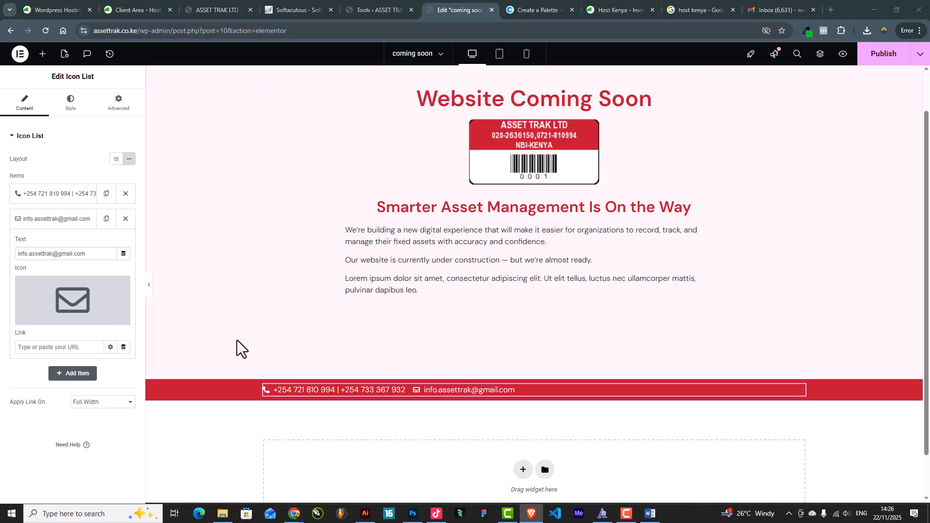
pyautogui.click(91, 254)
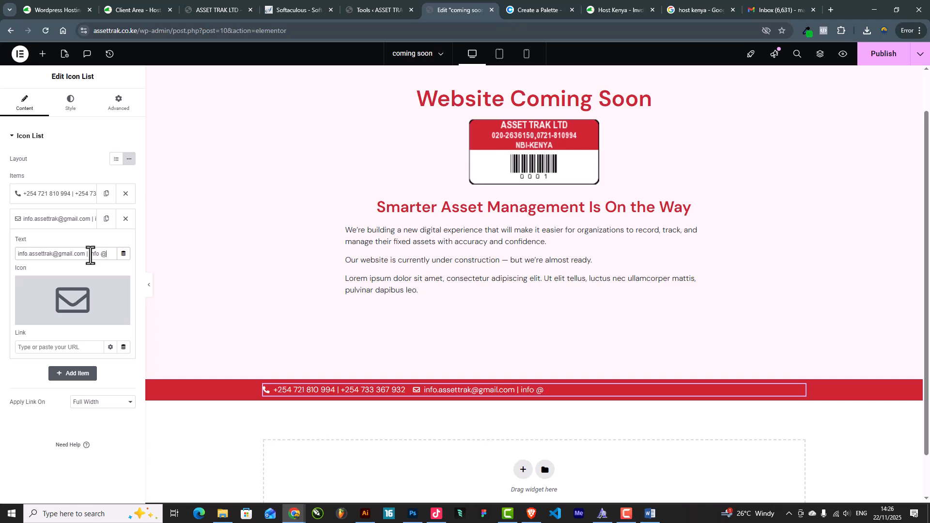
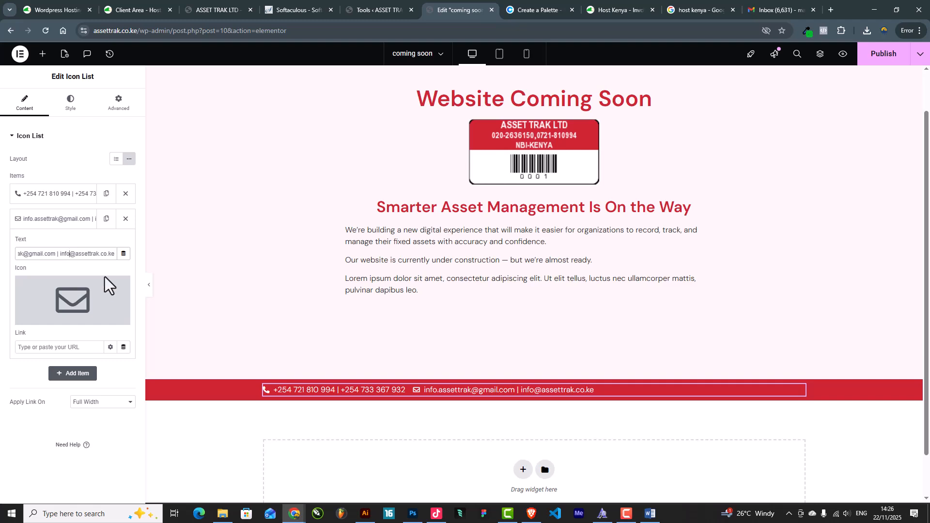
# Centre the contact items in the red bar and turn on dividers between them
pyautogui.click(68, 106)
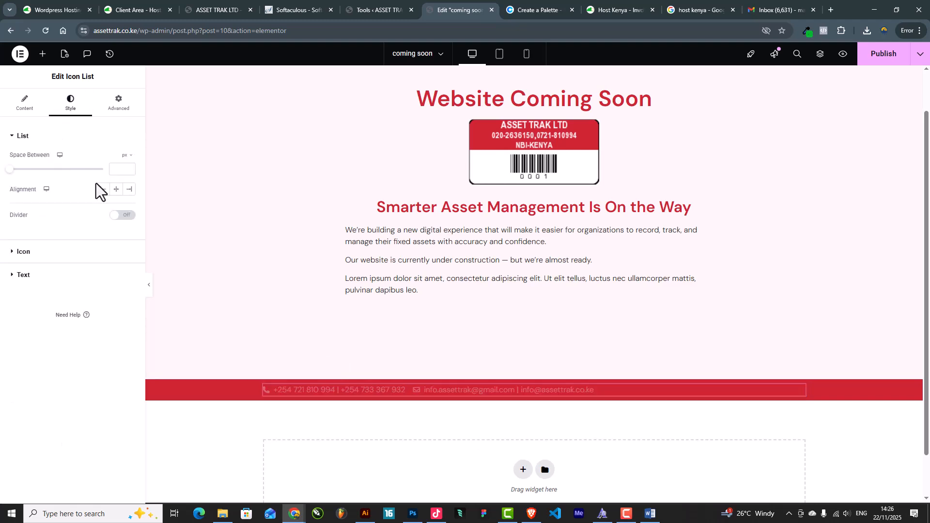
pyautogui.click(116, 189)
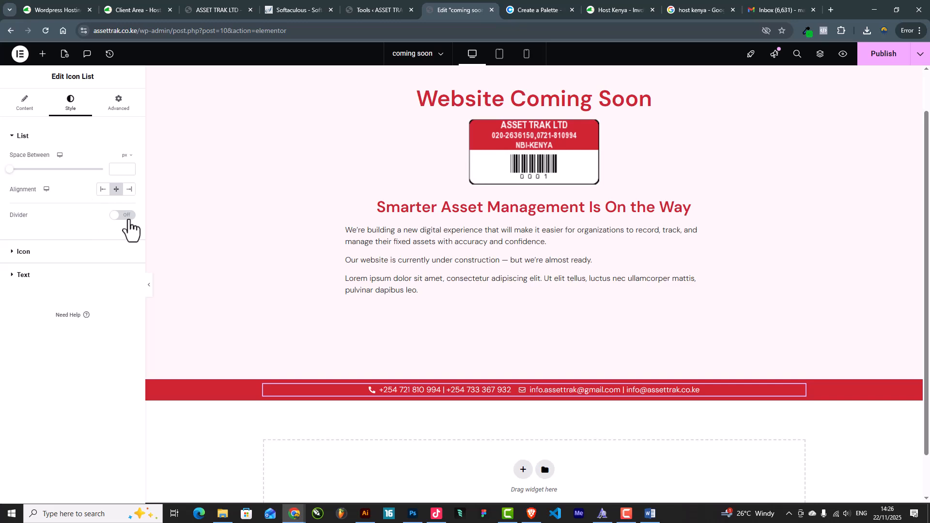
pyautogui.click(127, 216)
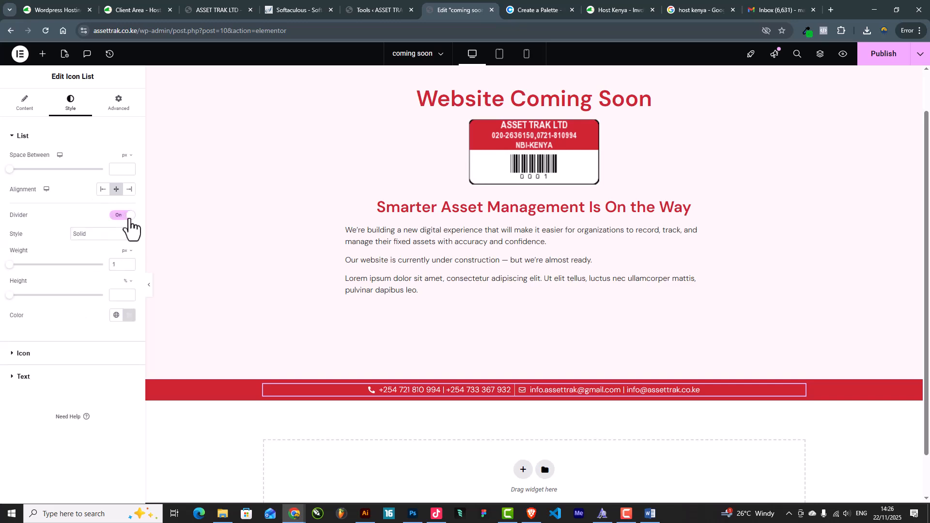
pyautogui.click(149, 290)
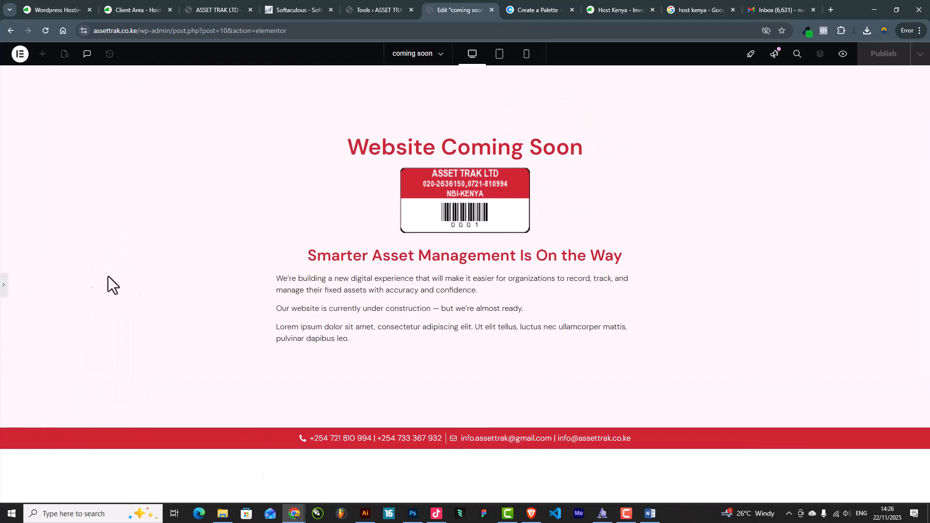
pyautogui.click(4, 286)
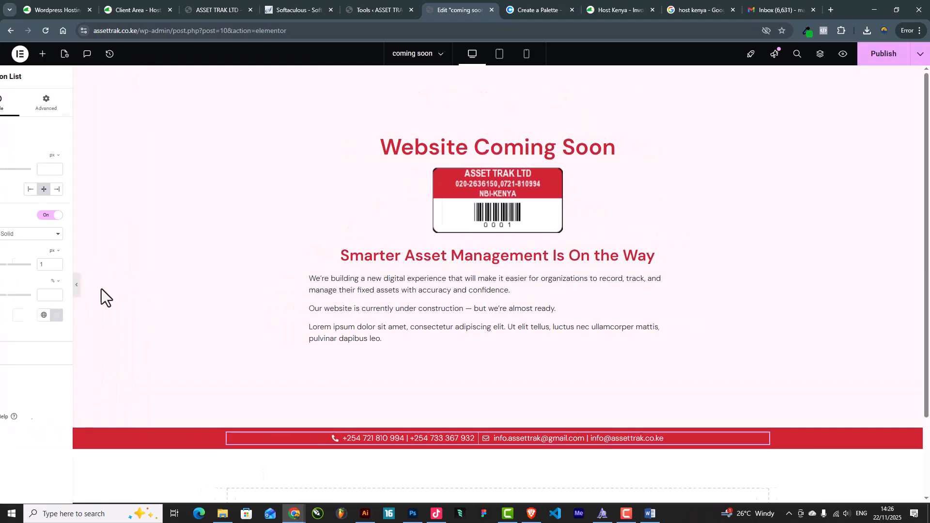
# Centre-align the body paragraphs text block
pyautogui.click(520, 310)
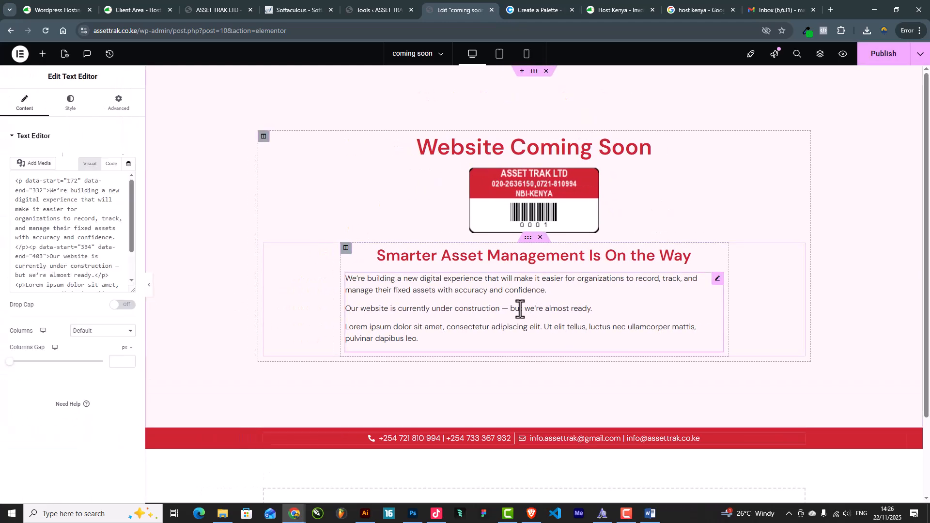
pyautogui.click(70, 103)
pyautogui.click(103, 158)
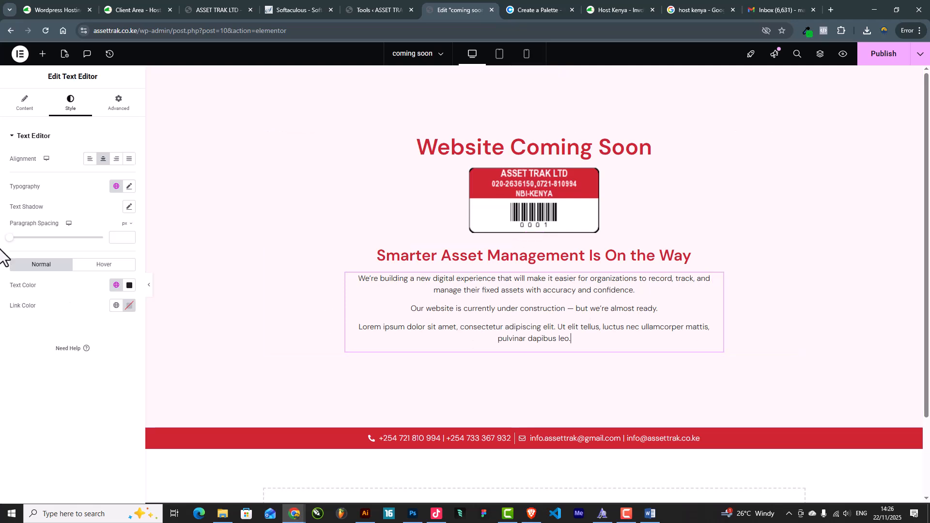
# Delete the leftover Lorem ipsum paragraph from the text block
pyautogui.click(18, 113)
pyautogui.scroll(-2, 90, 320)
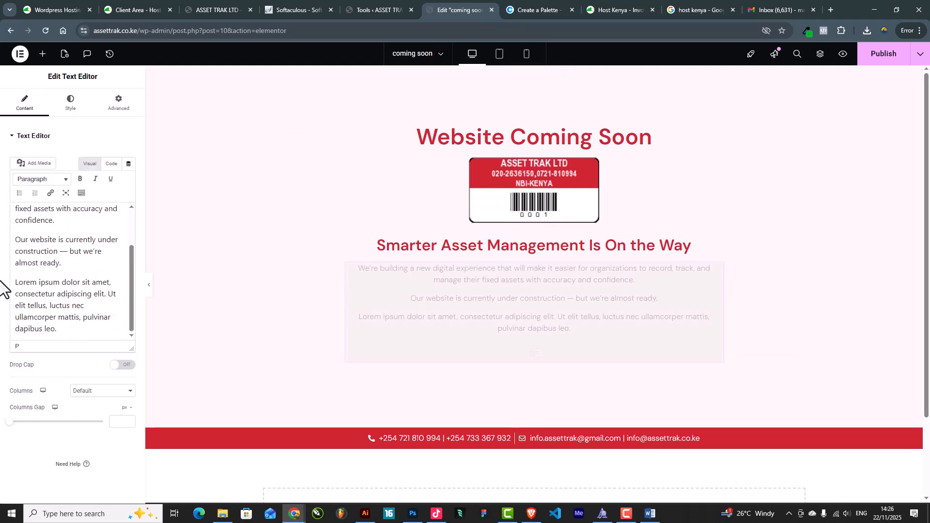
pyautogui.moveTo(78, 331); pyautogui.dragTo(2, 274)
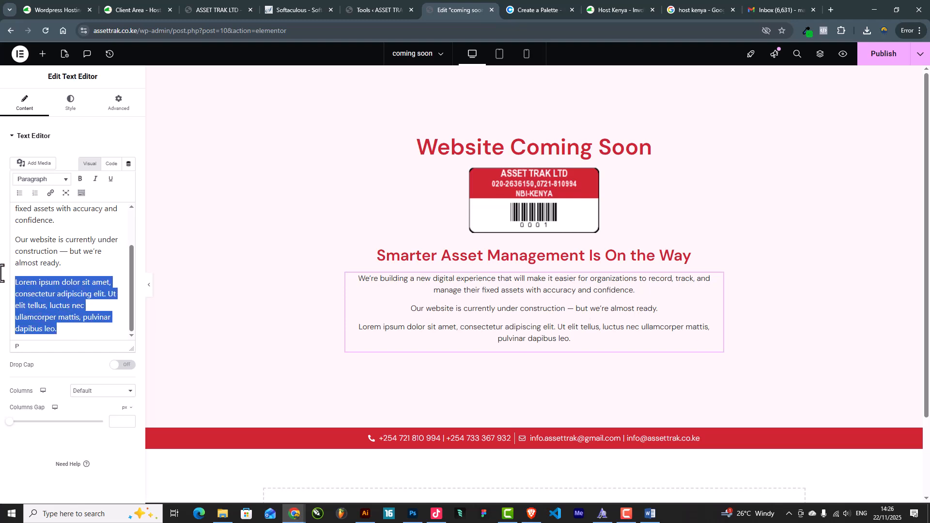
pyautogui.press('BackSpace')
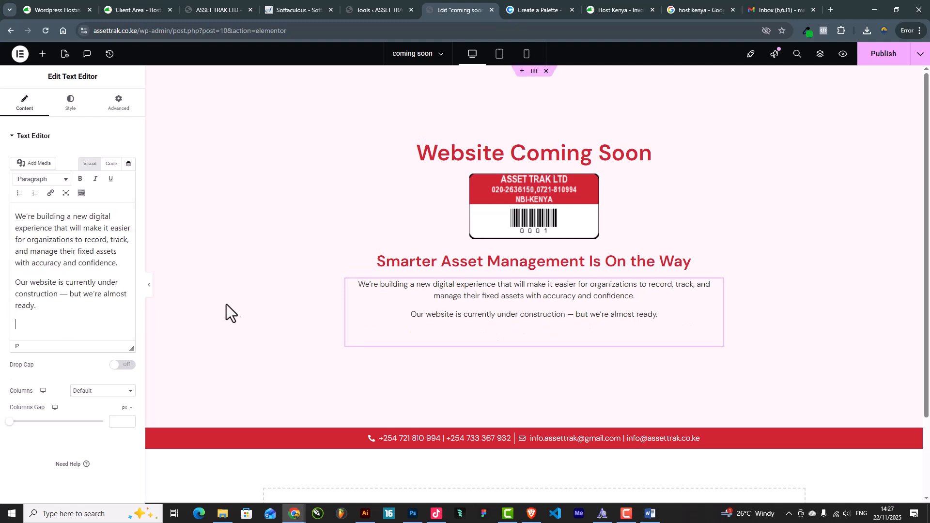
pyautogui.click(152, 288)
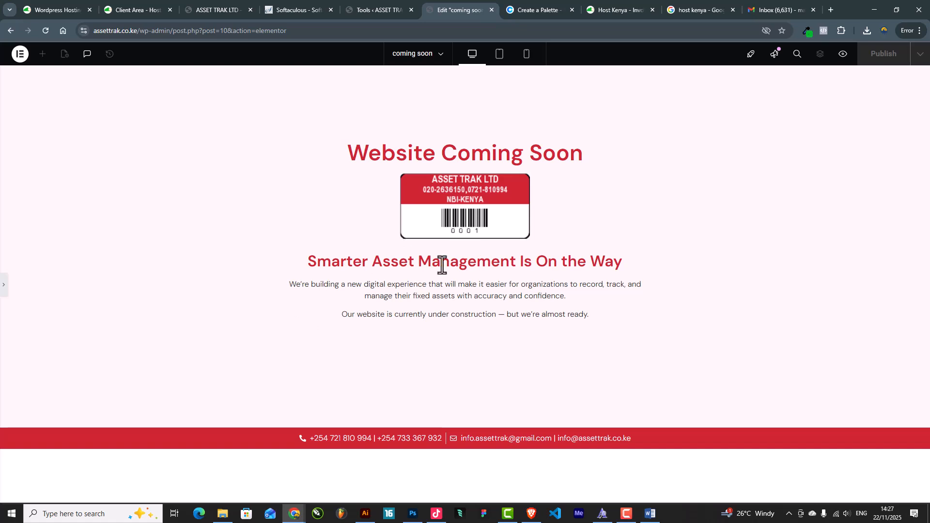
pyautogui.click(5, 288)
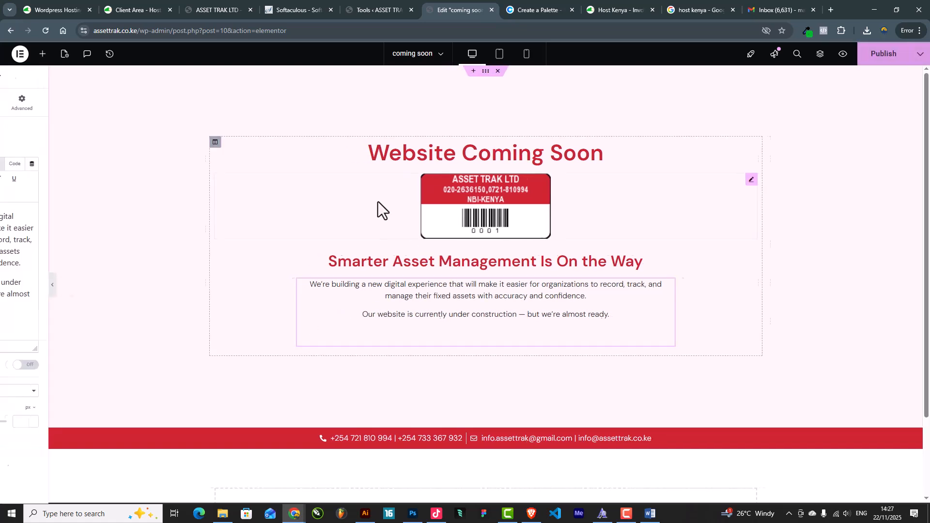
# Enlarge the Website Coming Soon heading to 73 px on desktop
pyautogui.click(560, 156)
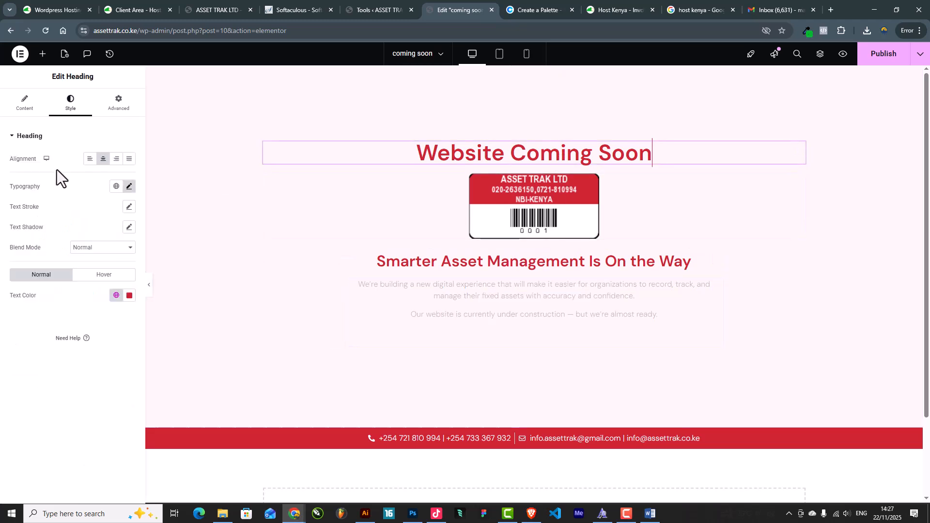
pyautogui.click(129, 186)
pyautogui.moveTo(35, 264)
pyautogui.mouseDown()
pyautogui.moveTo(56, 272)
pyautogui.moveTo(47, 272)
pyautogui.mouseUp()
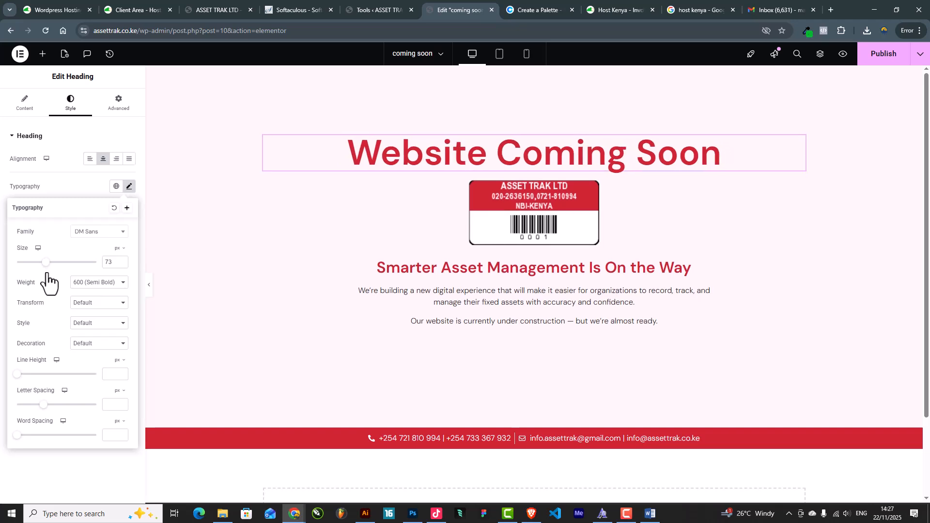
# In mobile preview, shrink the heading to about 45 px, then return to desktop view
pyautogui.click(149, 287)
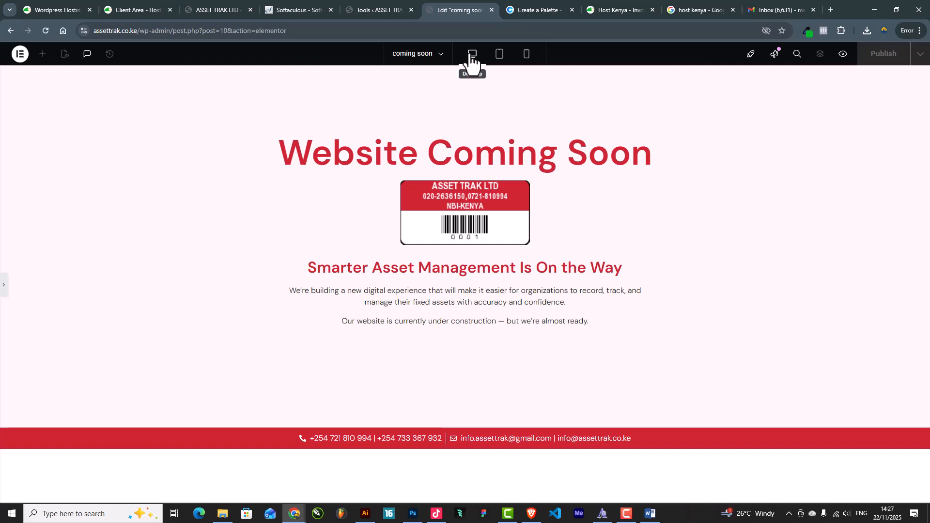
pyautogui.click(499, 55)
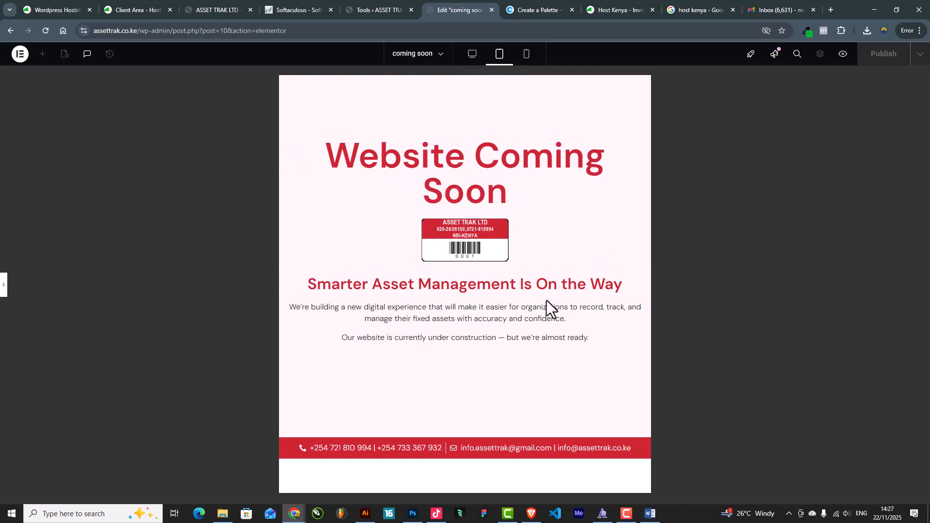
pyautogui.click(527, 55)
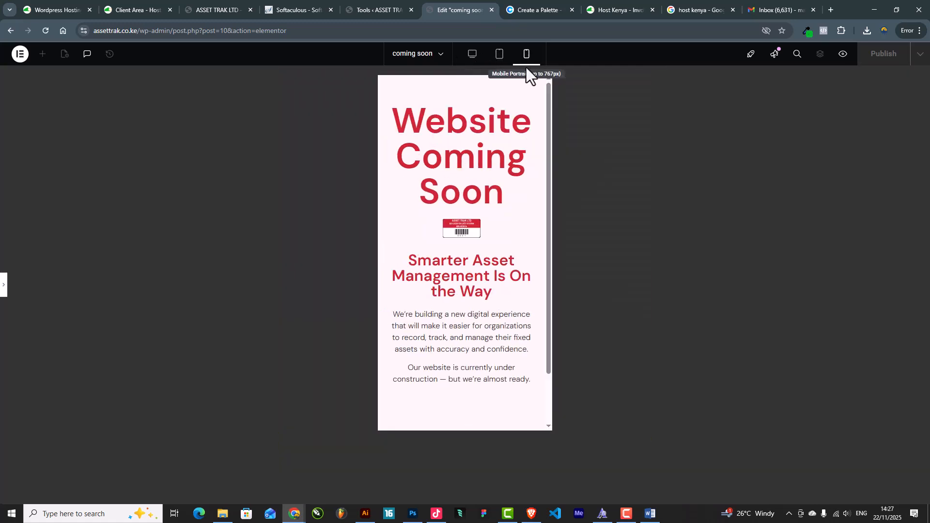
pyautogui.click(4, 286)
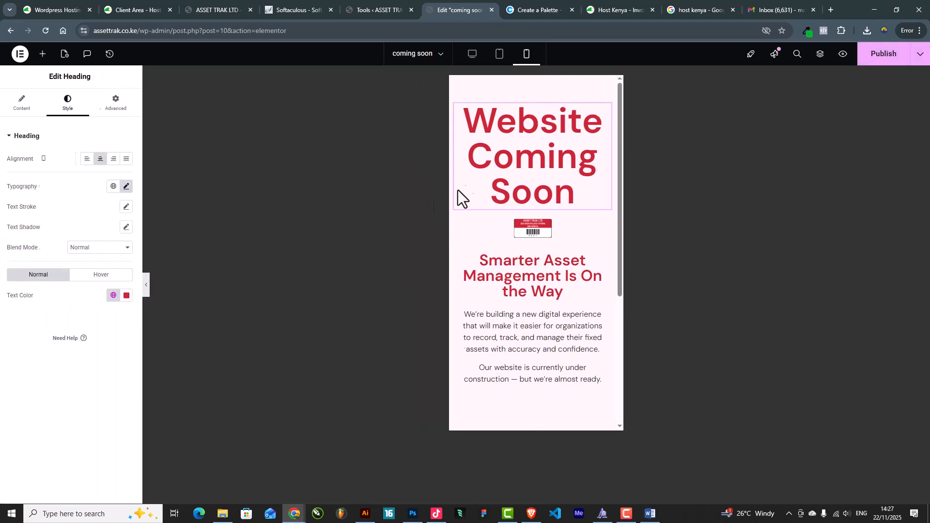
pyautogui.click(129, 187)
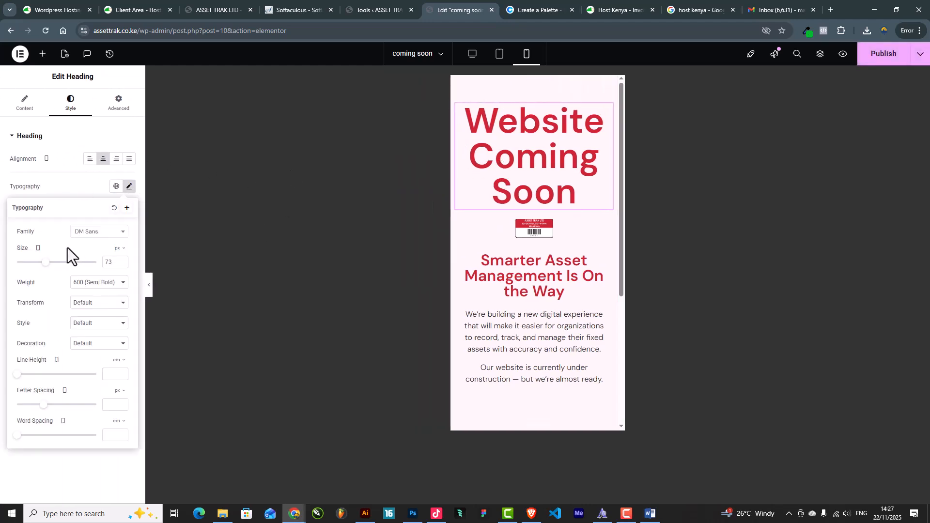
pyautogui.moveTo(56, 264); pyautogui.dragTo(35, 268)
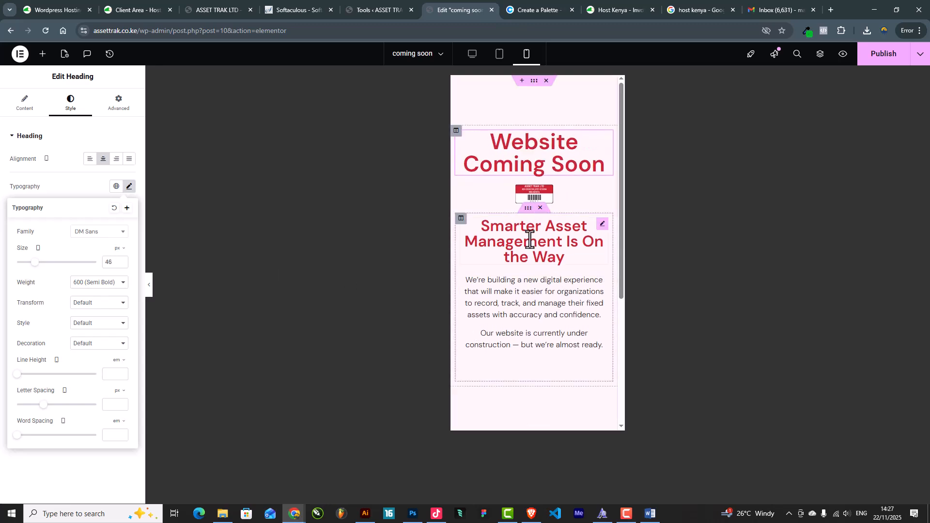
pyautogui.scroll(-4, 571, 386)
pyautogui.scroll(5, 570, 382)
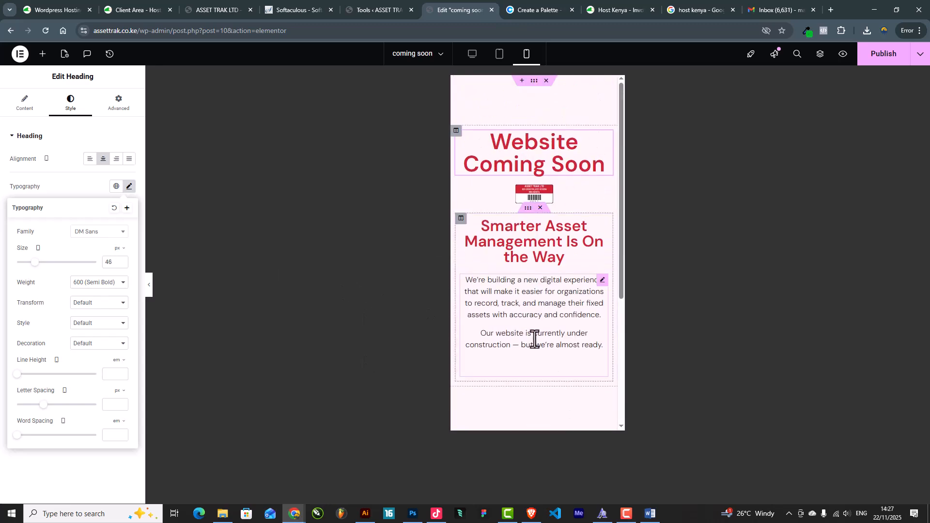
pyautogui.click(535, 82)
pyautogui.click(473, 54)
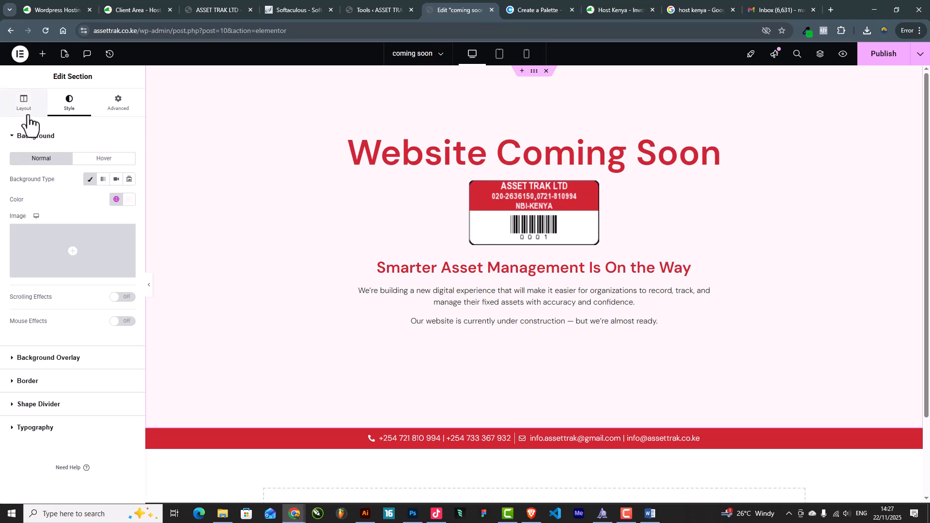
# Reduce the section's minimum height to 500
pyautogui.click(25, 116)
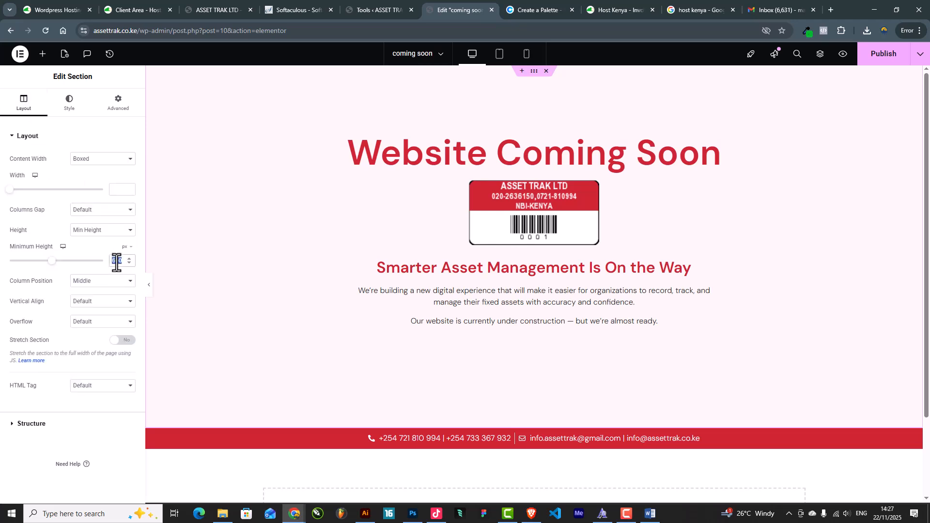
pyautogui.write('500')
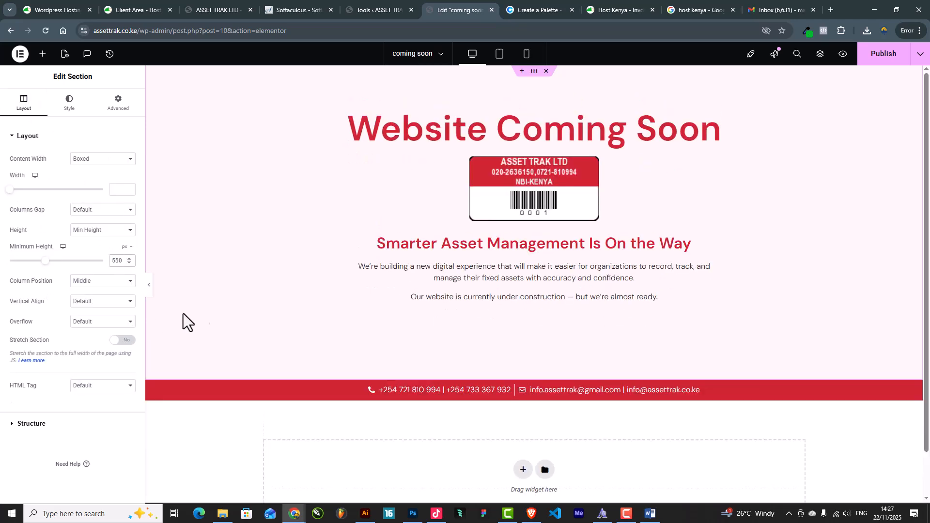
pyautogui.click(149, 291)
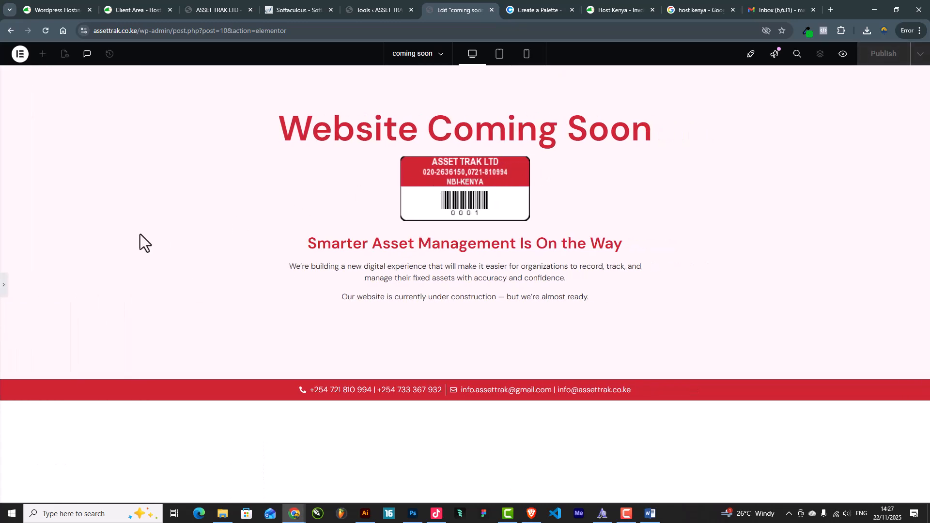
pyautogui.click(3, 290)
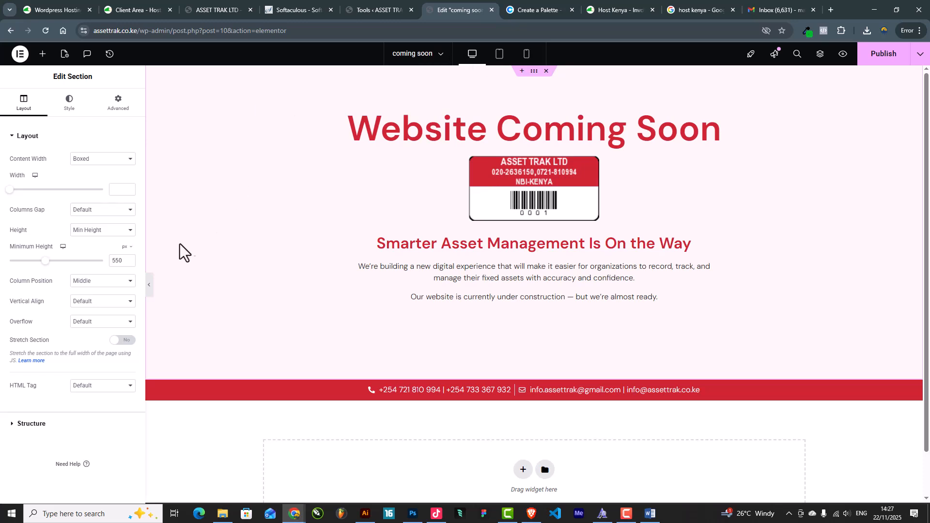
pyautogui.click(150, 290)
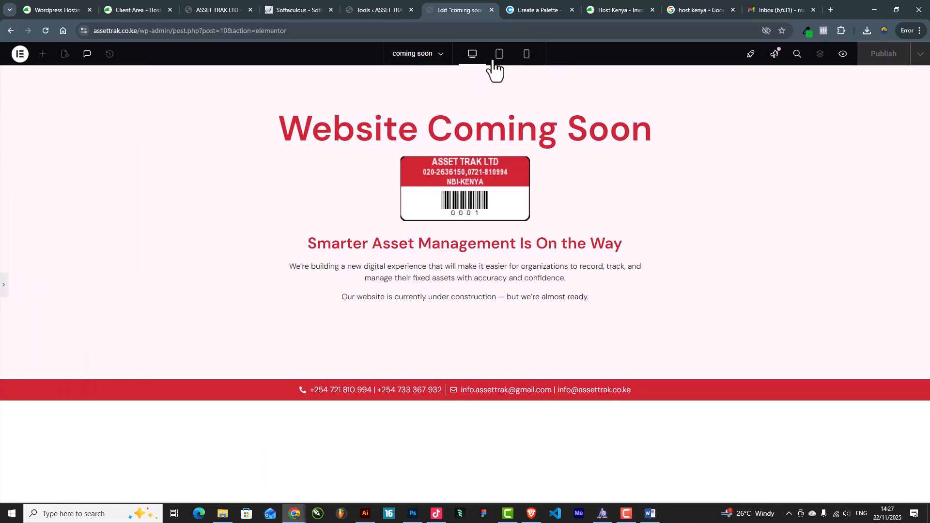
# In mobile preview, left-align the contact bar's icon list with 15 px spacing between items
pyautogui.click(501, 56)
pyautogui.click(533, 62)
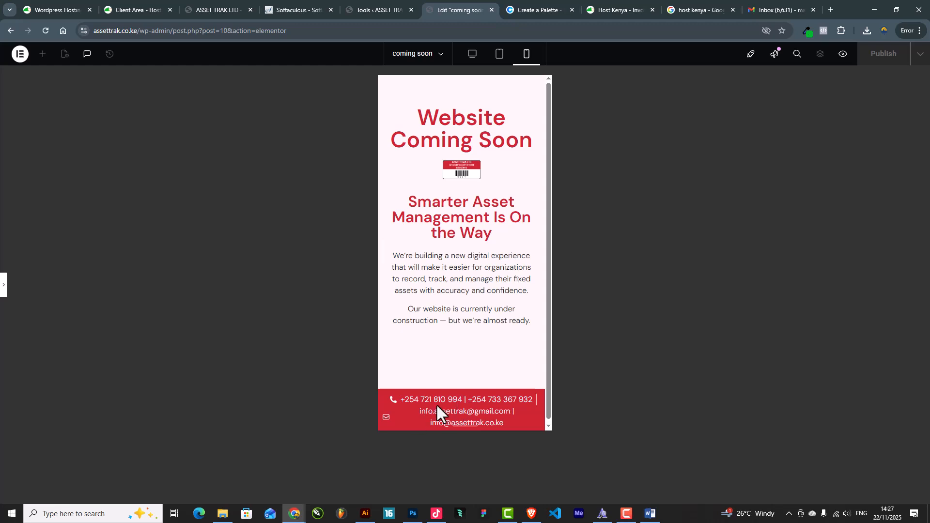
pyautogui.click(4, 293)
pyautogui.click(607, 401)
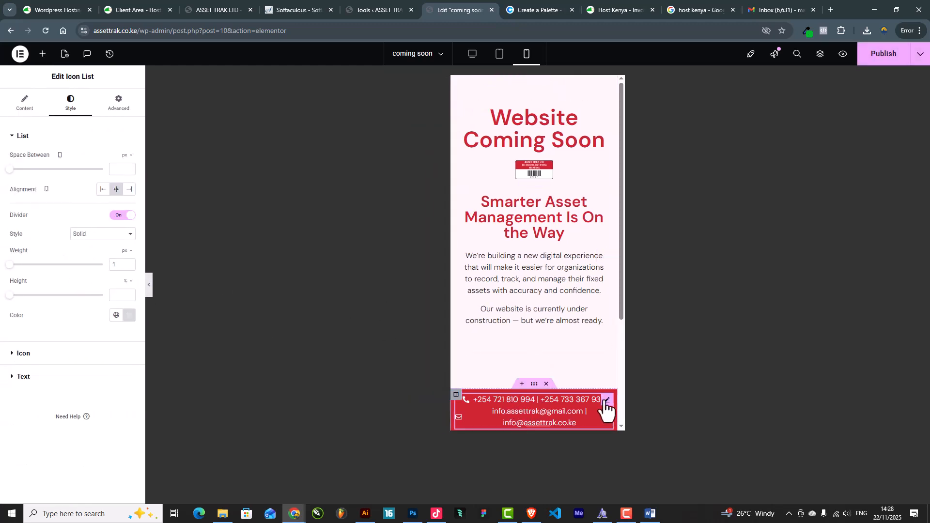
pyautogui.click(102, 189)
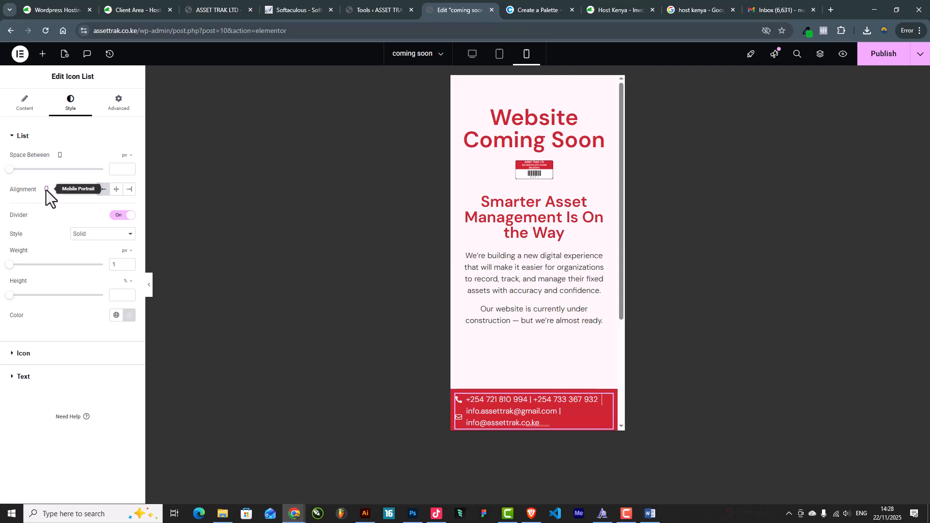
pyautogui.moveTo(10, 169); pyautogui.dragTo(40, 180)
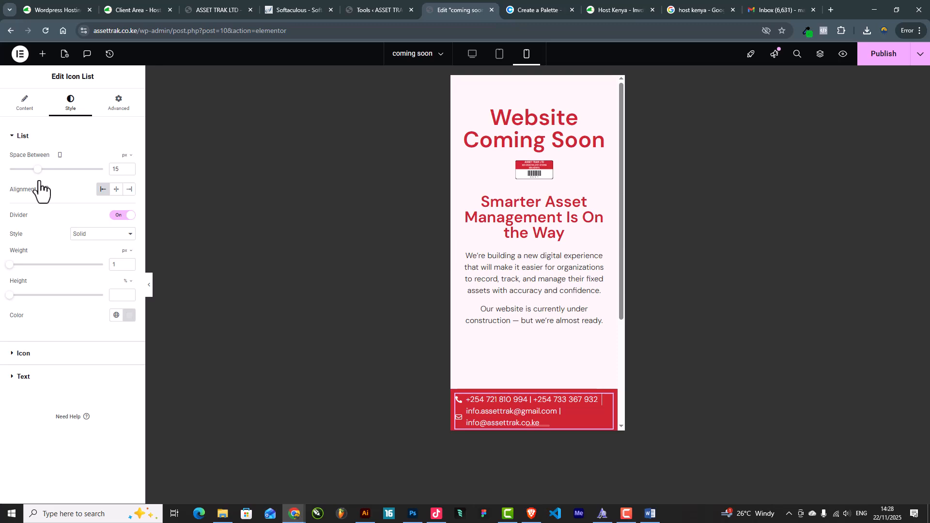
pyautogui.scroll(-3, 551, 315)
pyautogui.scroll(3, 551, 315)
# Publish the page, enlarge the mobile barcode logo to 75% width, and publish again
pyautogui.click(879, 59)
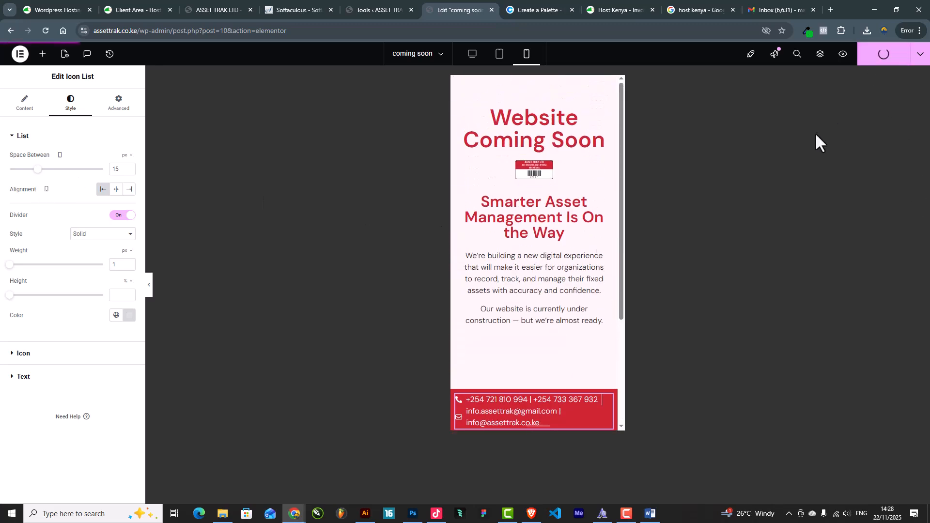
pyautogui.click(520, 170)
pyautogui.moveTo(32, 191); pyautogui.dragTo(81, 203)
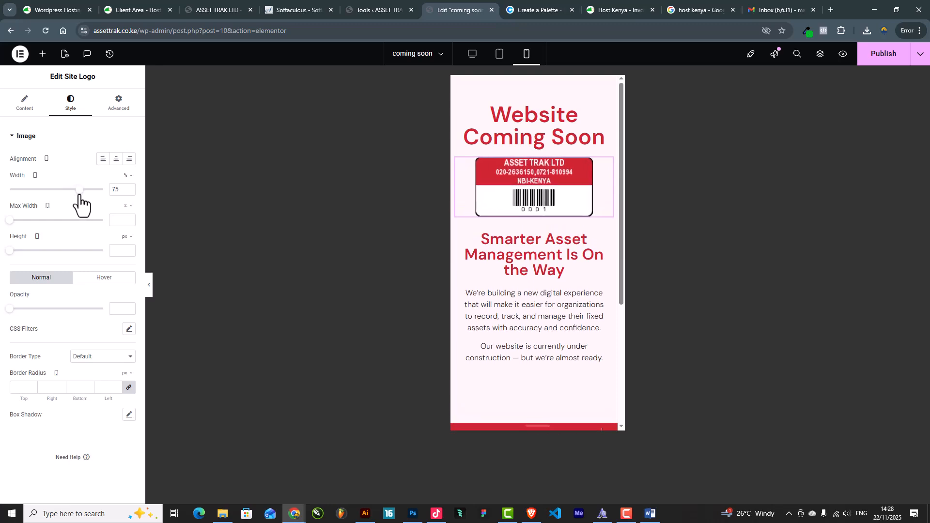
pyautogui.scroll(-4, 572, 365)
pyautogui.scroll(4, 572, 364)
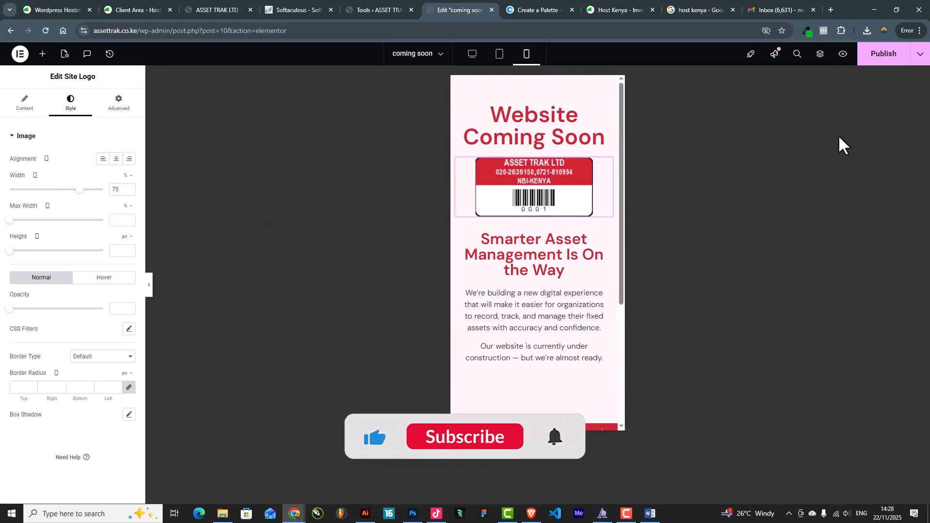
pyautogui.click(882, 57)
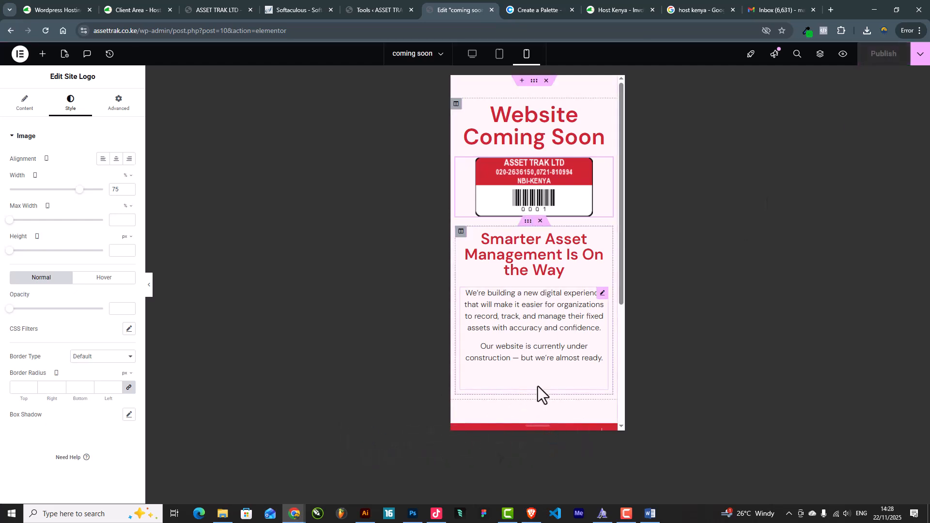
# Set the section's top padding to 50 px, publish, and go to Maintenance Mode settings
pyautogui.click(116, 104)
pyautogui.click(129, 208)
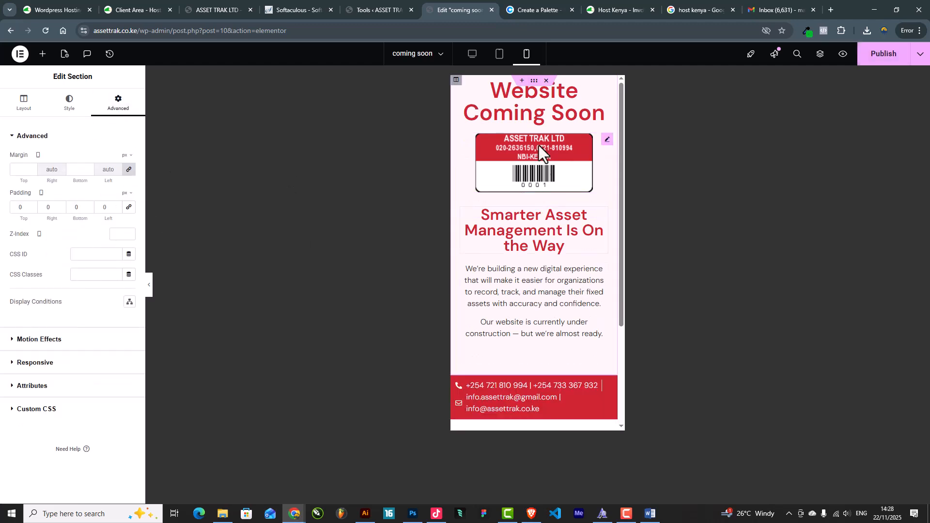
pyautogui.doubleClick(21, 208)
pyautogui.write('5')
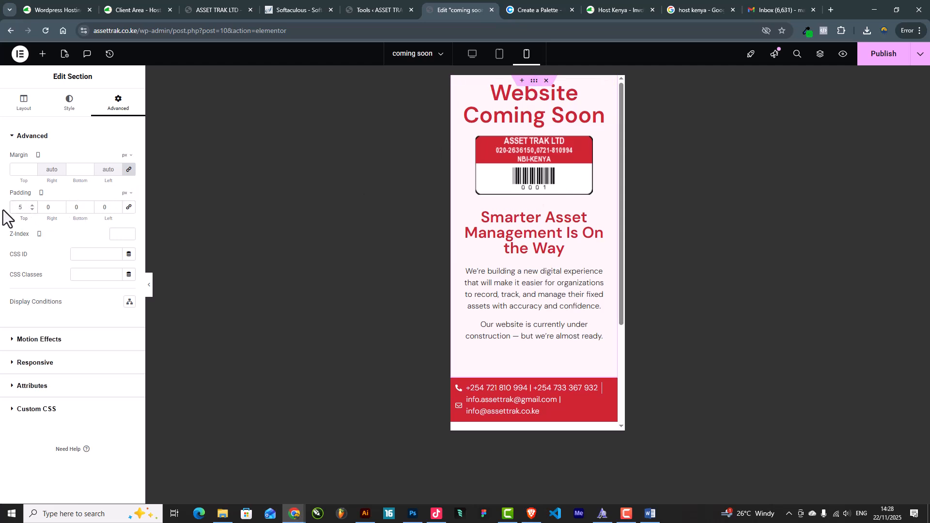
pyautogui.write('0')
pyautogui.click(874, 63)
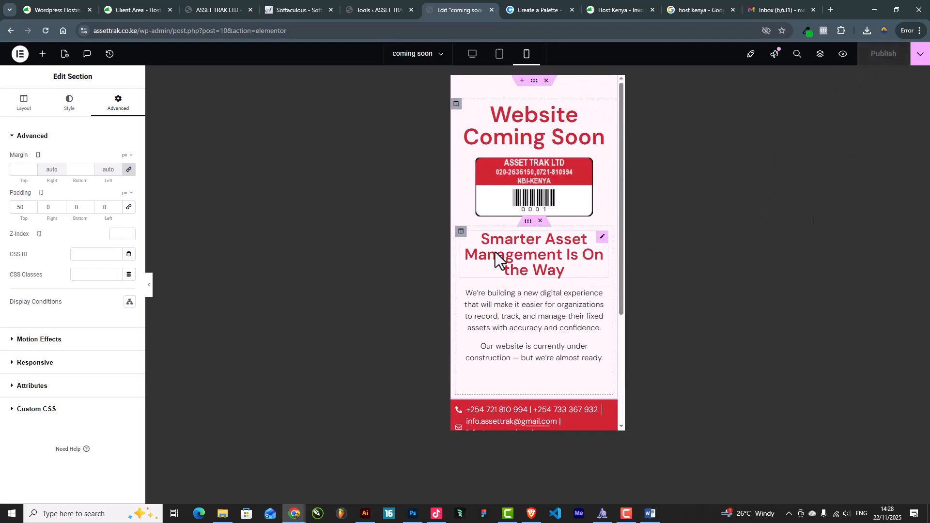
pyautogui.click(371, 12)
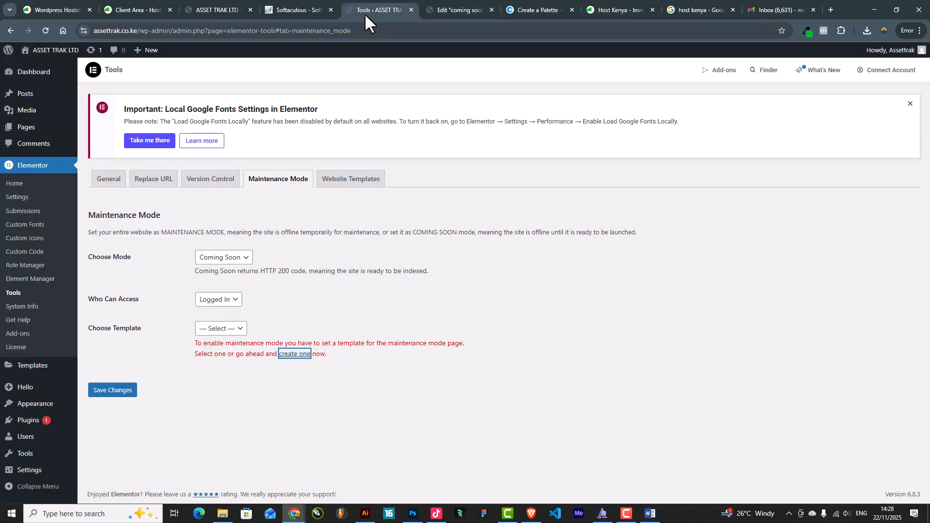
# Check the live site, then reload the Elementor Maintenance Mode settings page
pyautogui.click(211, 9)
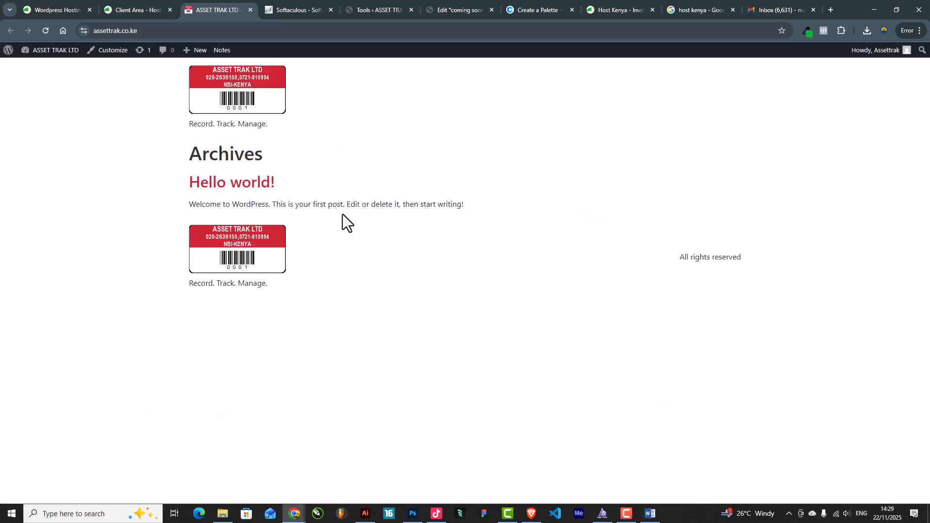
pyautogui.click(300, 12)
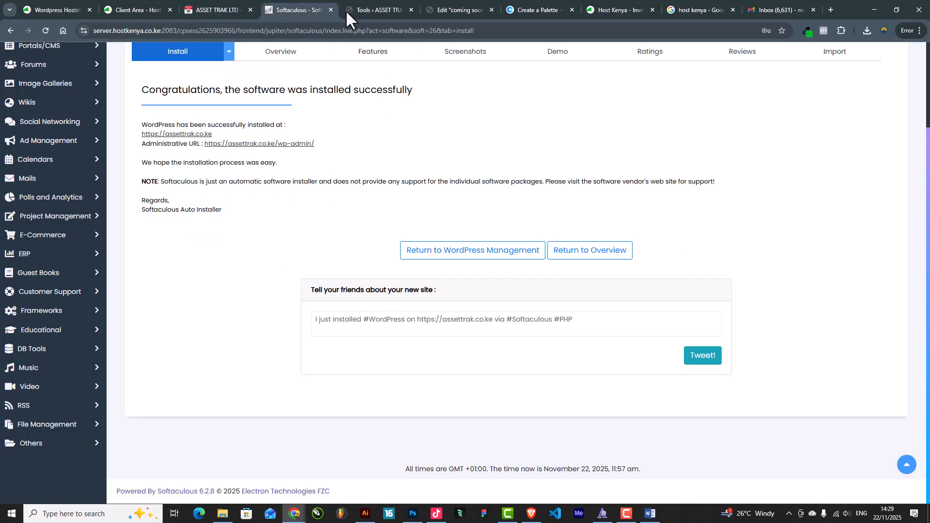
pyautogui.click(357, 10)
pyautogui.click(217, 330)
pyautogui.click(218, 331)
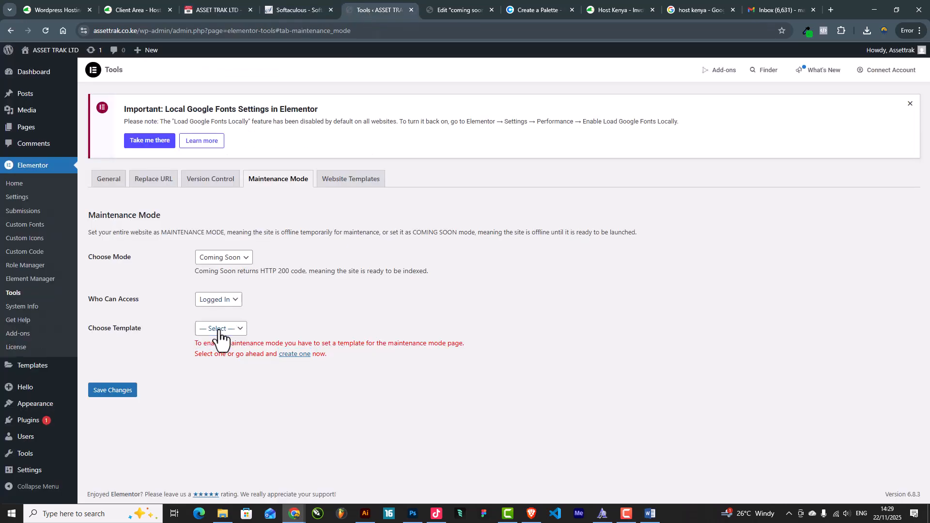
pyautogui.click(43, 30)
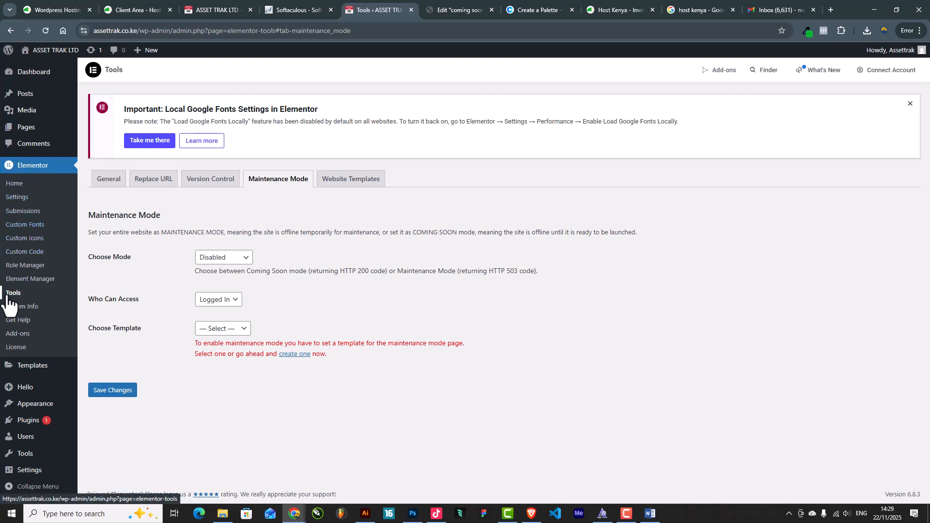
pyautogui.click(285, 182)
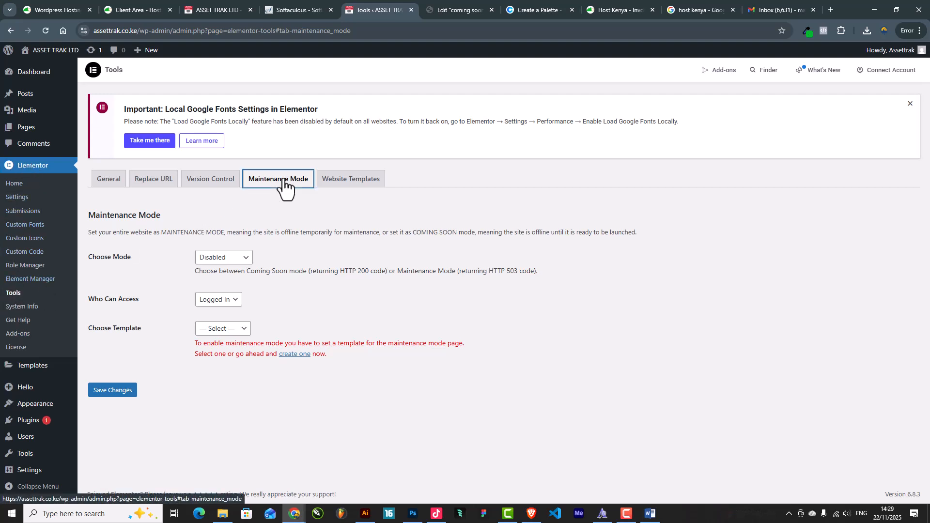
# Set Maintenance Mode to Coming Soon with the 'coming soon' template and save the changes
pyautogui.click(223, 257)
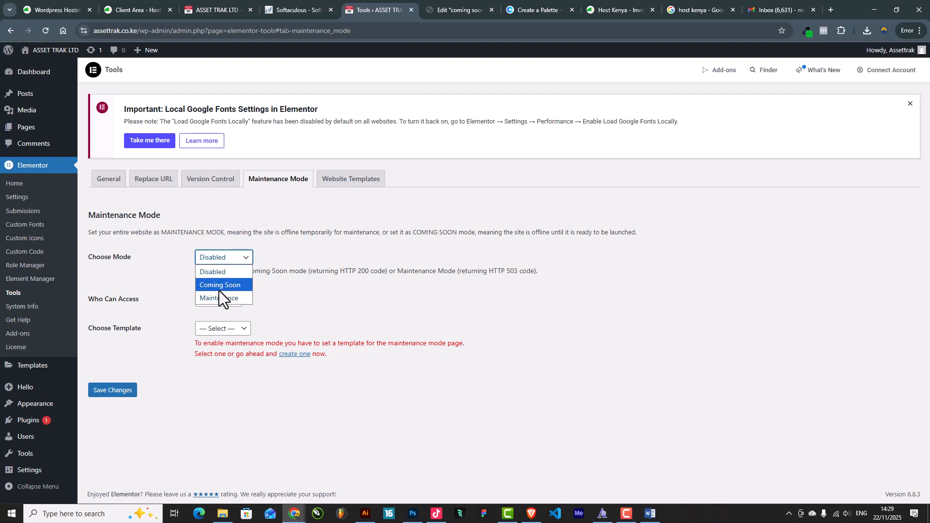
pyautogui.click(221, 285)
pyautogui.click(211, 330)
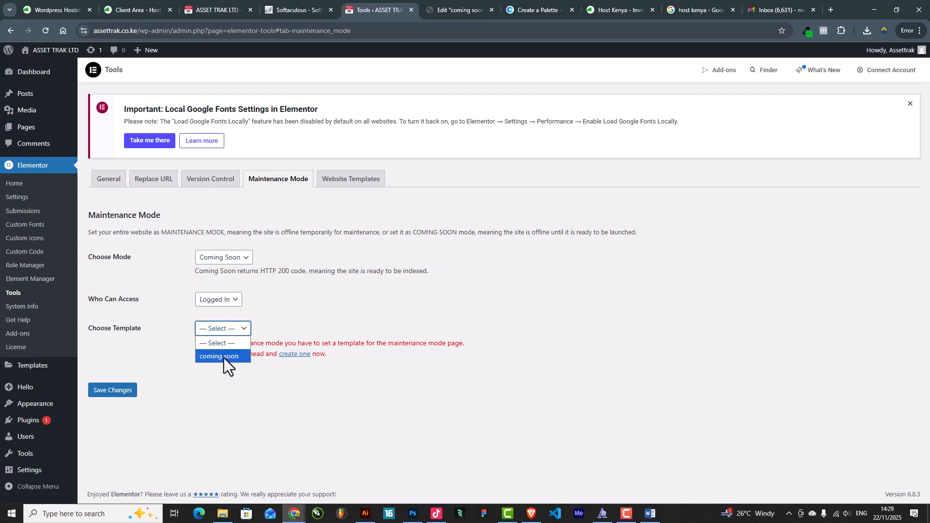
pyautogui.click(216, 357)
pyautogui.click(120, 382)
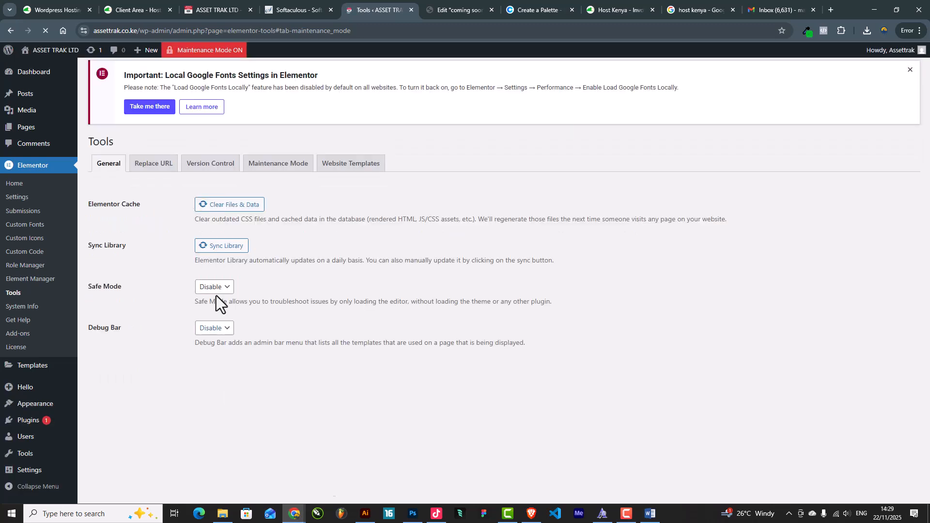
pyautogui.click(284, 6)
# Reload the site to apply maintenance mode and log out of WordPress admin
pyautogui.click(224, 10)
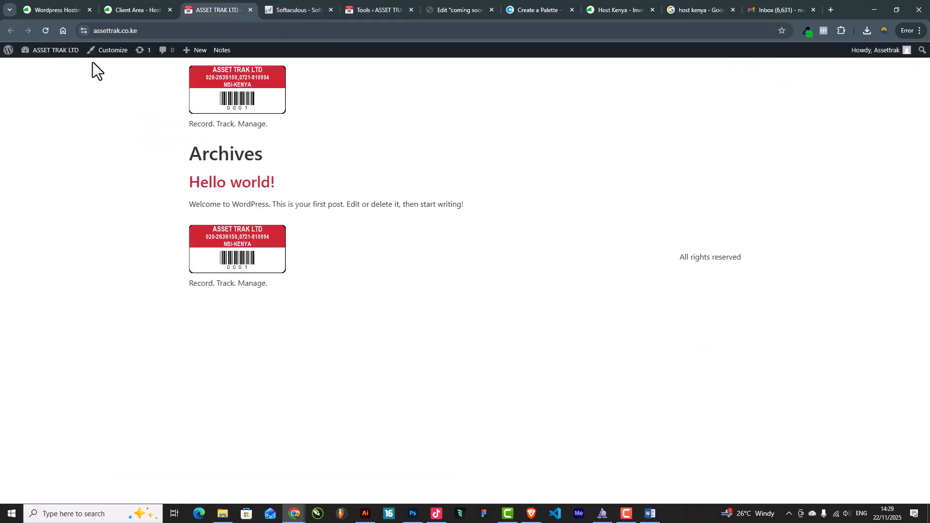
pyautogui.click(42, 31)
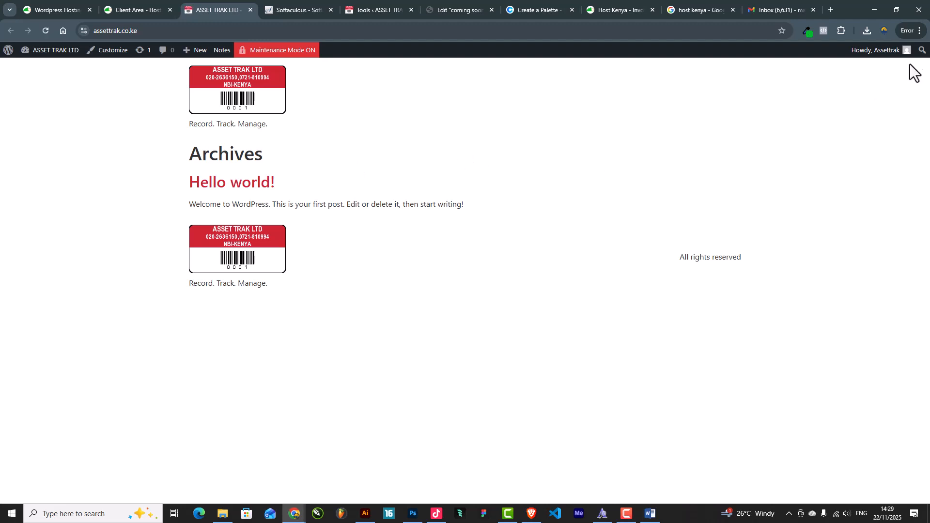
pyautogui.moveTo(889, 57)
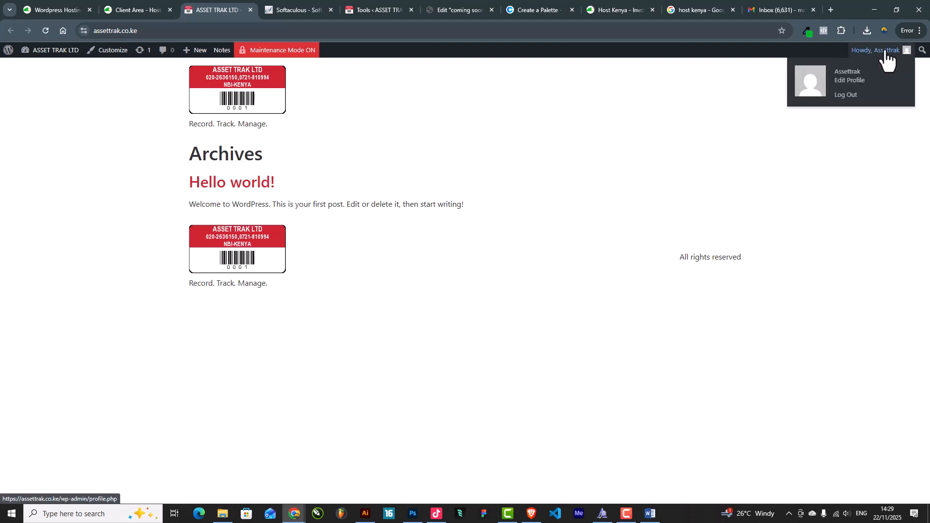
pyautogui.click(842, 96)
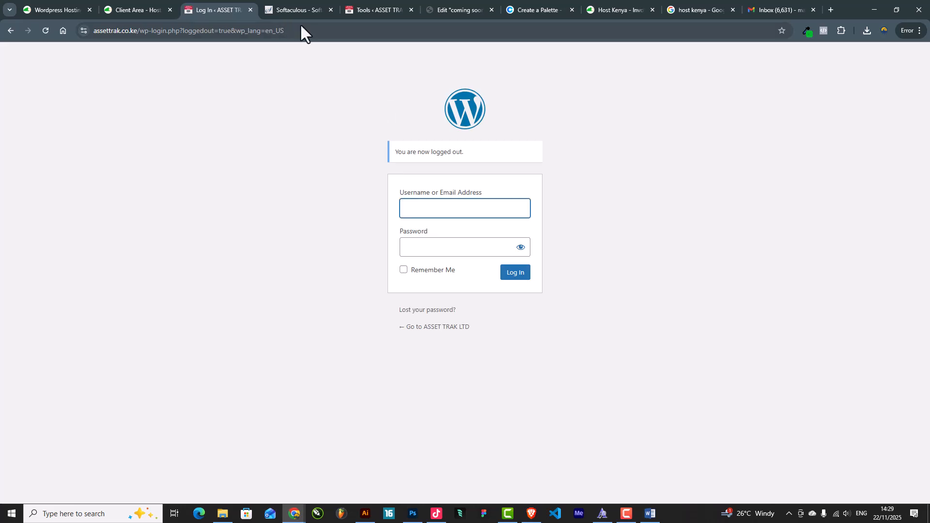
# Strip the wp-login.php path from the address to load the assettrak.co.ke home page
pyautogui.moveTo(301, 26); pyautogui.dragTo(140, 43)
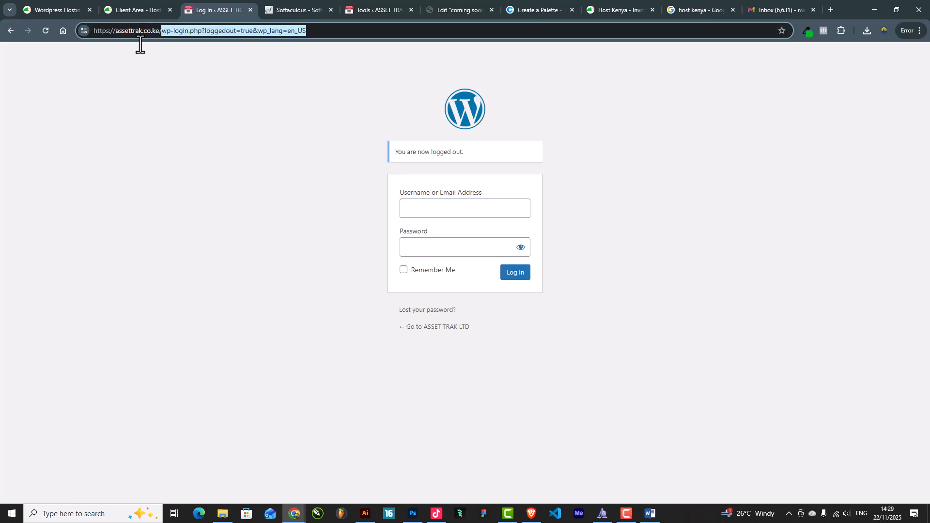
pyautogui.press('BackSpace')
pyautogui.press('Return')
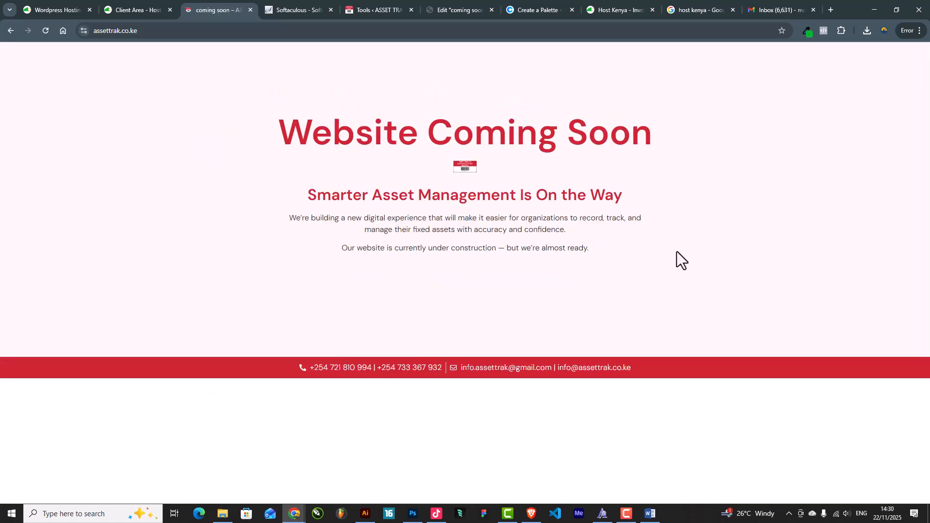
# After viewing the Website Coming Soon page, append /wp-admin to the site address and load it
pyautogui.click(186, 31)
pyautogui.click(200, 29)
pyautogui.click(136, 186)
pyautogui.click(315, 33)
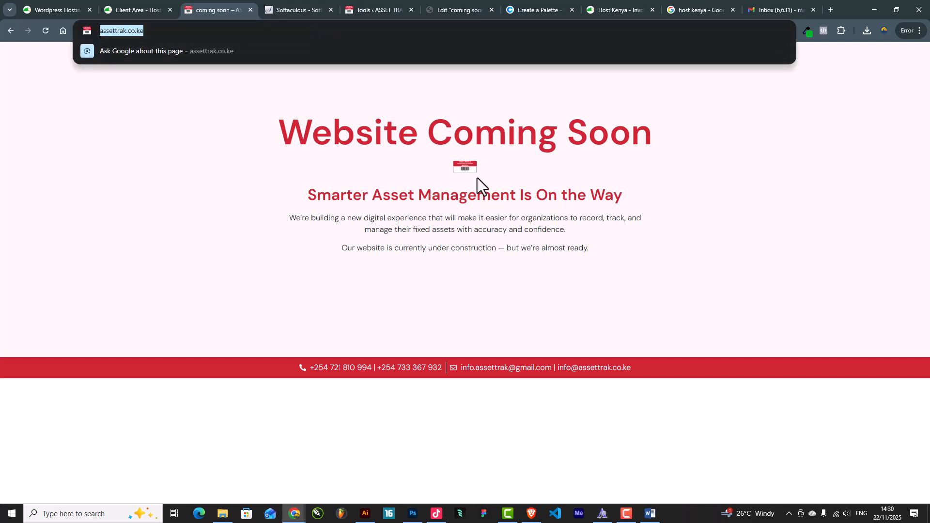
pyautogui.click(415, 298)
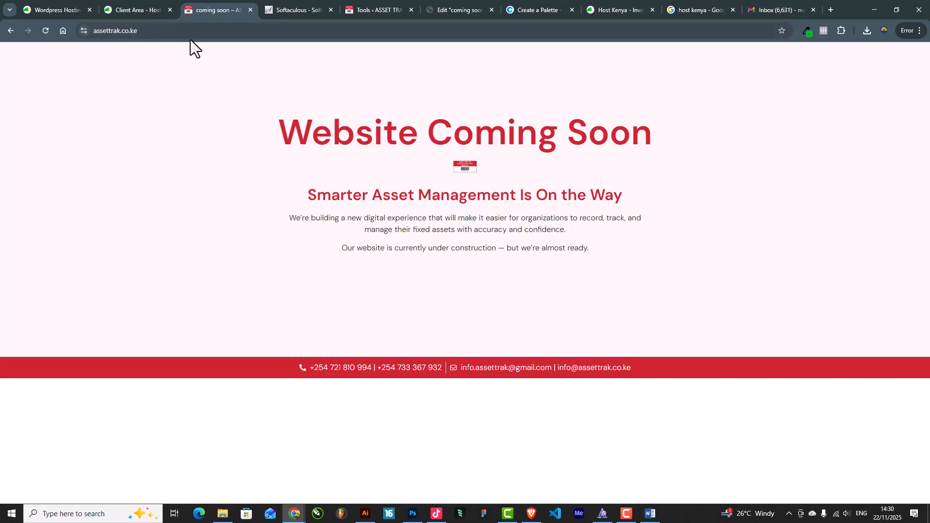
pyautogui.click(216, 30)
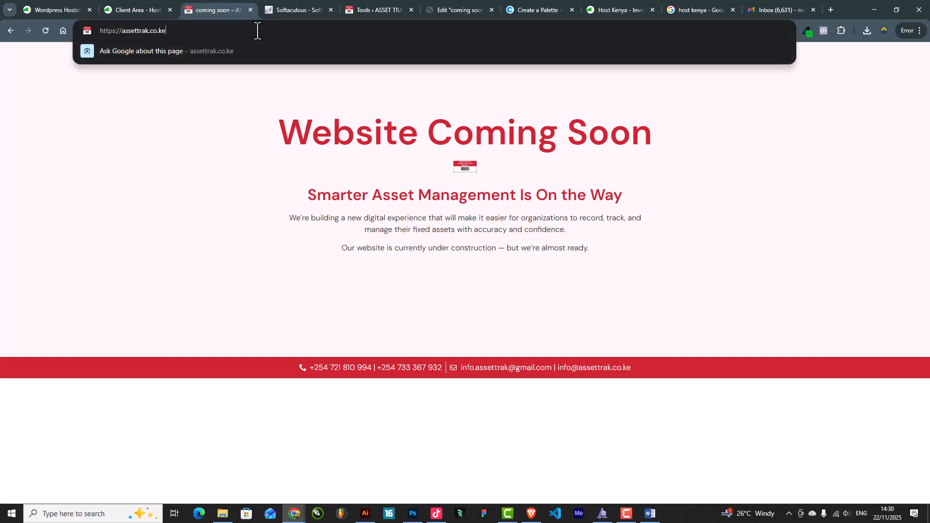
pyautogui.write('/wp-a')
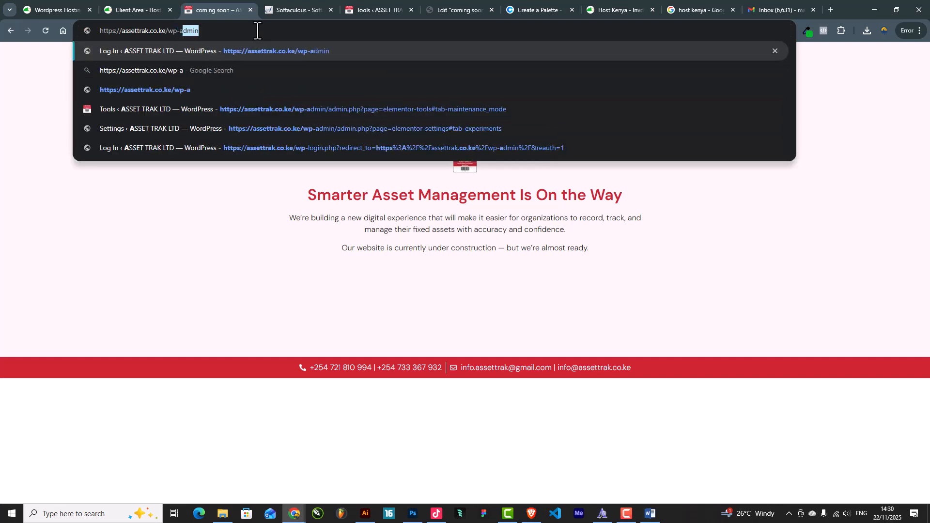
pyautogui.press('Return')
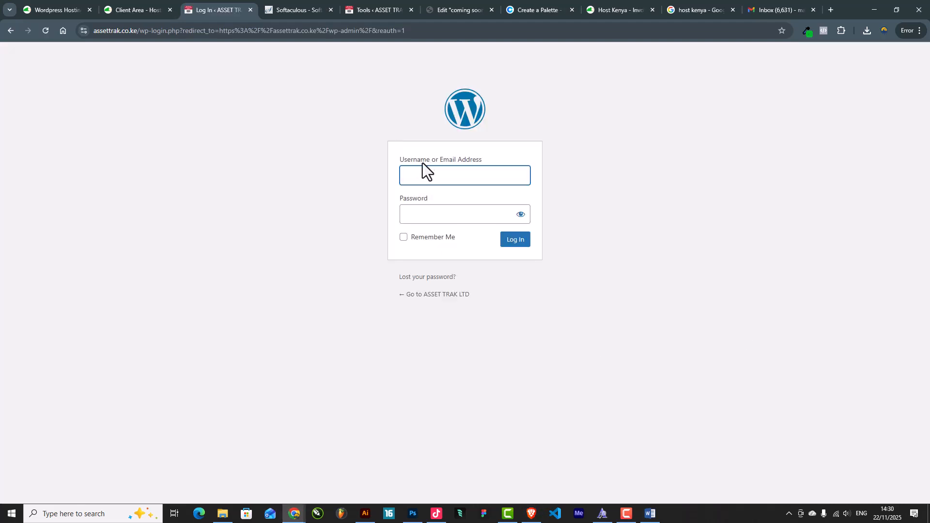
# Log in to WordPress admin with the site's username and pasted password
pyautogui.click(430, 177)
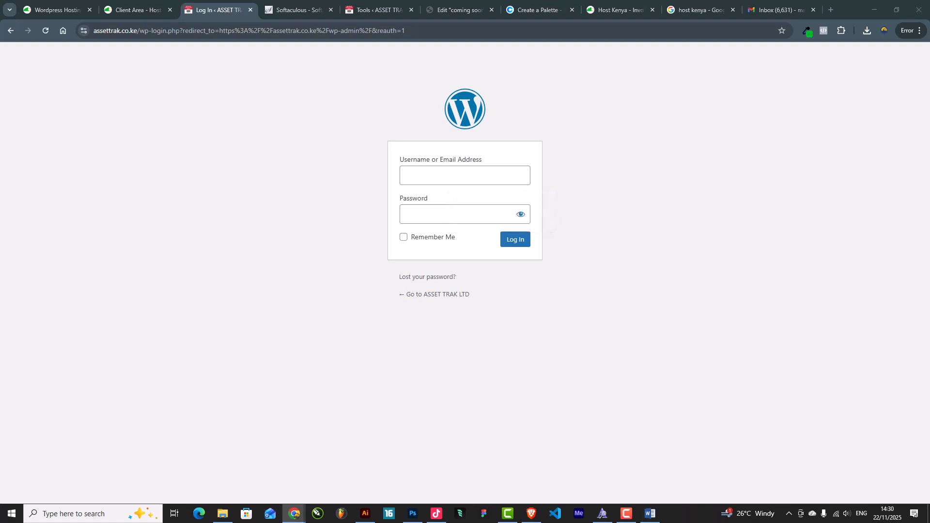
pyautogui.click(461, 176)
pyautogui.write('Assettrak')
pyautogui.click(450, 216)
pyautogui.hotkey('ctrl', 'v')
pyautogui.click(515, 241)
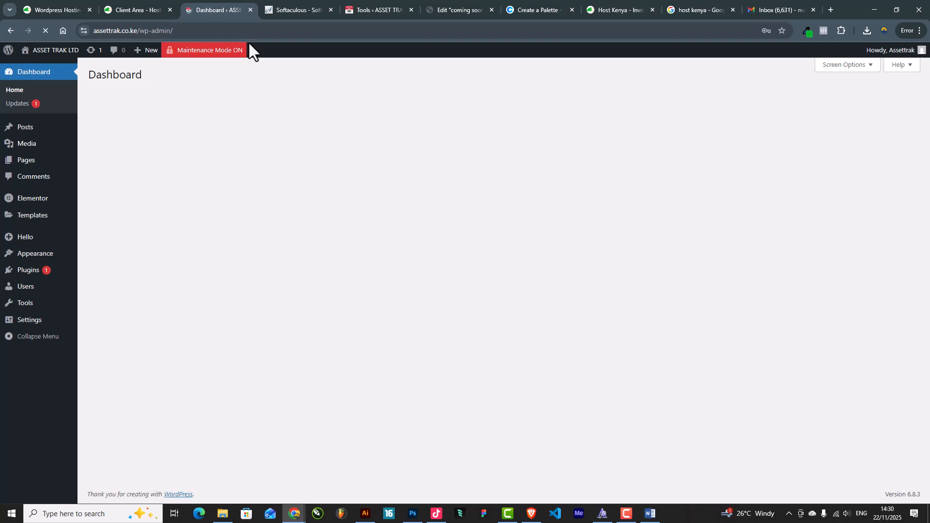
# Save the password in the browser and return to the 'coming soon' page editor
pyautogui.click(722, 178)
pyautogui.click(374, 14)
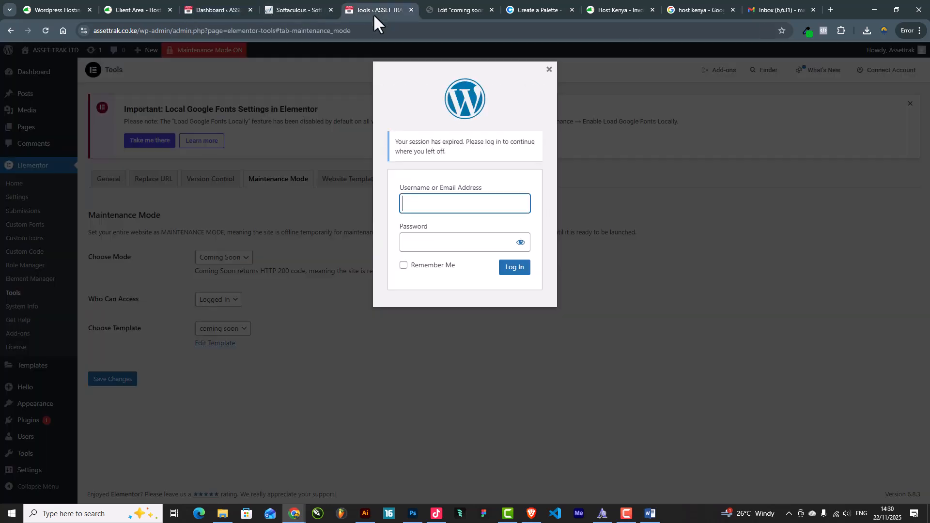
pyautogui.click(431, 9)
# In desktop preview, widen the barcode logo to 28% and publish the page
pyautogui.click(469, 62)
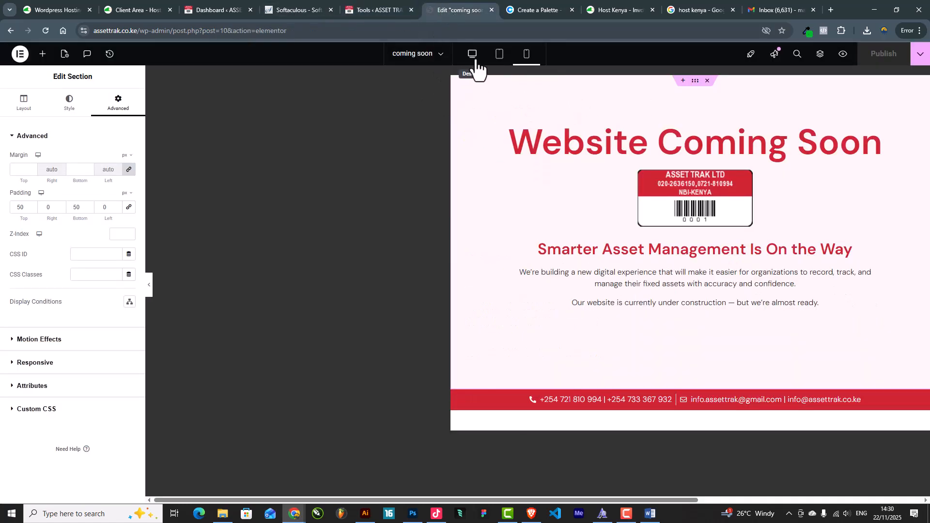
pyautogui.click(545, 183)
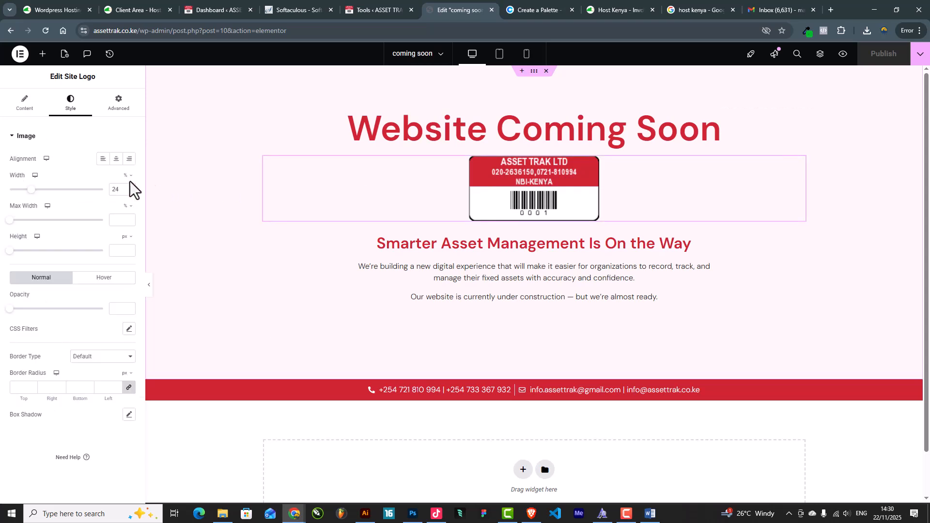
pyautogui.moveTo(30, 190); pyautogui.dragTo(35, 190)
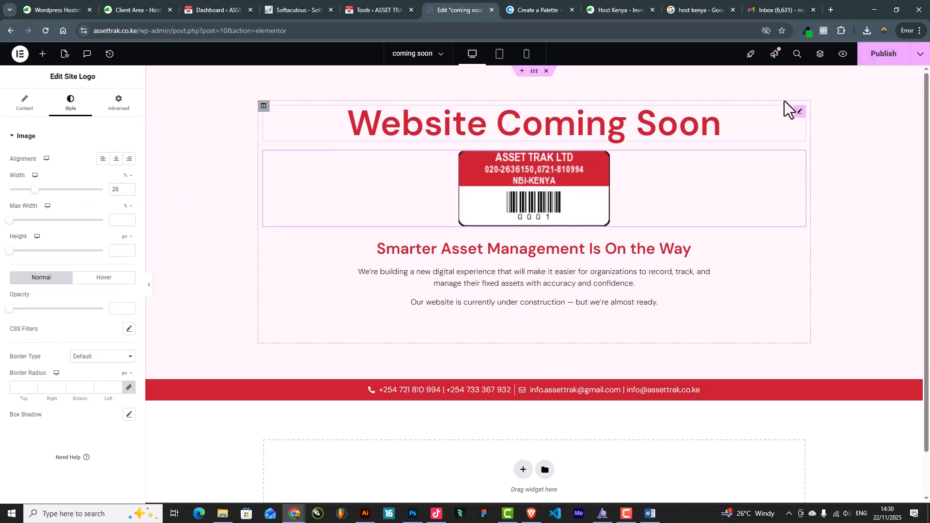
pyautogui.click(882, 55)
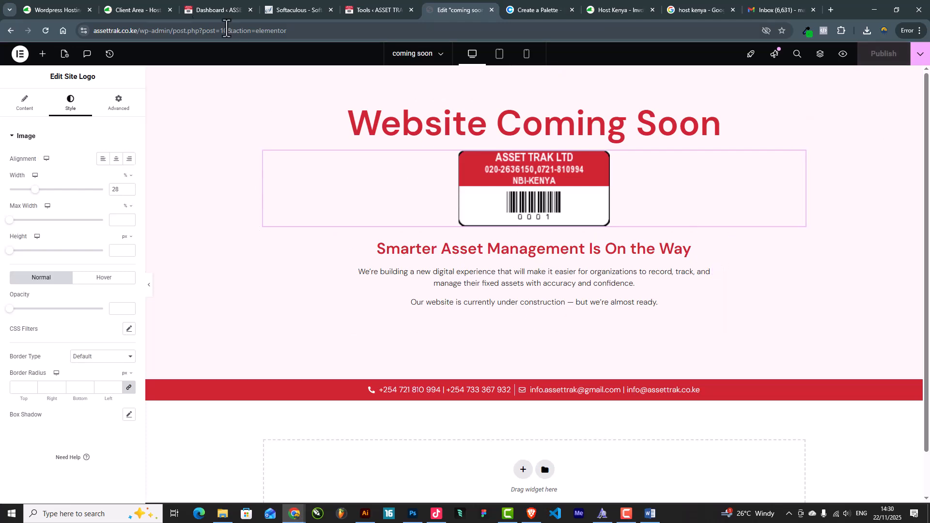
# Copy the site's base address from Chrome and bring up a maximised Brave window
pyautogui.click(382, 9)
pyautogui.click(298, 10)
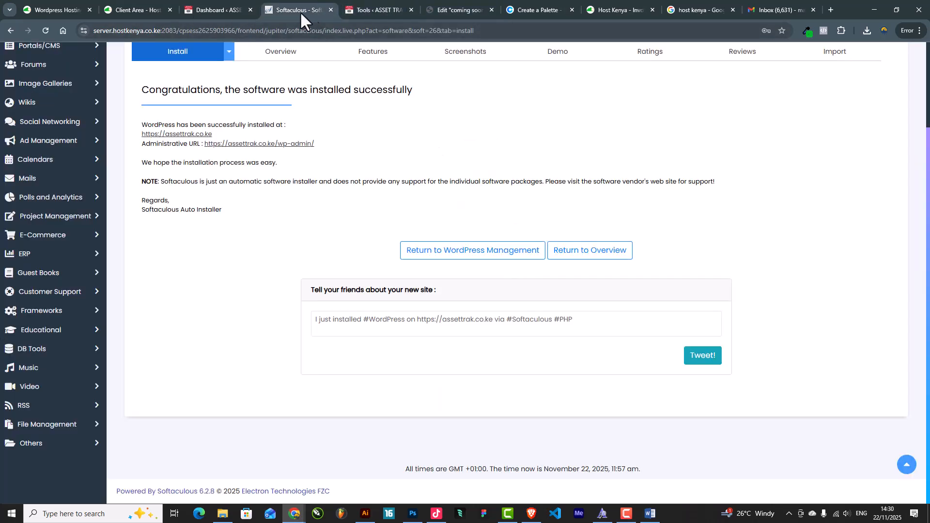
pyautogui.click(214, 10)
pyautogui.moveTo(160, 31); pyautogui.dragTo(61, 33)
pyautogui.hotkey('ctrl', 'c')
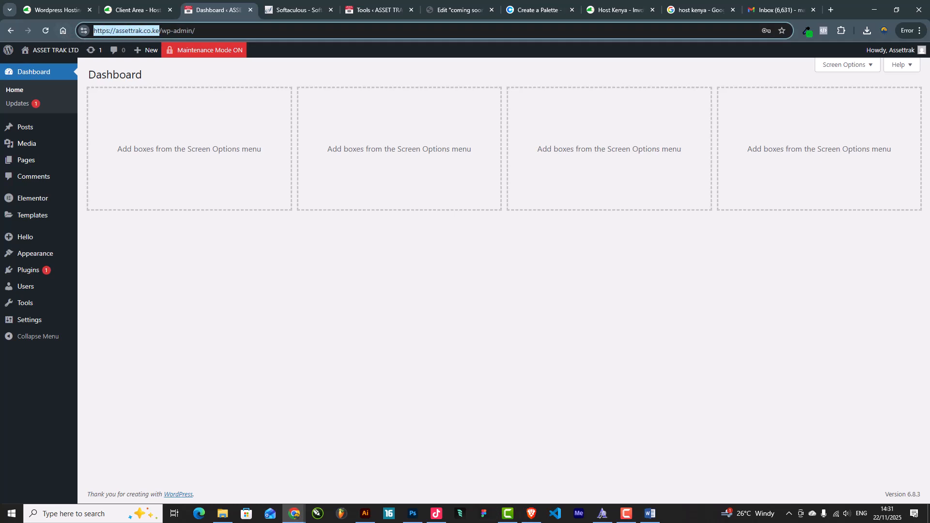
pyautogui.hotkey('alt', 'Tab')
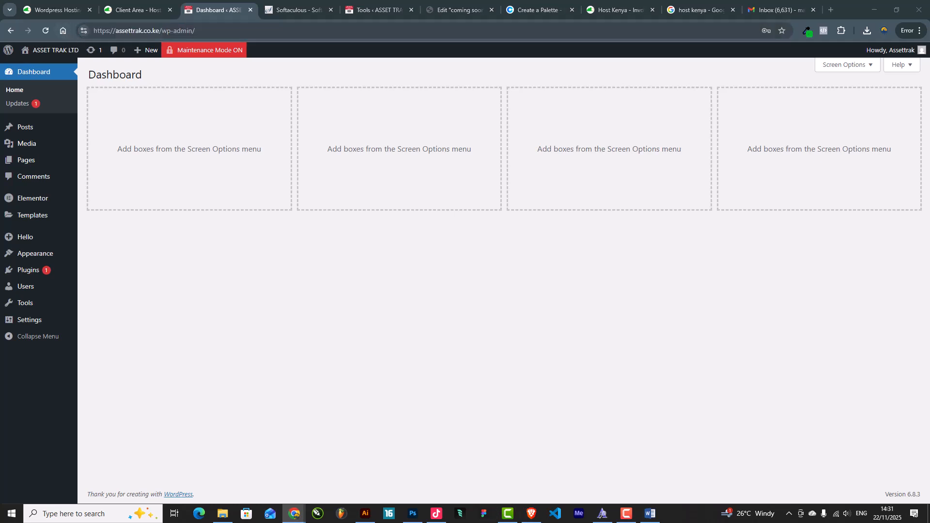
pyautogui.hotkey('alt', 'Tab')
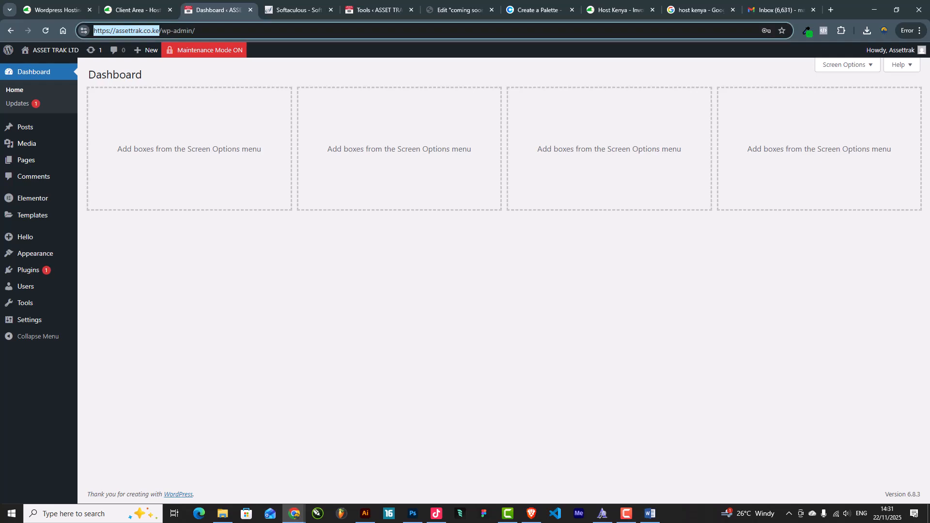
pyautogui.click(531, 518)
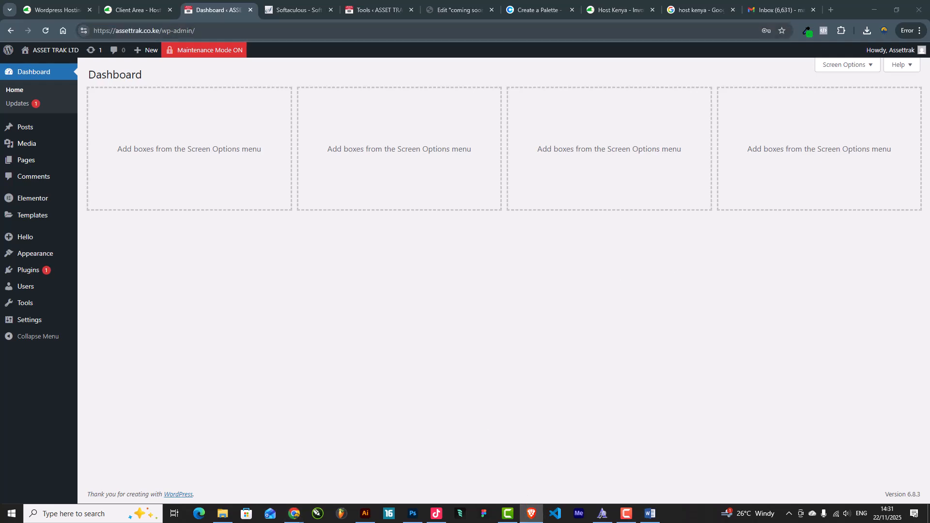
pyautogui.moveTo(929, 104); pyautogui.dragTo(631, 1)
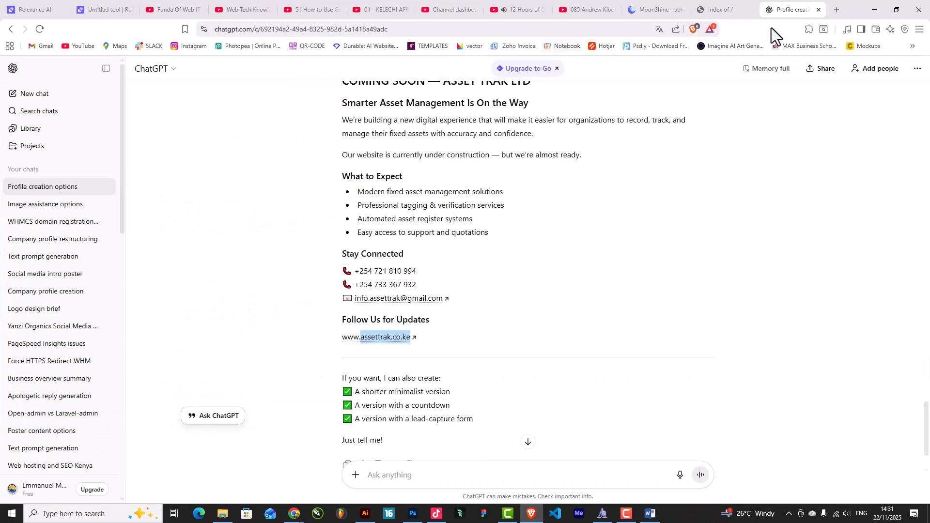
# Load assettrak.co.ke in a new Brave tab, then go back to the Elementor editor in Chrome
pyautogui.click(830, 12)
pyautogui.hotkey('ctrl', 'v')
pyautogui.press('Return')
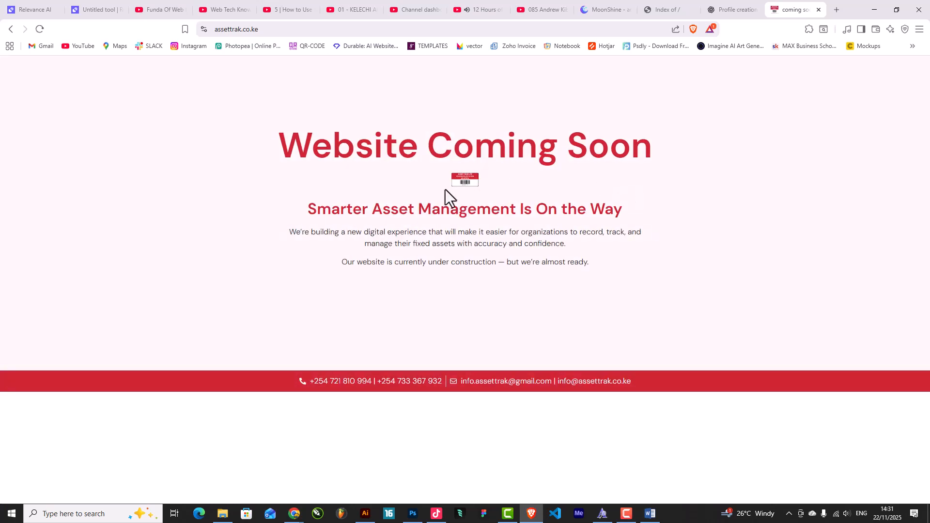
pyautogui.click(874, 10)
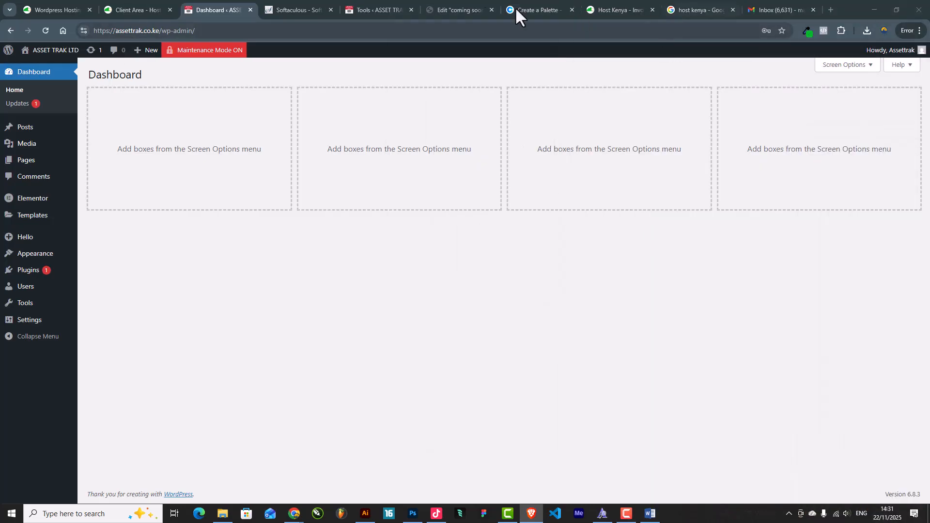
pyautogui.click(473, 11)
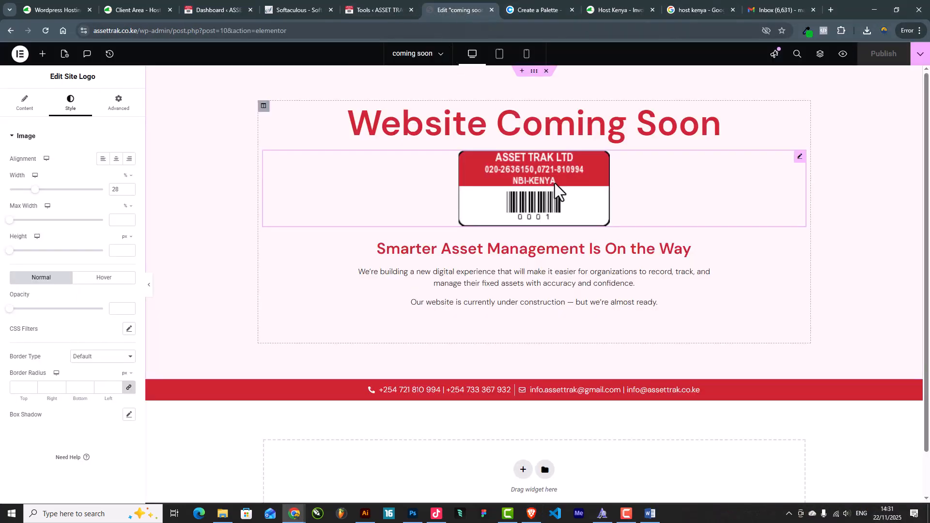
# Drag the barcode logo width to 100%, publish, then maximise Brave and reload assettrak.co.ke
pyautogui.moveTo(35, 191); pyautogui.dragTo(115, 202)
pyautogui.click(878, 57)
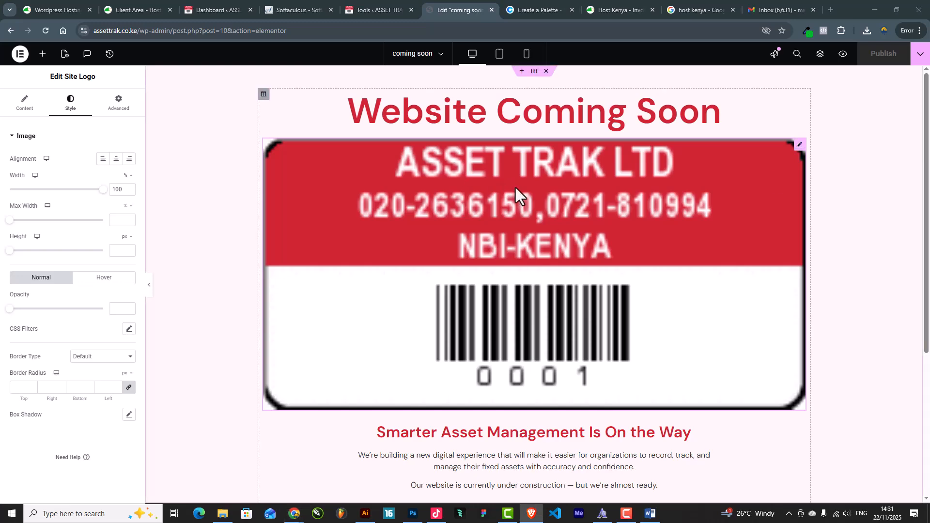
pyautogui.moveTo(929, 194); pyautogui.dragTo(678, 2)
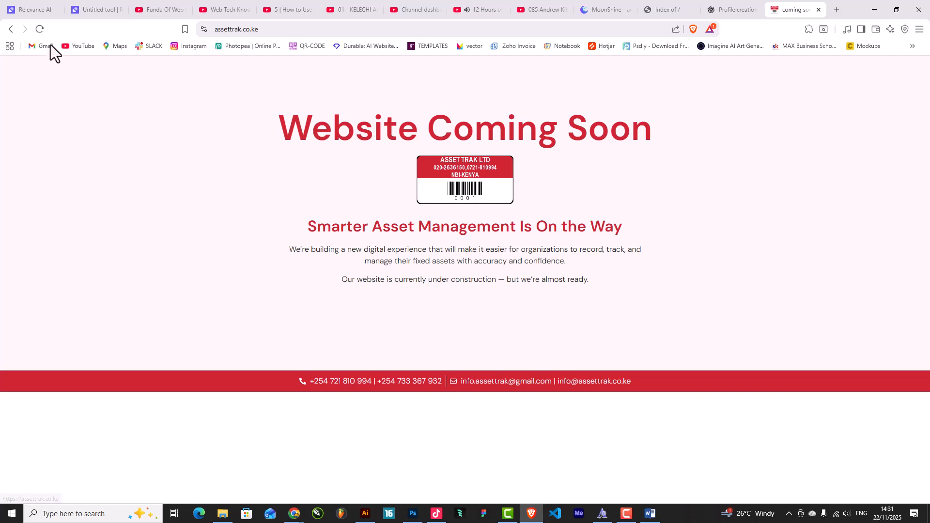
pyautogui.click(40, 29)
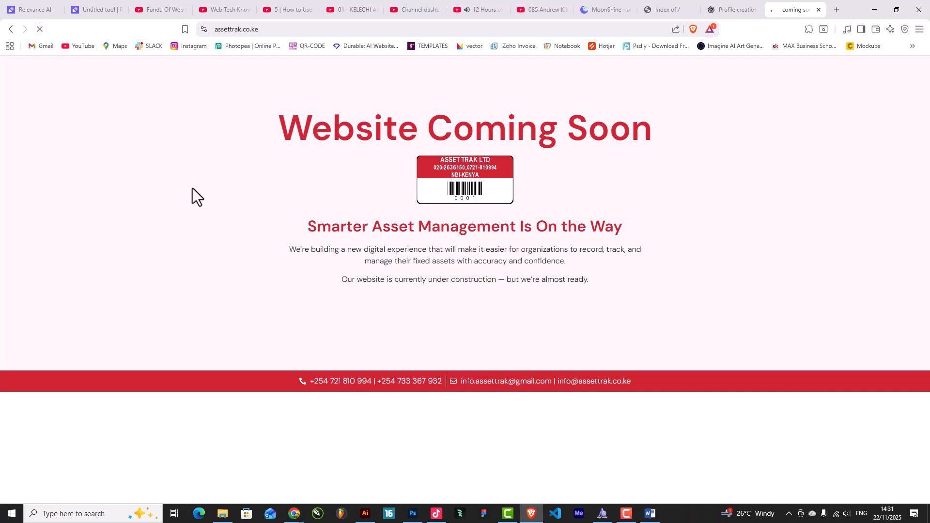